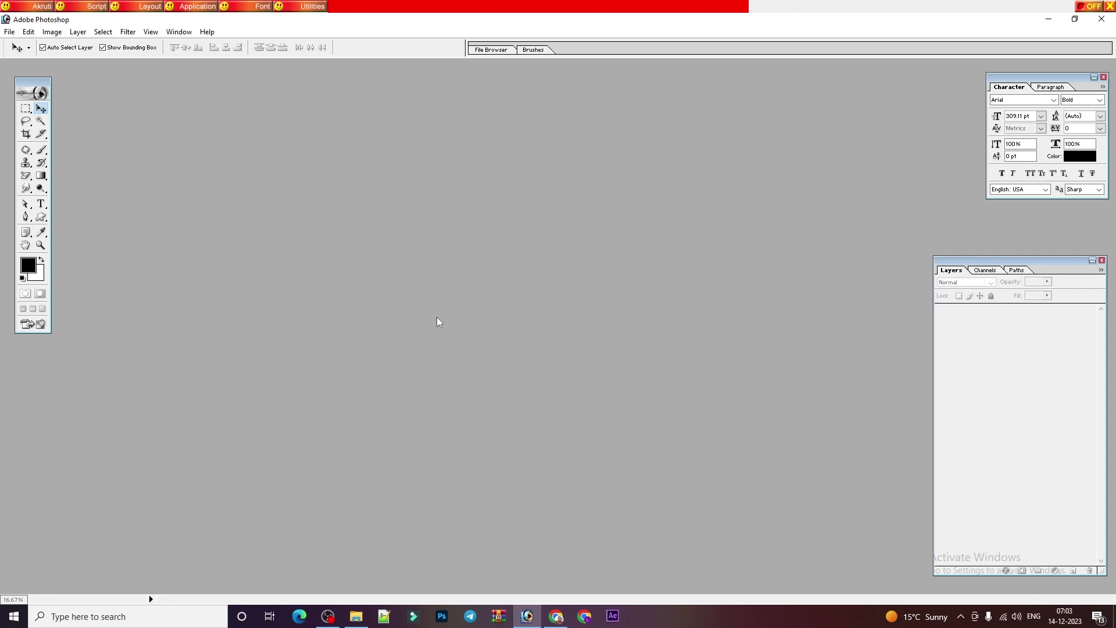
- Start a new document and set its size to 96 inches wide by 36 inches high
{"action": "key", "text": "ctrl+n"}
{"action": "key", "text": "Tab"}
{"action": "key", "text": "Tab"}
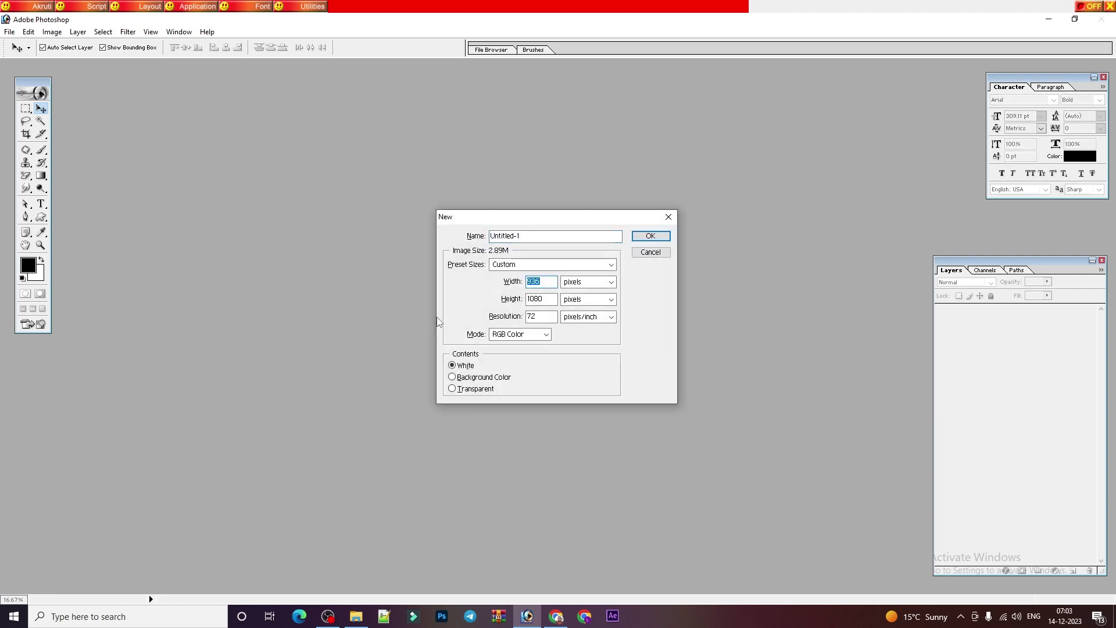
{"action": "key", "text": "BackSpace"}
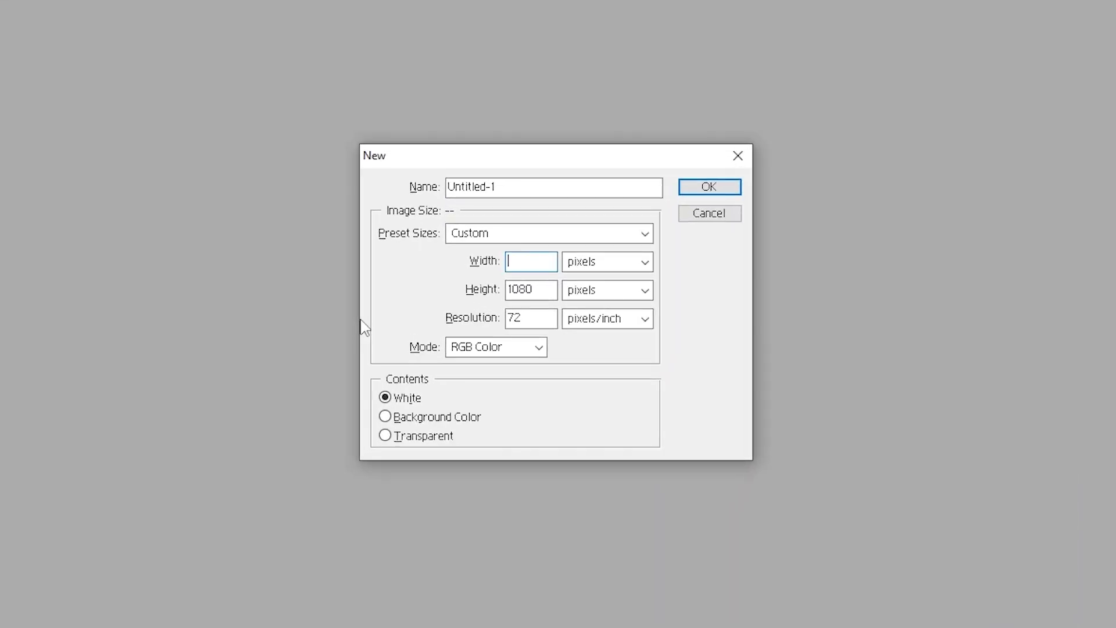
{"action": "type", "text": "96"}
{"action": "key", "text": "Tab"}
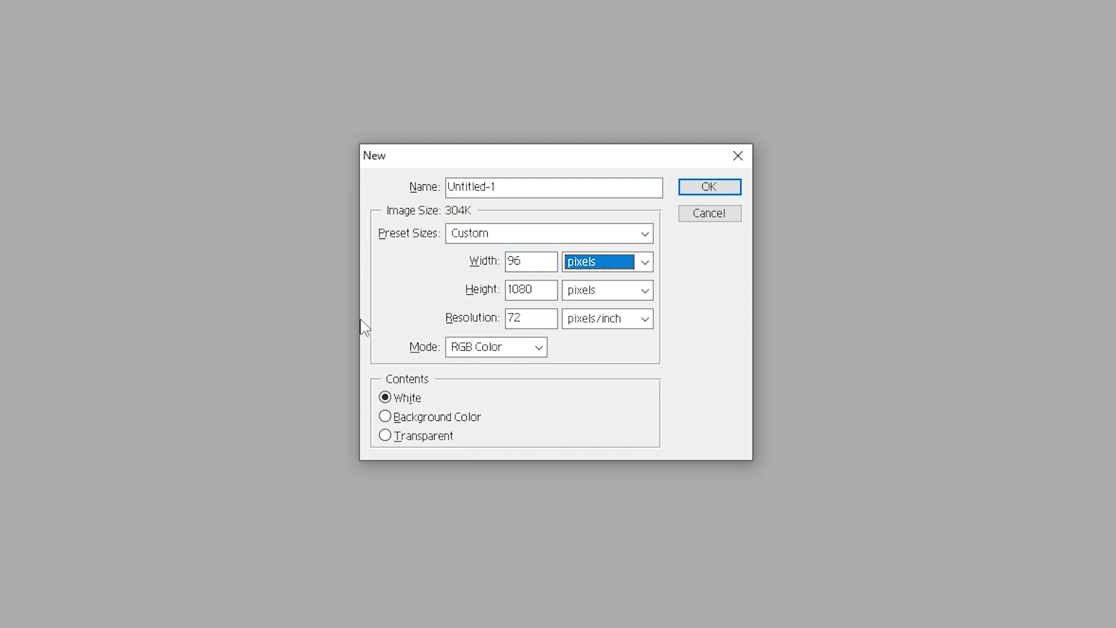
{"action": "key", "text": "Down"}
{"action": "key", "text": "Tab"}
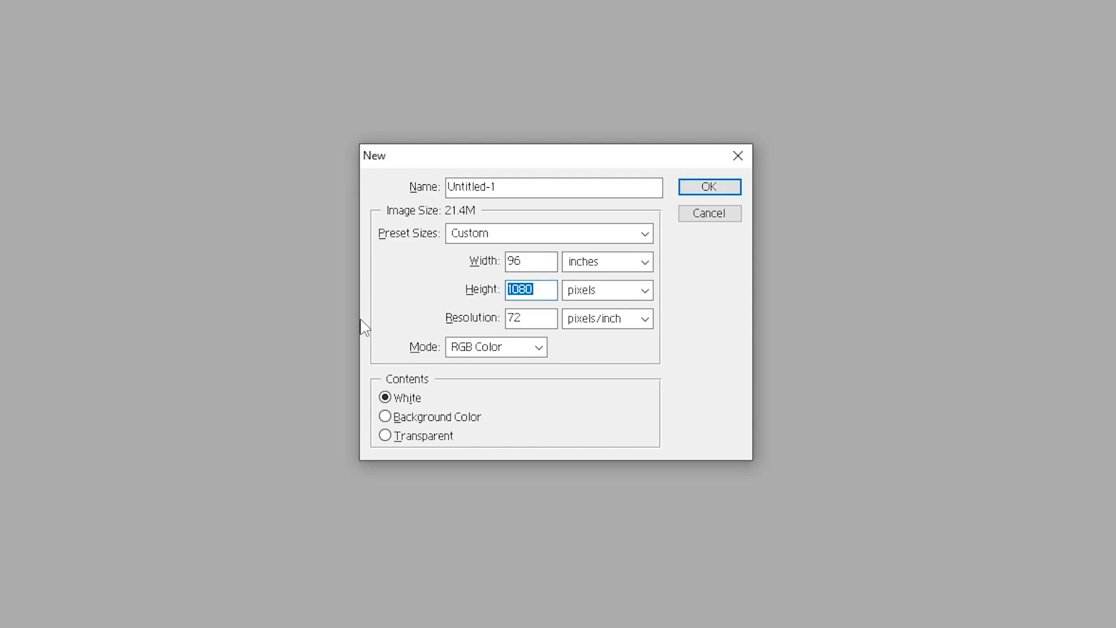
{"action": "type", "text": "36"}
{"action": "key", "text": "Tab"}
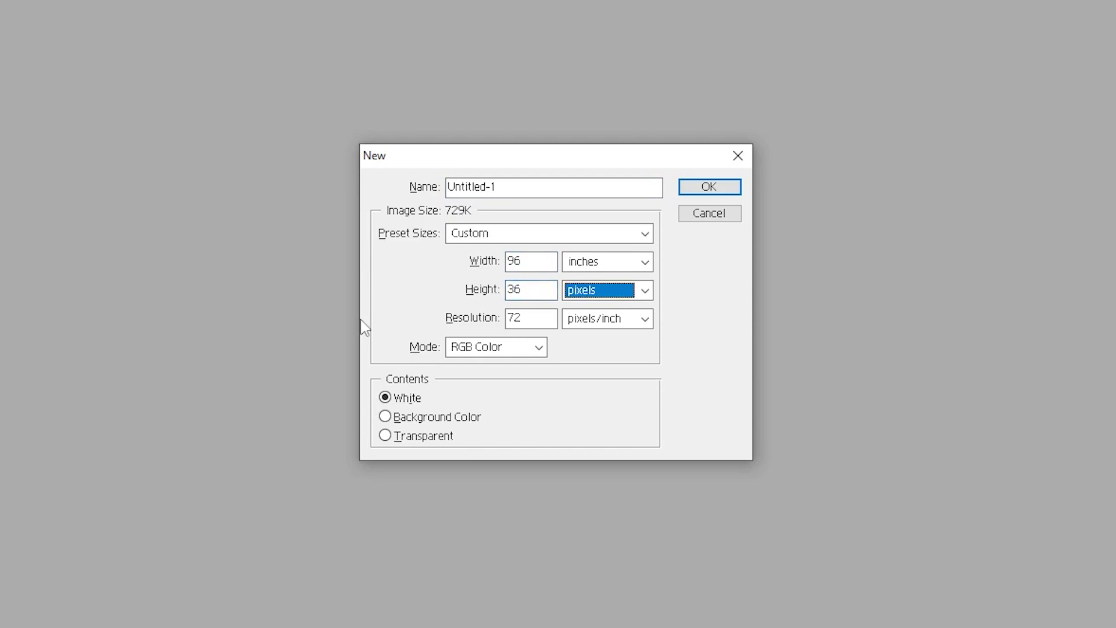
{"action": "key", "text": "Down"}
{"action": "key", "text": "Tab"}
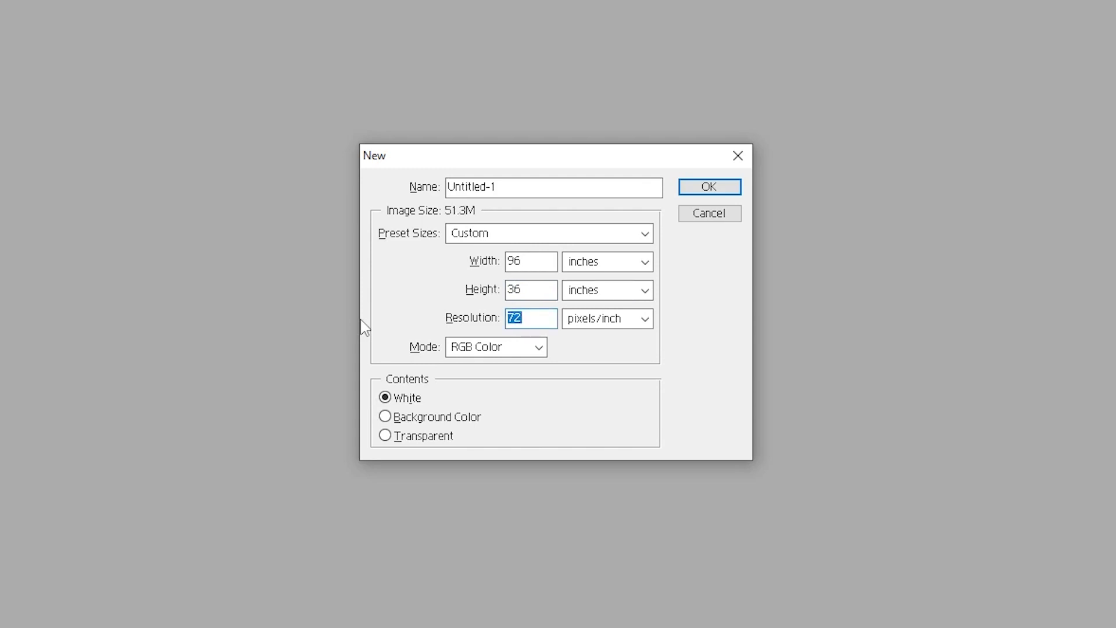
- Set the new document's mode to CMYK Color, keeping 72 pixels/inch and white contents, and create it
{"action": "key", "text": "Tab"}
{"action": "key", "text": "Tab"}
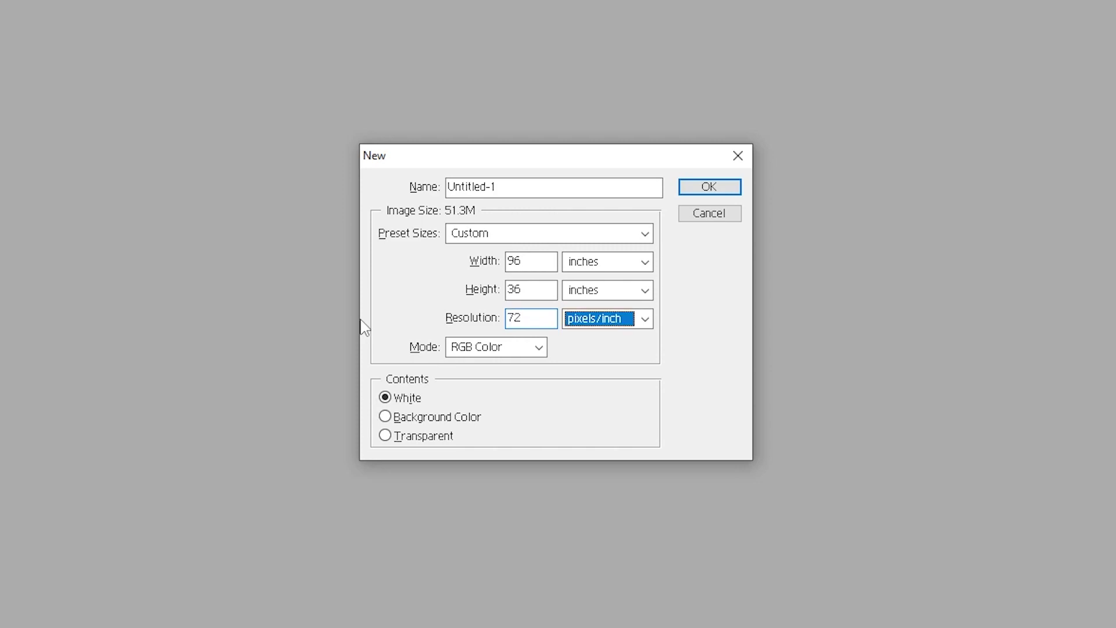
{"action": "key", "text": "Down"}
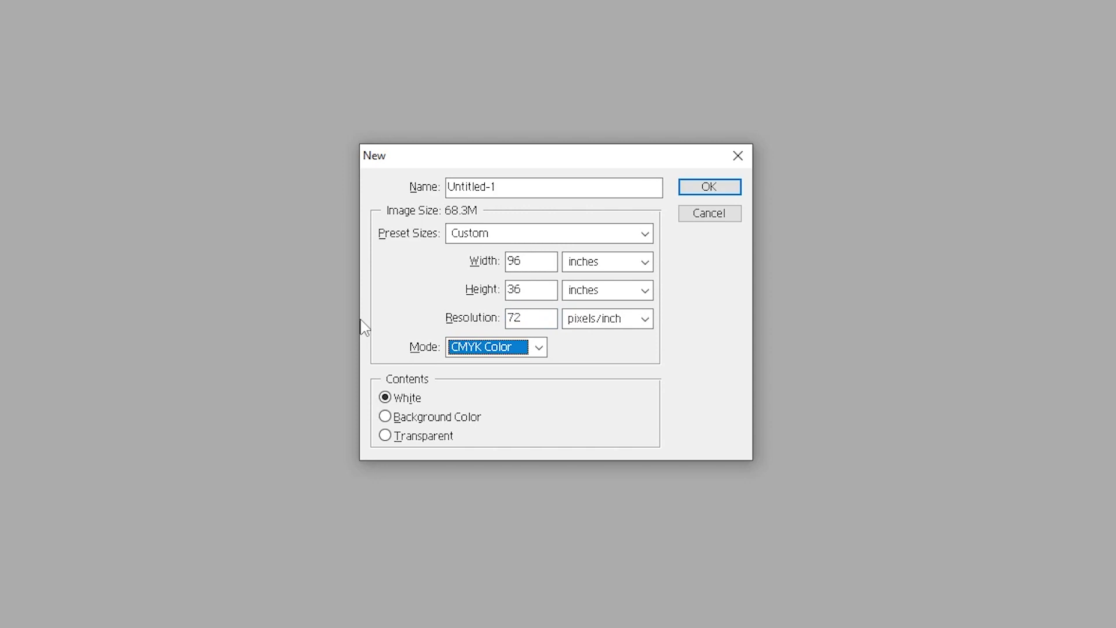
{"action": "key", "text": "Return"}
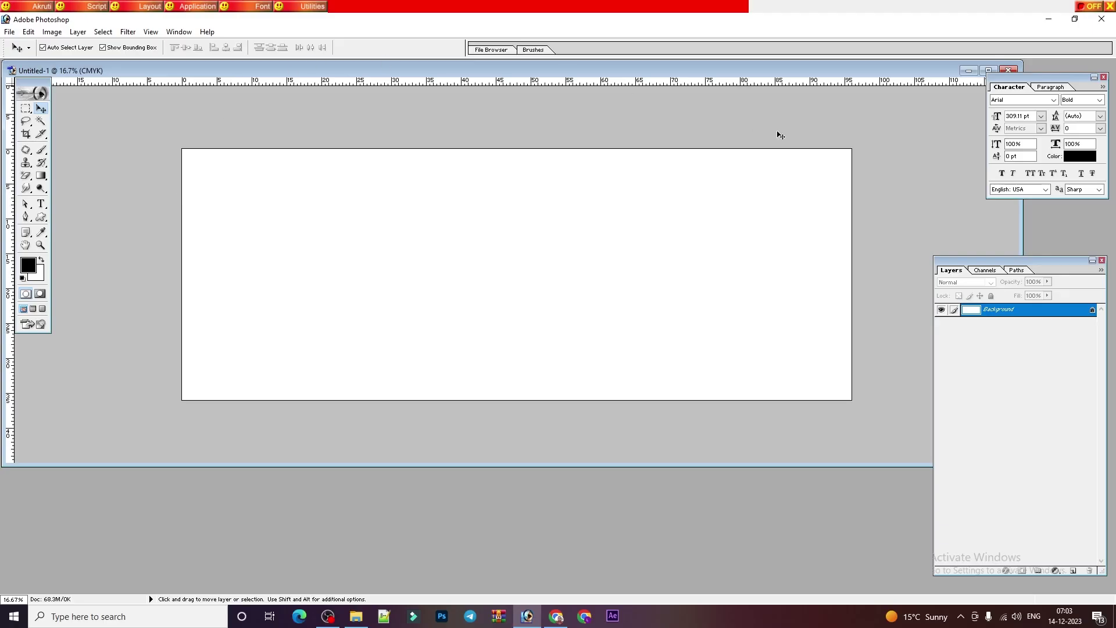
- Open elements.psd from the food banner folder and arrange its window so the whole page shows over the blank document
{"action": "left_click_drag", "start_coordinate": [487, 466], "coordinate": [490, 490]}
{"action": "left_click_drag", "start_coordinate": [474, 71], "coordinate": [478, 117]}
{"action": "right_click", "coordinate": [477, 112]}
{"action": "double_click", "coordinate": [431, 94]}
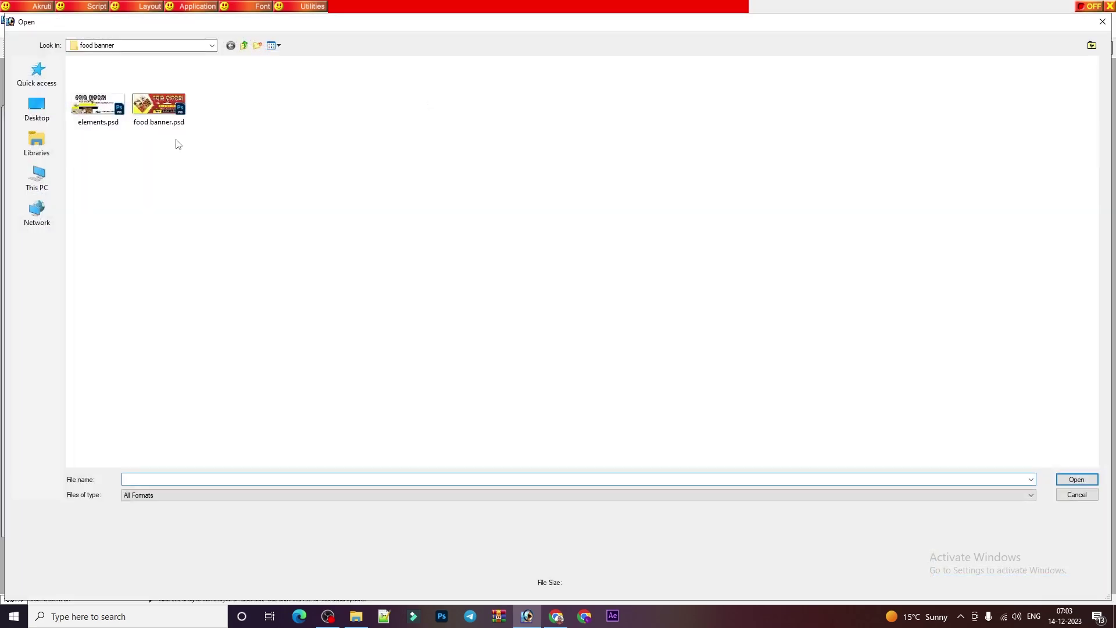
{"action": "double_click", "coordinate": [98, 113]}
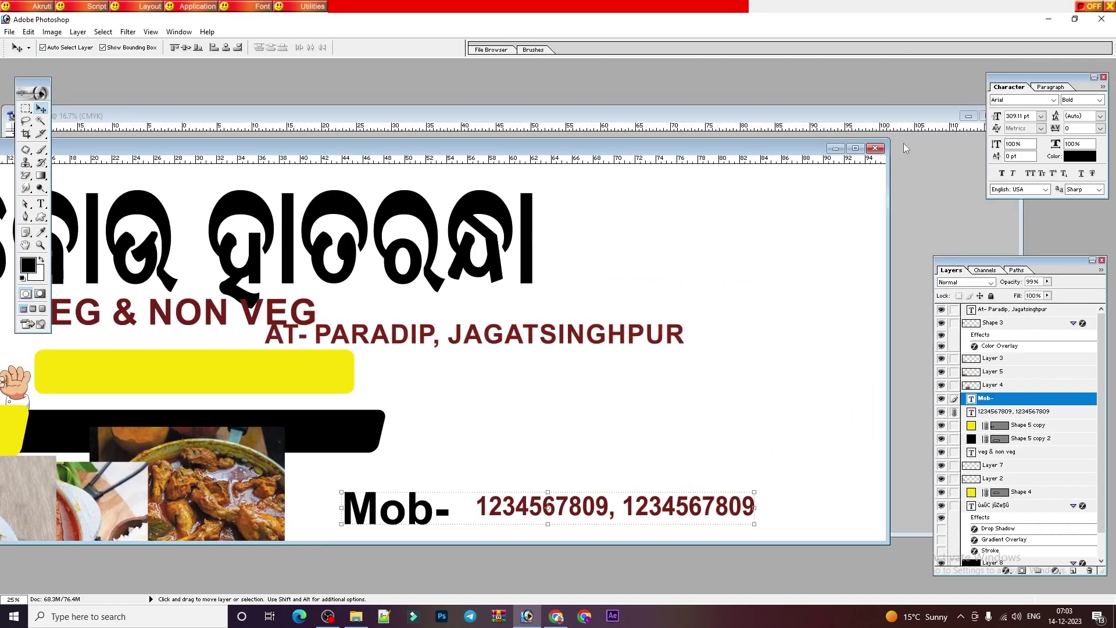
{"action": "left_click_drag", "start_coordinate": [889, 139], "coordinate": [657, 233]}
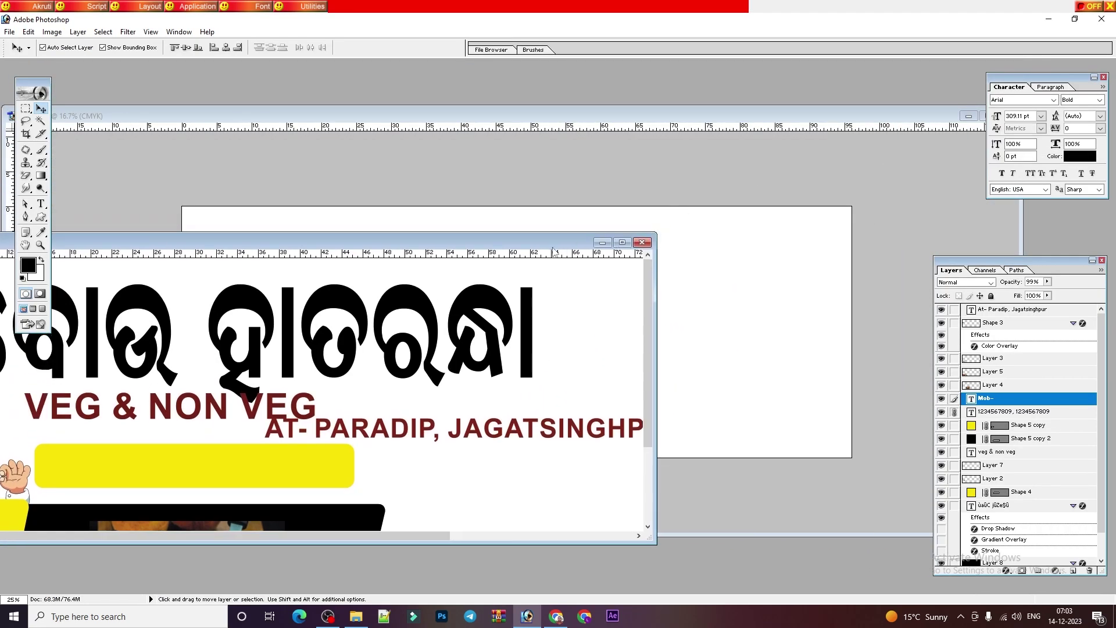
{"action": "left_click_drag", "start_coordinate": [537, 244], "coordinate": [609, 232]}
{"action": "key", "text": "ctrl+minus"}
{"action": "key", "text": "ctrl+minus"}
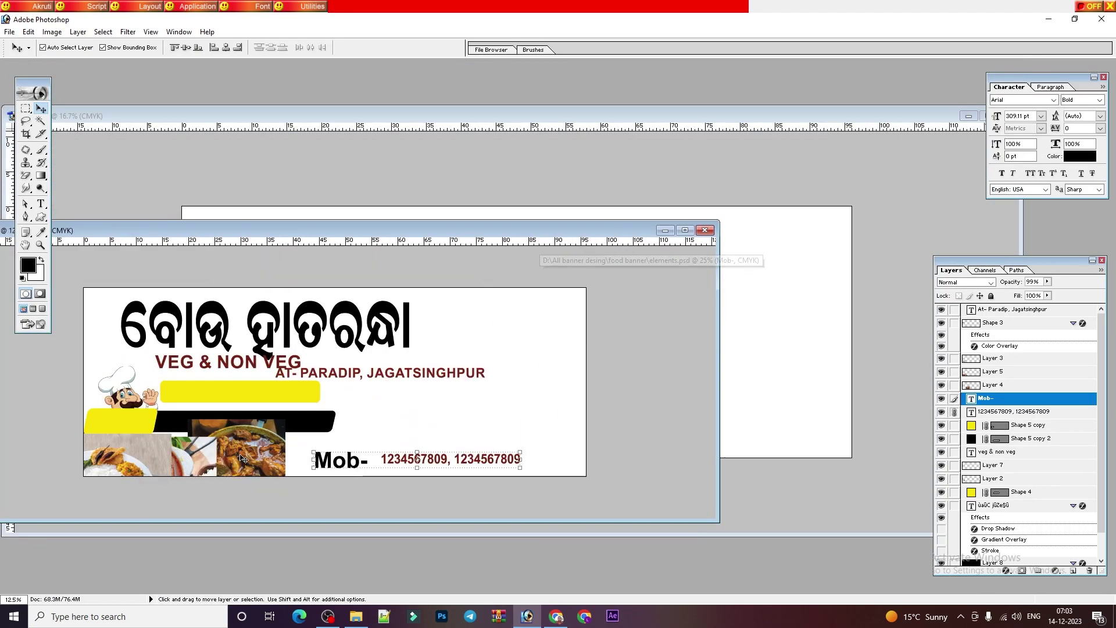
- Rearrange the overlapping food photos and the chef illustration in elements.psd
{"action": "left_click", "coordinate": [265, 427]}
{"action": "left_click_drag", "start_coordinate": [266, 426], "coordinate": [262, 440]}
{"action": "left_click_drag", "start_coordinate": [124, 468], "coordinate": [165, 455]}
{"action": "left_click_drag", "start_coordinate": [205, 405], "coordinate": [216, 427]}
{"action": "left_click_drag", "start_coordinate": [121, 404], "coordinate": [171, 410]}
{"action": "left_click", "coordinate": [119, 380]}
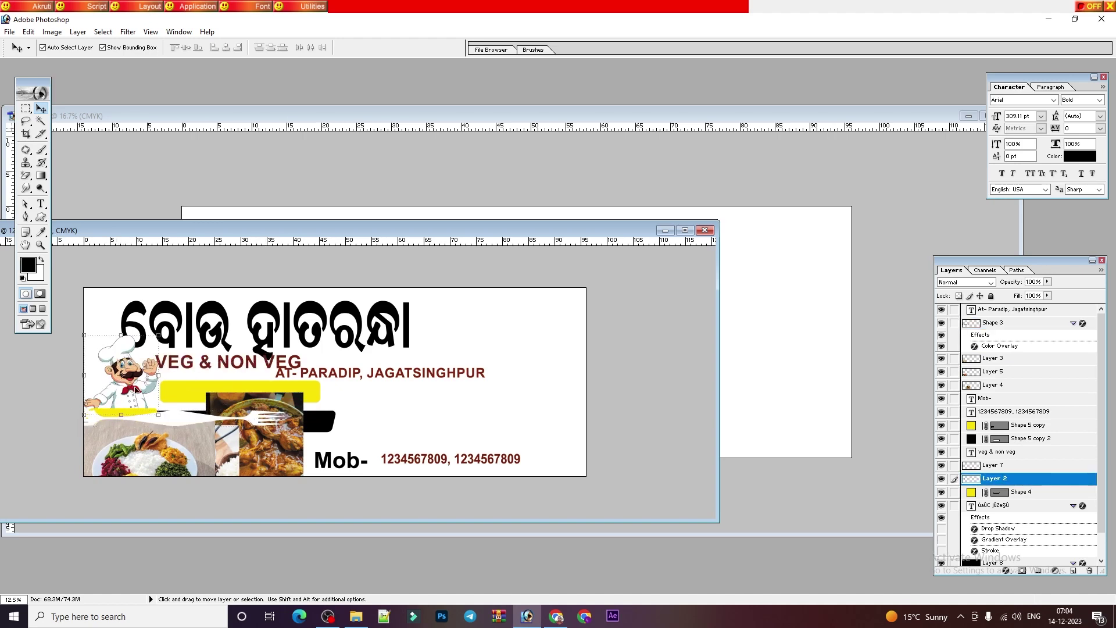
{"action": "left_click", "coordinate": [174, 419]}
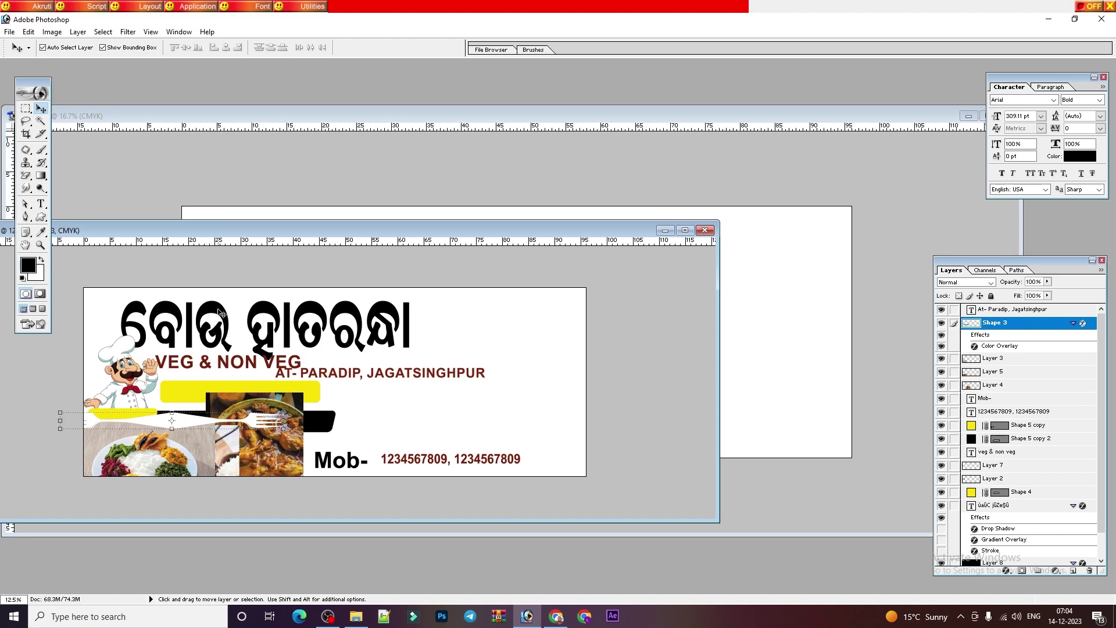
- Arrange the document windows with the blank banner in front, shown at 16.7%, and the elements.psd window lower behind it
{"action": "left_click", "coordinate": [819, 289]}
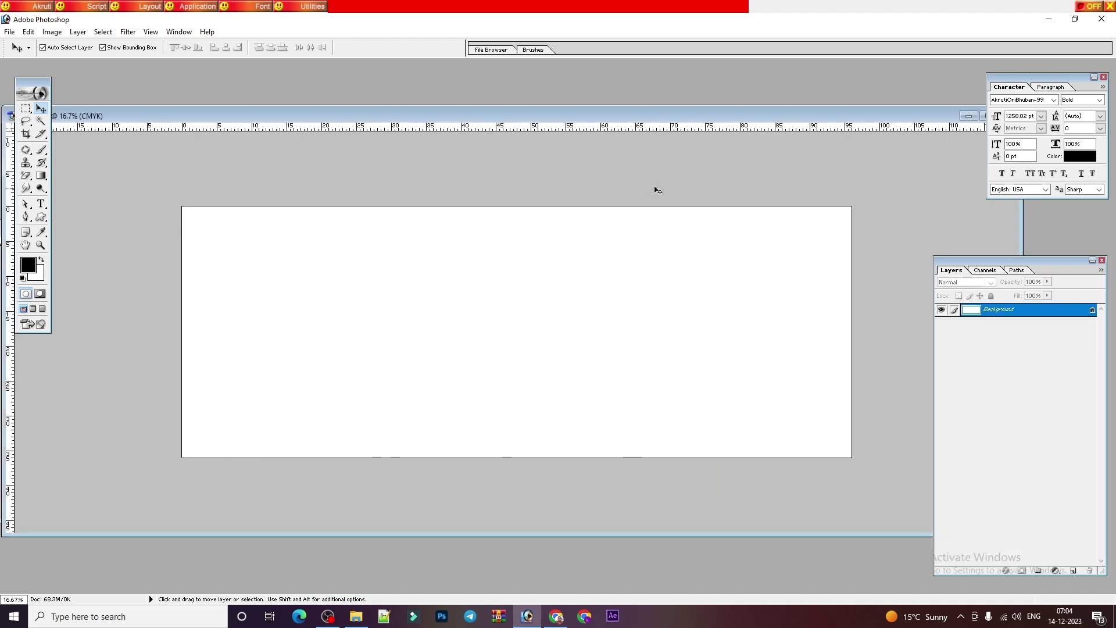
{"action": "left_click_drag", "start_coordinate": [3, 490], "coordinate": [166, 483]}
{"action": "left_click", "coordinate": [151, 485]}
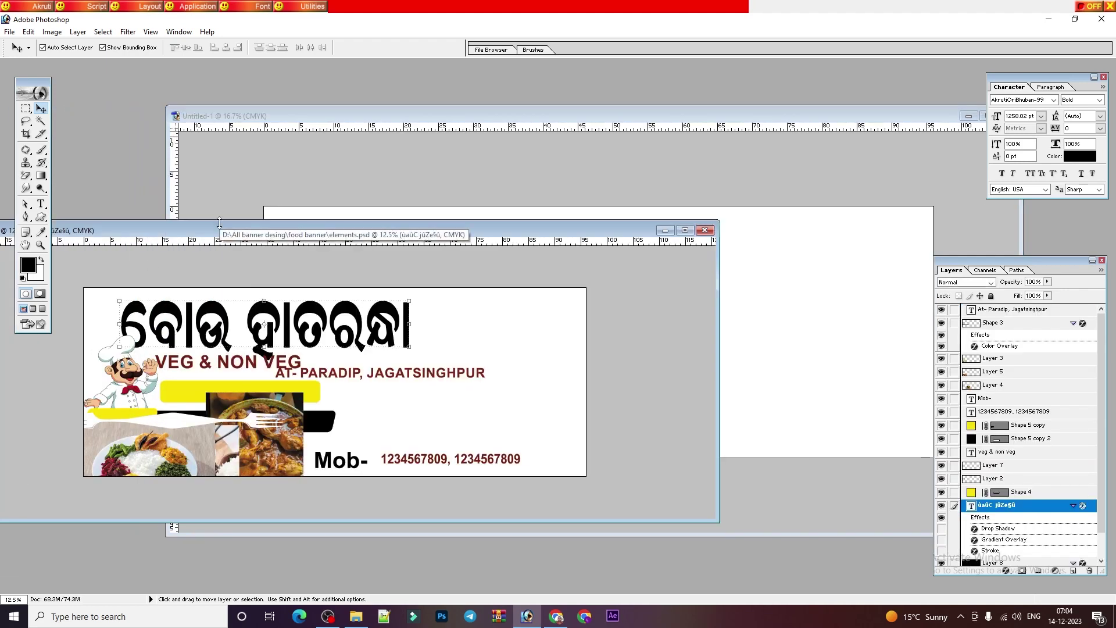
{"action": "left_click_drag", "start_coordinate": [218, 231], "coordinate": [218, 366]}
{"action": "left_click", "coordinate": [748, 157]}
{"action": "left_click_drag", "start_coordinate": [759, 116], "coordinate": [660, 110]}
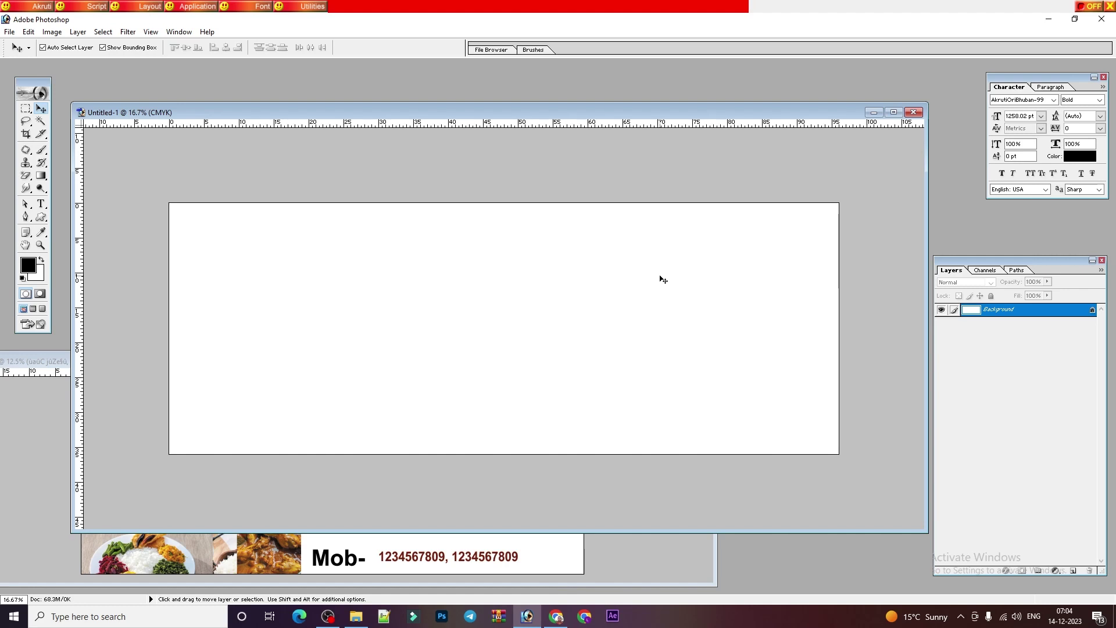
{"action": "key", "text": "ctrl+0"}
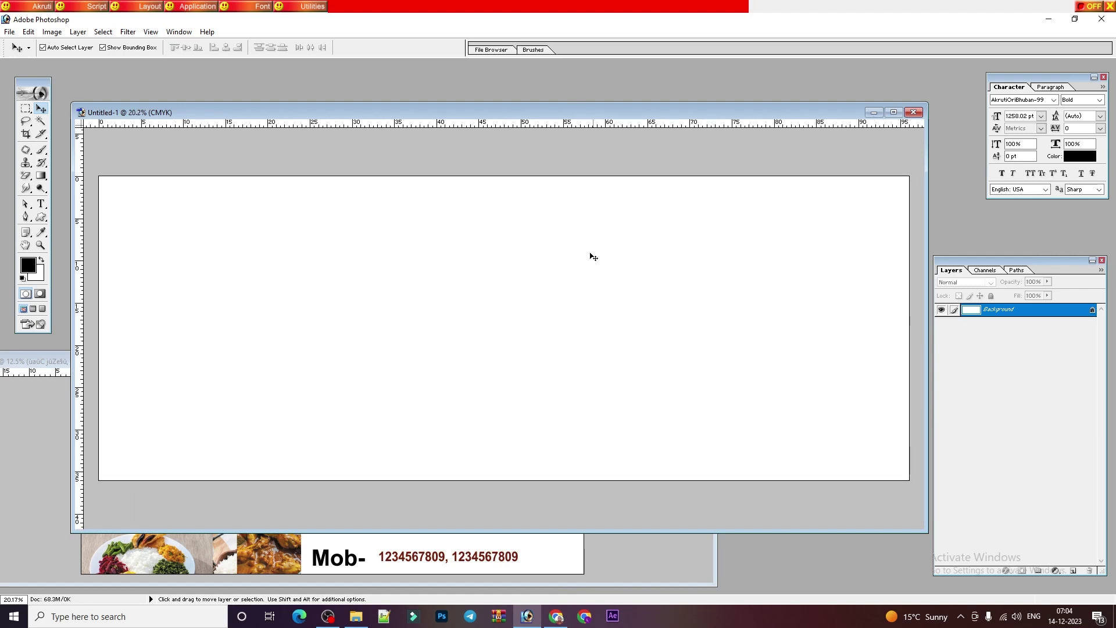
{"action": "key", "text": "ctrl+minus"}
{"action": "key", "text": "ctrl+plus"}
{"action": "key", "text": "ctrl+minus"}
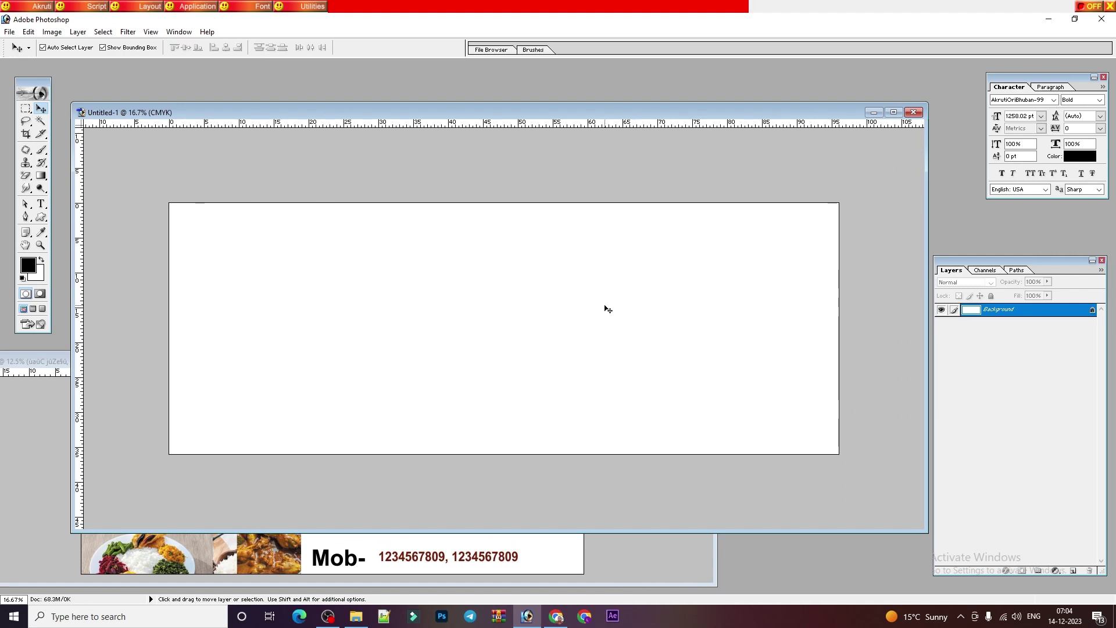
- Convert the blank banner's Background into the regular layer Layer 0 and add a Gradient Overlay to it
{"action": "double_click", "coordinate": [987, 317]}
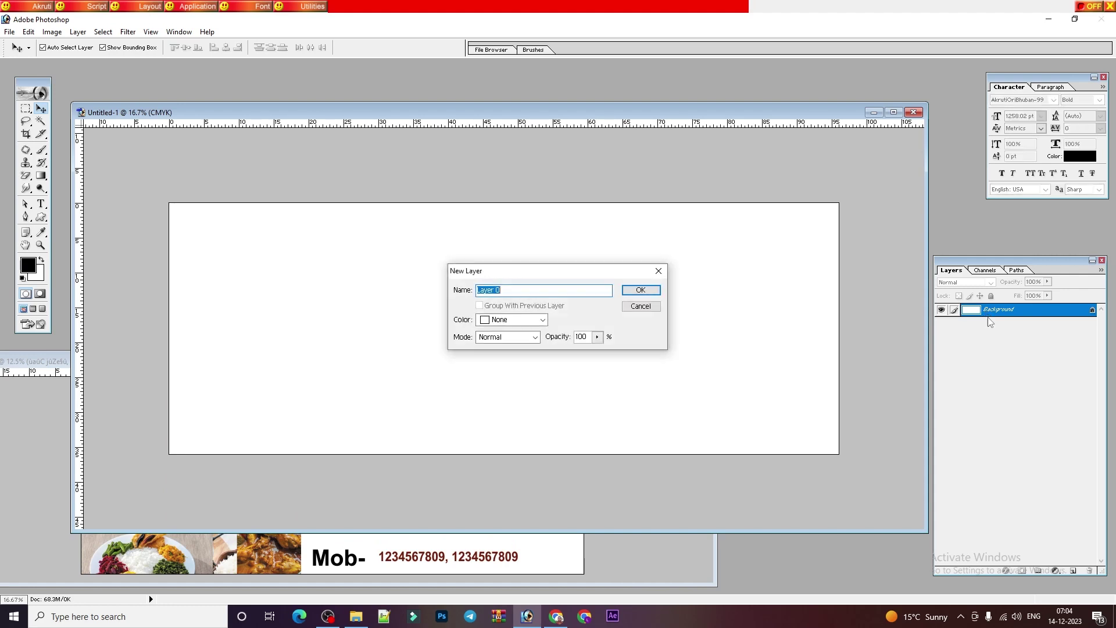
{"action": "left_click", "coordinate": [647, 295]}
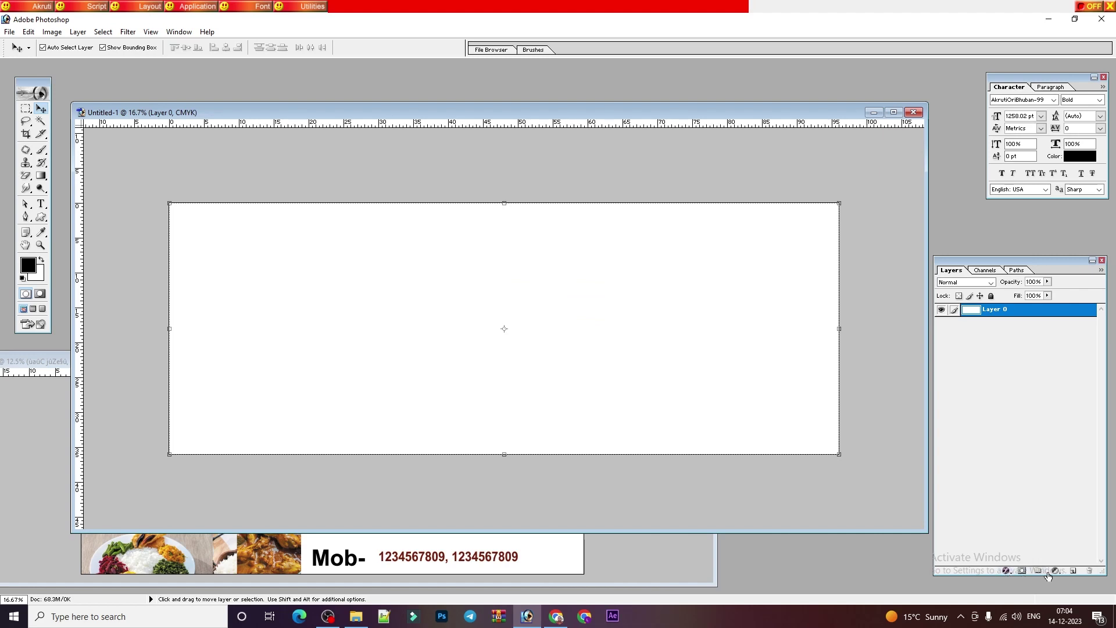
{"action": "left_click", "coordinate": [1007, 572]}
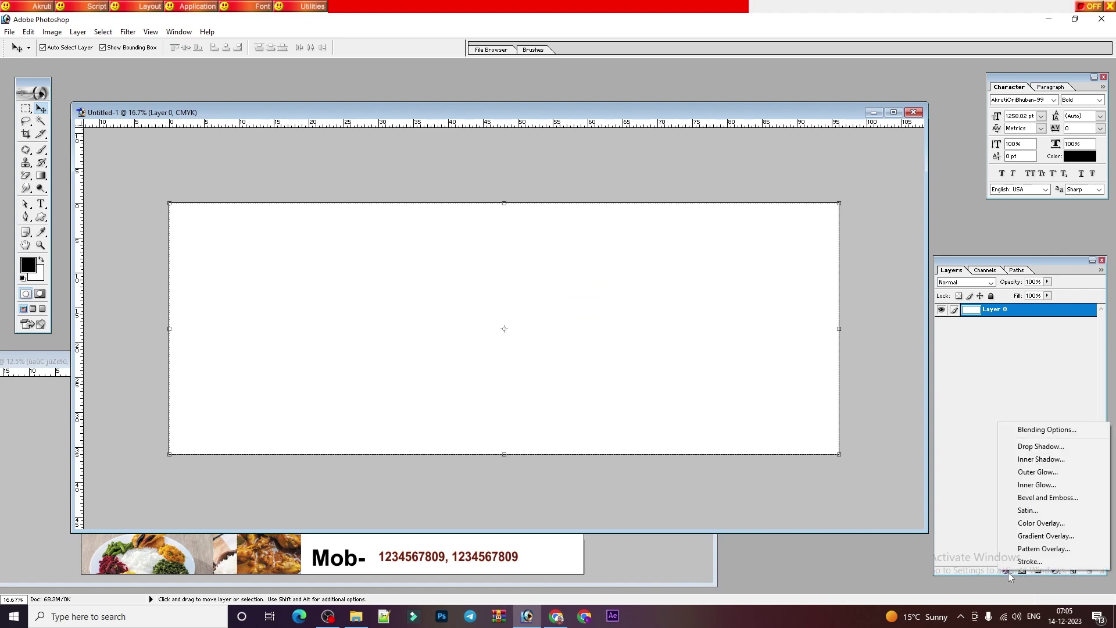
{"action": "left_click", "coordinate": [1035, 536]}
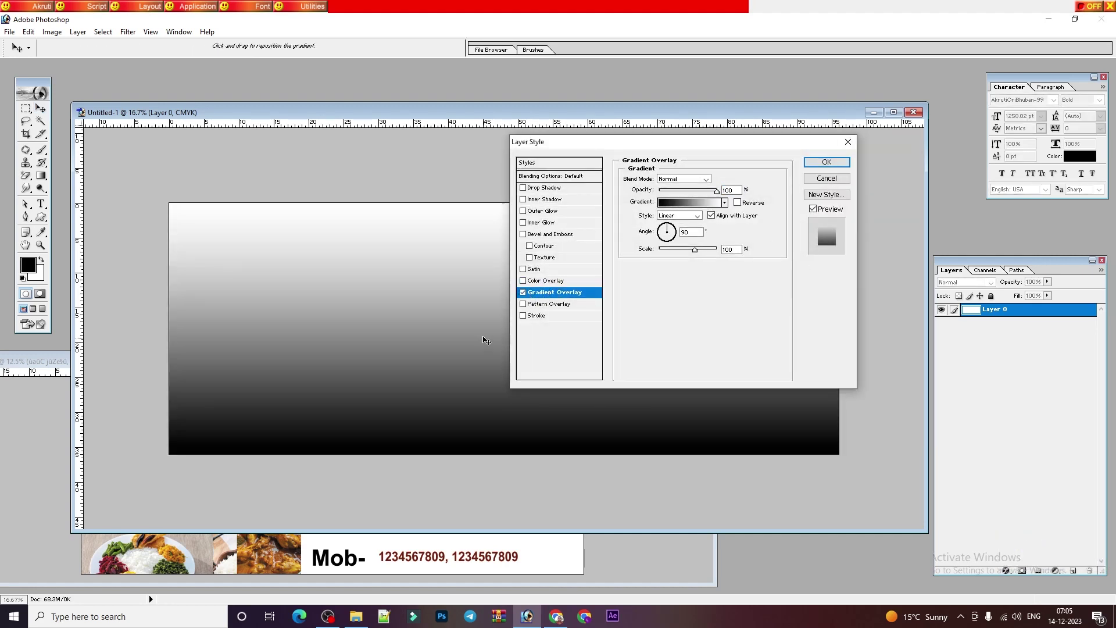
- Apply the orange-red gradient preset, last in the preset list, to the Gradient Overlay
{"action": "left_click", "coordinate": [681, 203]}
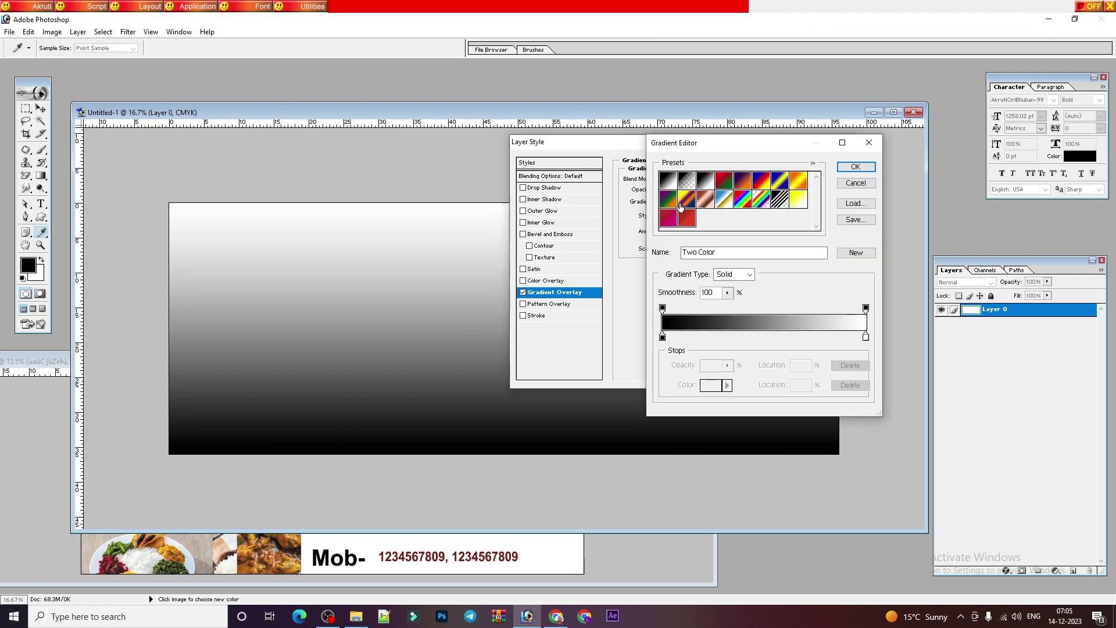
{"action": "left_click", "coordinate": [870, 142]}
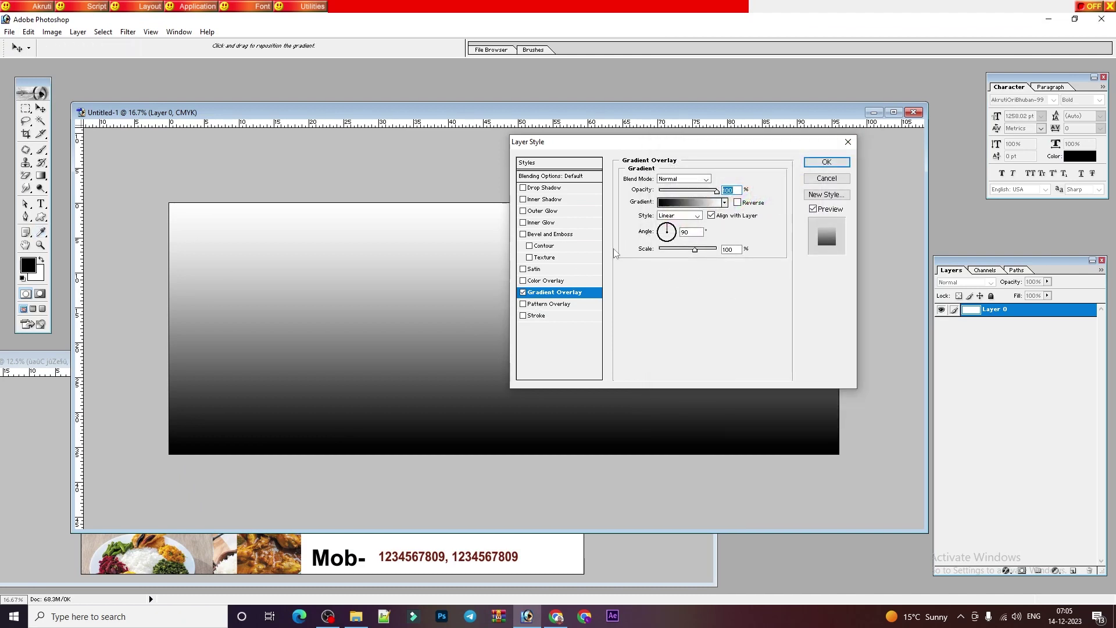
{"action": "left_click", "coordinate": [680, 204]}
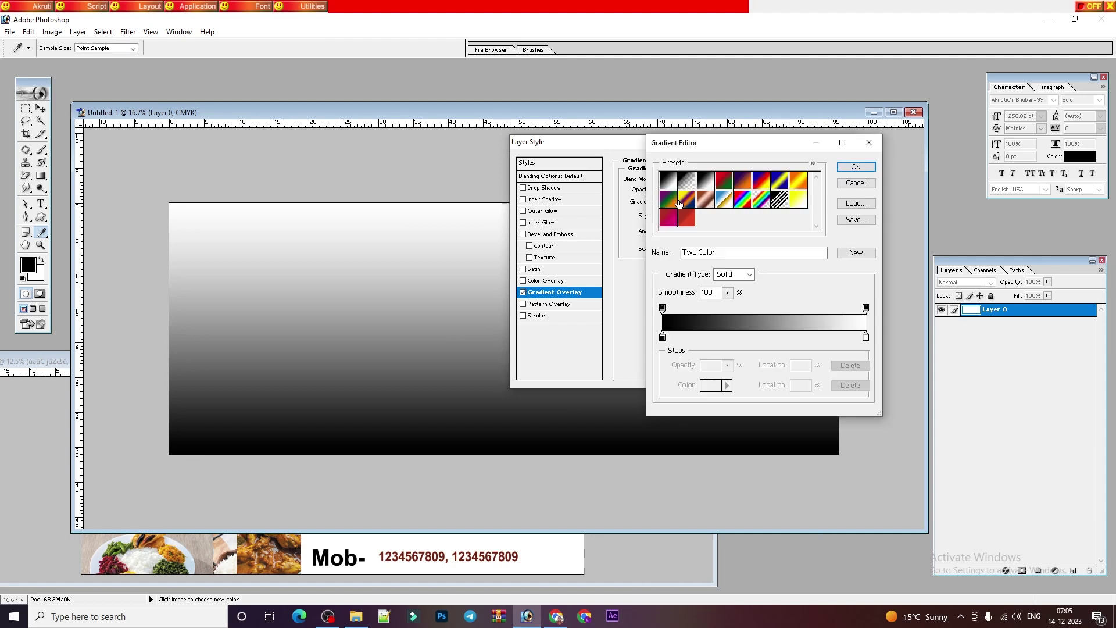
{"action": "left_click_drag", "start_coordinate": [693, 150], "coordinate": [317, 183]}
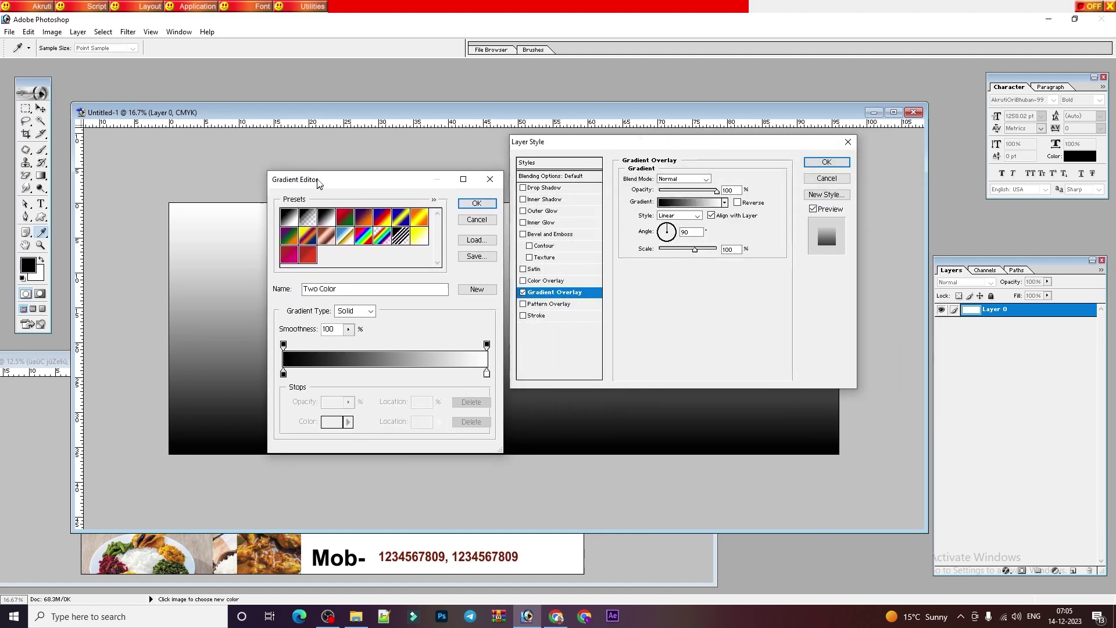
{"action": "left_click", "coordinate": [311, 259]}
- Recolor the gradient's dark stop at 25% to deep red 8A1203
{"action": "left_click", "coordinate": [334, 372]}
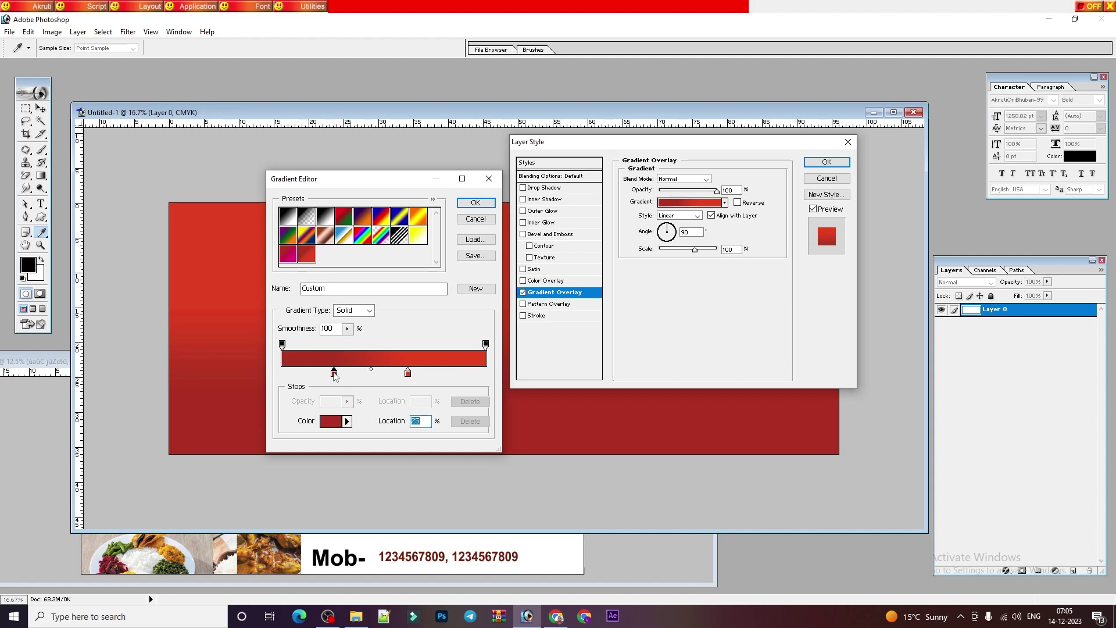
{"action": "left_click", "coordinate": [331, 424]}
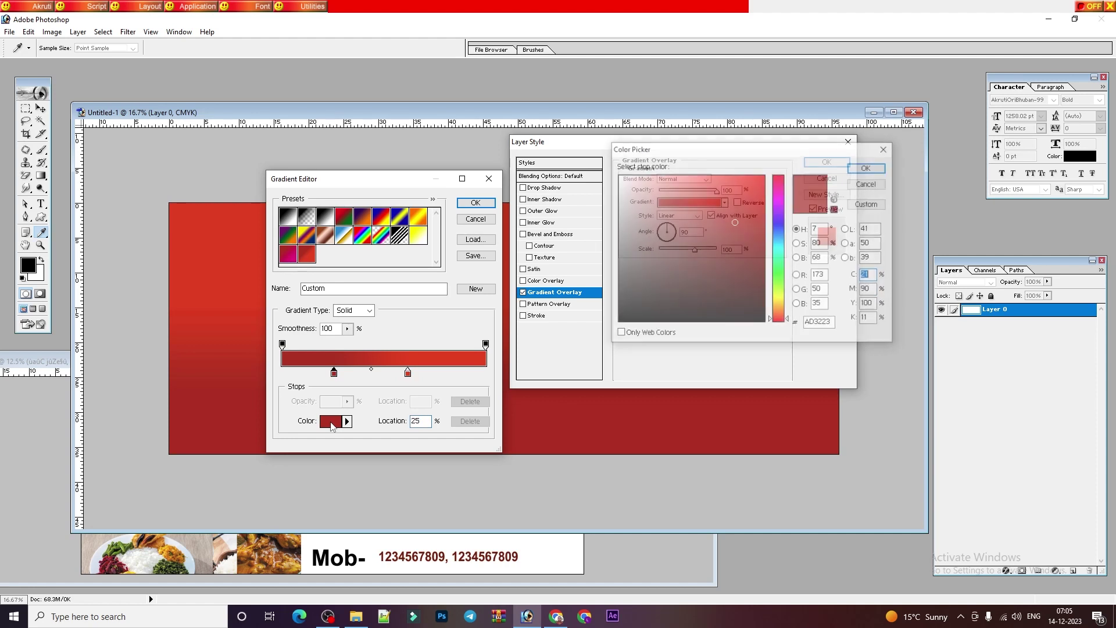
{"action": "left_click_drag", "start_coordinate": [740, 229], "coordinate": [761, 242]}
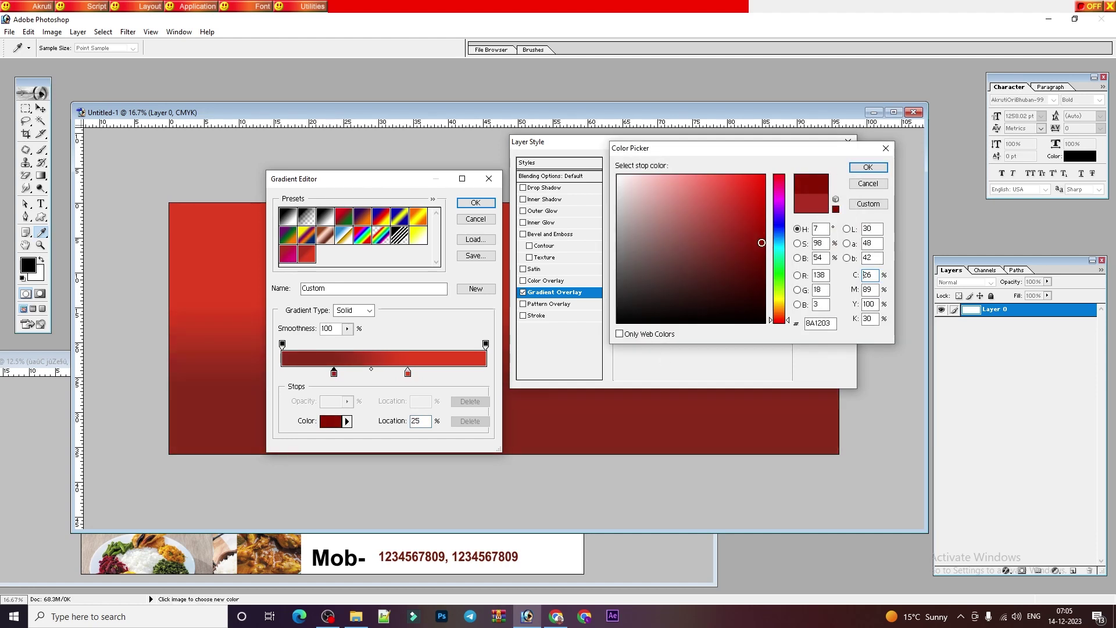
{"action": "left_click", "coordinate": [868, 166]}
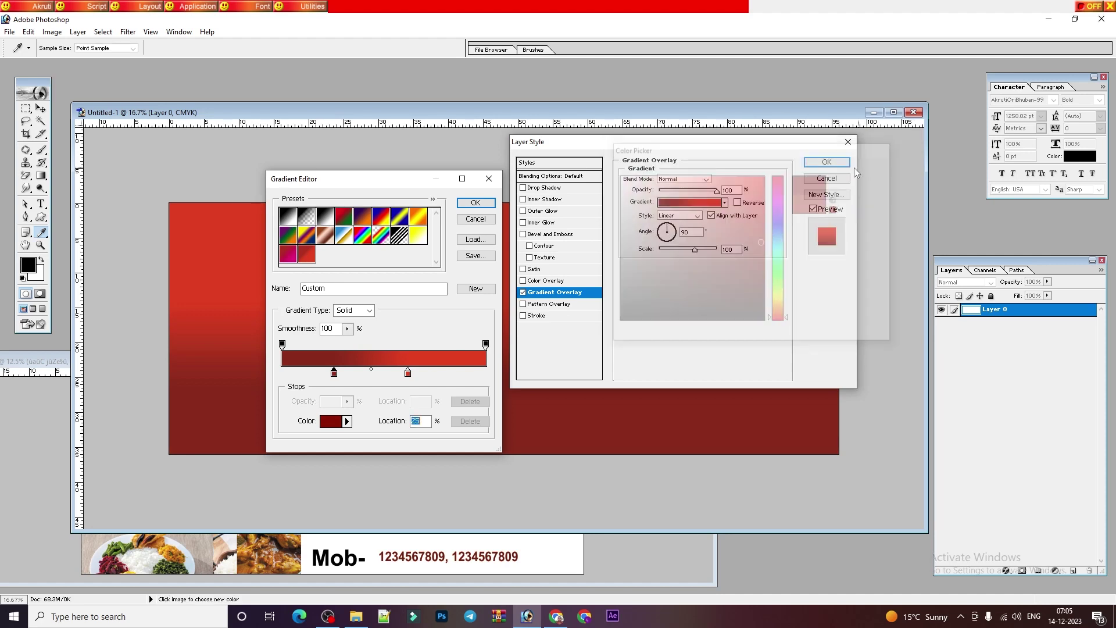
- Move the gradient's bright red stop to 77% and recolor it to E22E0A
{"action": "left_click_drag", "start_coordinate": [408, 373], "coordinate": [440, 375]}
{"action": "left_click", "coordinate": [330, 421]}
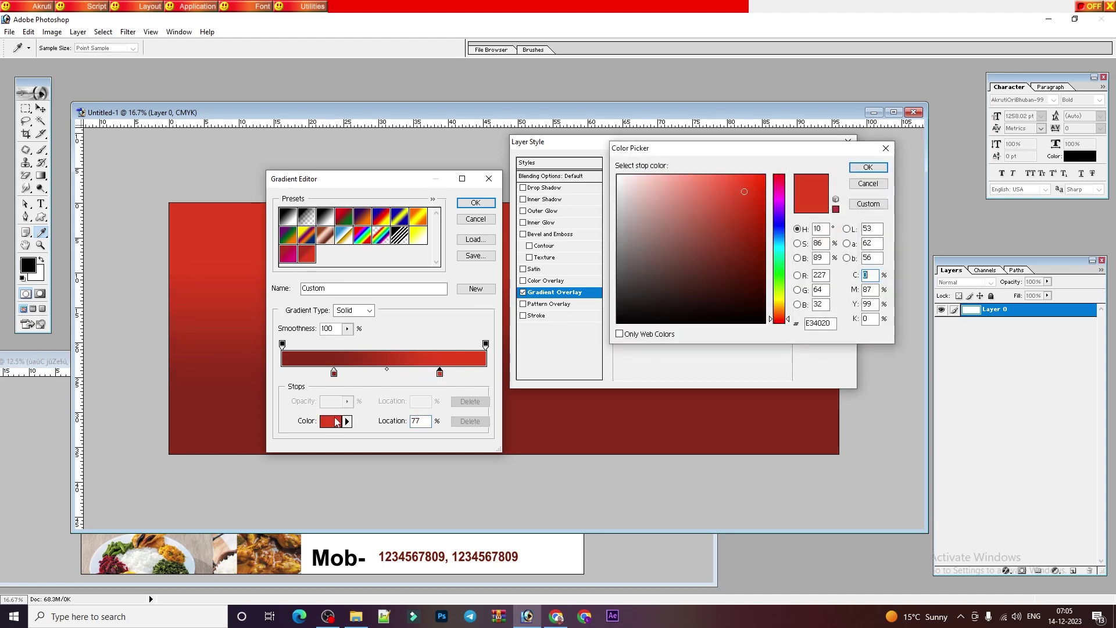
{"action": "left_click", "coordinate": [757, 191]}
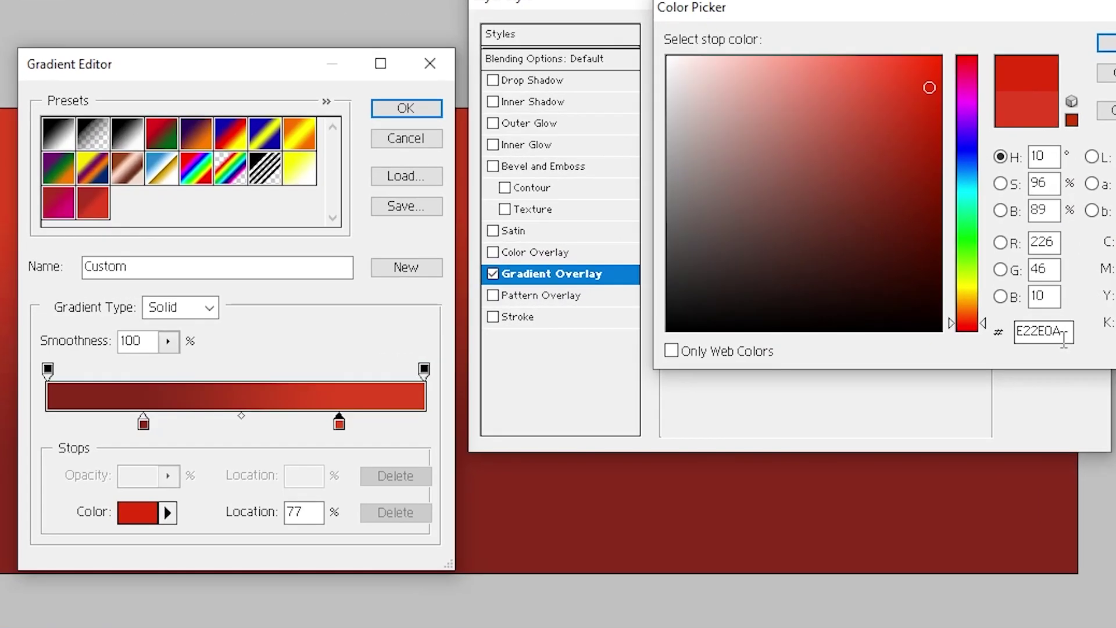
{"action": "left_click", "coordinate": [1108, 43]}
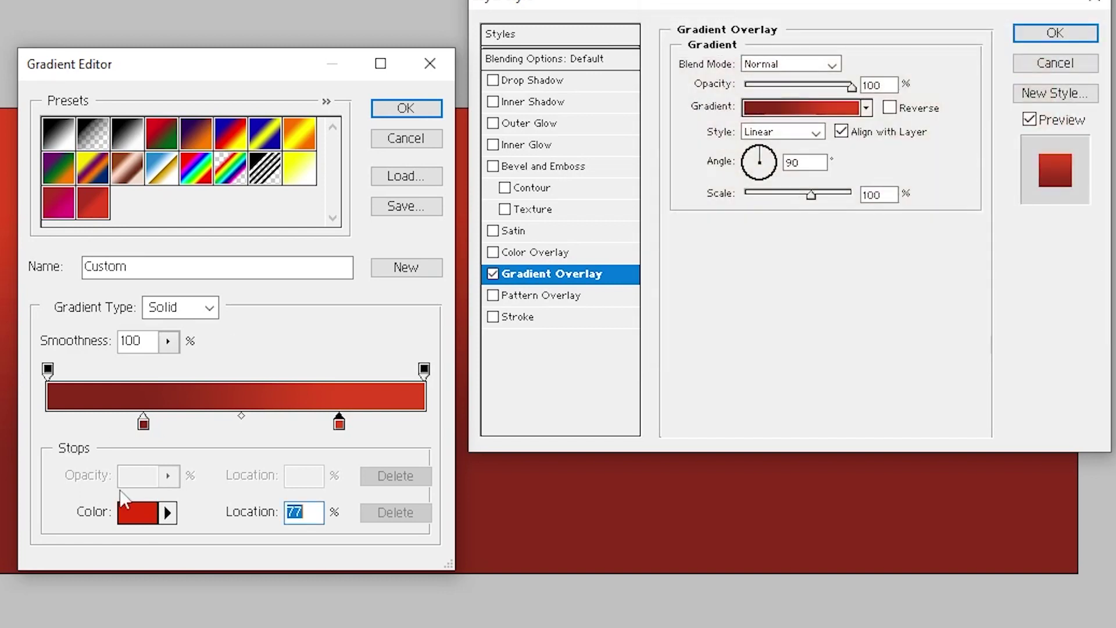
- Review the color of the gradient's dark stop without changing it and accept the edited gradient
{"action": "left_click", "coordinate": [143, 423]}
{"action": "left_click", "coordinate": [137, 512]}
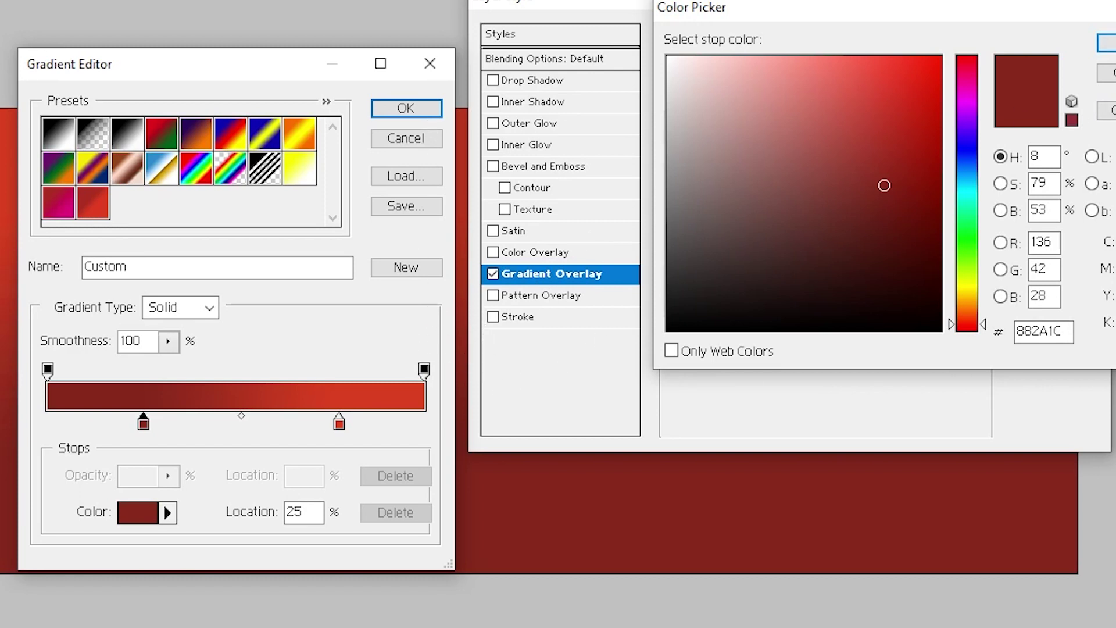
{"action": "left_click", "coordinate": [1107, 43]}
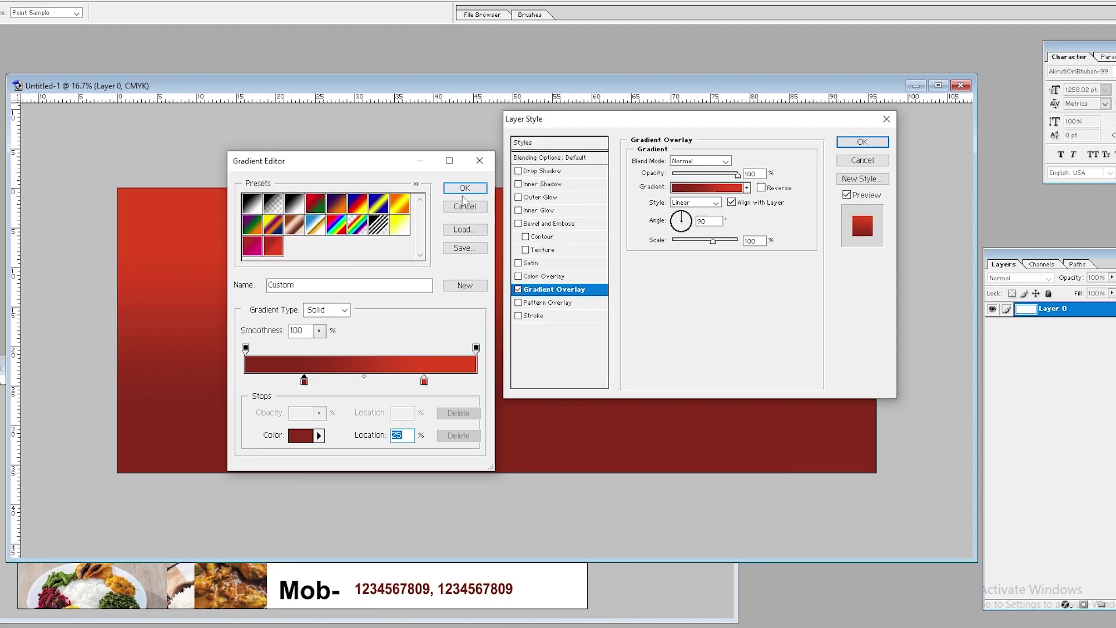
{"action": "left_click", "coordinate": [462, 186]}
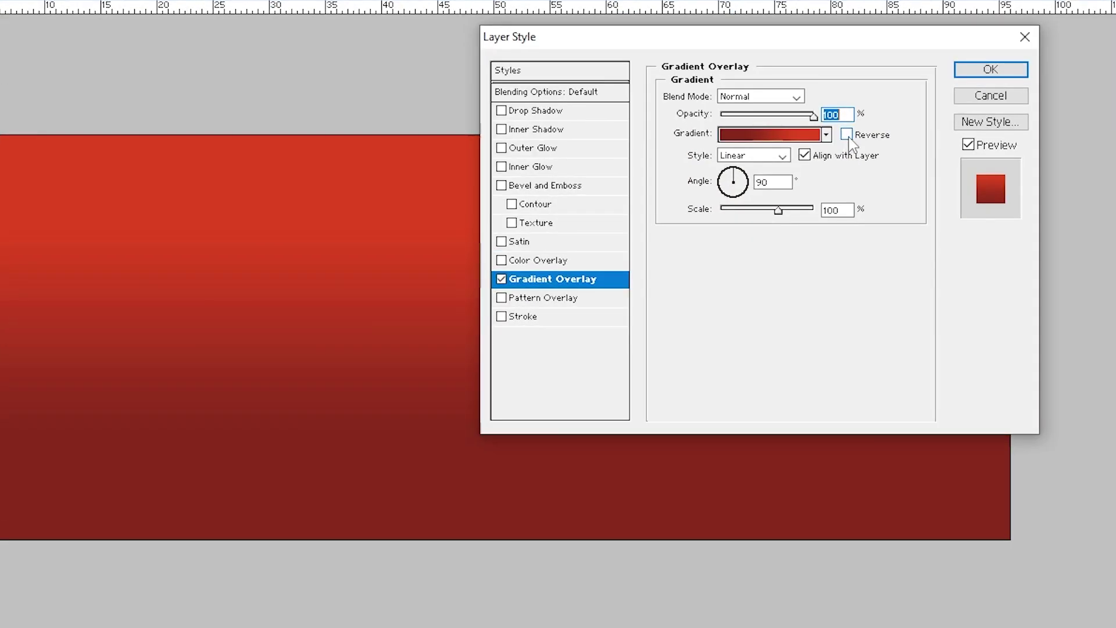
- Try reversing the gradient, restore its original direction and apply the Gradient Overlay to Layer 0
{"action": "left_click", "coordinate": [848, 137]}
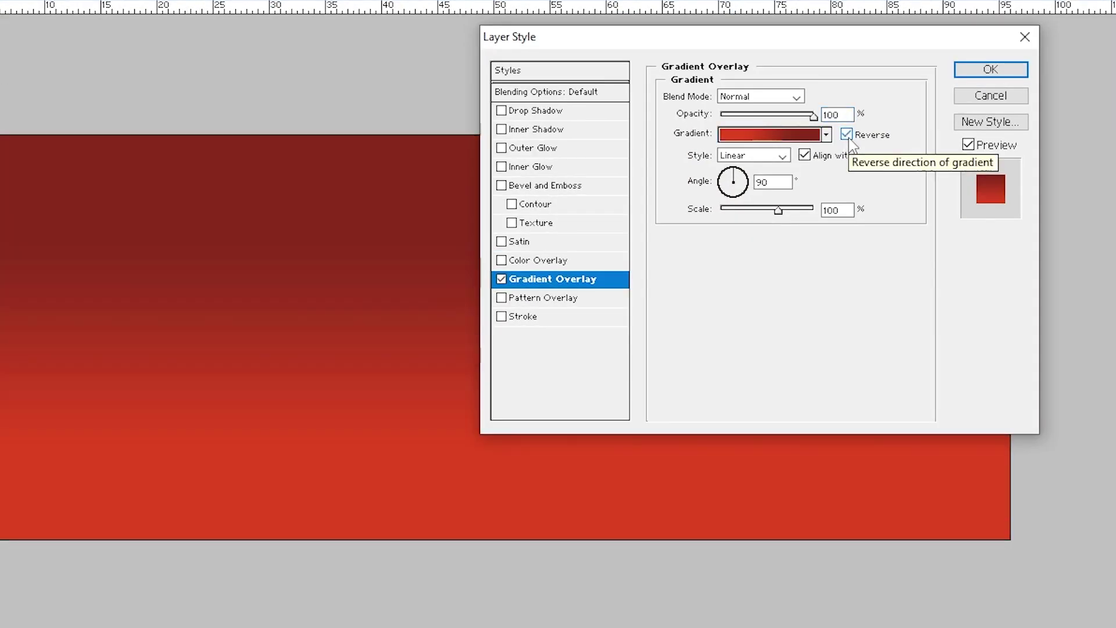
{"action": "left_click", "coordinate": [848, 137]}
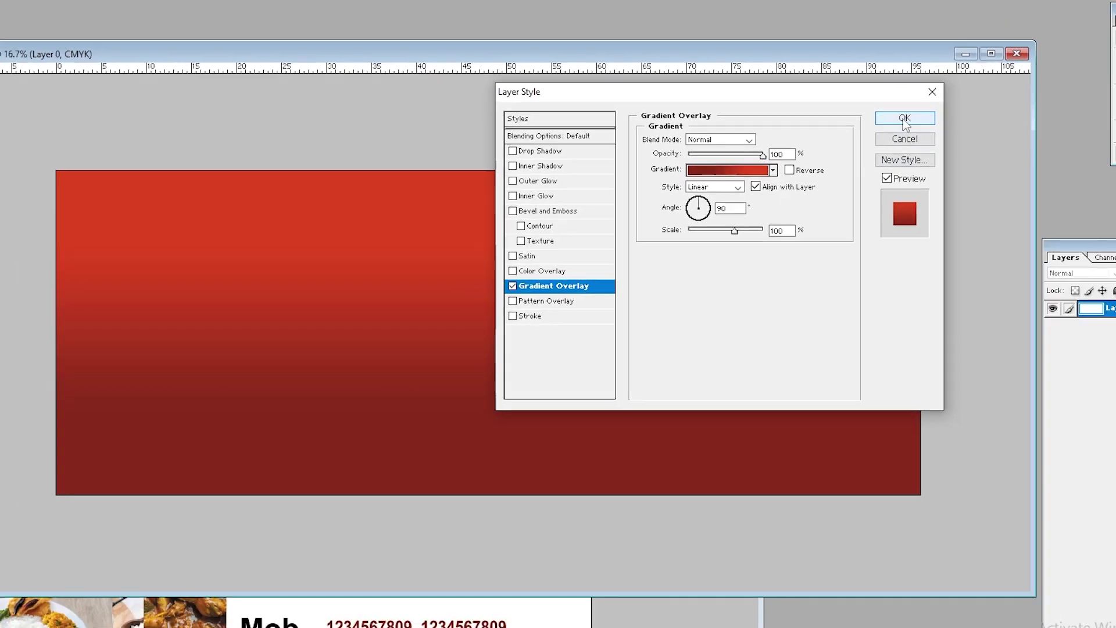
{"action": "left_click", "coordinate": [991, 70]}
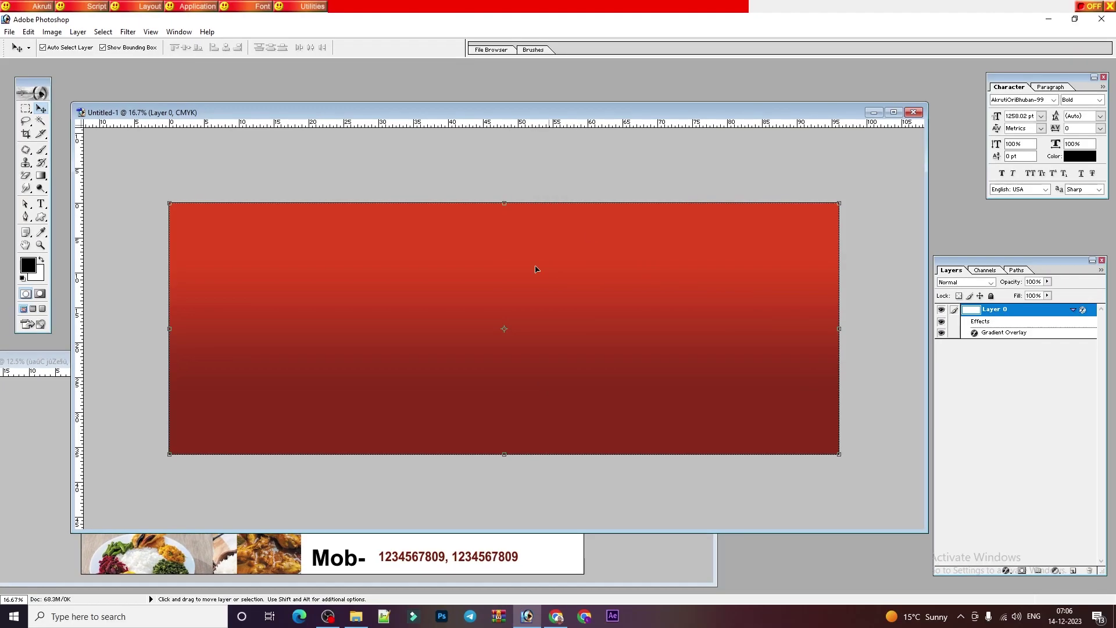
{"action": "key", "text": "ctrl+d"}
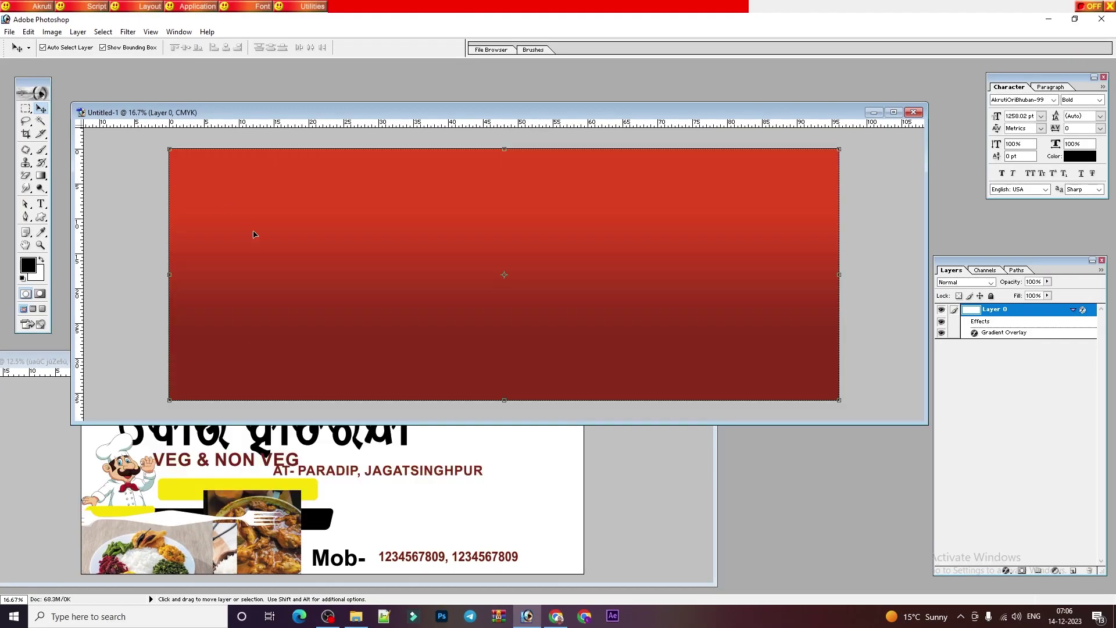
- Draw a black rounded-diamond custom shape about 14 inches wide and position it near the banner's left edge at mid-height
{"action": "left_click", "coordinate": [41, 217]}
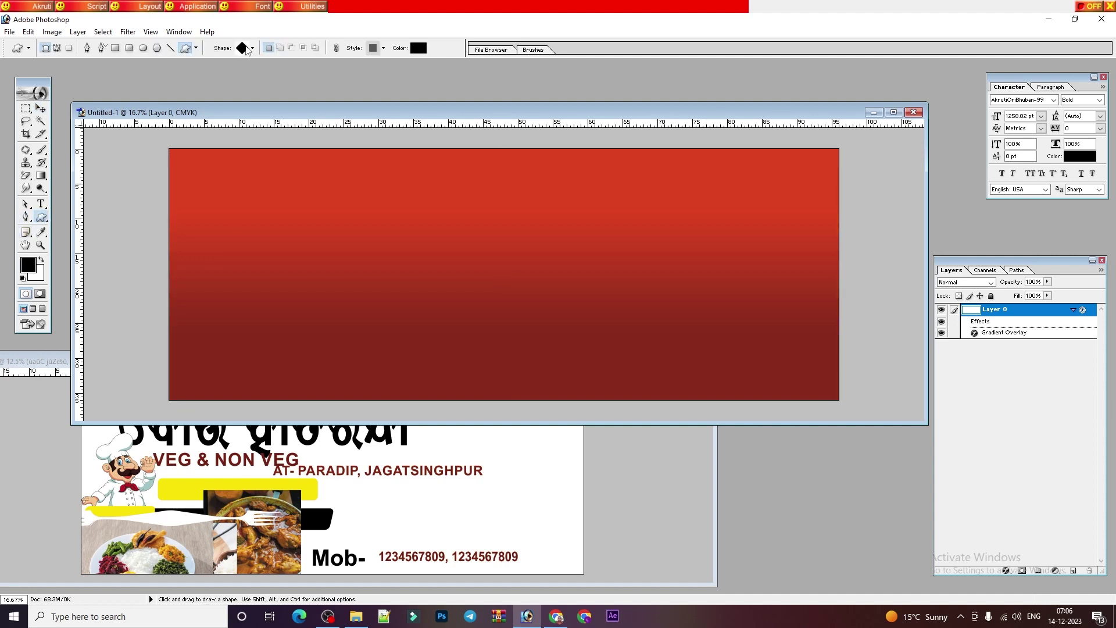
{"action": "right_click", "coordinate": [41, 217]}
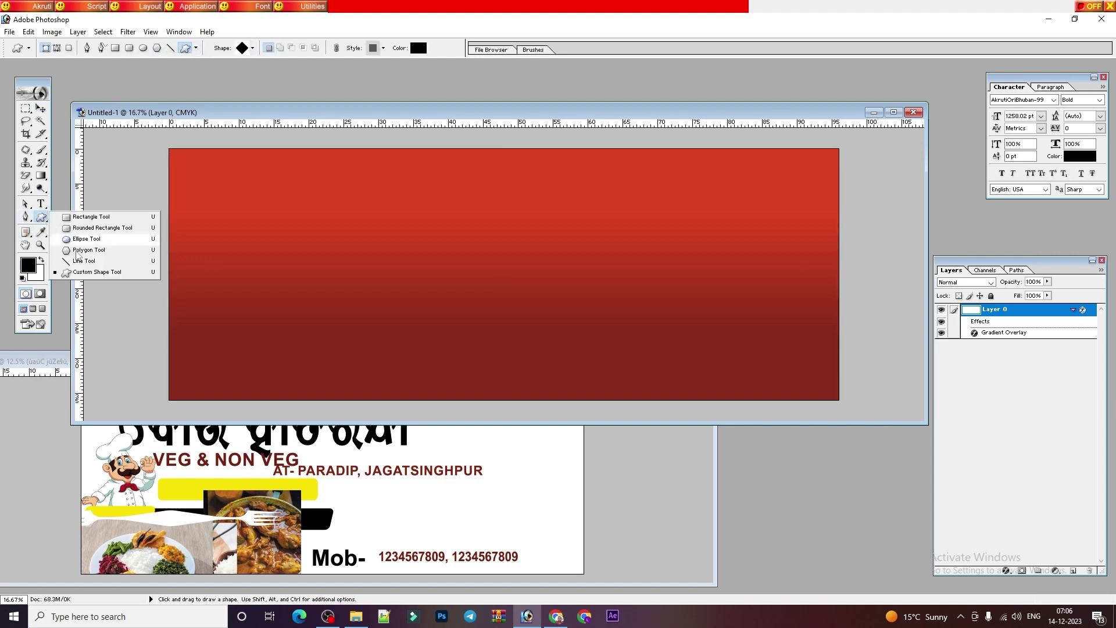
{"action": "left_click", "coordinate": [98, 277]}
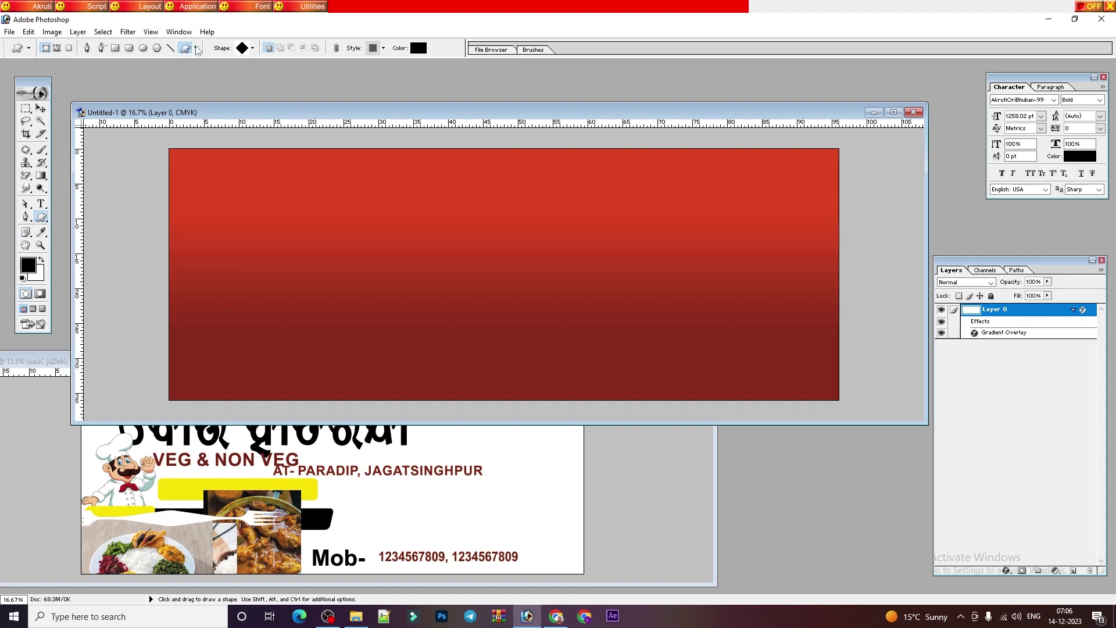
{"action": "left_click", "coordinate": [253, 50]}
{"action": "scroll", "coordinate": [262, 171], "scroll_direction": "down", "scroll_amount": 10}
{"action": "scroll", "coordinate": [261, 164], "scroll_direction": "down", "scroll_amount": 8}
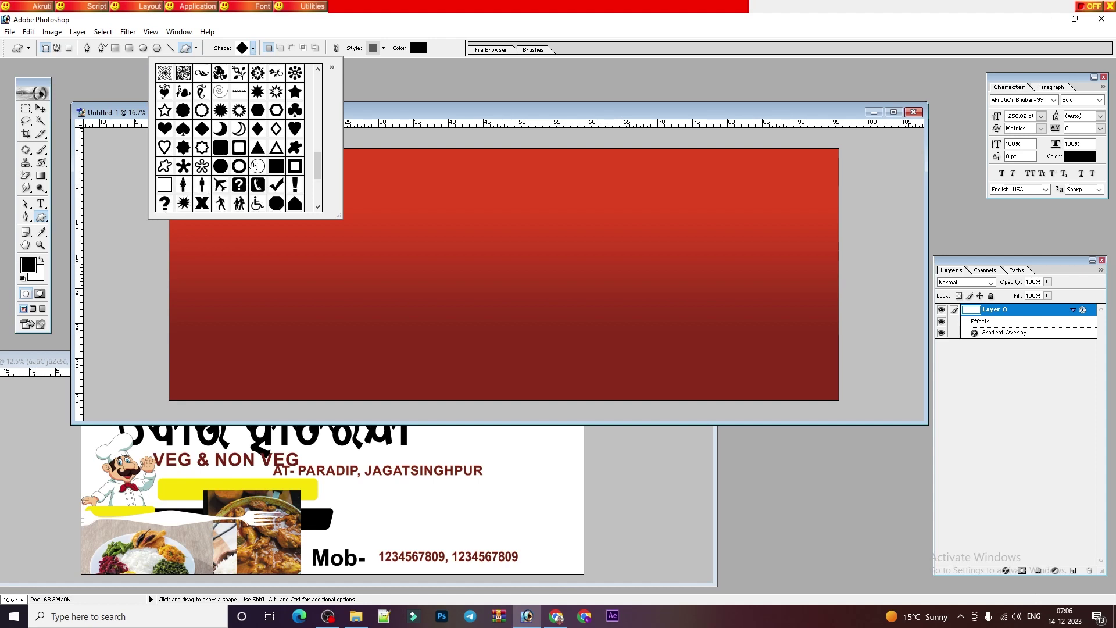
{"action": "left_click", "coordinate": [202, 128]}
{"action": "left_click", "coordinate": [325, 284]}
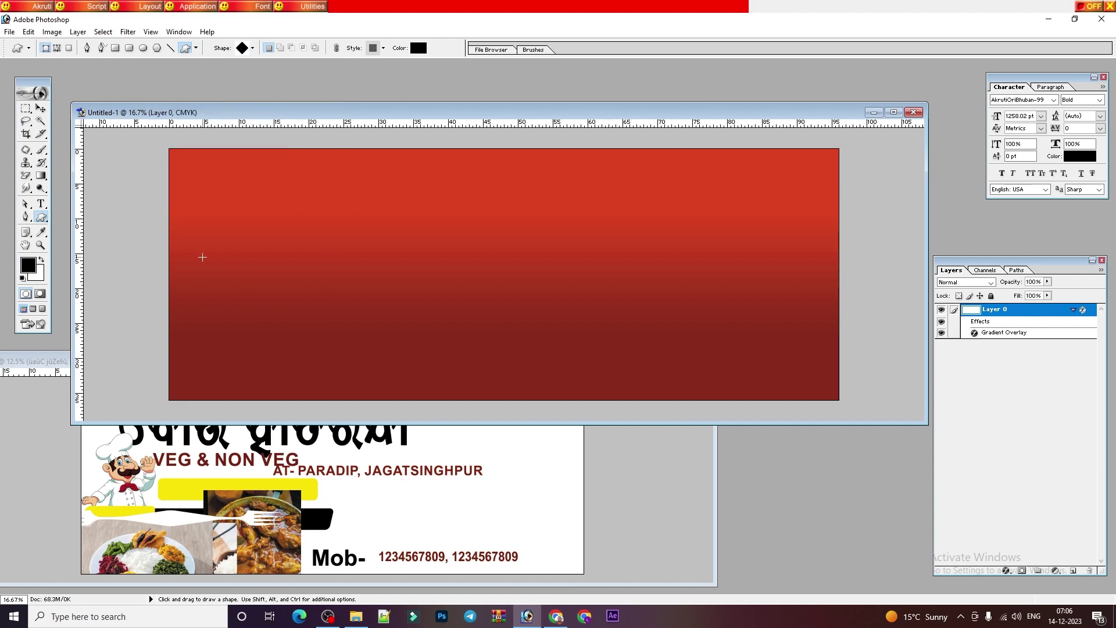
{"action": "left_click_drag", "start_coordinate": [207, 263], "coordinate": [297, 361]}
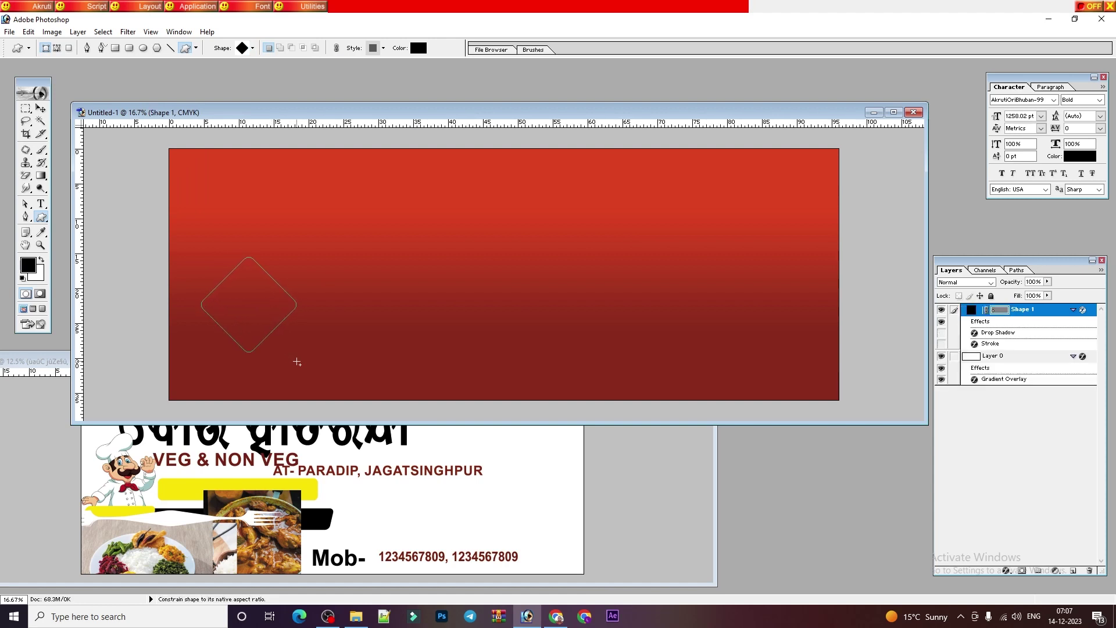
{"action": "left_click", "coordinate": [39, 108]}
{"action": "mouse_move", "coordinate": [265, 311]}
{"action": "left_mouse_down"}
{"action": "mouse_move", "coordinate": [254, 292]}
{"action": "mouse_move", "coordinate": [245, 305]}
{"action": "left_mouse_up"}
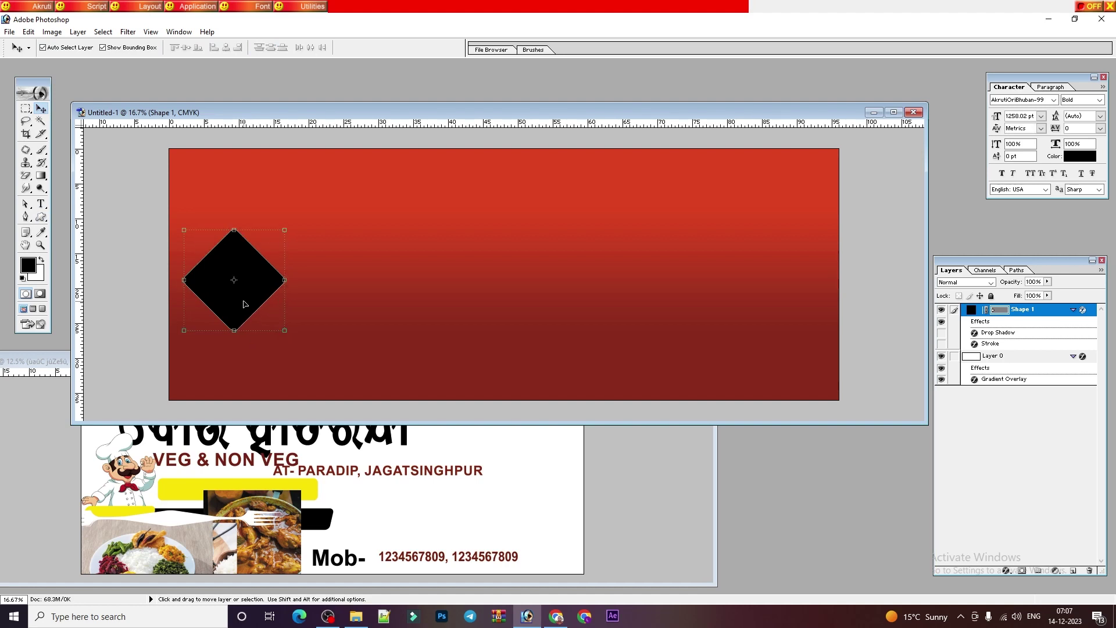
- Duplicate the diamond twice, placing one copy beside the original and the other below, nested between the two
{"action": "key", "text": "ctrl+j"}
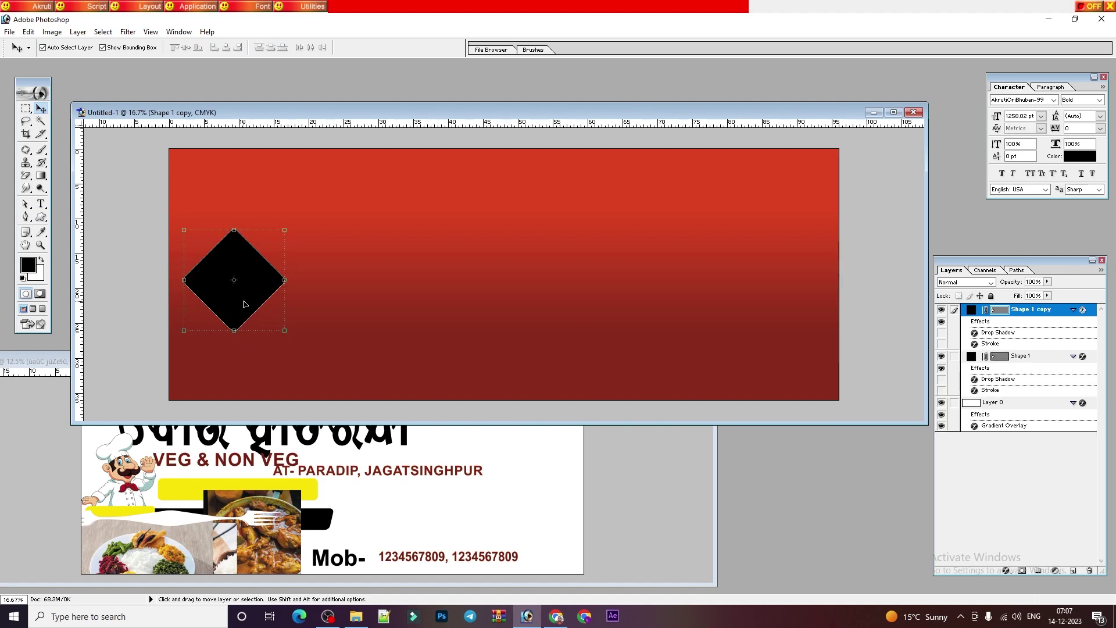
{"action": "left_click_drag", "start_coordinate": [214, 301], "coordinate": [316, 304]}
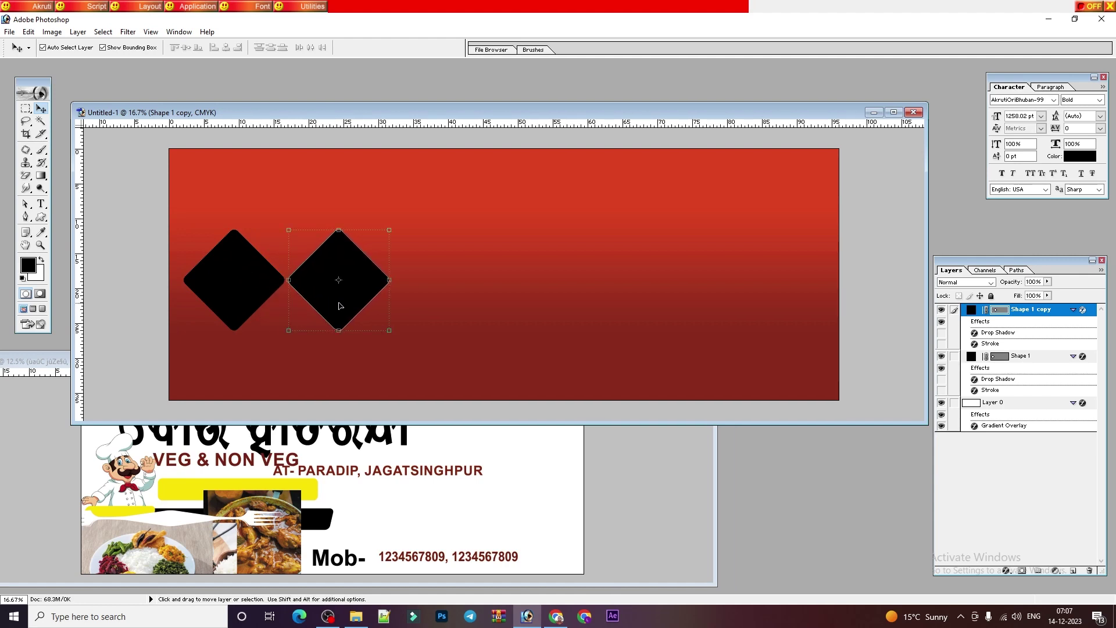
{"action": "key", "text": "ctrl+j"}
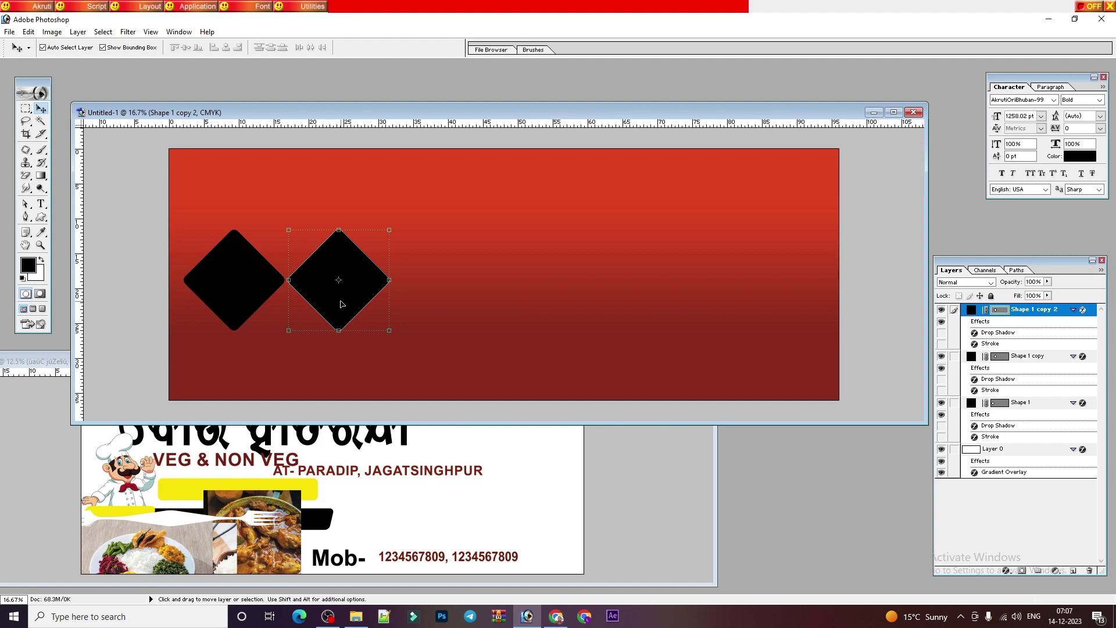
{"action": "left_click_drag", "start_coordinate": [353, 275], "coordinate": [298, 327]}
{"action": "key", "text": "Down"}
{"action": "key", "text": "Down"}
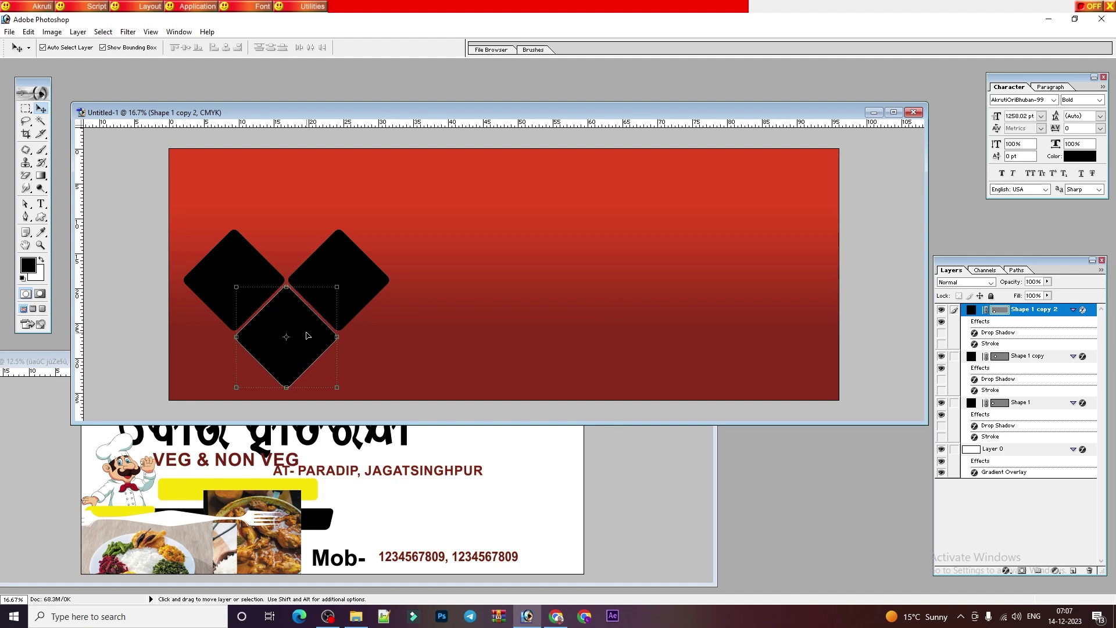
- Link the three diamond layers and distribute them by their horizontal centers
{"action": "key", "text": "shift"}
{"action": "left_click", "coordinate": [359, 274], "text": "shift"}
{"action": "right_click", "coordinate": [224, 272], "text": "shift"}
{"action": "left_click", "coordinate": [234, 280], "text": "shift"}
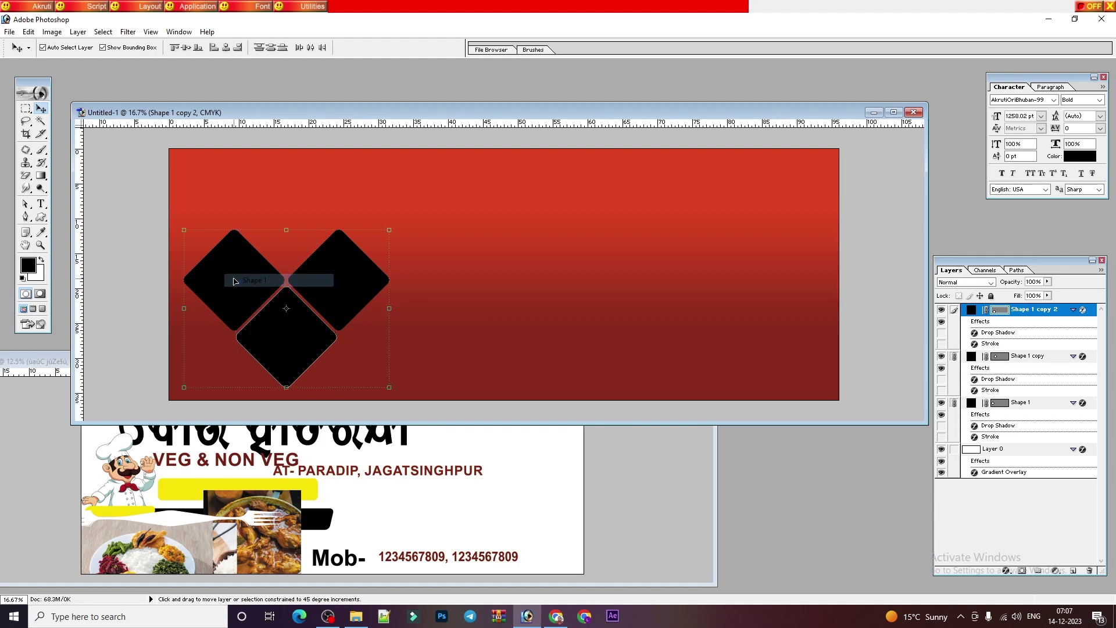
{"action": "left_click", "coordinate": [954, 356]}
{"action": "left_click", "coordinate": [954, 402]}
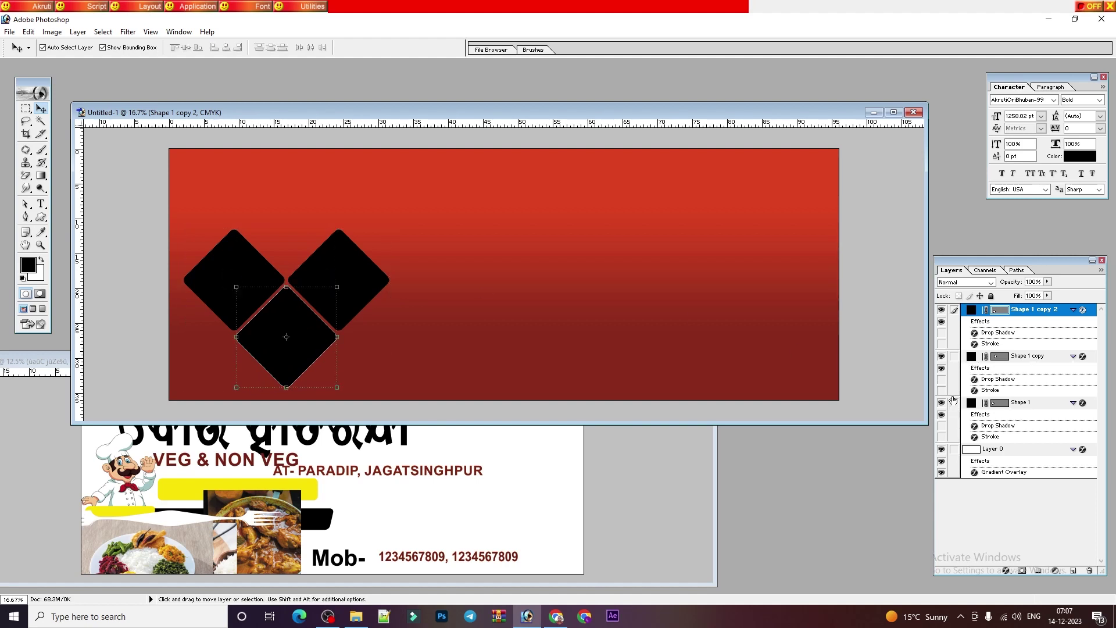
{"action": "left_click", "coordinate": [954, 355]}
{"action": "left_click", "coordinate": [954, 402]}
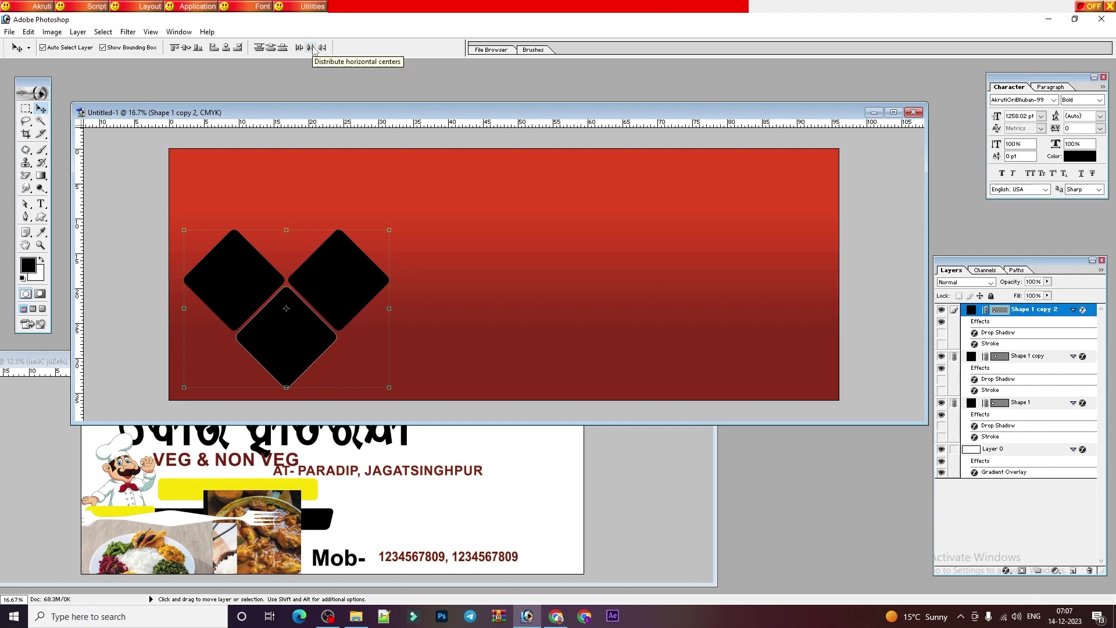
{"action": "left_click", "coordinate": [311, 48]}
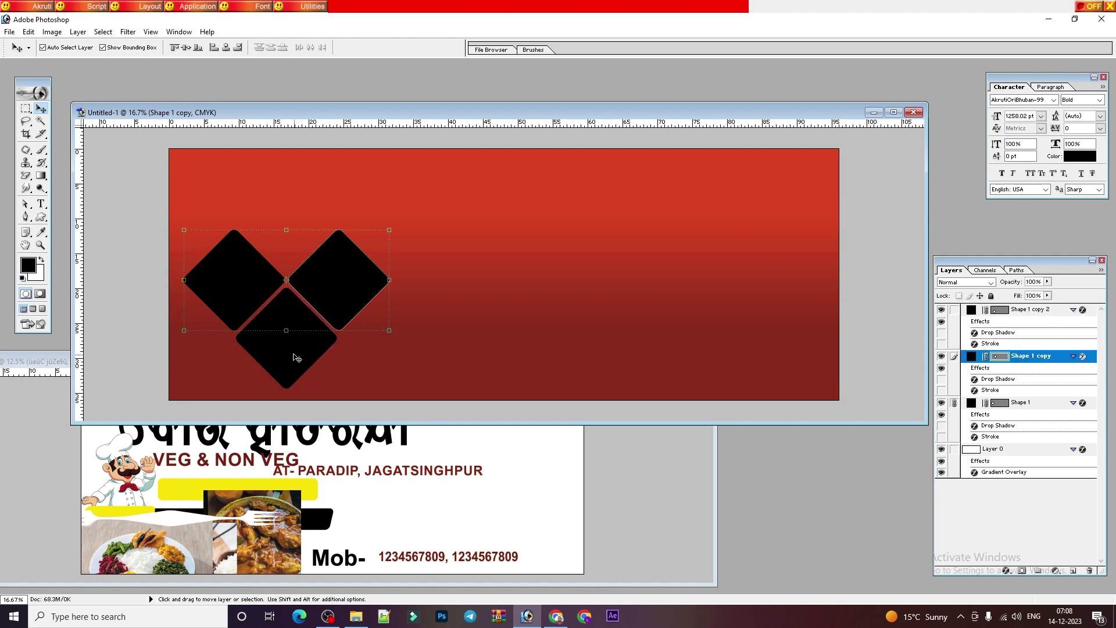
- Shift the lower diamond a little to the right, and redistribute the three linked diamonds by their horizontal centers
{"action": "right_click", "coordinate": [294, 354]}
{"action": "left_click", "coordinate": [300, 361]}
{"action": "left_click_drag", "start_coordinate": [286, 345], "coordinate": [304, 350]}
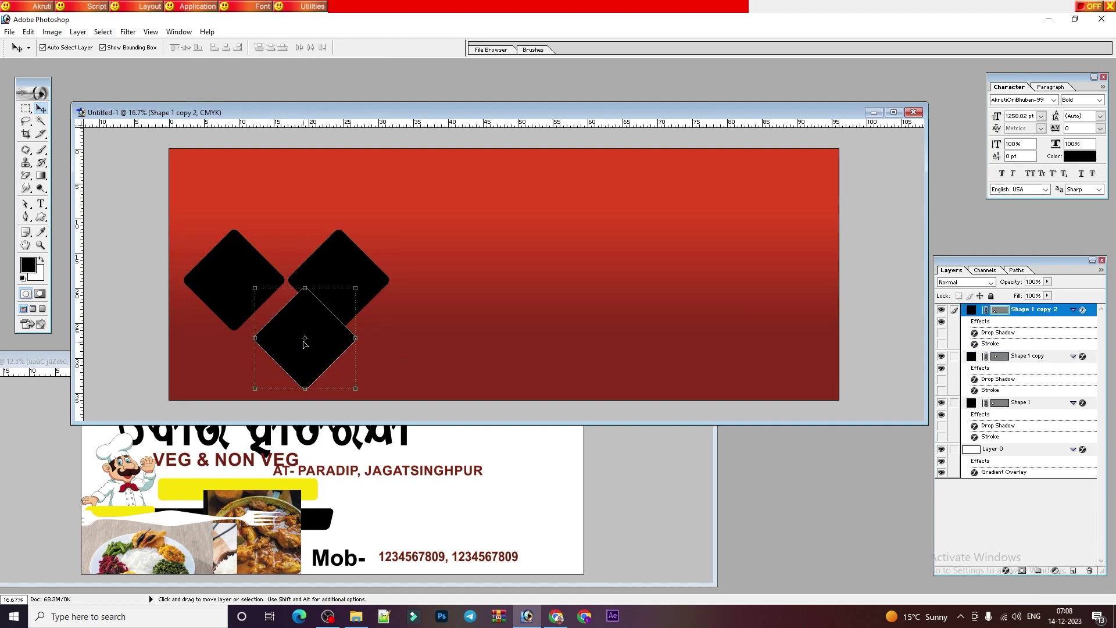
{"action": "left_click", "coordinate": [336, 275], "text": "shift"}
{"action": "left_click", "coordinate": [218, 269], "text": "shift"}
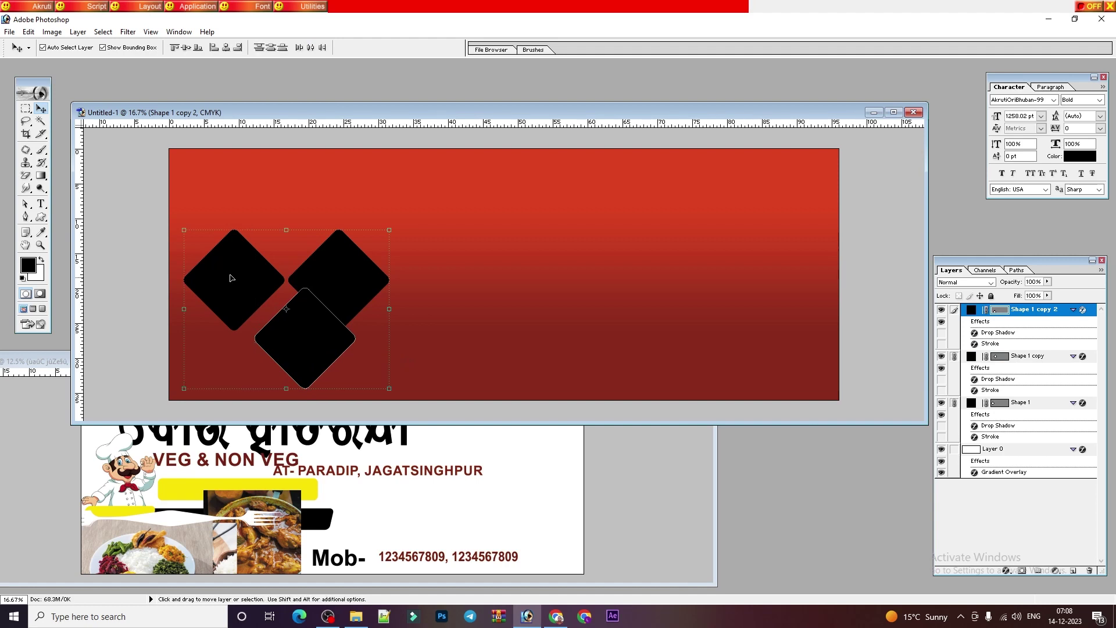
{"action": "left_click", "coordinate": [310, 47]}
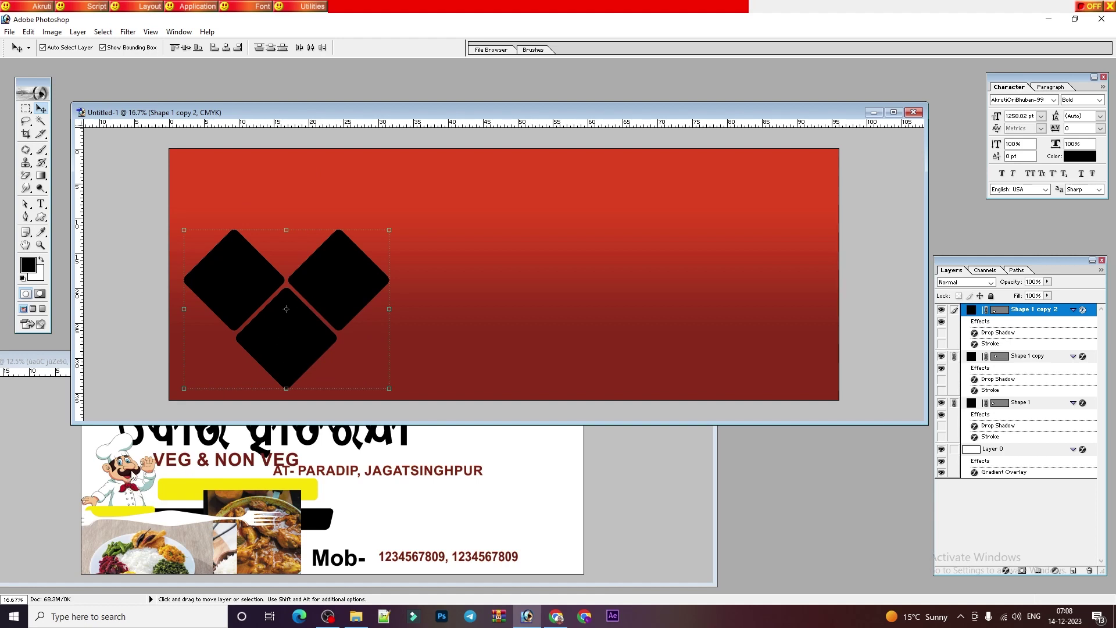
- Scale the three linked diamonds up slightly and make the left diamond, Shape 1, the only active layer
{"action": "left_click_drag", "start_coordinate": [393, 230], "coordinate": [396, 227]}
{"action": "key", "text": "Return"}
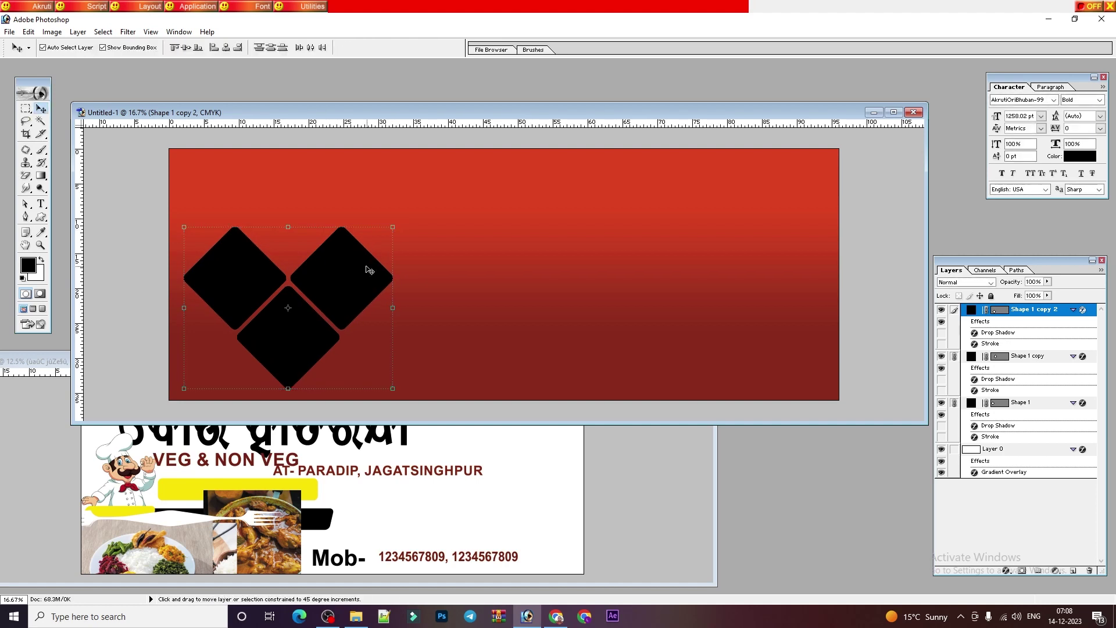
{"action": "left_click", "coordinate": [335, 291]}
{"action": "left_click", "coordinate": [221, 289]}
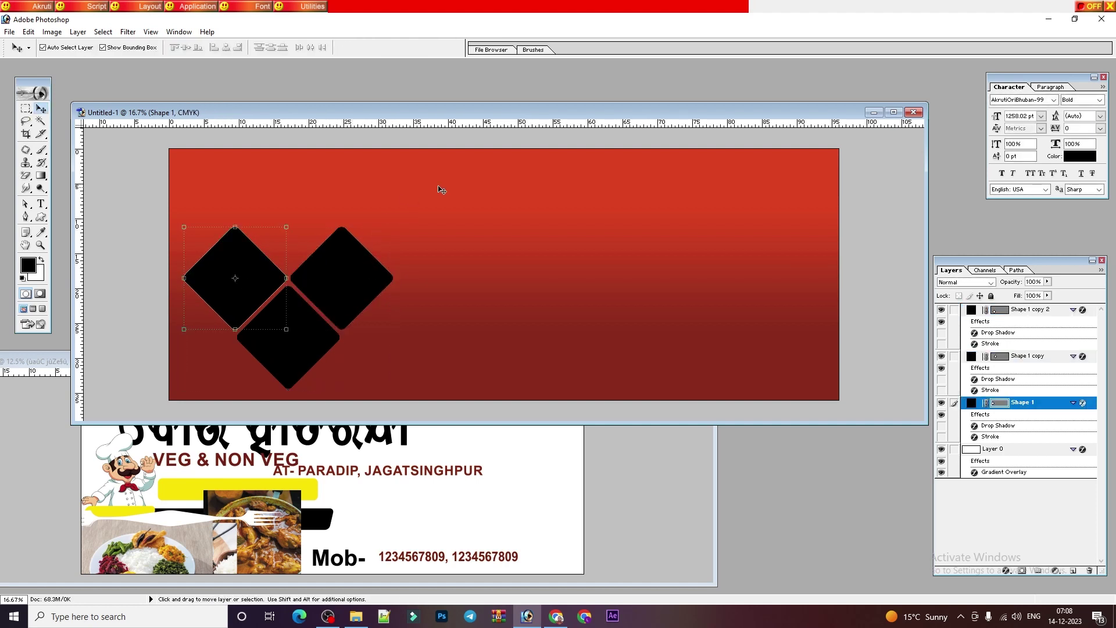
- Draw a black arrow-shaped panel with the Pen tool over the banner's left part, its tip at about 44 inches and upper corner at about 33 inches
{"action": "left_click", "coordinate": [26, 217]}
{"action": "left_click", "coordinate": [26, 217]}
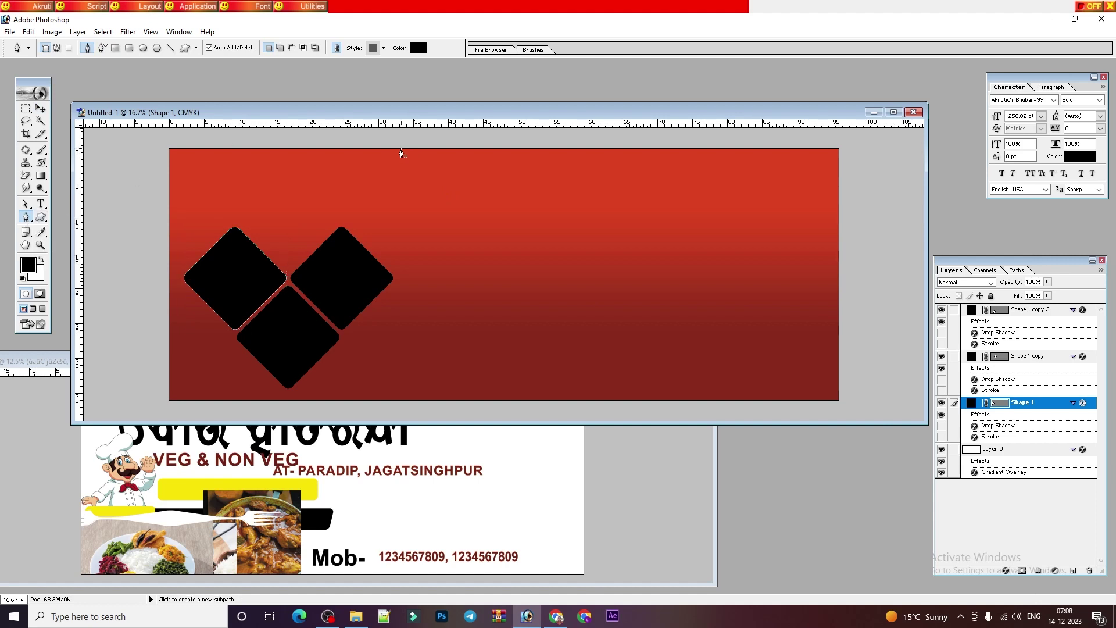
{"action": "left_click", "coordinate": [401, 150]}
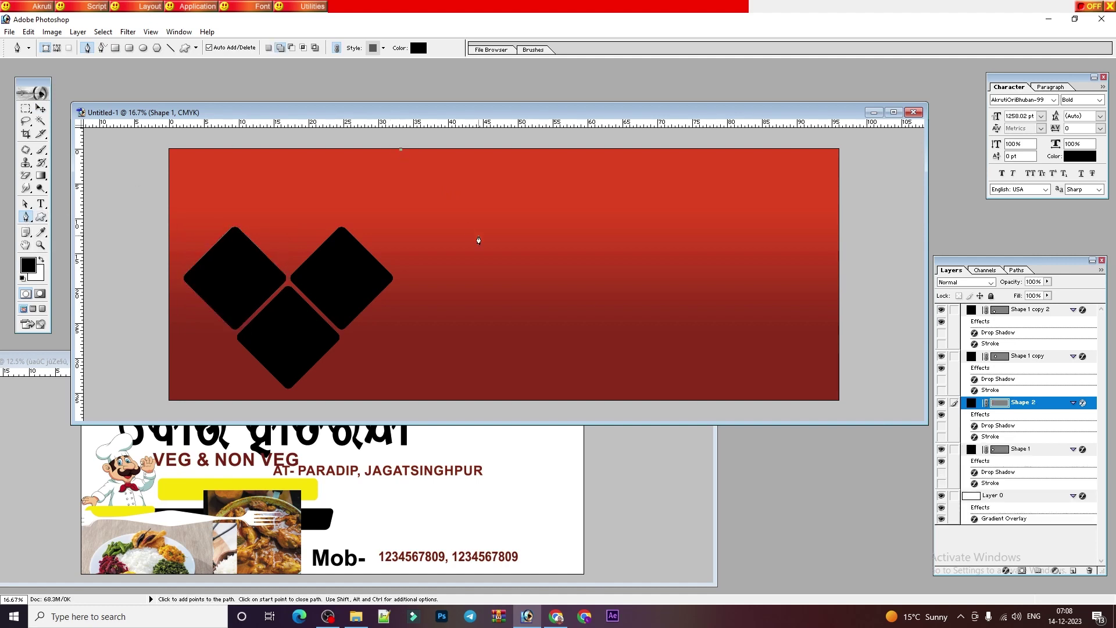
{"action": "left_click", "coordinate": [481, 282]}
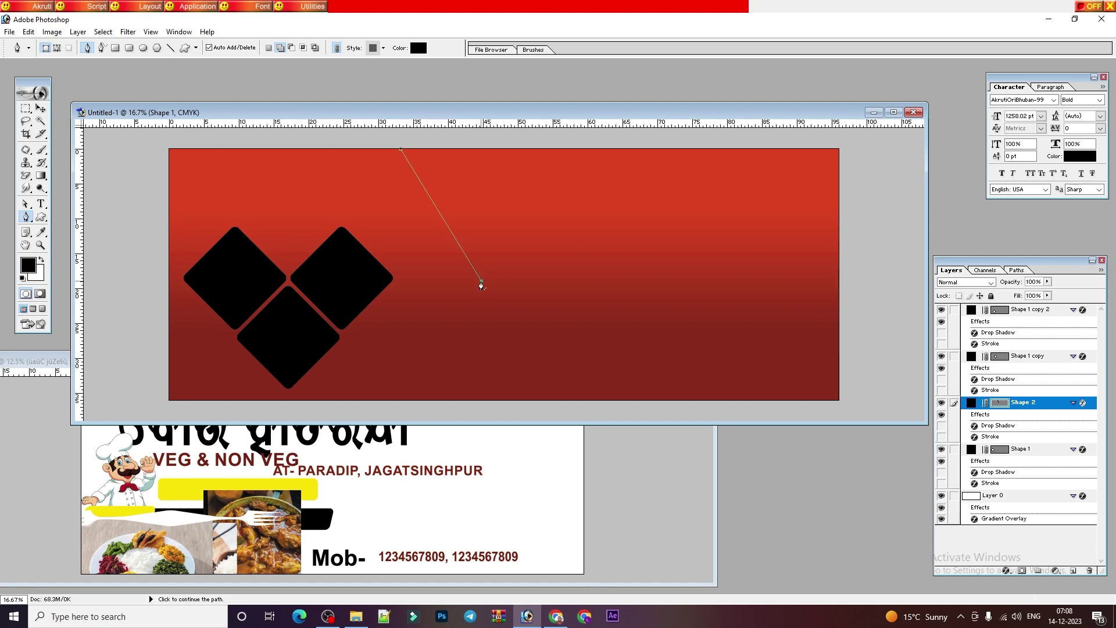
{"action": "left_click", "coordinate": [397, 419]}
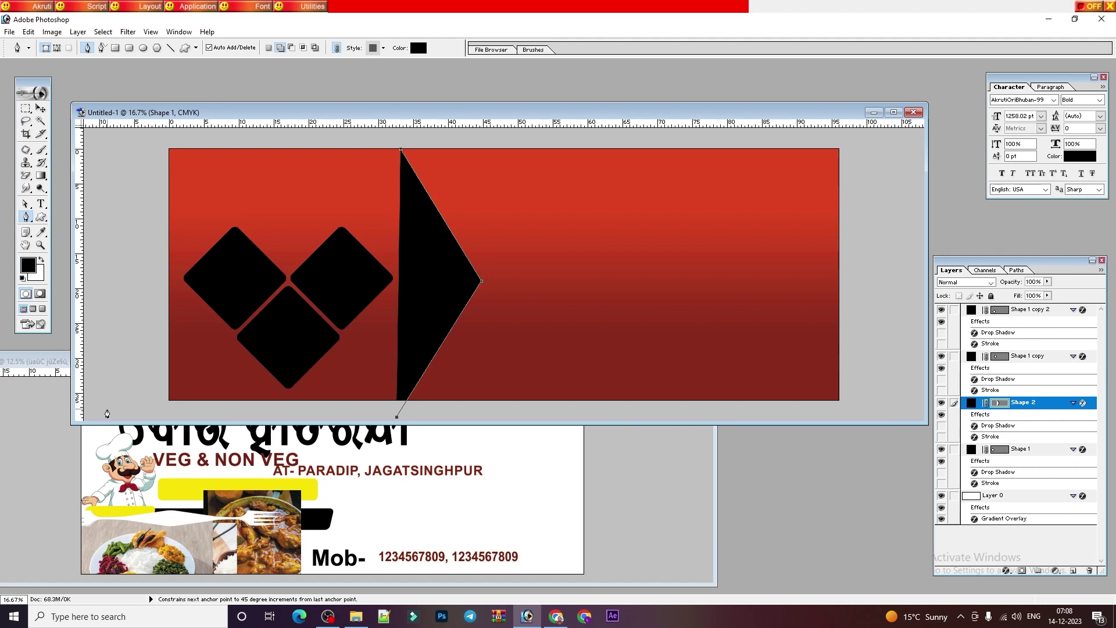
{"action": "left_click", "coordinate": [107, 417]}
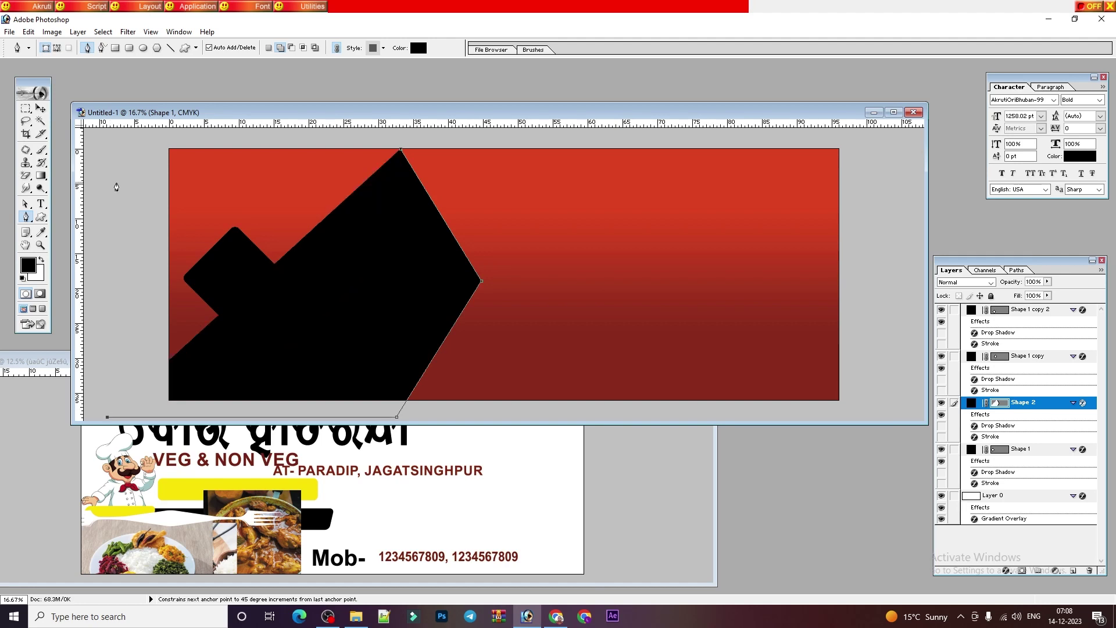
{"action": "left_click", "coordinate": [130, 147], "text": "shift"}
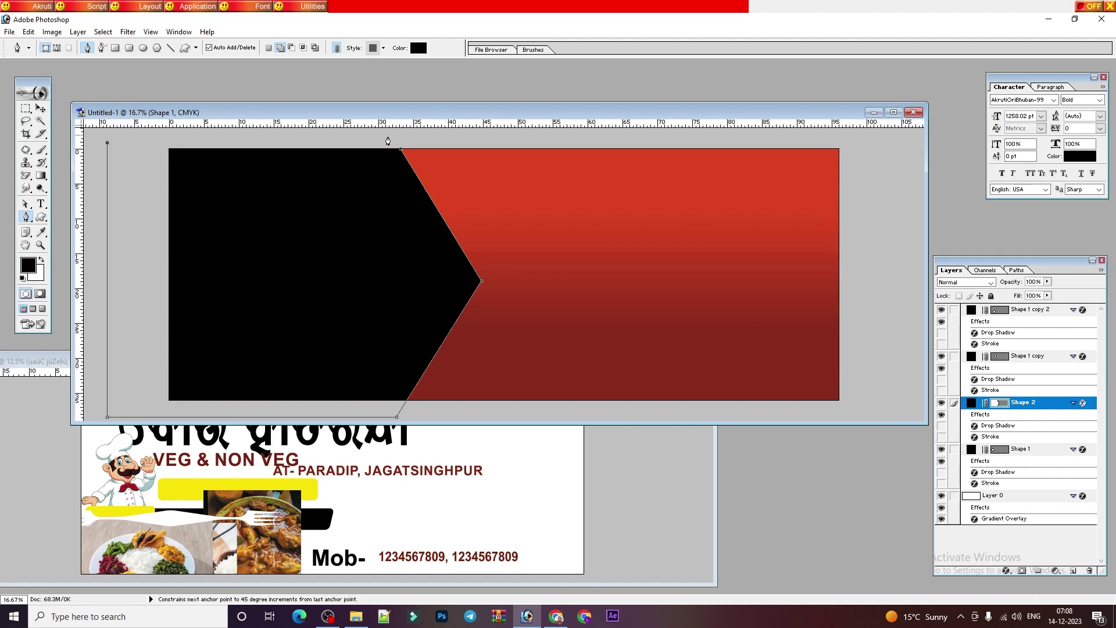
{"action": "left_click", "coordinate": [402, 155]}
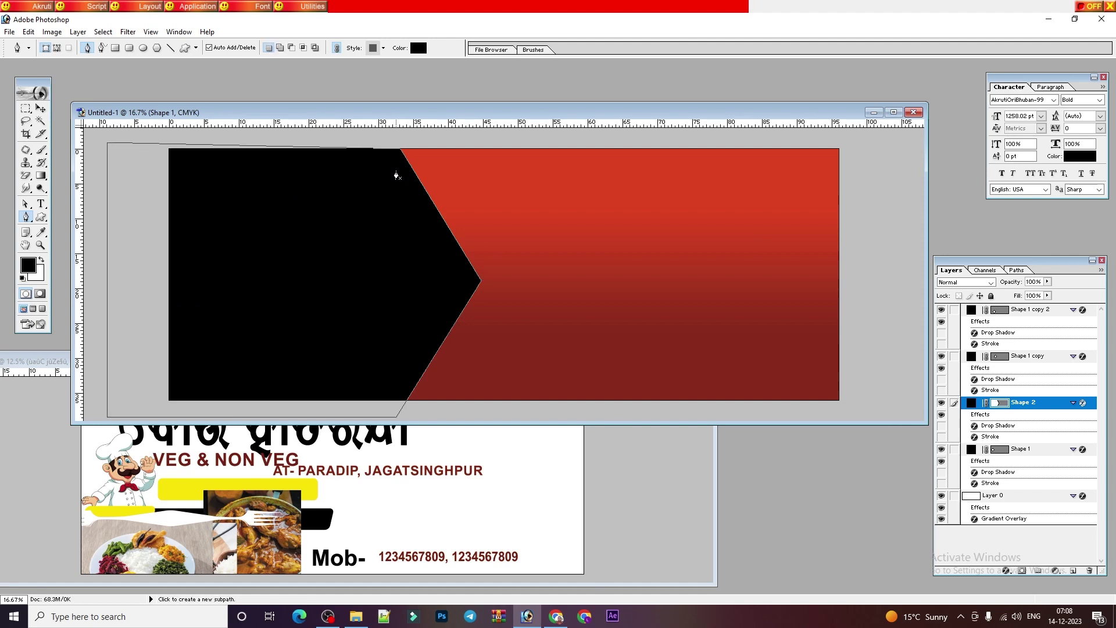
- Stretch the black arrow panel slightly upward so its upper edge extends beyond the banner
{"action": "left_click", "coordinate": [40, 108]}
{"action": "left_click_drag", "start_coordinate": [360, 141], "coordinate": [359, 137]}
{"action": "key", "text": "Return"}
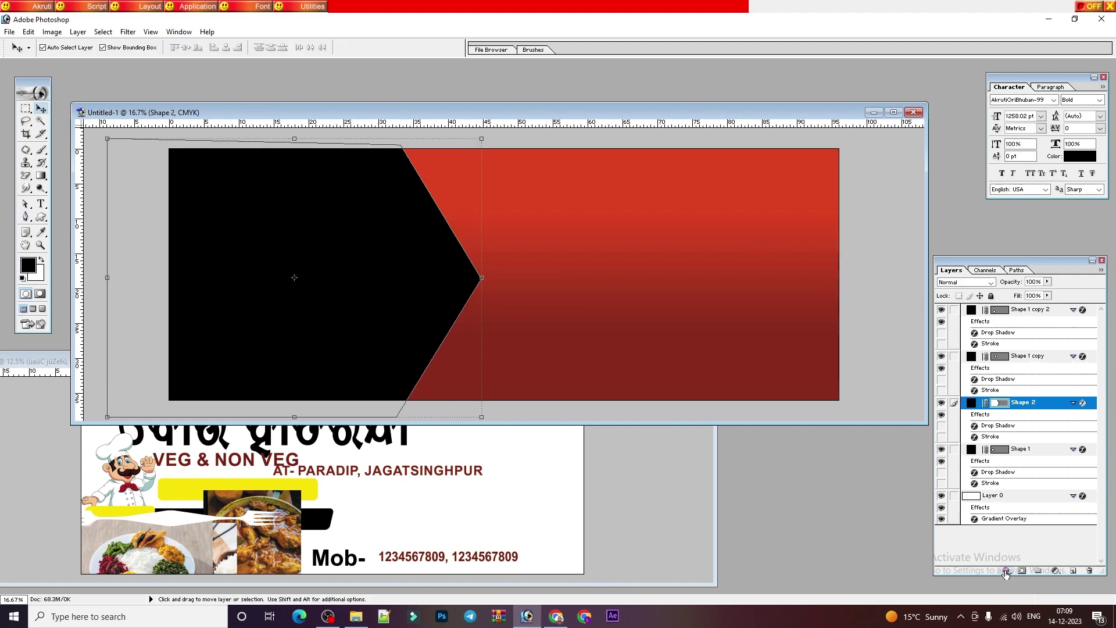
- Give the arrow panel a linear Gradient Overlay at 90° using the yellow-to-white preset, checking the colors of both gradient stops
{"action": "left_click", "coordinate": [1006, 573]}
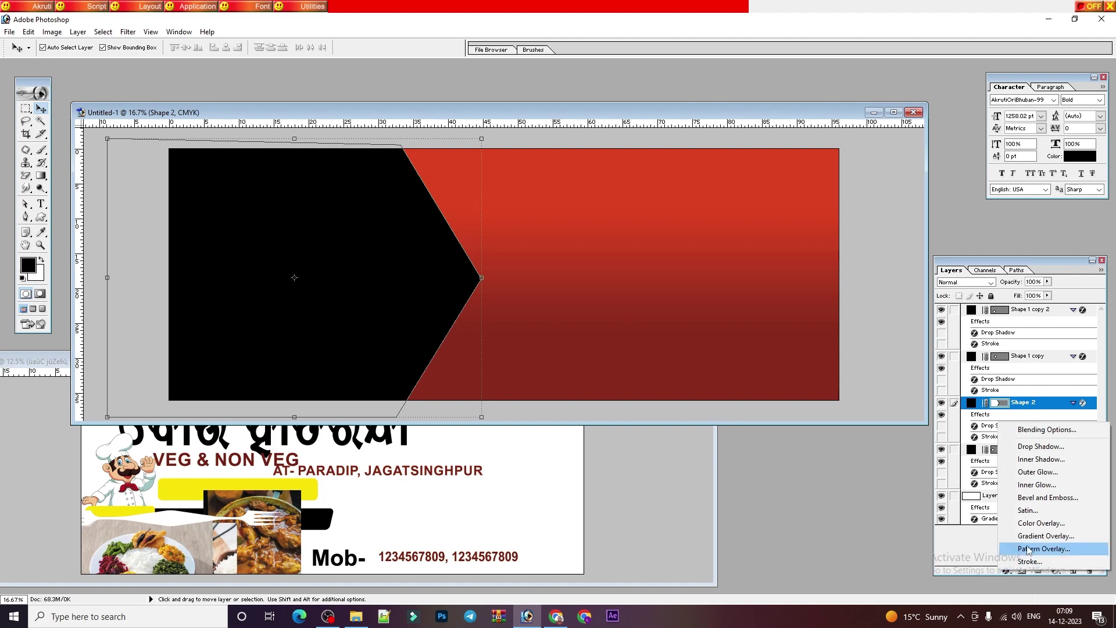
{"action": "left_click", "coordinate": [1034, 536]}
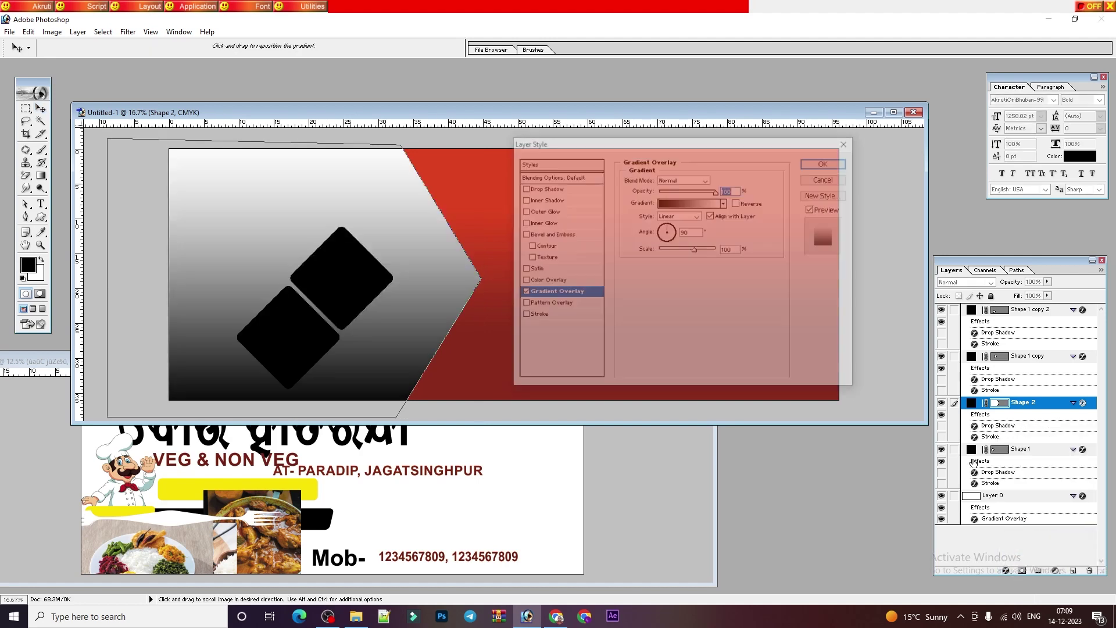
{"action": "left_click", "coordinate": [693, 205]}
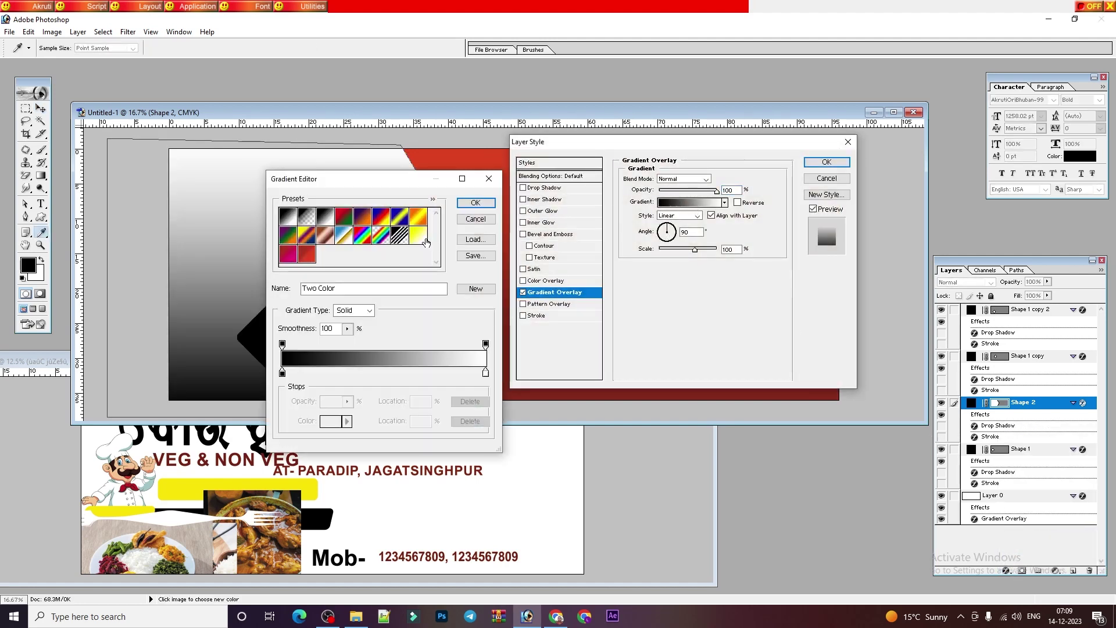
{"action": "left_click", "coordinate": [418, 235]}
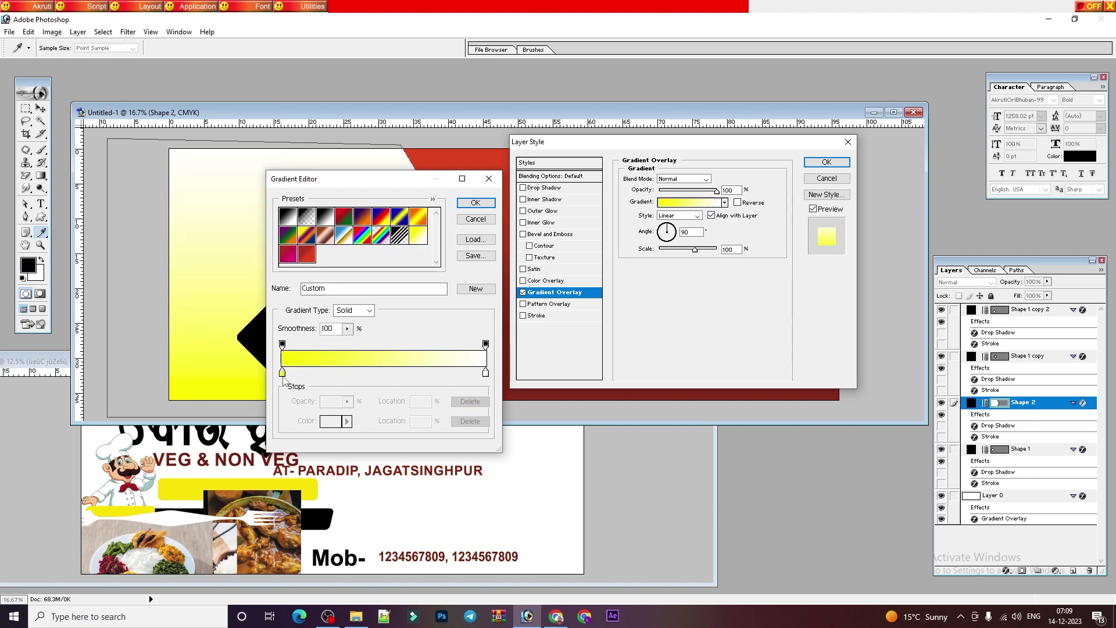
{"action": "left_click", "coordinate": [283, 373]}
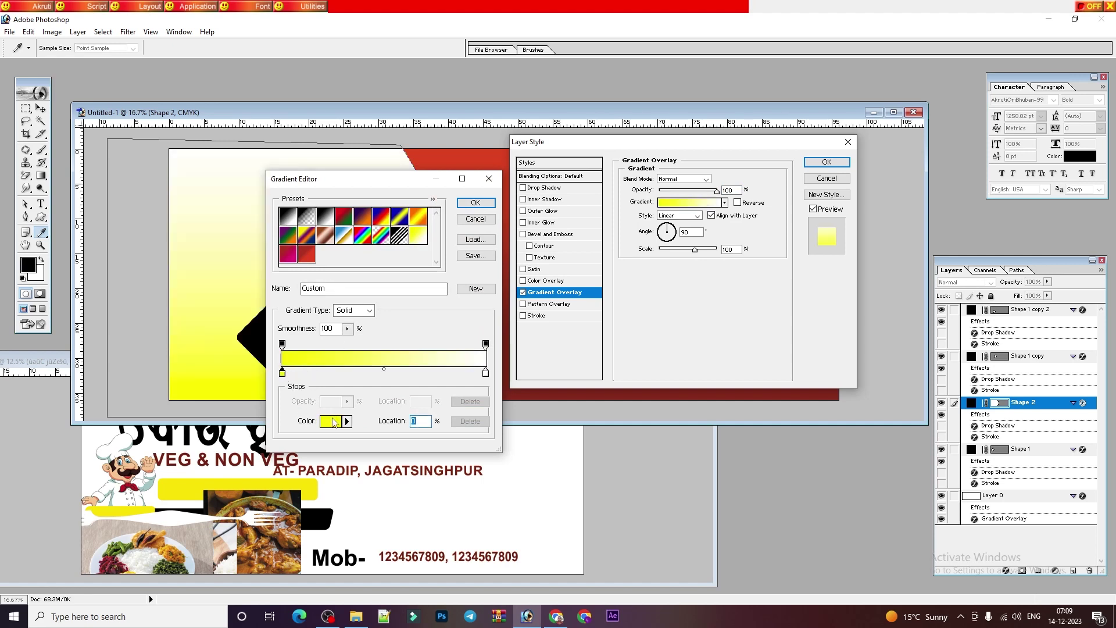
{"action": "left_click", "coordinate": [334, 420]}
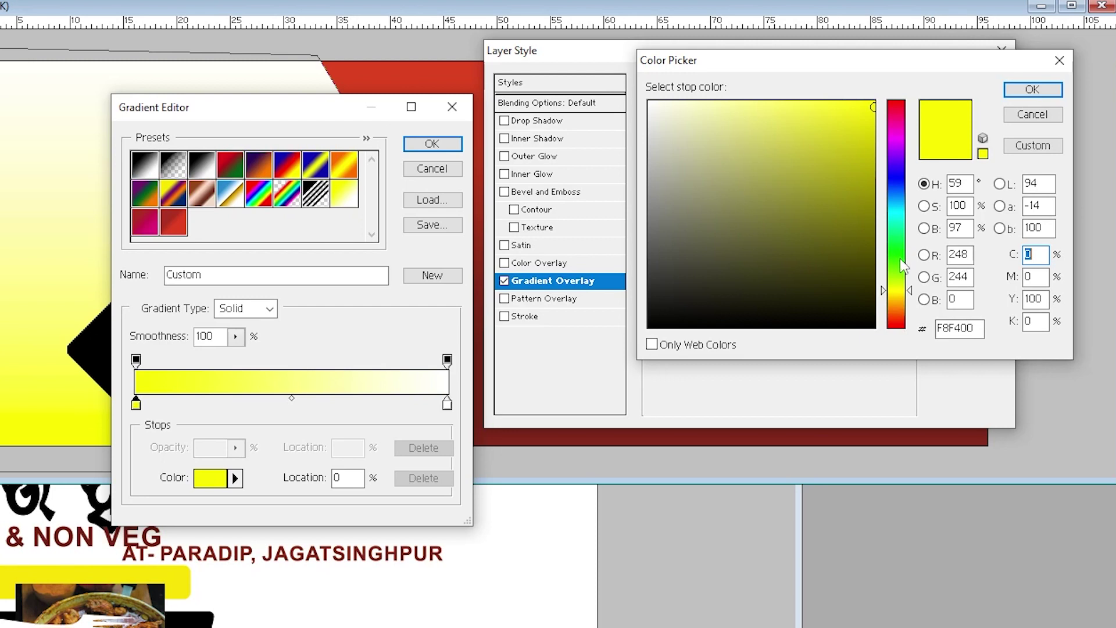
{"action": "left_click", "coordinate": [1053, 115]}
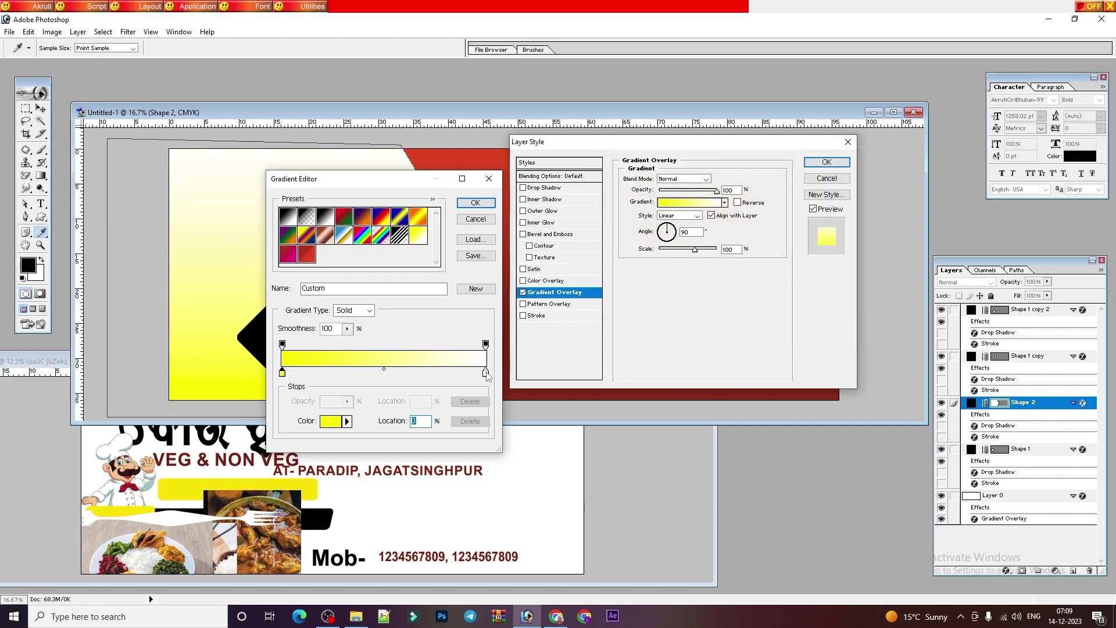
{"action": "left_click", "coordinate": [486, 372]}
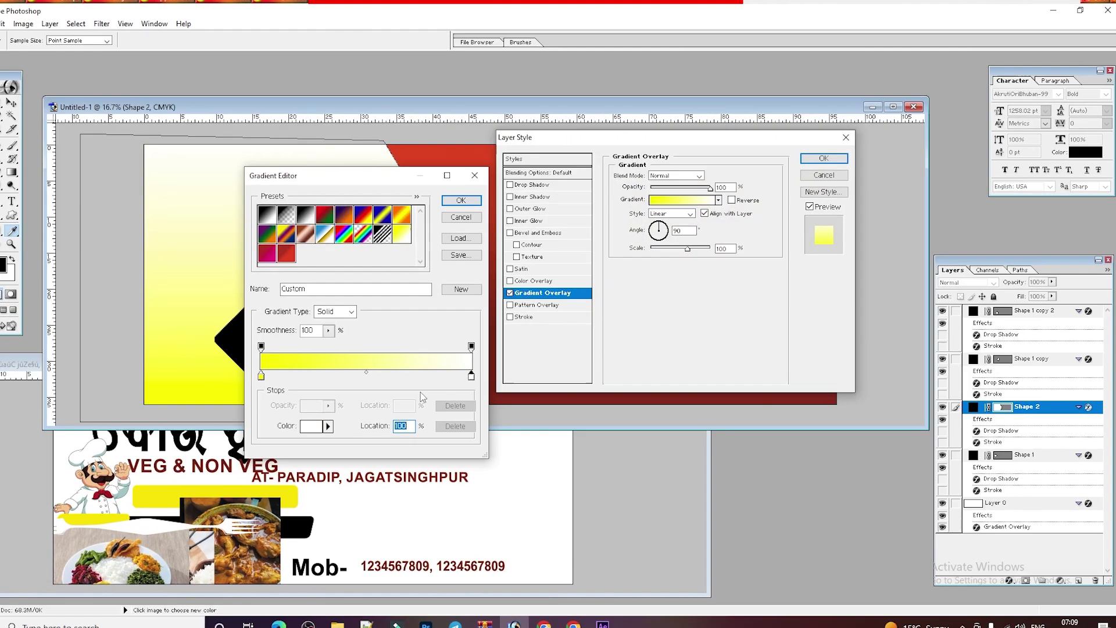
{"action": "left_click", "coordinate": [330, 421]}
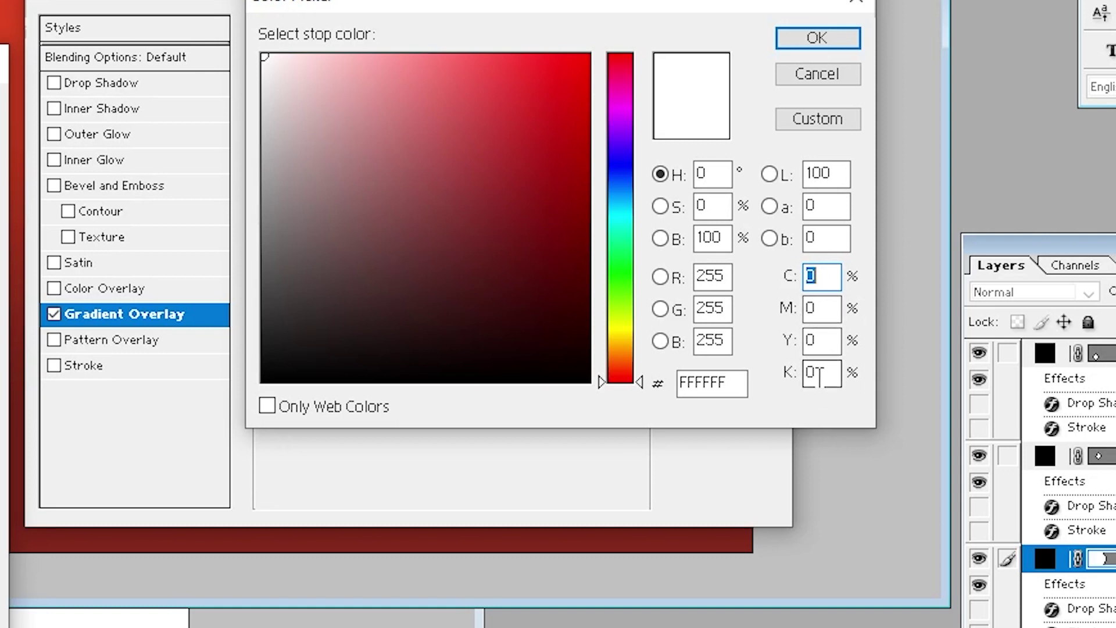
{"action": "left_click", "coordinate": [843, 37]}
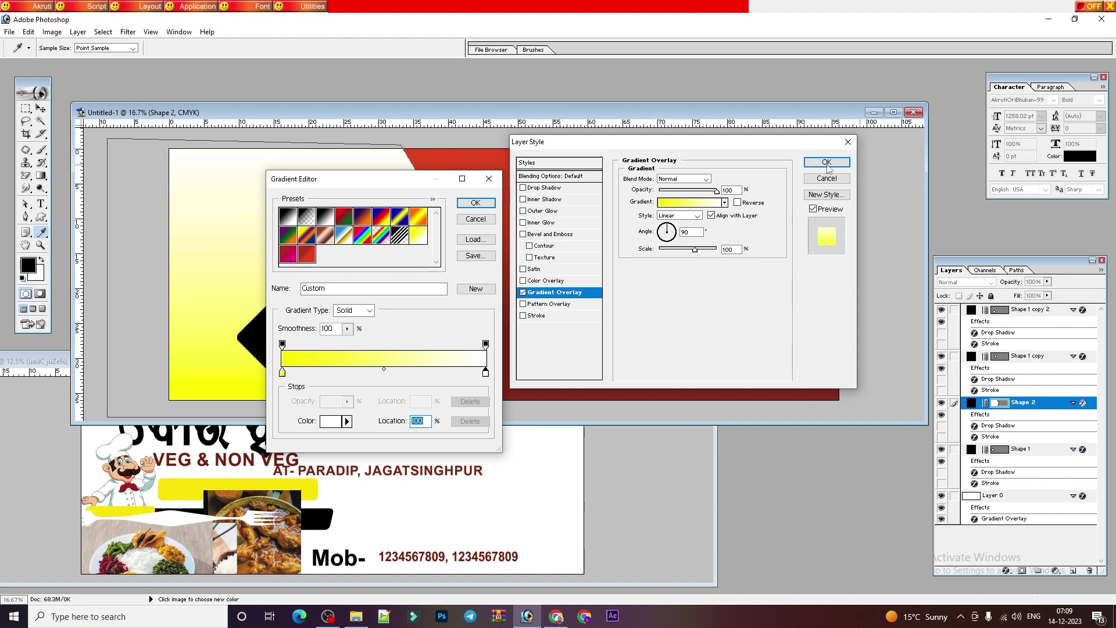
{"action": "left_click", "coordinate": [475, 202]}
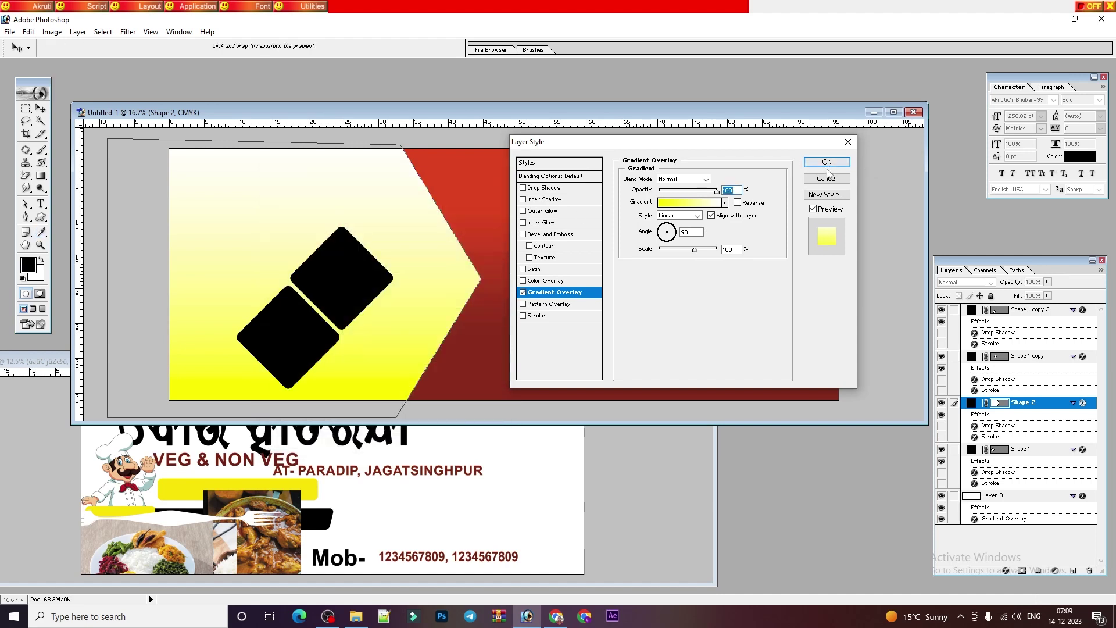
{"action": "left_click", "coordinate": [827, 162]}
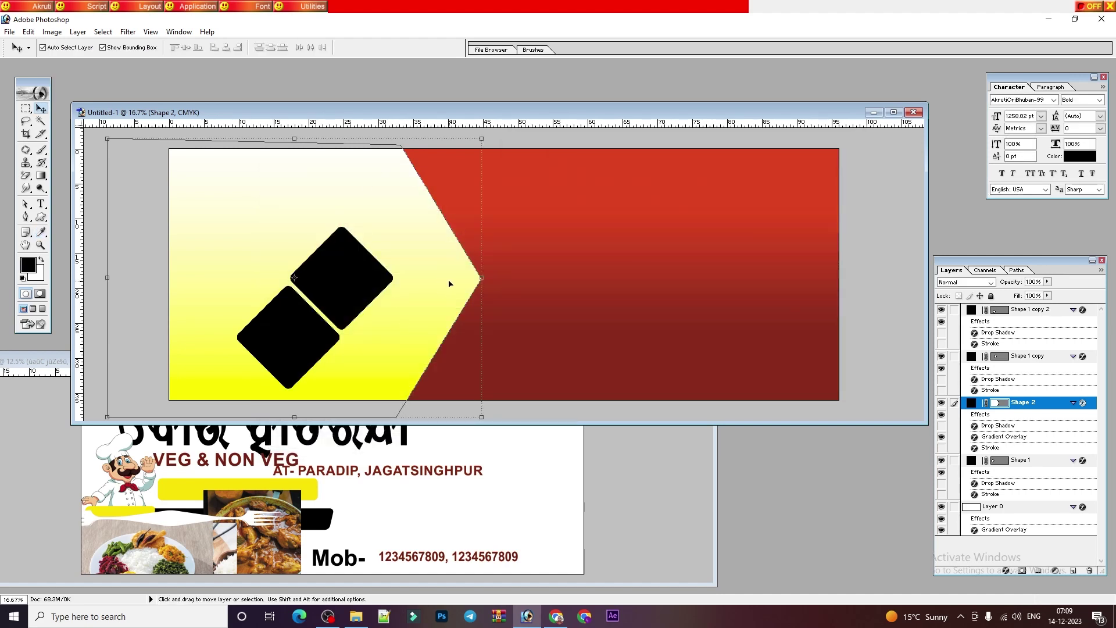
- Restack the arrow panel's layer, Shape 2, beneath the three diamonds and directly above the background, Layer 0
{"action": "key", "text": "shift"}
{"action": "key", "text": "ctrl+shift+bracketleft"}
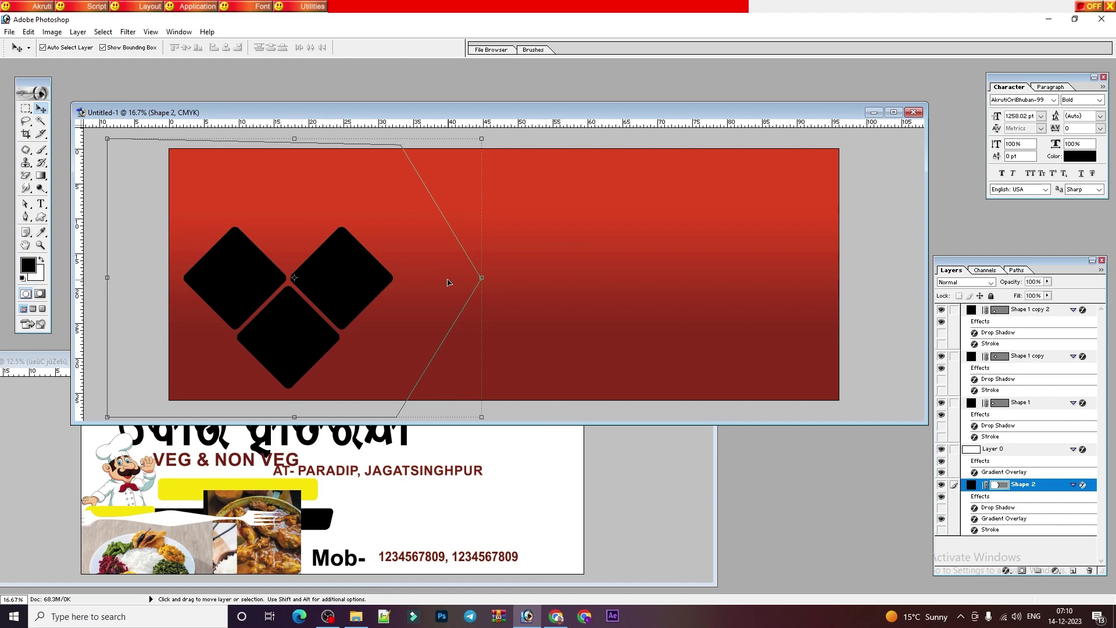
{"action": "key", "text": "ctrl+bracketright"}
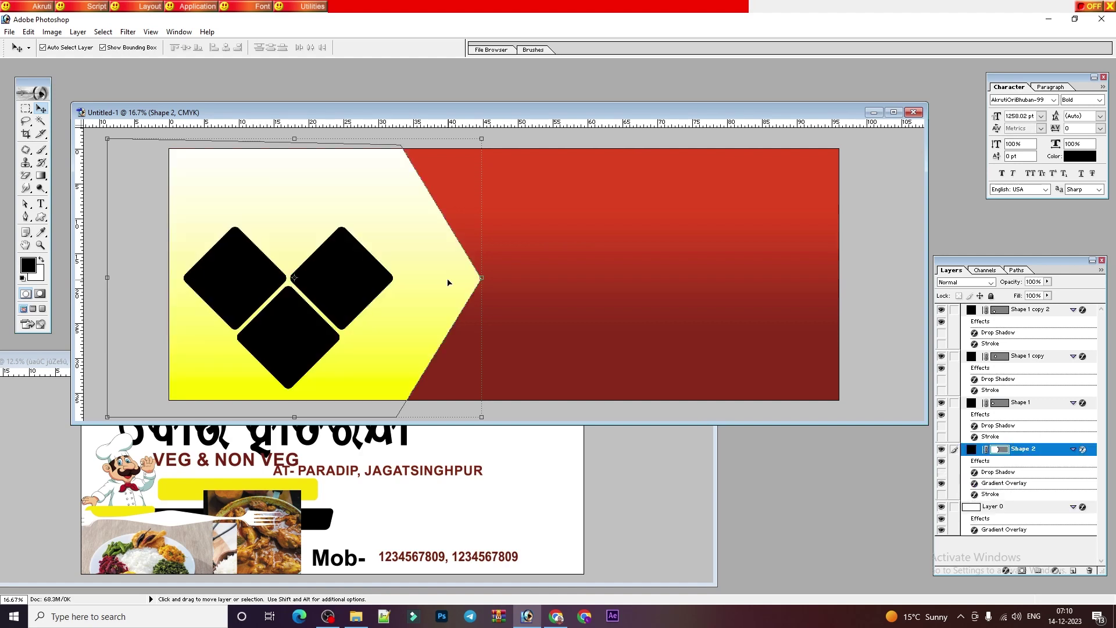
- Nudge the yellow arrow panel horizontally to the left until its tip is at about 37 inches
{"action": "key", "text": "shift+Left"}
{"action": "key", "text": "shift+Left"}
{"action": "key", "text": "shift+Left"}
{"action": "key", "text": "shift+Left"}
{"action": "key", "text": "shift+Left"}
{"action": "key", "text": "shift+Left"}
{"action": "key", "text": "shift+Left"}
{"action": "key", "text": "shift+Left"}
{"action": "key", "text": "shift+Left"}
{"action": "key", "text": "shift+Left"}
{"action": "key", "text": "shift+Left"}
{"action": "key", "text": "shift+Left"}
{"action": "key", "text": "shift+Left"}
{"action": "key", "text": "shift+Left"}
{"action": "key", "text": "shift+Left"}
{"action": "key", "text": "shift+Left"}
{"action": "key", "text": "shift+Left"}
{"action": "key", "text": "shift+Left"}
{"action": "key", "text": "shift+Left"}
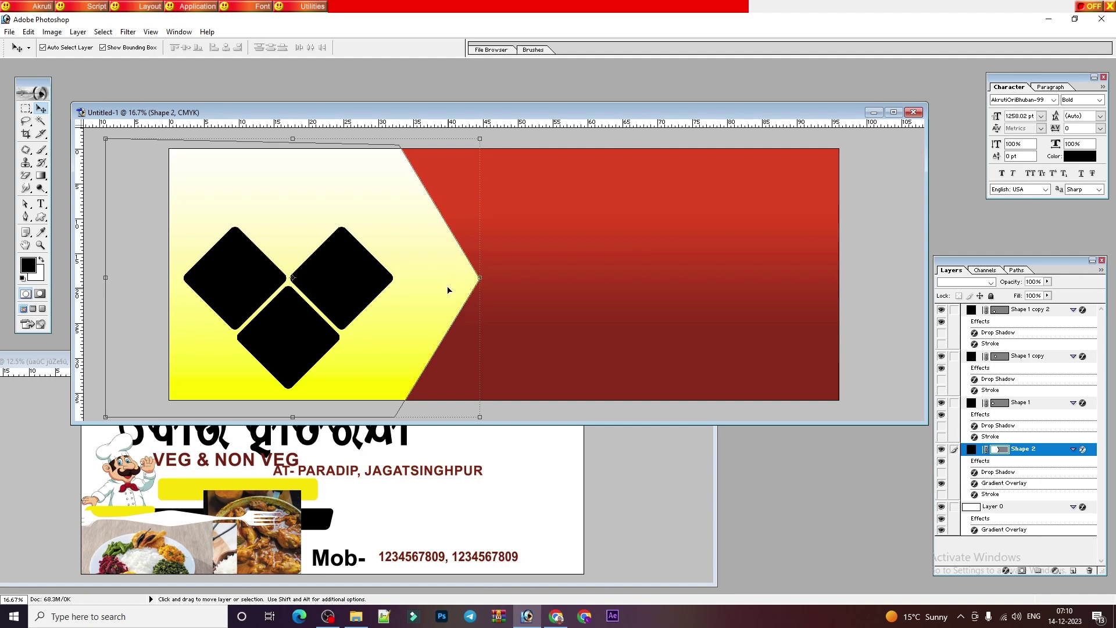
{"action": "key", "text": "shift+Left"}
{"action": "key", "text": "shift+Left"}
{"action": "key", "text": "shift+Left"}
{"action": "key", "text": "shift+Left"}
{"action": "key", "text": "shift+Left"}
{"action": "key", "text": "shift+Left"}
{"action": "key", "text": "shift+Left"}
{"action": "key", "text": "shift+Left"}
{"action": "key", "text": "shift+Left"}
{"action": "key", "text": "shift+Left"}
{"action": "key", "text": "shift+Left"}
{"action": "key", "text": "shift+Left"}
{"action": "key", "text": "shift+Left"}
{"action": "key", "text": "shift+Left"}
{"action": "key", "text": "shift+Left"}
{"action": "key", "text": "shift+Left"}
{"action": "key", "text": "shift+Left"}
{"action": "key", "text": "shift+Left"}
{"action": "key", "text": "shift+Left"}
{"action": "key", "text": "shift+Left"}
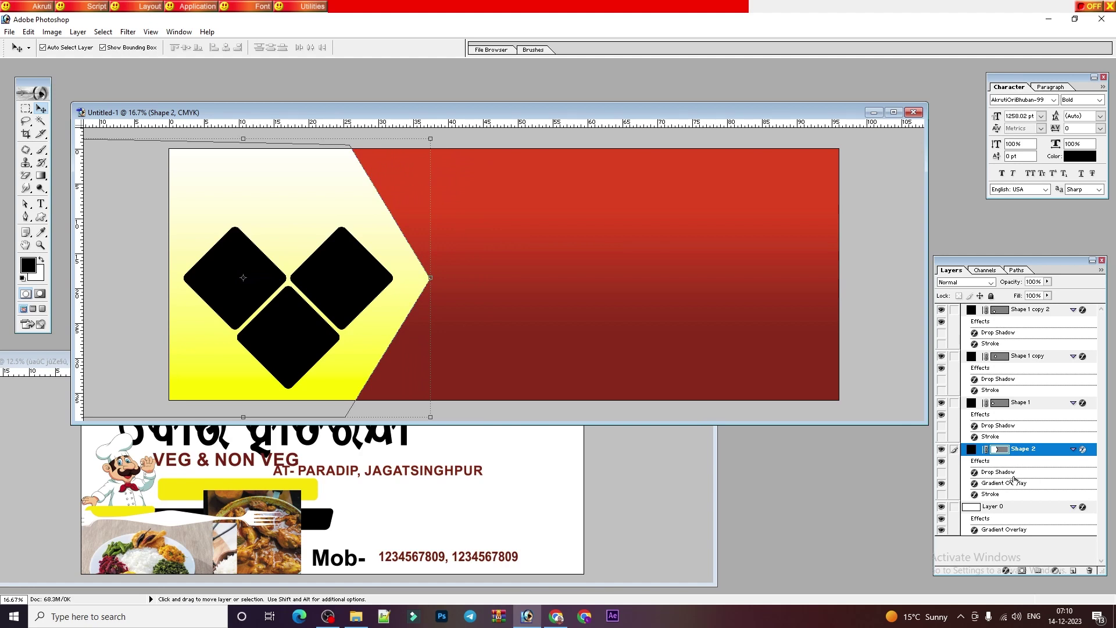
{"action": "mouse_move", "coordinate": [1025, 450]}
{"action": "left_mouse_down"}
{"action": "mouse_move", "coordinate": [1028, 358]}
{"action": "mouse_move", "coordinate": [1017, 459]}
{"action": "left_mouse_up"}
{"action": "left_click_drag", "start_coordinate": [1025, 405], "coordinate": [1019, 471]}
{"action": "left_click_drag", "start_coordinate": [1018, 464], "coordinate": [1018, 420]}
- Arrange the banner and elements.psd windows one above the other, with the chef illustration accessible in elements.psd
{"action": "left_click_drag", "start_coordinate": [429, 114], "coordinate": [458, 91]}
{"action": "left_click_drag", "start_coordinate": [507, 364], "coordinate": [636, 391]}
{"action": "left_click", "coordinate": [529, 330]}
{"action": "left_click", "coordinate": [538, 401]}
{"action": "scroll", "coordinate": [494, 464], "scroll_direction": "down", "scroll_amount": 3}
{"action": "left_click", "coordinate": [217, 479]}
{"action": "left_click_drag", "start_coordinate": [217, 479], "coordinate": [321, 203]}
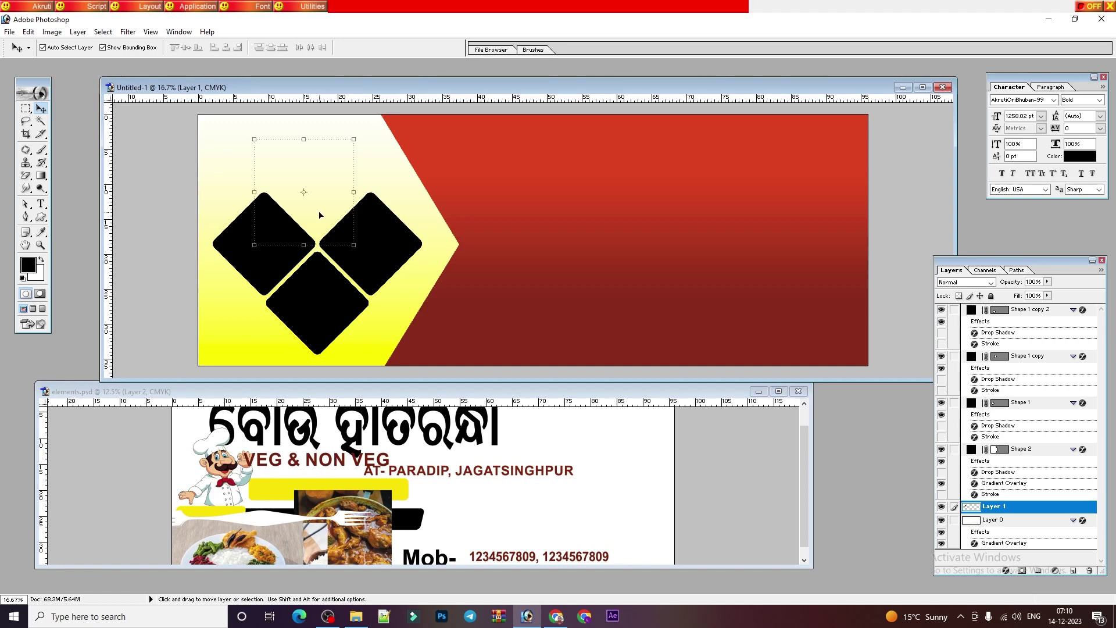
{"action": "key", "text": "ctrl+bracketright"}
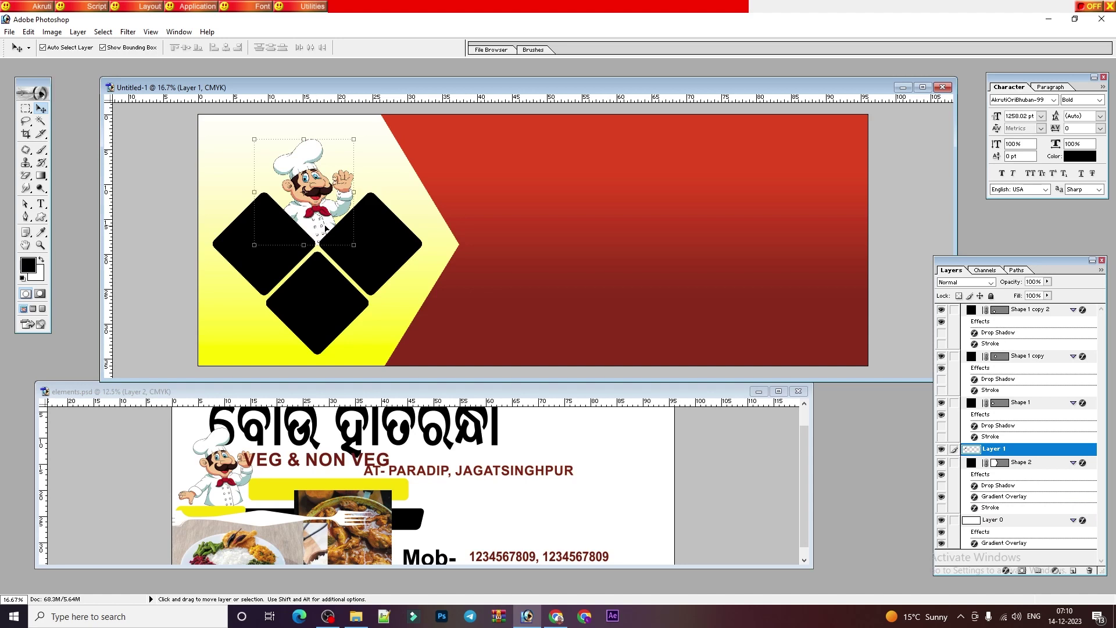
{"action": "key", "text": "ctrl+bracketleft"}
{"action": "key", "text": "ctrl+bracketright"}
{"action": "left_click", "coordinate": [1089, 570]}
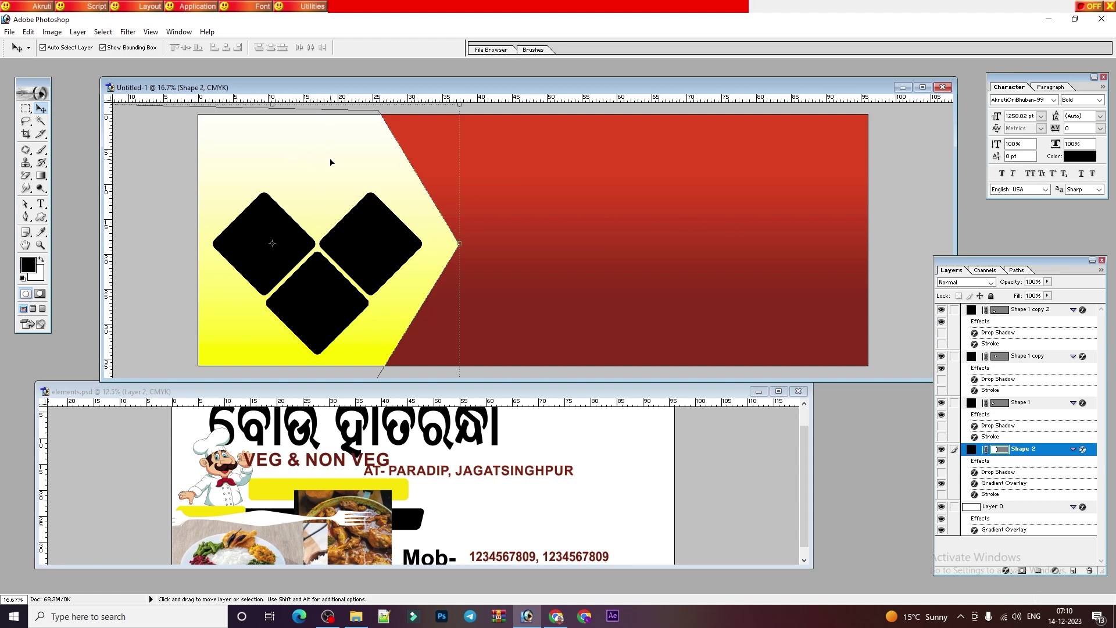
- Copy the chef from elements.psd onto the arrow panel, scale it to about 111%, and position it between the two upper diamonds, behind them
{"action": "left_click_drag", "start_coordinate": [256, 475], "coordinate": [318, 195]}
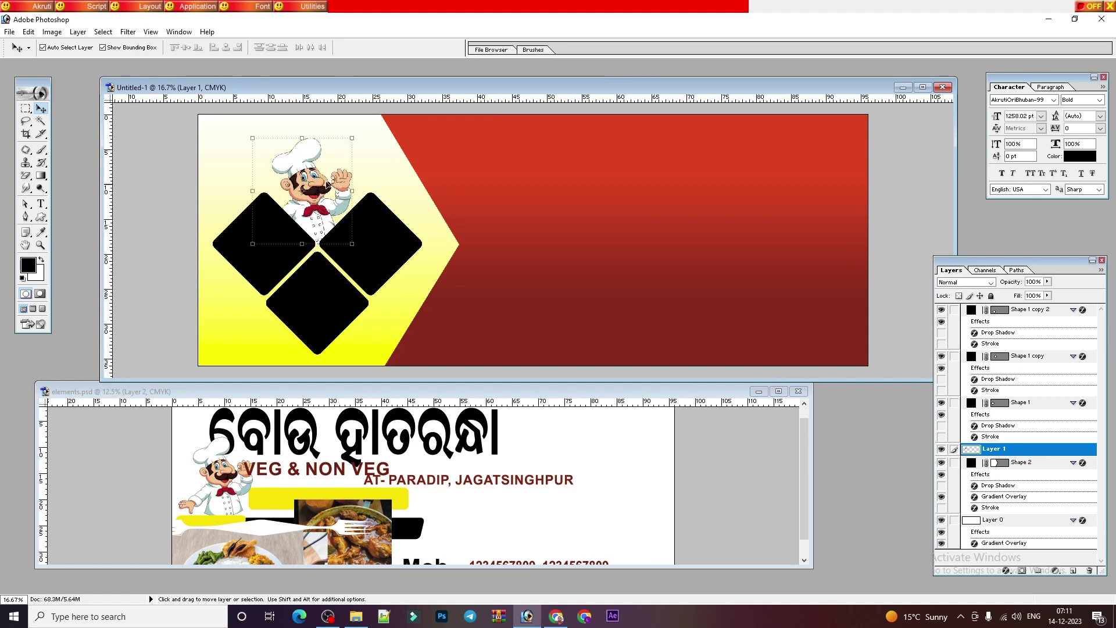
{"action": "left_click_drag", "start_coordinate": [356, 139], "coordinate": [362, 134]}
{"action": "left_click_drag", "start_coordinate": [317, 187], "coordinate": [317, 181]}
{"action": "key", "text": "Up"}
{"action": "key", "text": "Up"}
{"action": "key", "text": "Up"}
{"action": "key", "text": "Left"}
{"action": "key", "text": "Left"}
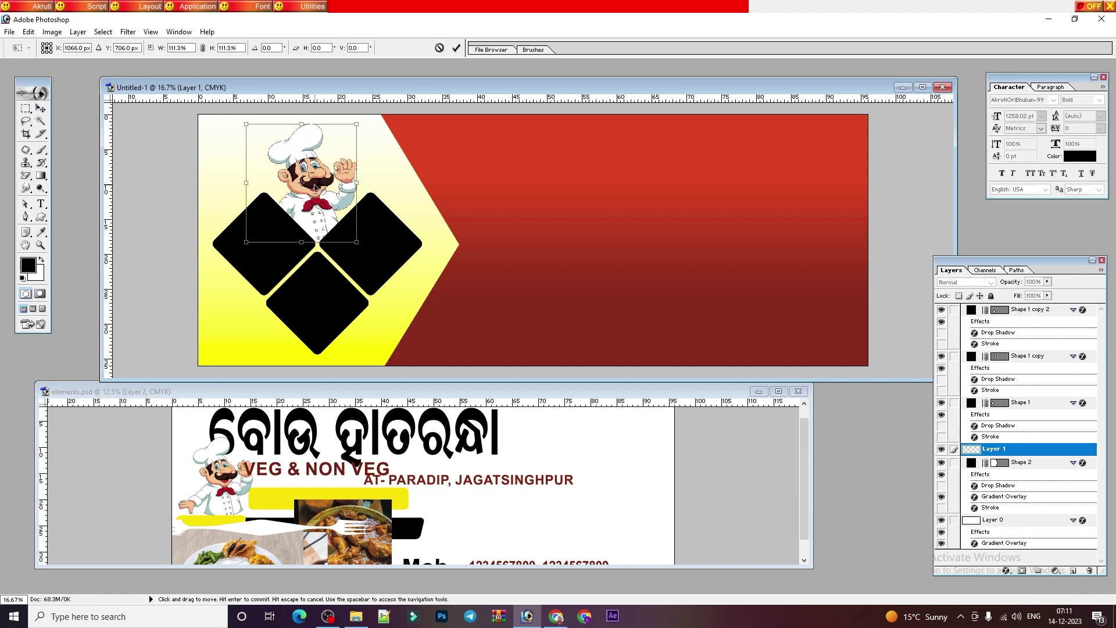
{"action": "key", "text": "Return"}
{"action": "key", "text": "Down"}
{"action": "key", "text": "Down"}
{"action": "key", "text": "Left"}
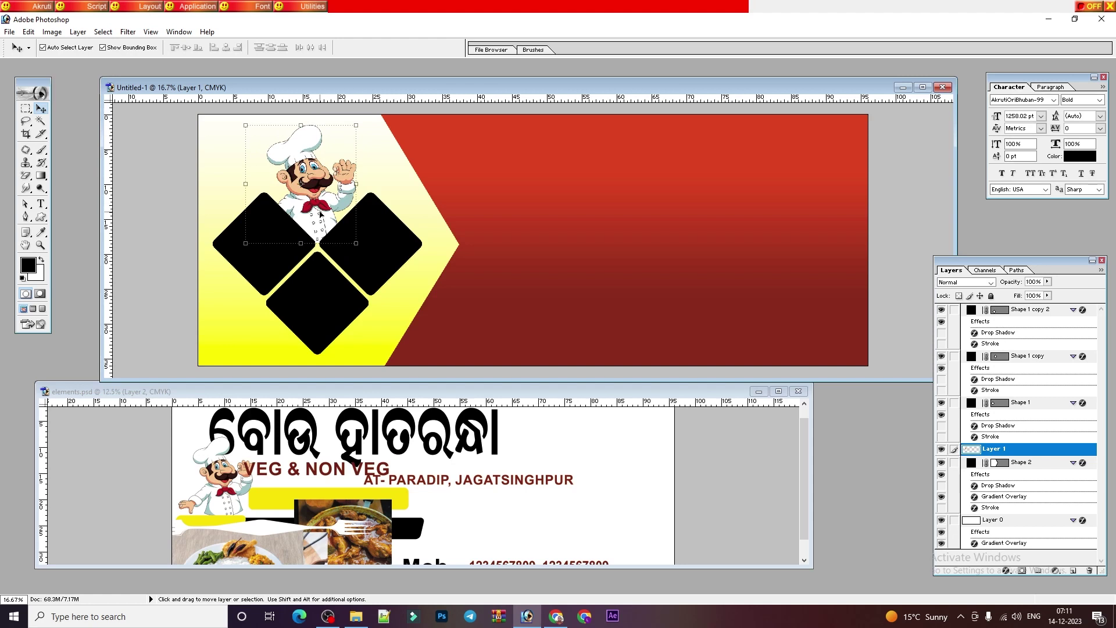
- Copy the large Odia headline from elements.psd to the red area's upper part and resize it to span about 36 to 93 inches
{"action": "left_click", "coordinate": [445, 426]}
{"action": "left_click_drag", "start_coordinate": [433, 420], "coordinate": [757, 162]}
{"action": "left_click_drag", "start_coordinate": [842, 202], "coordinate": [853, 203]}
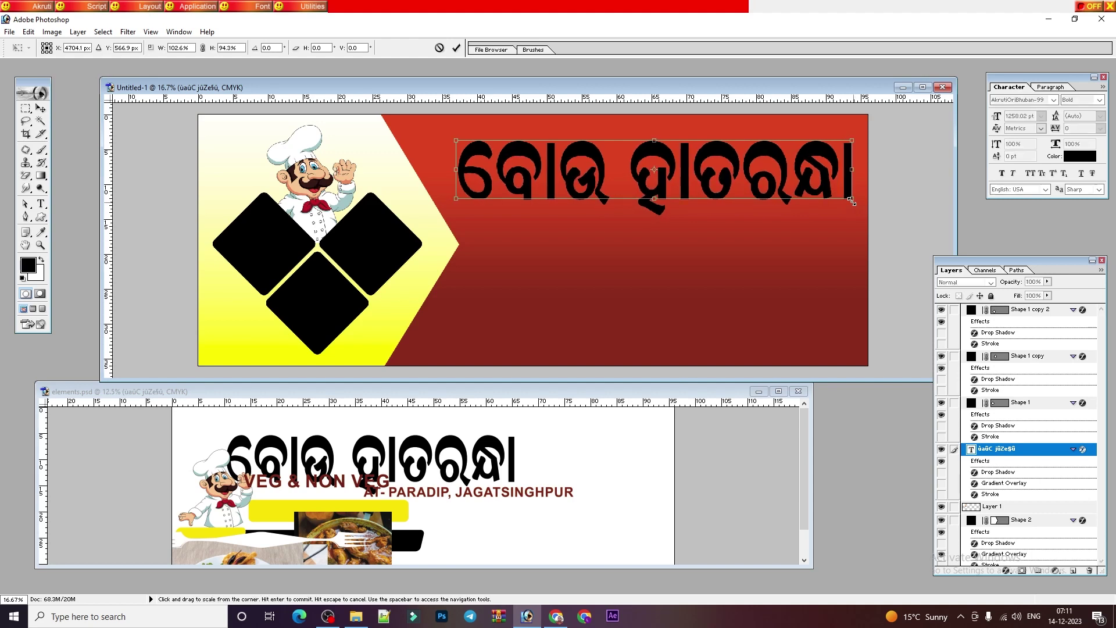
{"action": "key", "text": "Return"}
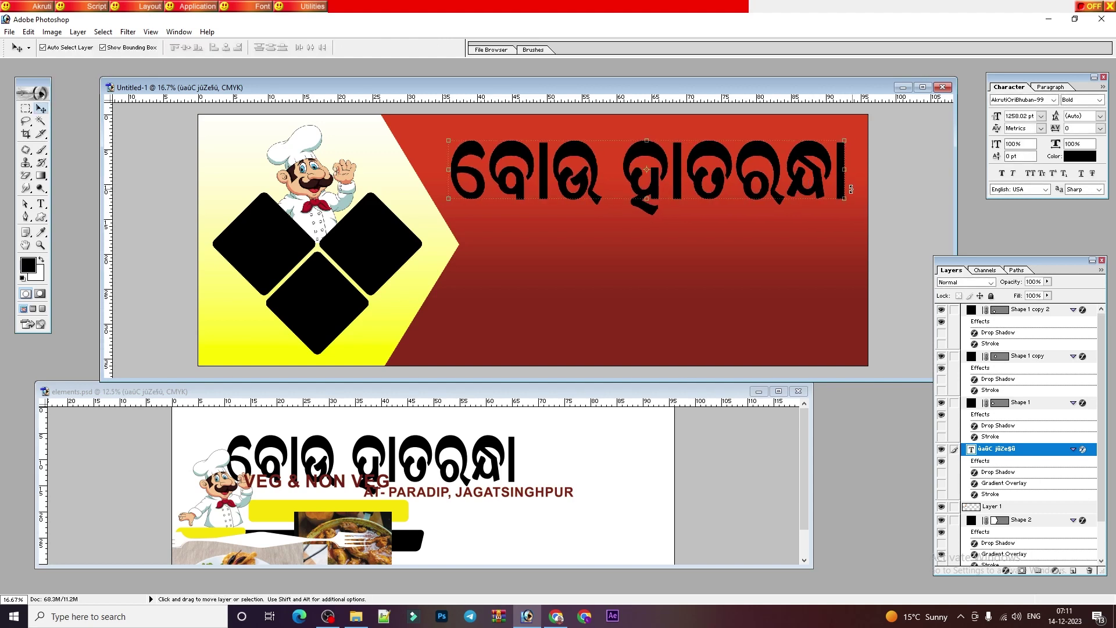
{"action": "left_click_drag", "start_coordinate": [848, 186], "coordinate": [851, 186]}
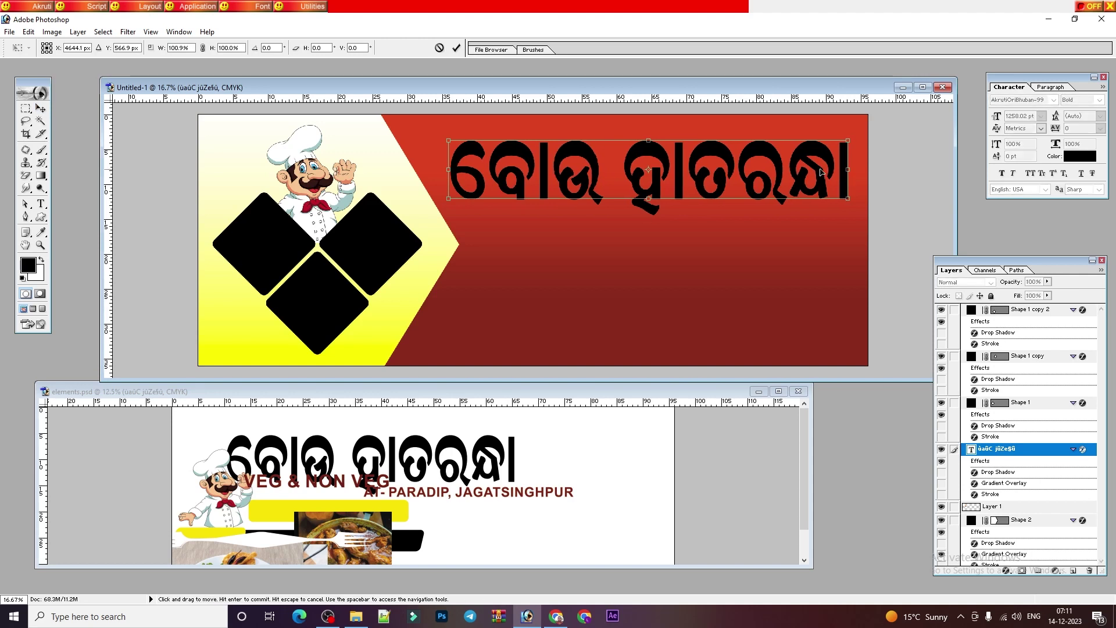
{"action": "key", "text": "Return"}
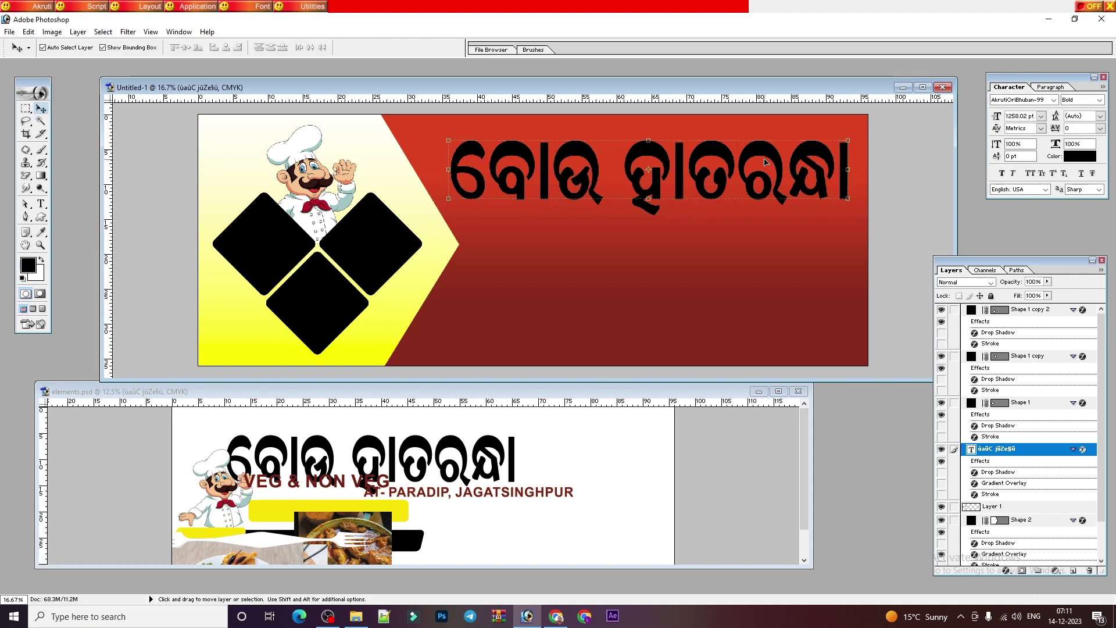
- Move the yellow arrow panel slightly left, away from the headline, so its tip is at about 35 inches
{"action": "left_click", "coordinate": [436, 225]}
{"action": "left_click", "coordinate": [587, 158]}
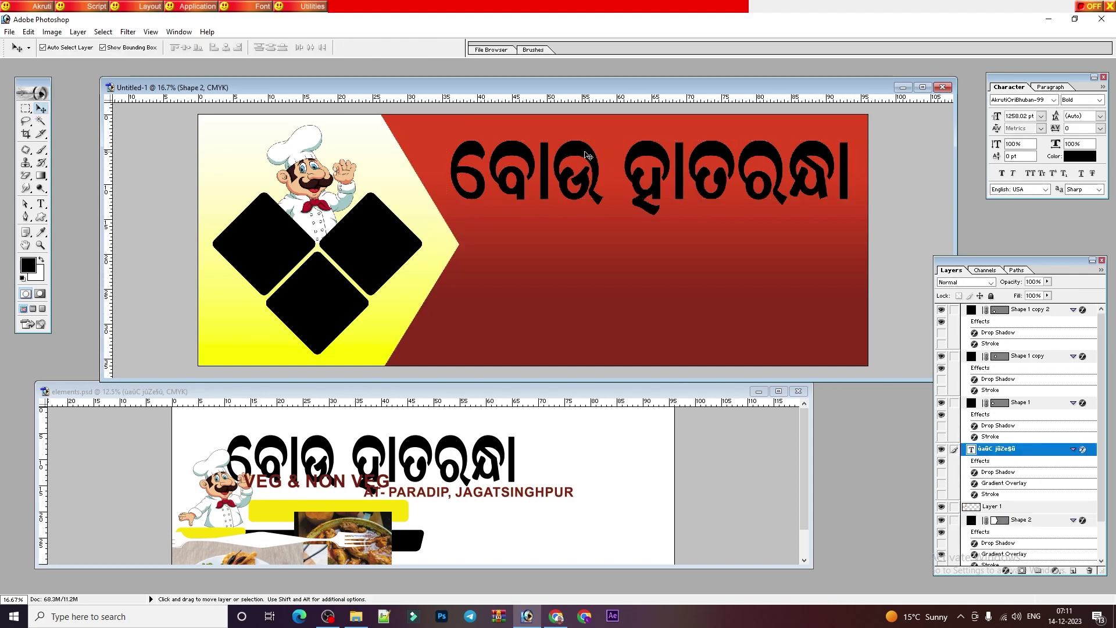
{"action": "left_click_drag", "start_coordinate": [443, 232], "coordinate": [427, 238]}
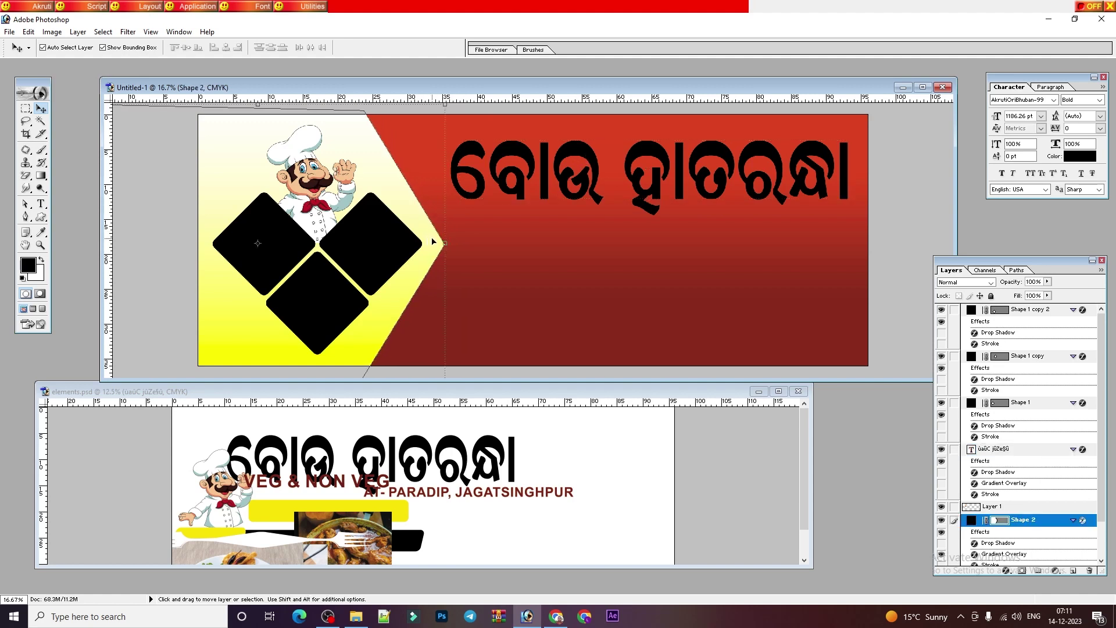
- Duplicate the arrow panel and shift the lower original, Shape 2, to the right until its tip is at about 37 inches
{"action": "key", "text": "ctrl+j"}
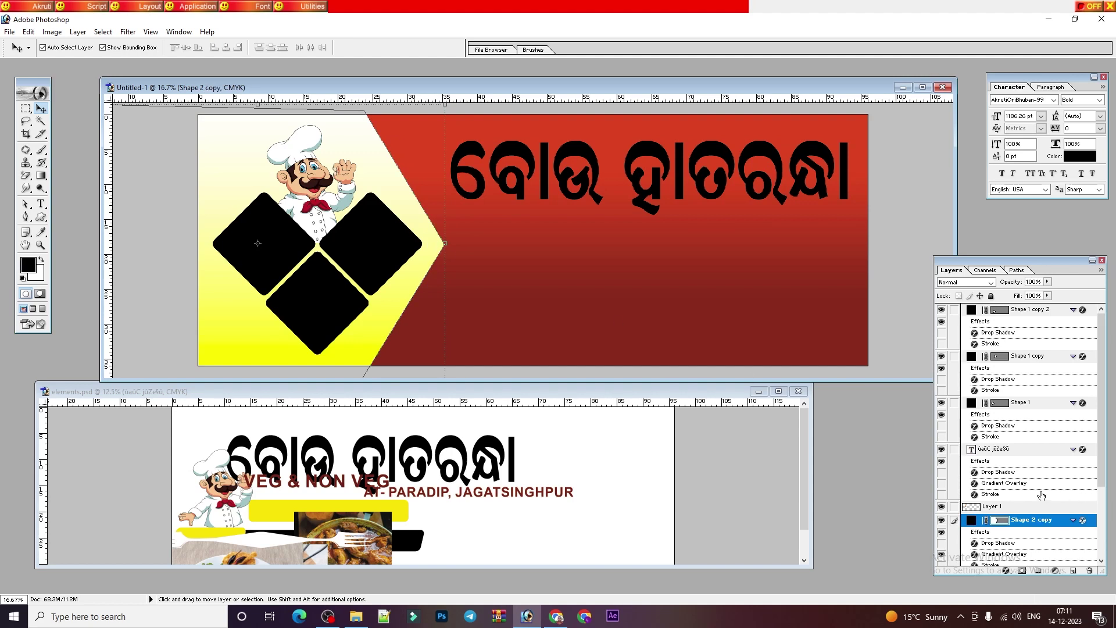
{"action": "scroll", "coordinate": [1022, 503], "scroll_direction": "down", "scroll_amount": 3}
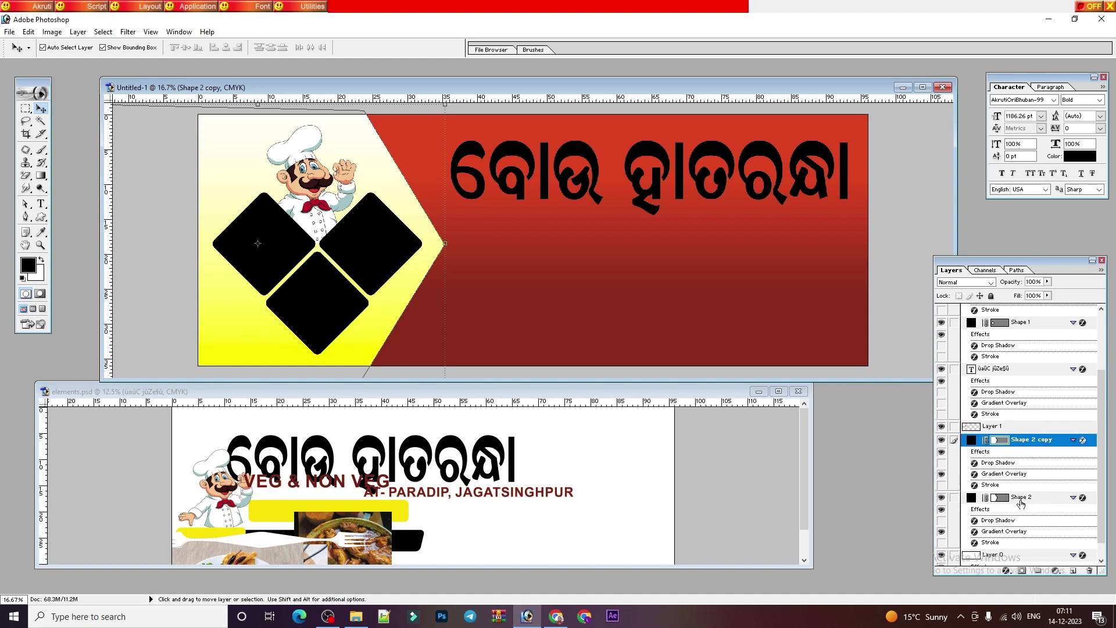
{"action": "left_click", "coordinate": [1021, 500]}
{"action": "key", "text": "shift+Right"}
{"action": "key", "text": "shift+Right"}
{"action": "key", "text": "shift+Right"}
{"action": "key", "text": "shift+Right"}
{"action": "key", "text": "shift+Right"}
{"action": "key", "text": "shift+Right"}
{"action": "key", "text": "shift+Right"}
{"action": "key", "text": "shift+Right"}
{"action": "key", "text": "shift+Right"}
{"action": "key", "text": "shift+Right"}
{"action": "key", "text": "shift+Right"}
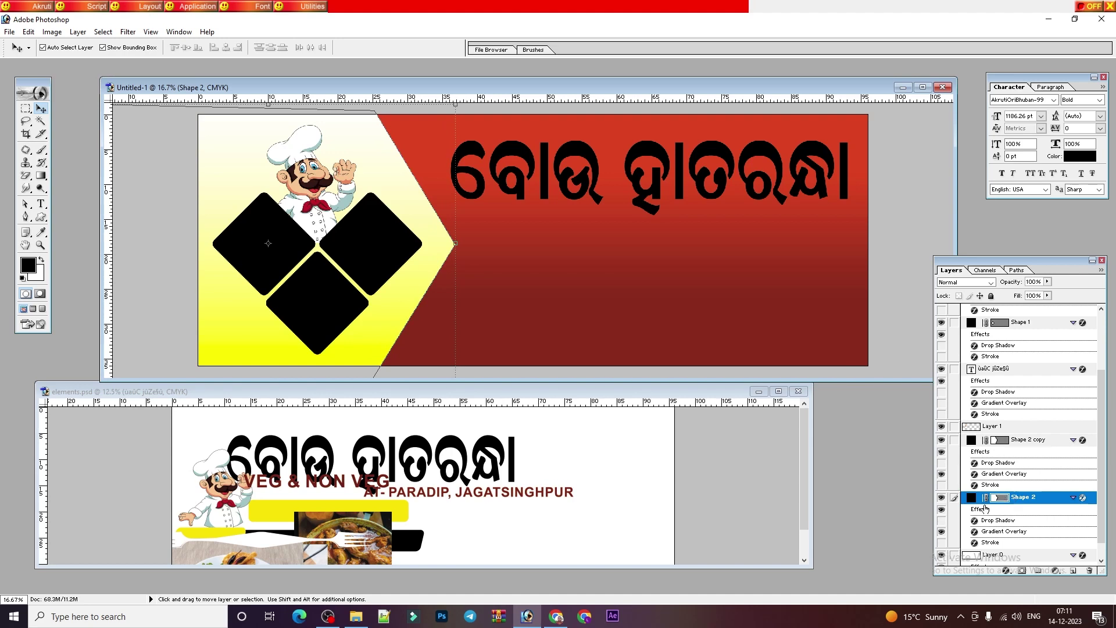
- Change Shape 2's gradient overlay to the red-to-magenta preset, with stops AD2E23 and E3007B
{"action": "left_click", "coordinate": [1010, 572]}
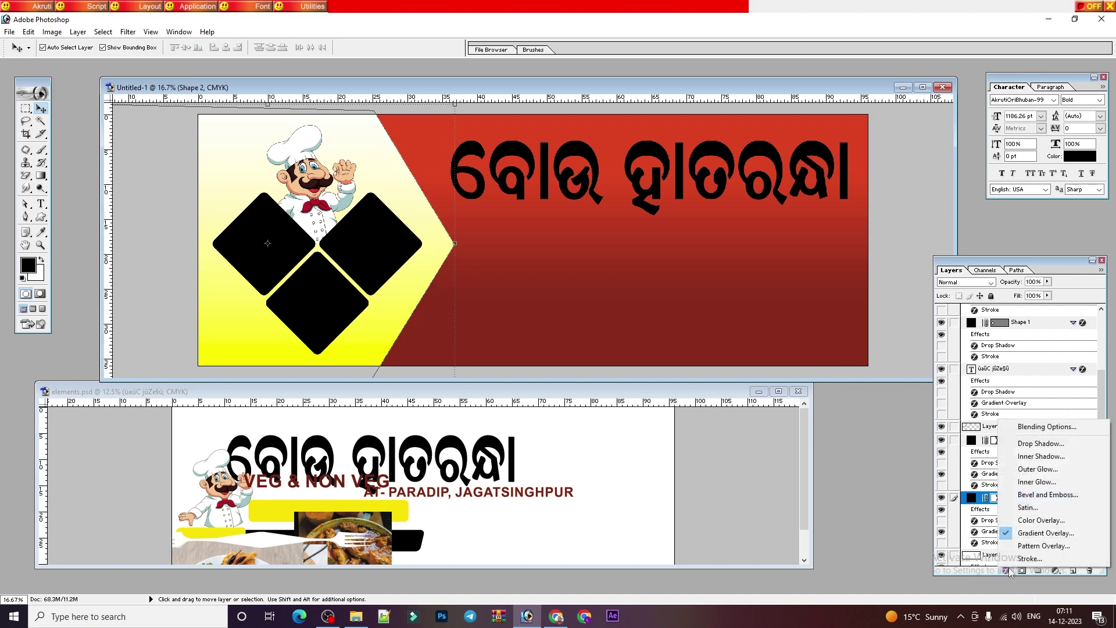
{"action": "left_click", "coordinate": [1041, 531]}
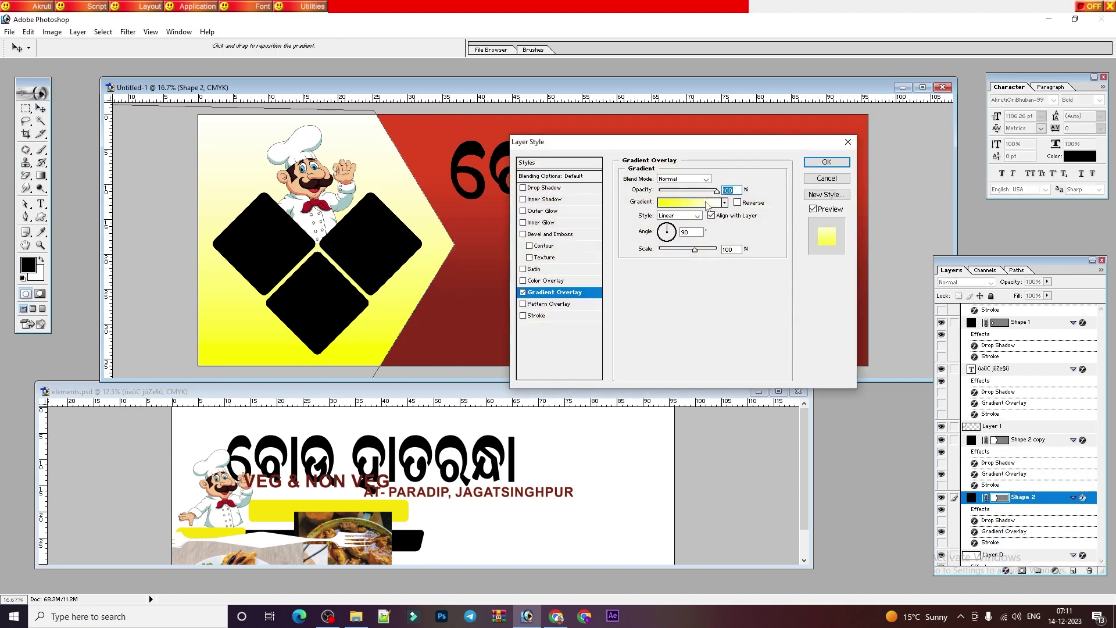
{"action": "left_click", "coordinate": [709, 205]}
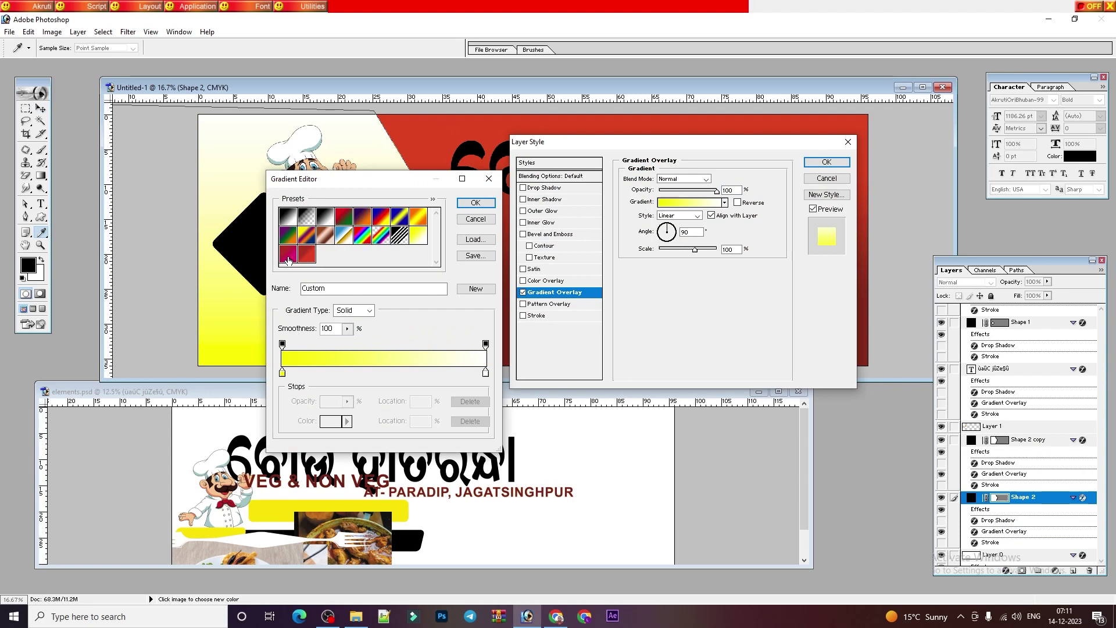
{"action": "left_click", "coordinate": [289, 259]}
{"action": "left_click", "coordinate": [283, 372]}
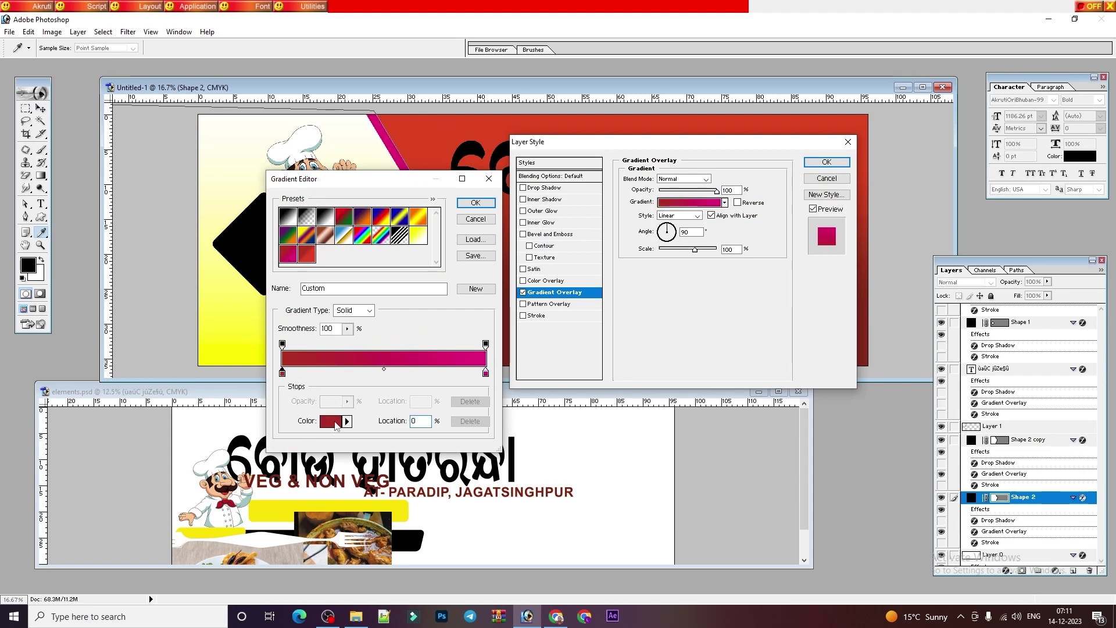
{"action": "left_click", "coordinate": [336, 422]}
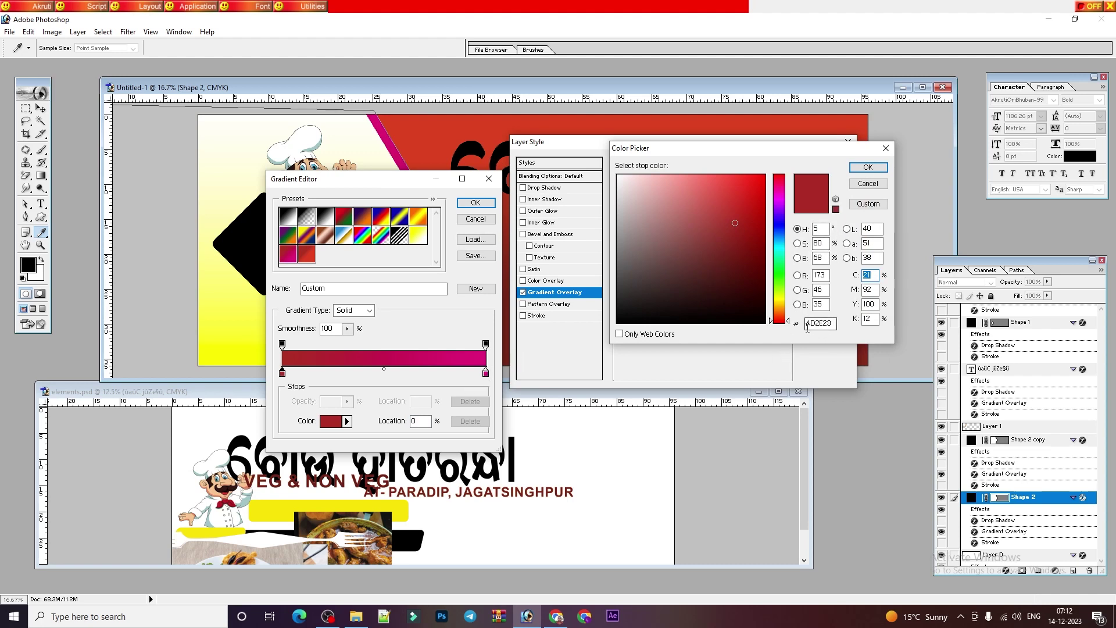
{"action": "left_click", "coordinate": [868, 167]}
{"action": "left_click", "coordinate": [486, 373]}
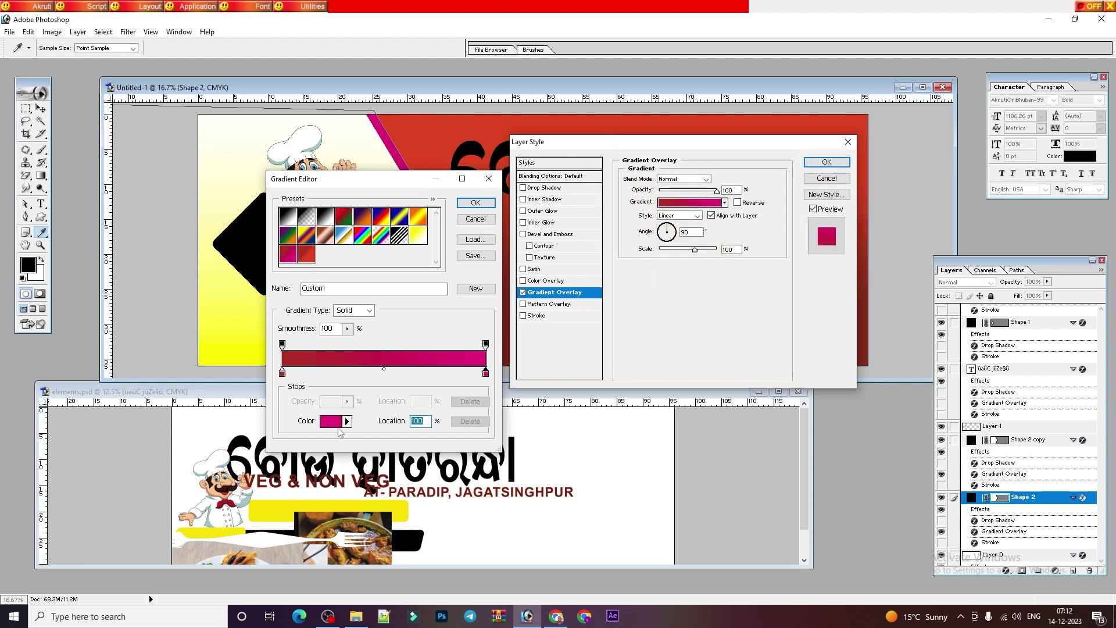
{"action": "left_click", "coordinate": [335, 423]}
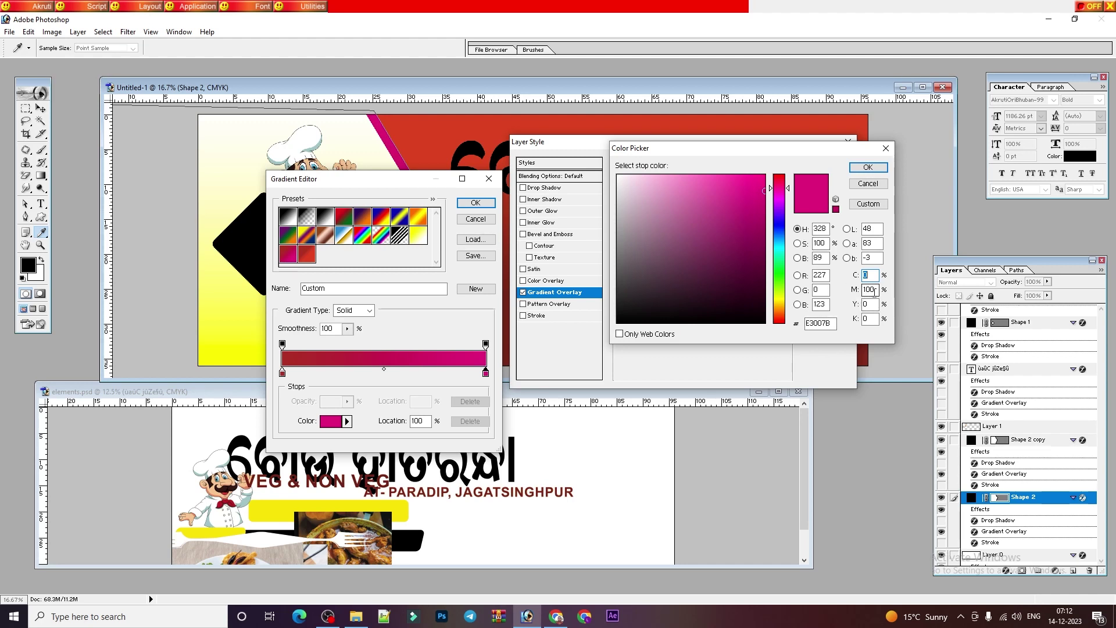
{"action": "left_click", "coordinate": [854, 168]}
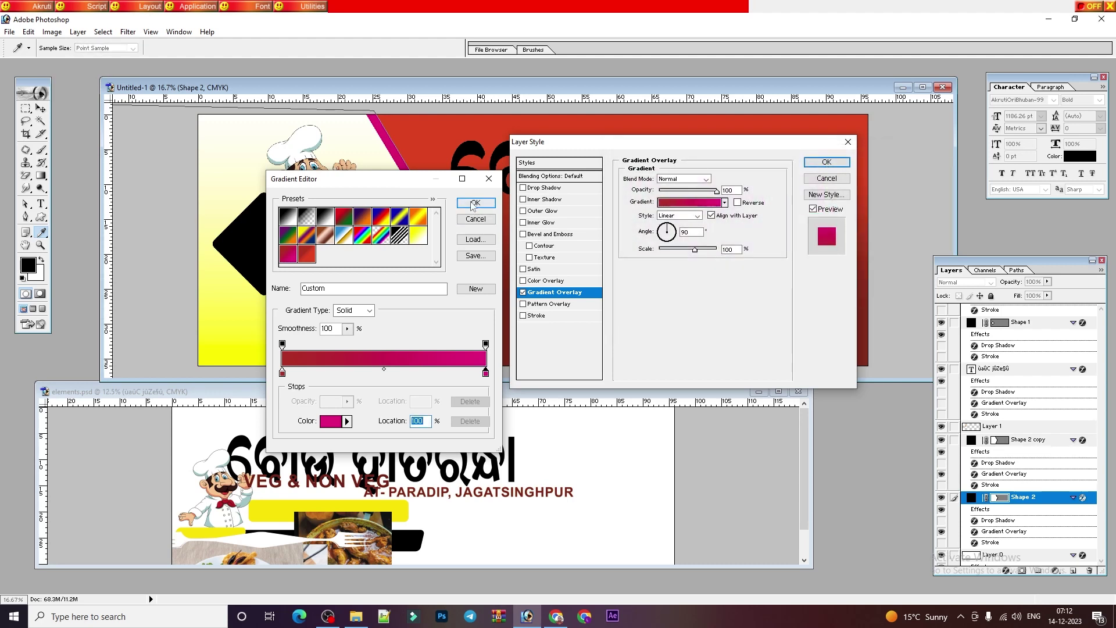
{"action": "left_click", "coordinate": [460, 218]}
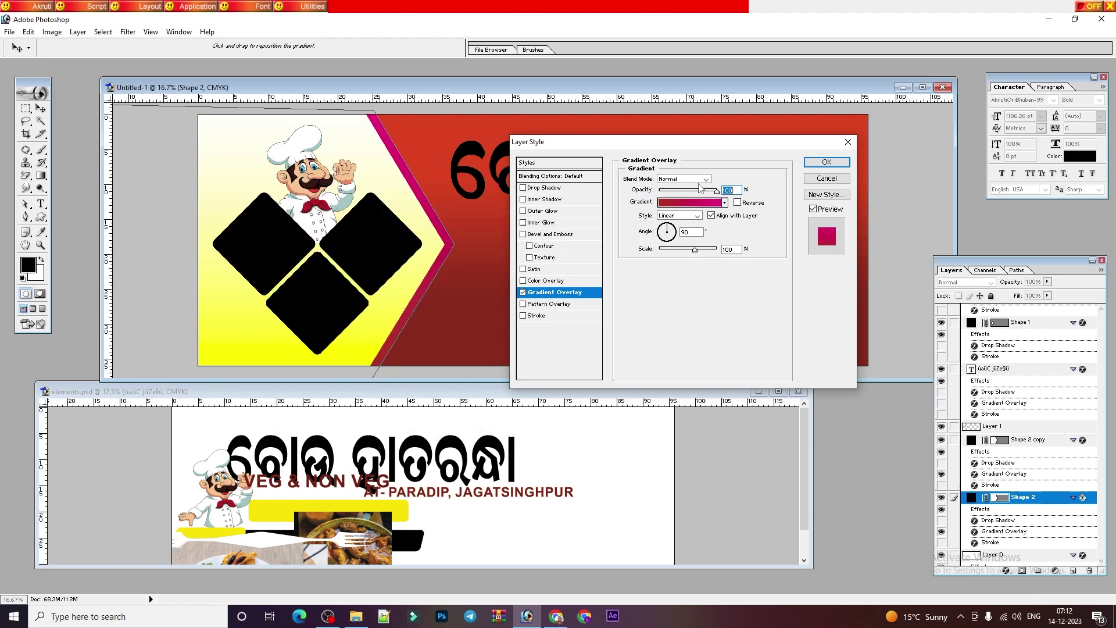
{"action": "left_click", "coordinate": [831, 164]}
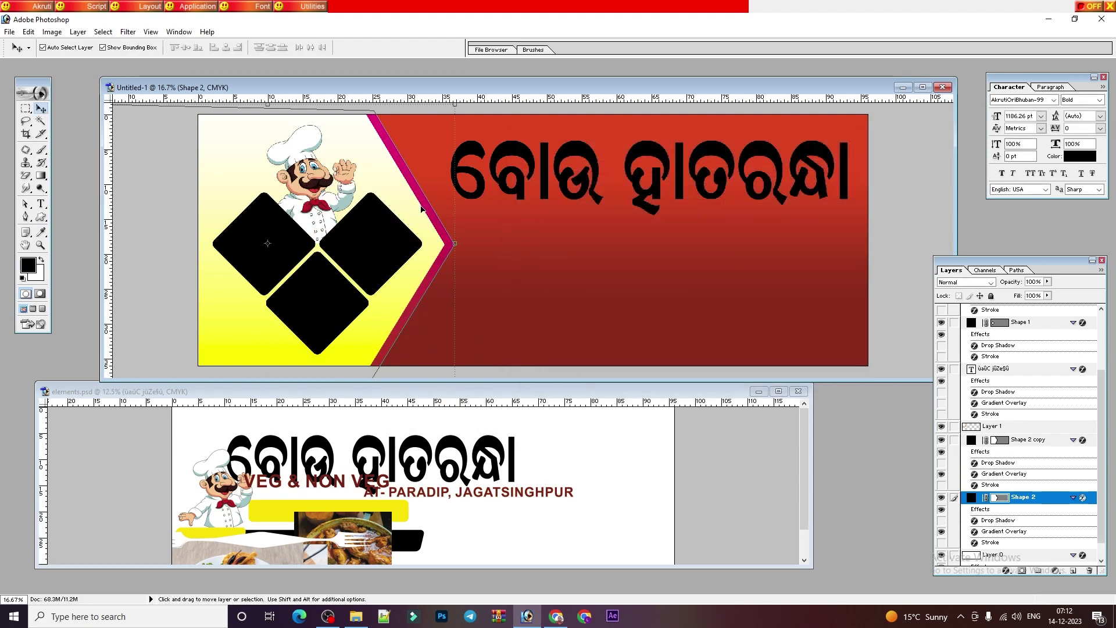
- Add a white inside stroke to Shape 2 and make it slightly thicker than the default
{"action": "left_click", "coordinate": [1005, 570]}
{"action": "left_click", "coordinate": [1013, 563]}
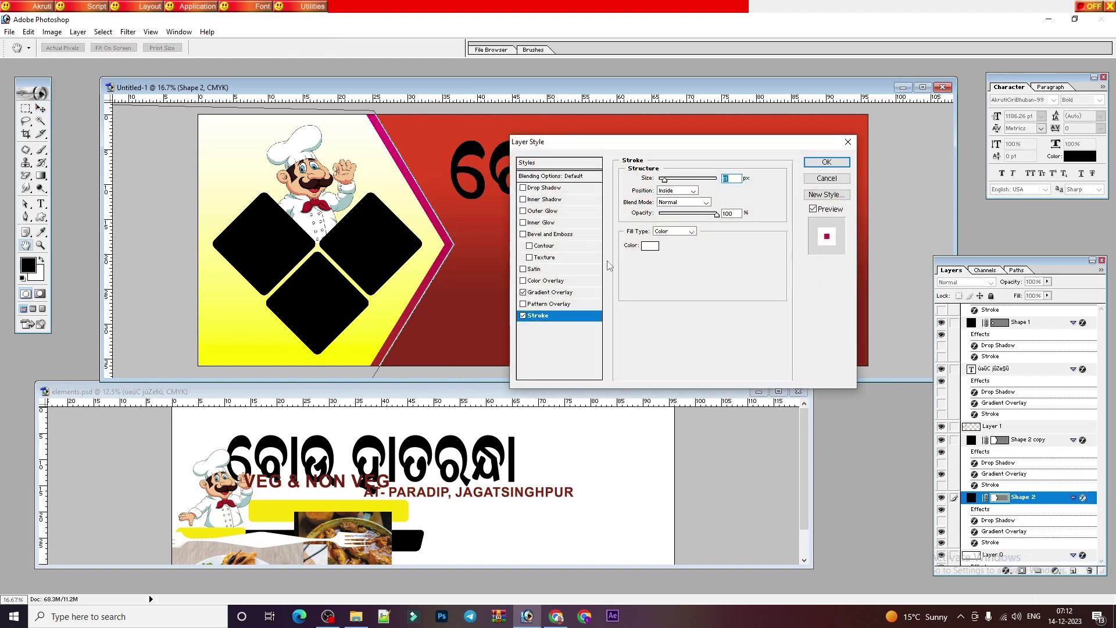
{"action": "left_click_drag", "start_coordinate": [667, 181], "coordinate": [669, 181]}
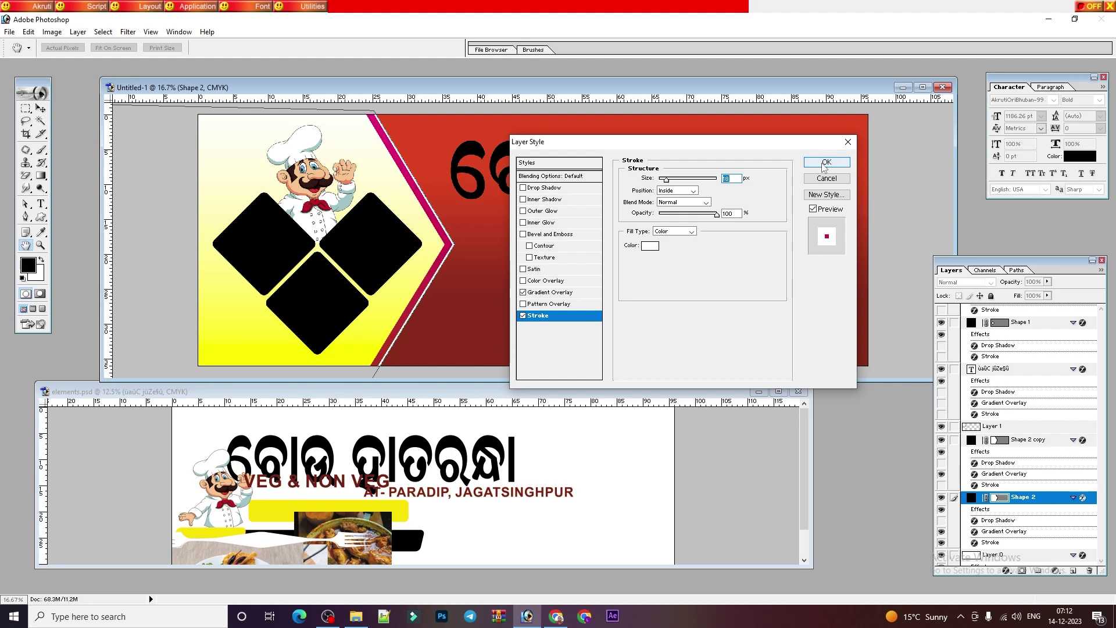
{"action": "left_click", "coordinate": [826, 163]}
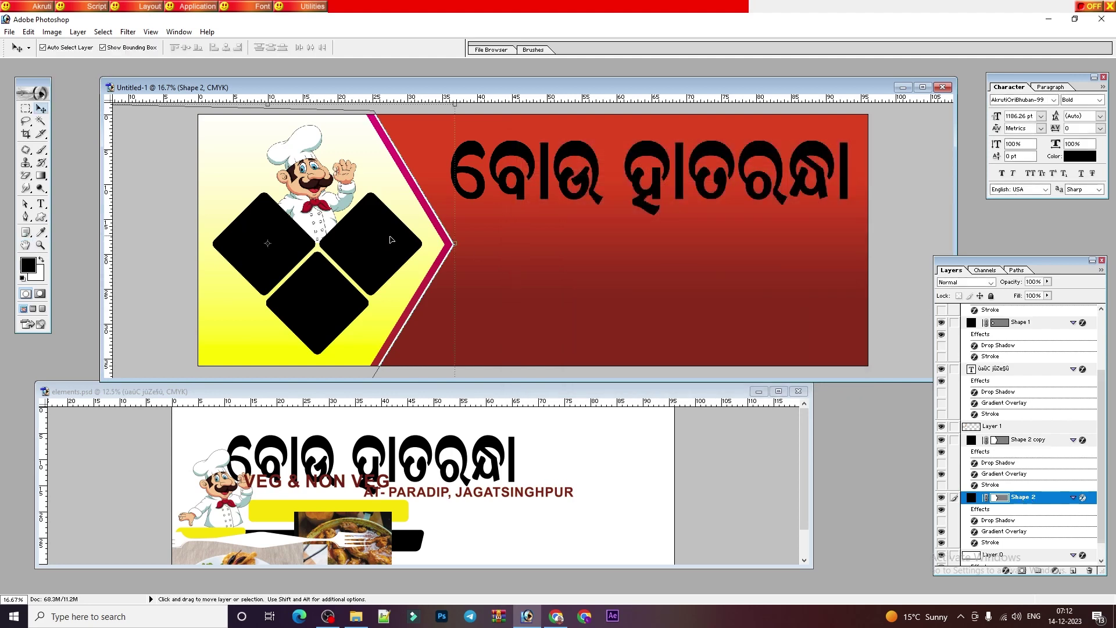
- Add a white inside stroke to the yellow arrow panel, Shape 2 copy
{"action": "right_click", "coordinate": [432, 253]}
{"action": "left_click", "coordinate": [449, 261]}
{"action": "key", "text": "alt+l"}
{"action": "key", "text": "y"}
{"action": "key", "text": "k"}
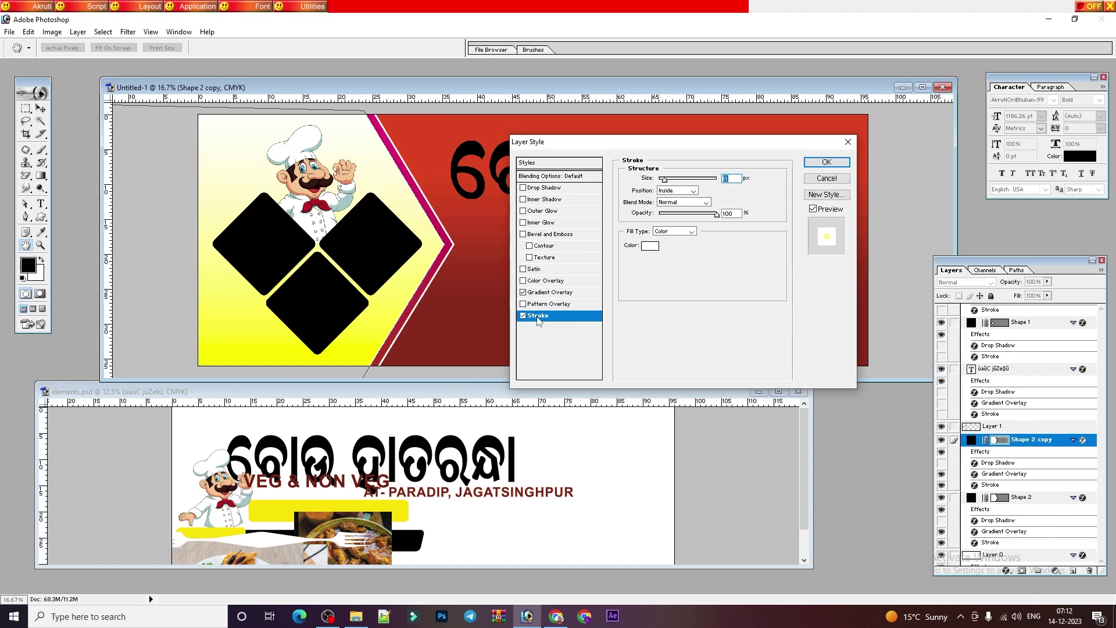
{"action": "left_click", "coordinate": [826, 162]}
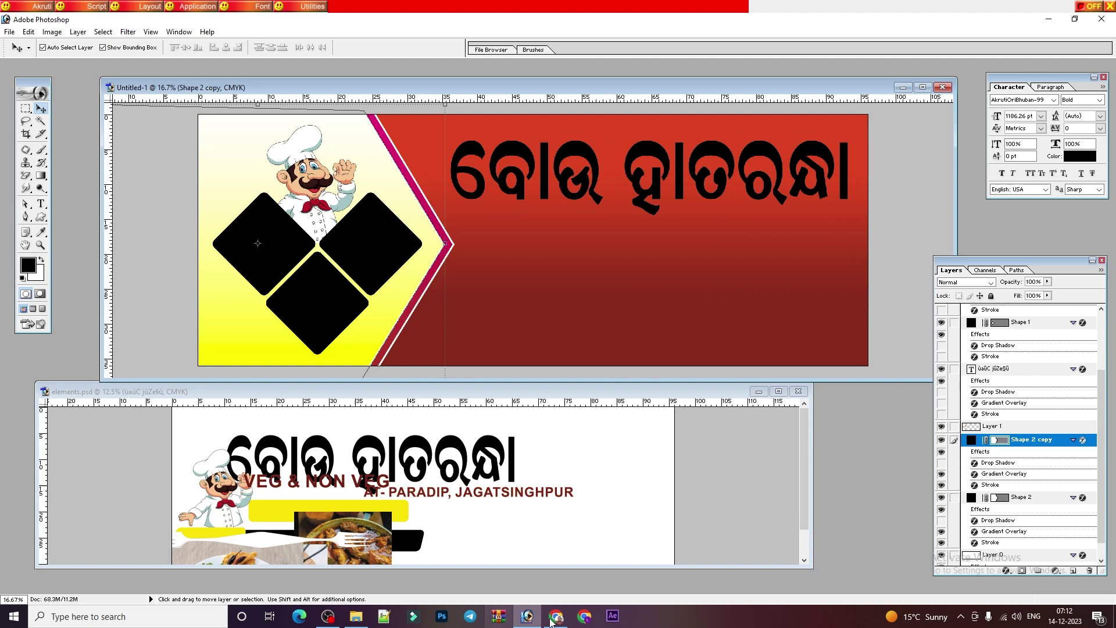
- Slightly increase the size of the white stroke on the yellow arrow panel, Shape 2 copy
{"action": "left_click", "coordinate": [328, 616]}
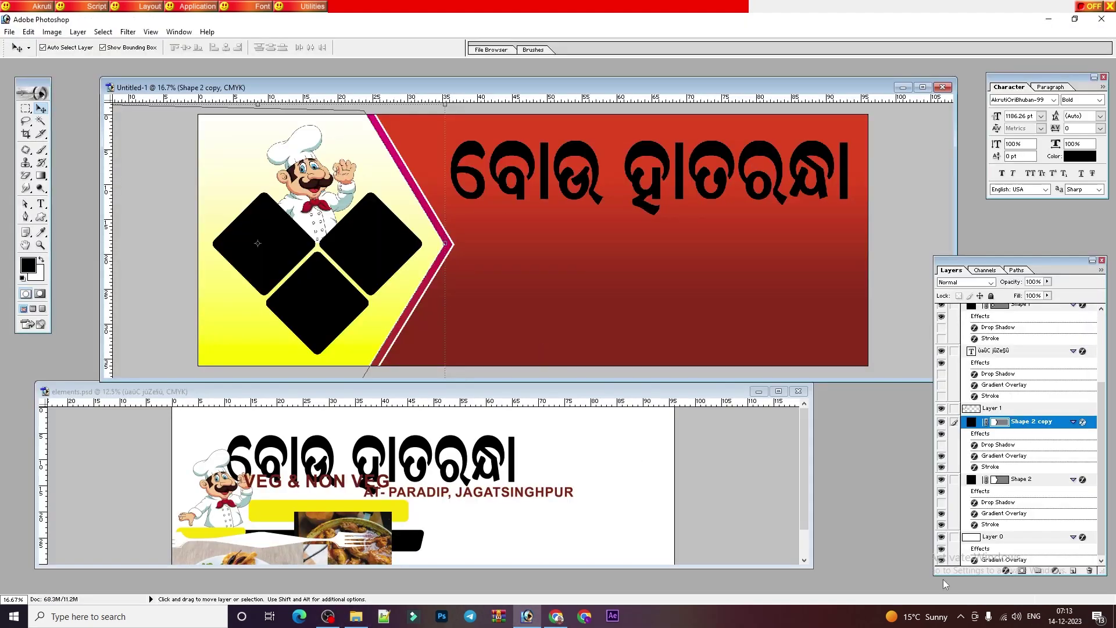
{"action": "left_click", "coordinate": [1005, 571]}
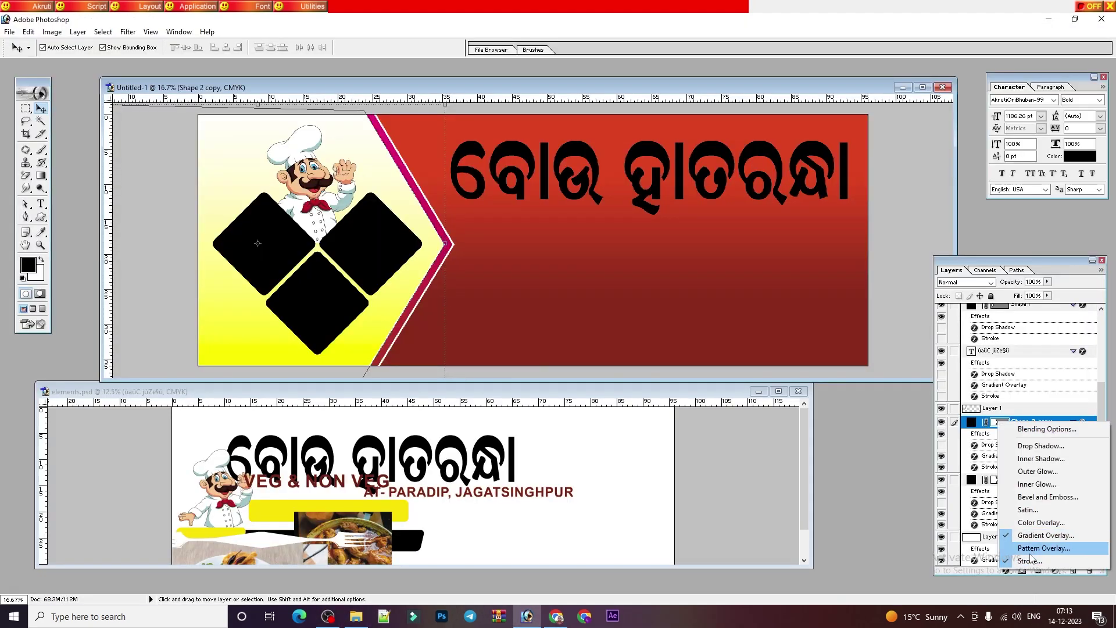
{"action": "left_click", "coordinate": [468, 266]}
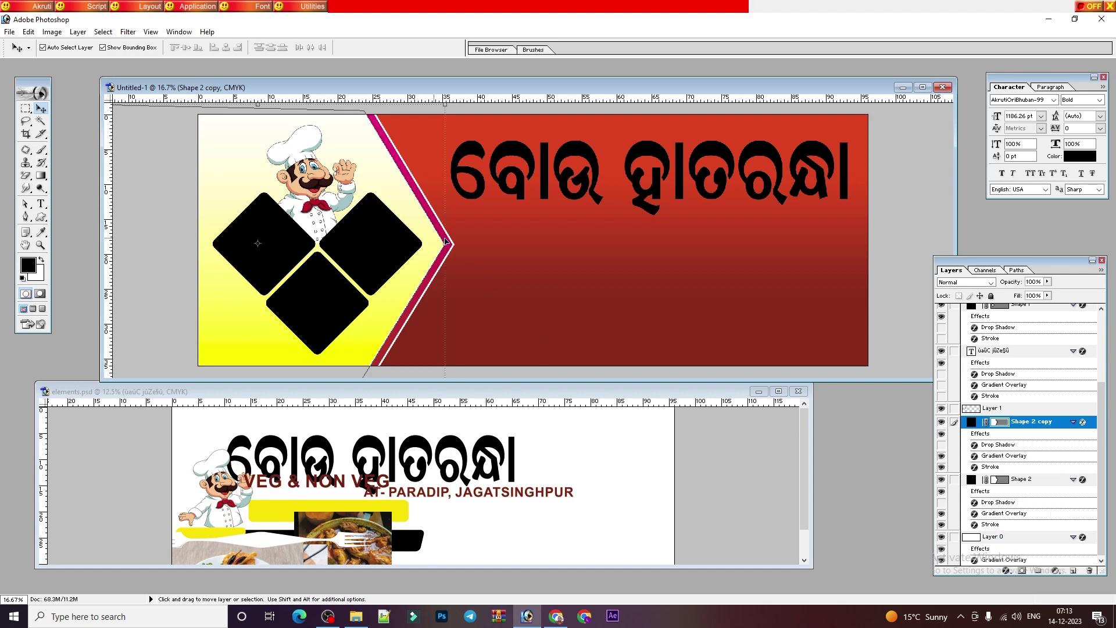
{"action": "left_click", "coordinate": [1006, 571]}
{"action": "left_click", "coordinate": [1013, 562]}
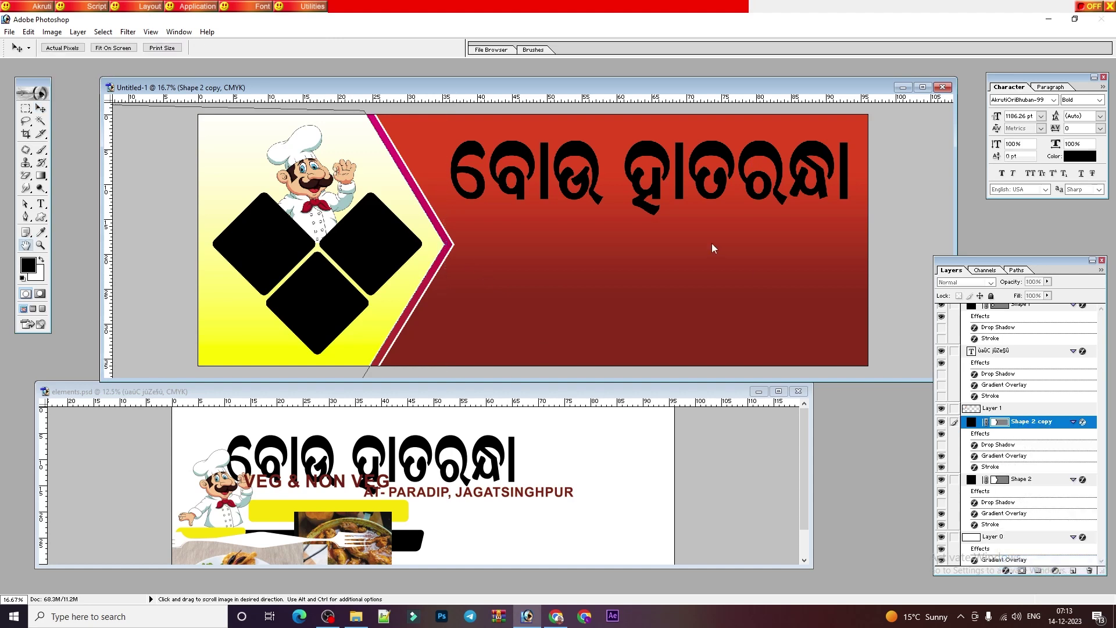
{"action": "left_click_drag", "start_coordinate": [666, 180], "coordinate": [669, 181]}
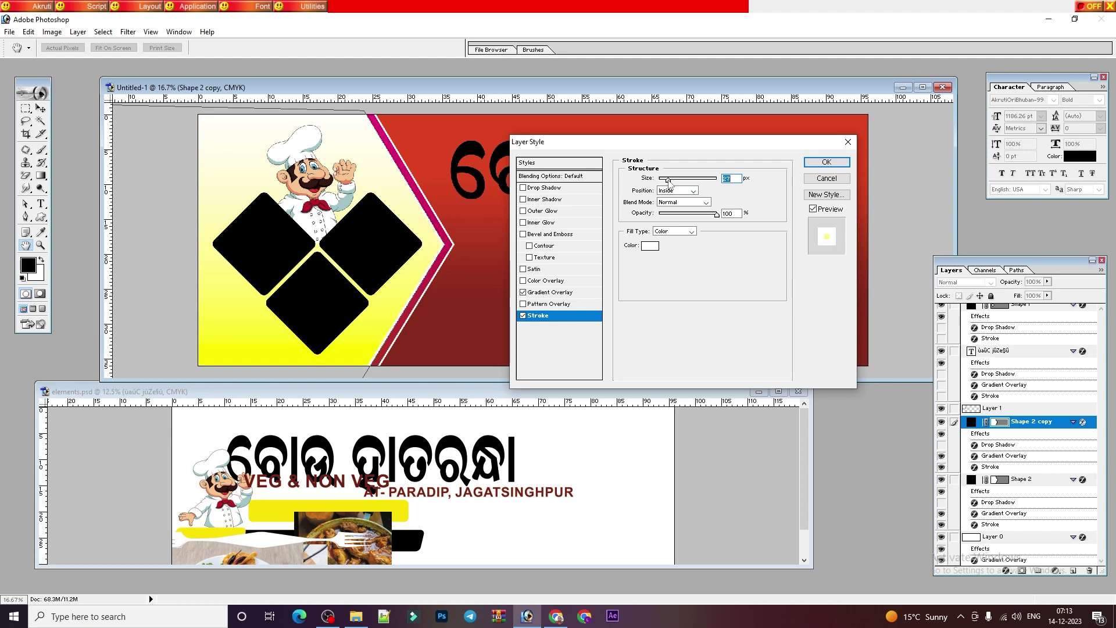
{"action": "left_click", "coordinate": [826, 162]}
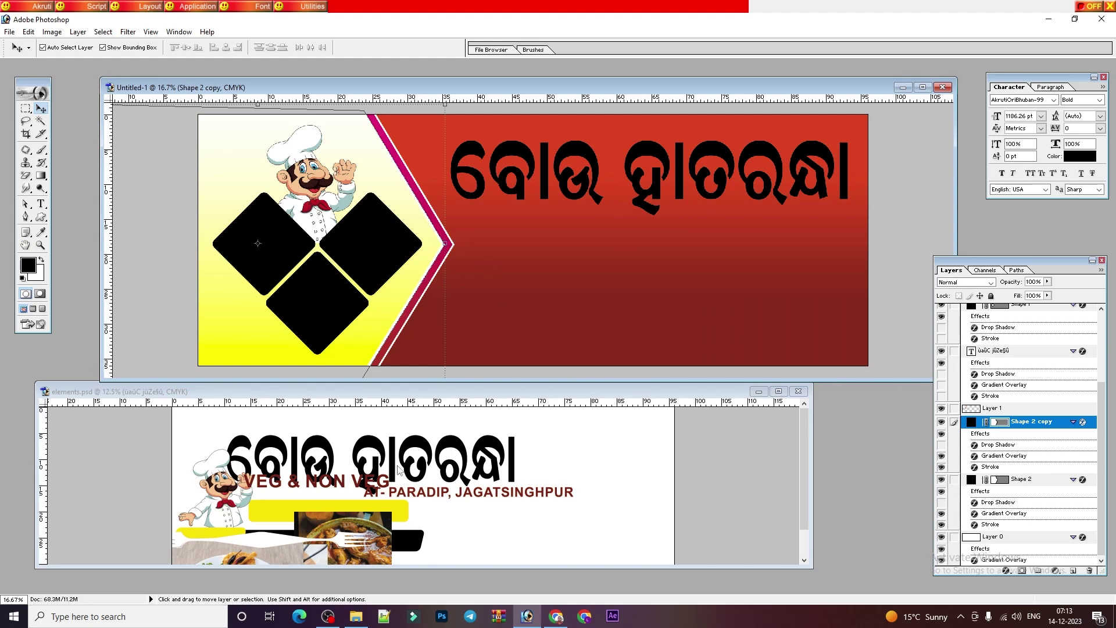
- Copy the rice plate photo from elements.psd above Shape 1, clip it to the upper-left diamond and adjust its position
{"action": "left_click", "coordinate": [252, 240]}
{"action": "left_click", "coordinate": [266, 242]}
{"action": "left_click", "coordinate": [385, 545]}
{"action": "left_click_drag", "start_coordinate": [379, 535], "coordinate": [444, 511]}
{"action": "left_click_drag", "start_coordinate": [262, 557], "coordinate": [286, 241]}
{"action": "left_click", "coordinate": [266, 247]}
{"action": "left_click", "coordinate": [285, 469]}
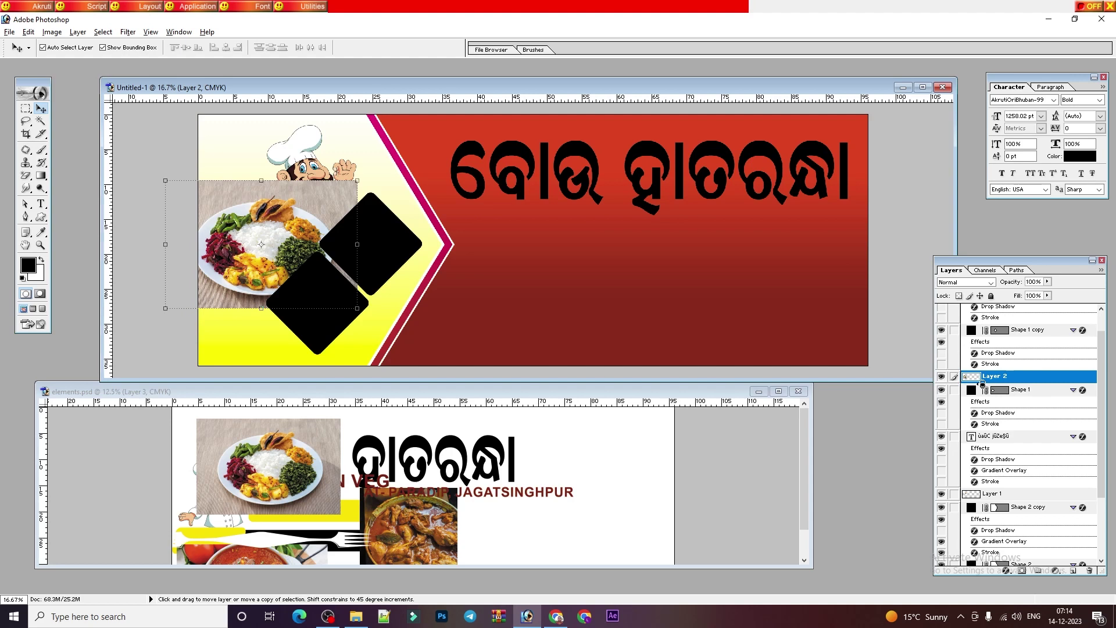
{"action": "left_click", "coordinate": [983, 384], "text": "alt"}
{"action": "left_click_drag", "start_coordinate": [267, 238], "coordinate": [265, 246]}
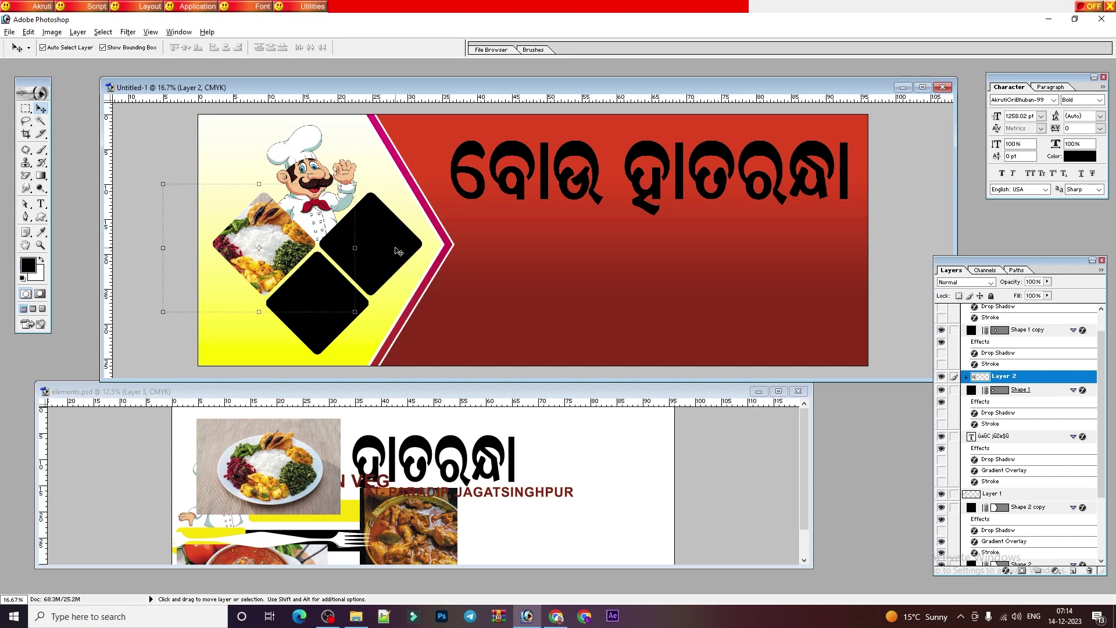
- Copy the meat curry photo from elements.psd above Shape 1 copy and clip it to the upper-right diamond
{"action": "left_click", "coordinate": [401, 249]}
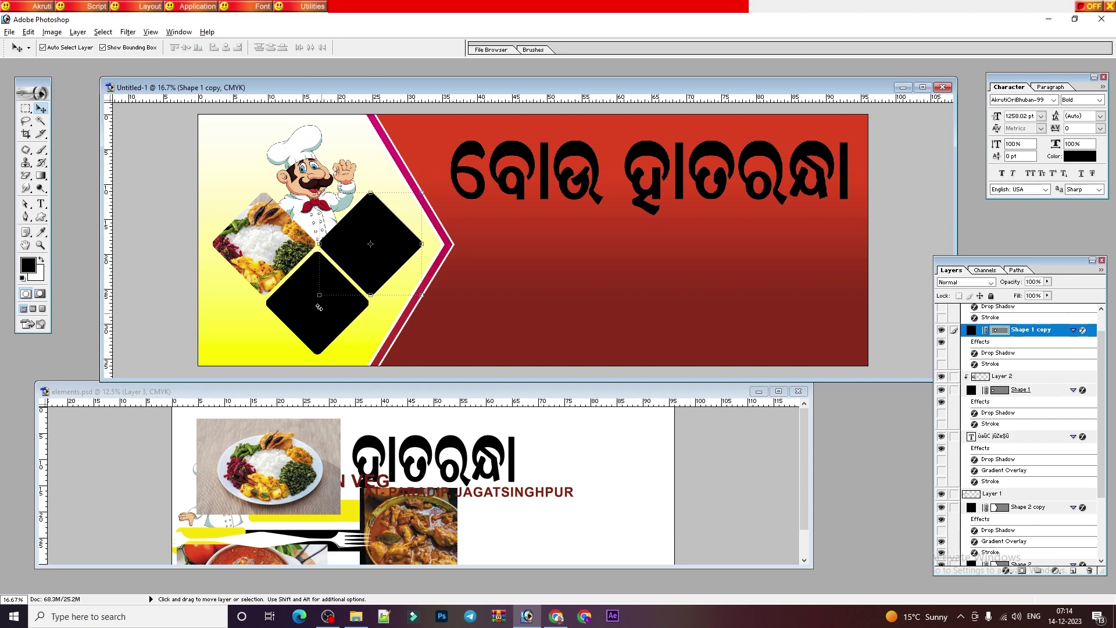
{"action": "left_click", "coordinate": [300, 448]}
{"action": "left_click_drag", "start_coordinate": [600, 485], "coordinate": [598, 484]}
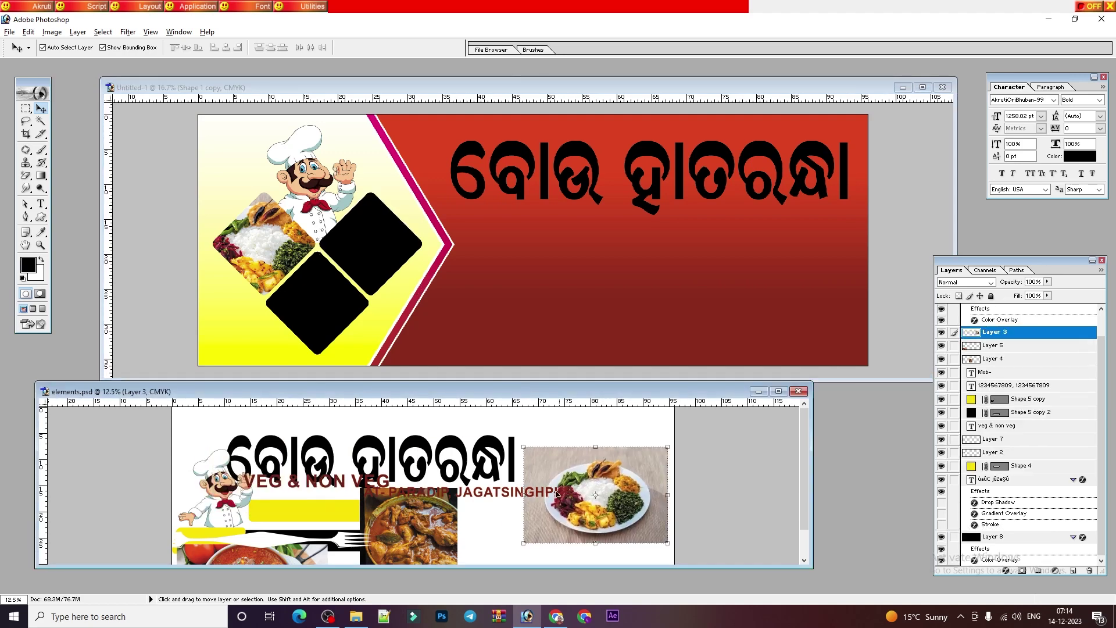
{"action": "left_click_drag", "start_coordinate": [425, 533], "coordinate": [376, 252]}
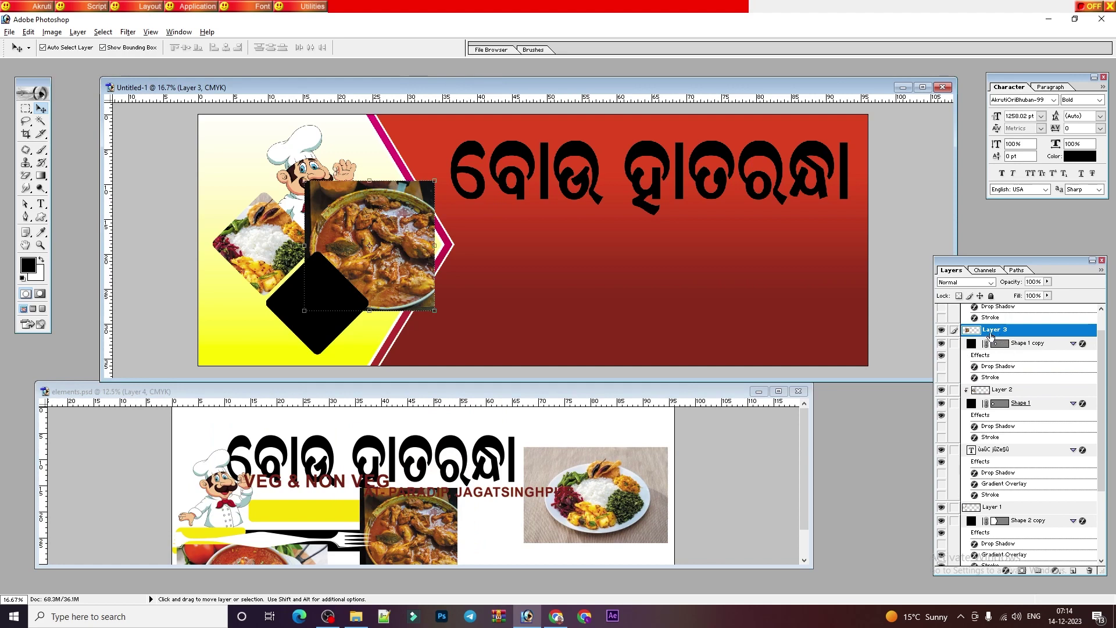
{"action": "left_click", "coordinate": [983, 337], "text": "alt"}
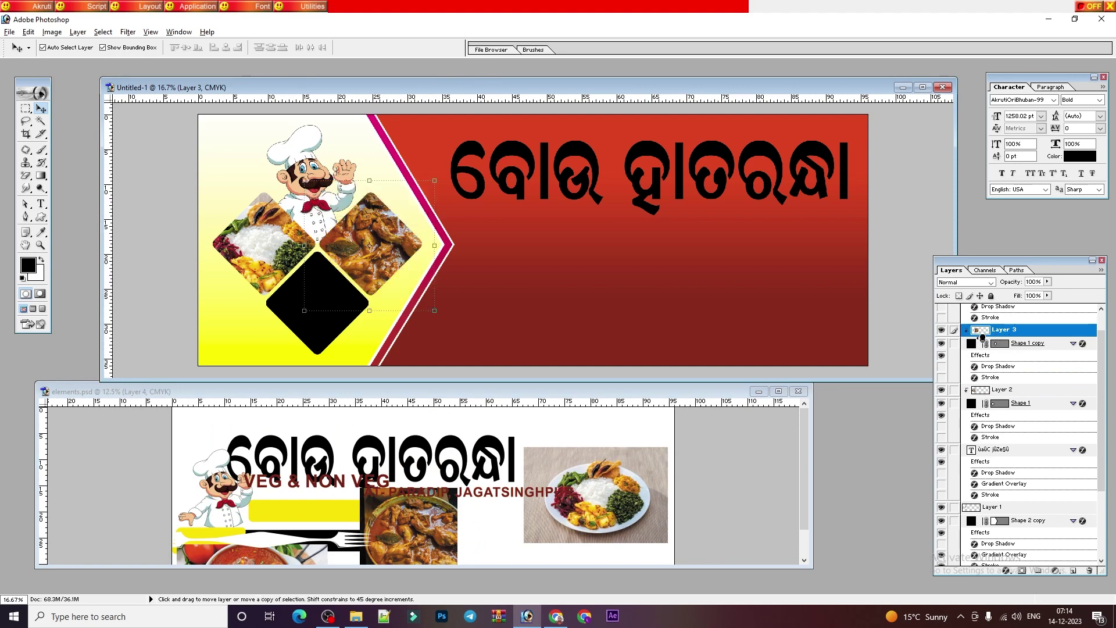
- Scale the meat curry photo down slightly and reposition it to fill the upper-right diamond
{"action": "left_click_drag", "start_coordinate": [366, 251], "coordinate": [366, 238]}
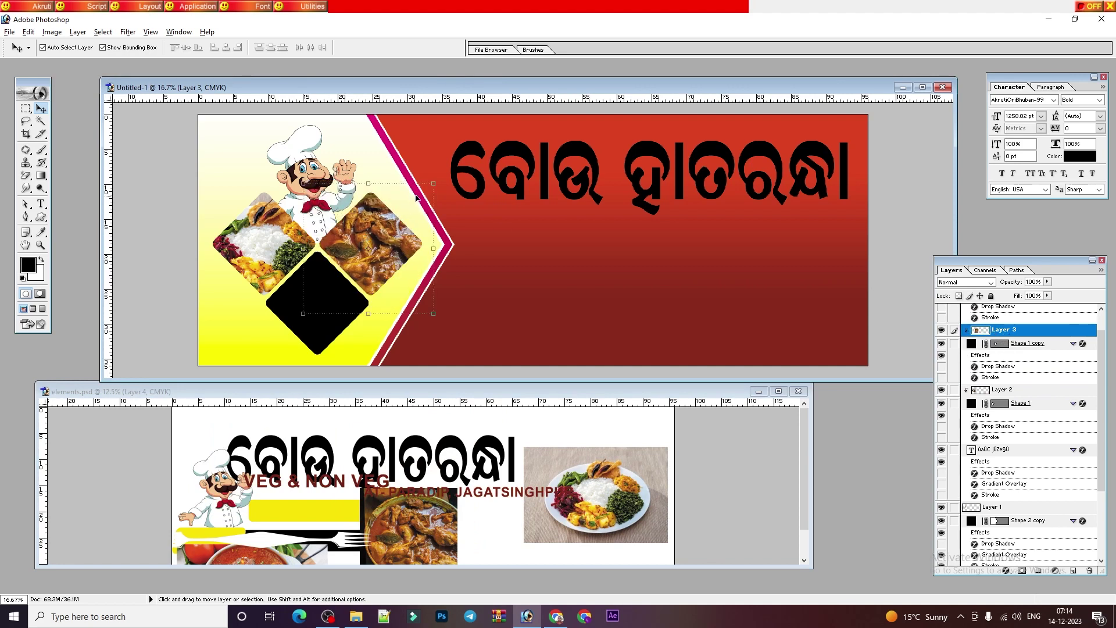
{"action": "left_click_drag", "start_coordinate": [438, 180], "coordinate": [431, 190]}
{"action": "key", "text": "Return"}
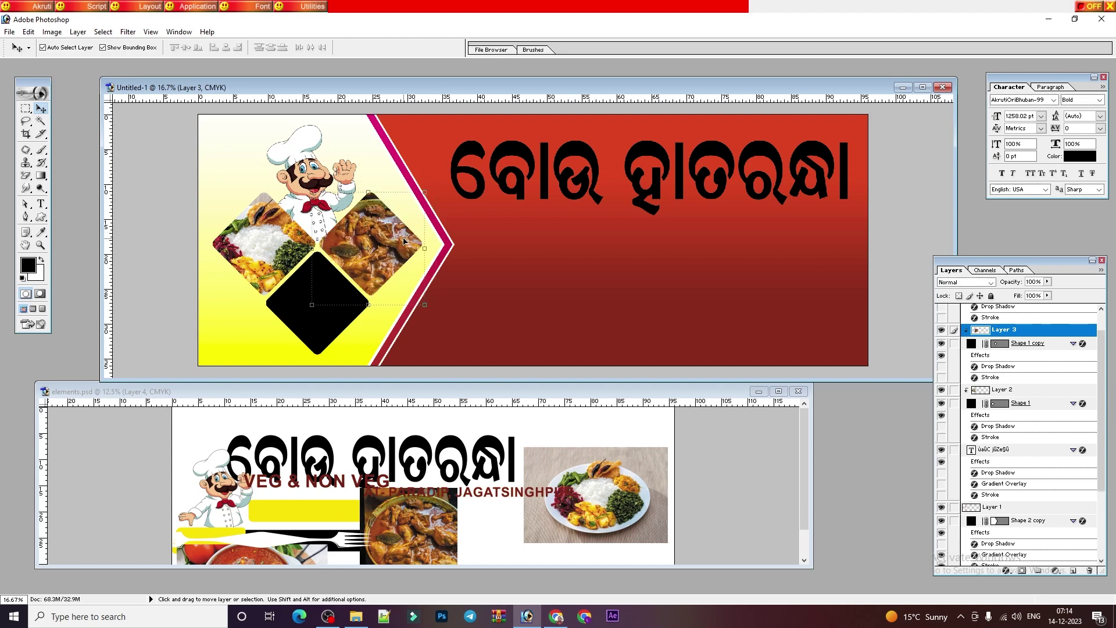
{"action": "left_click_drag", "start_coordinate": [393, 245], "coordinate": [387, 245]}
{"action": "left_click", "coordinate": [490, 272]}
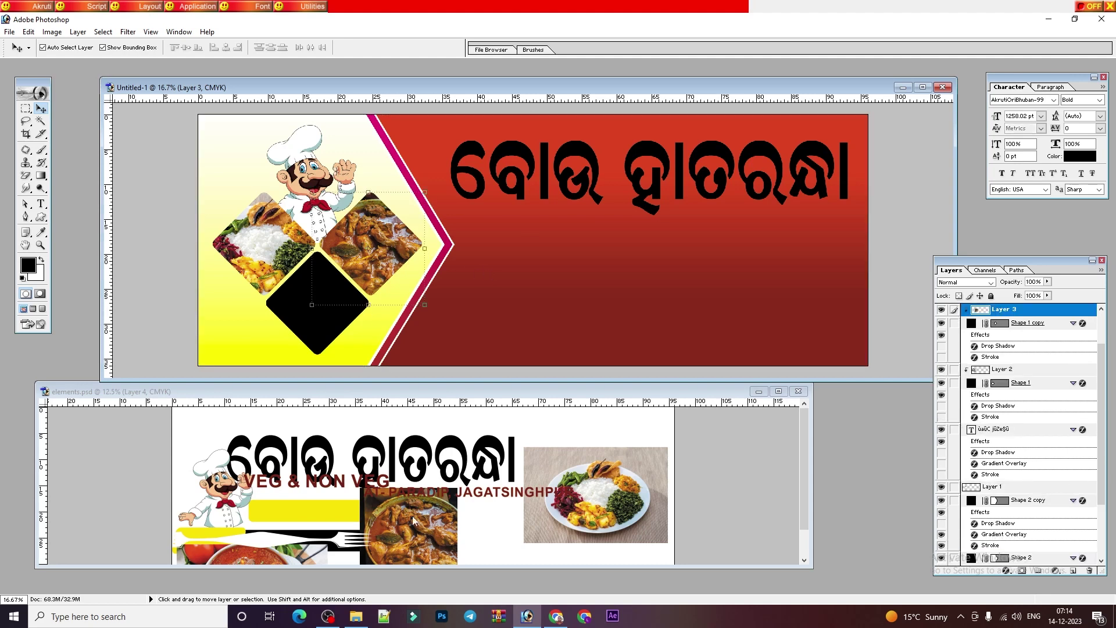
- Move the meat curry photo further right within elements.psd
{"action": "left_click", "coordinate": [483, 526]}
{"action": "left_click_drag", "start_coordinate": [432, 533], "coordinate": [478, 527]}
{"action": "left_click", "coordinate": [318, 299]}
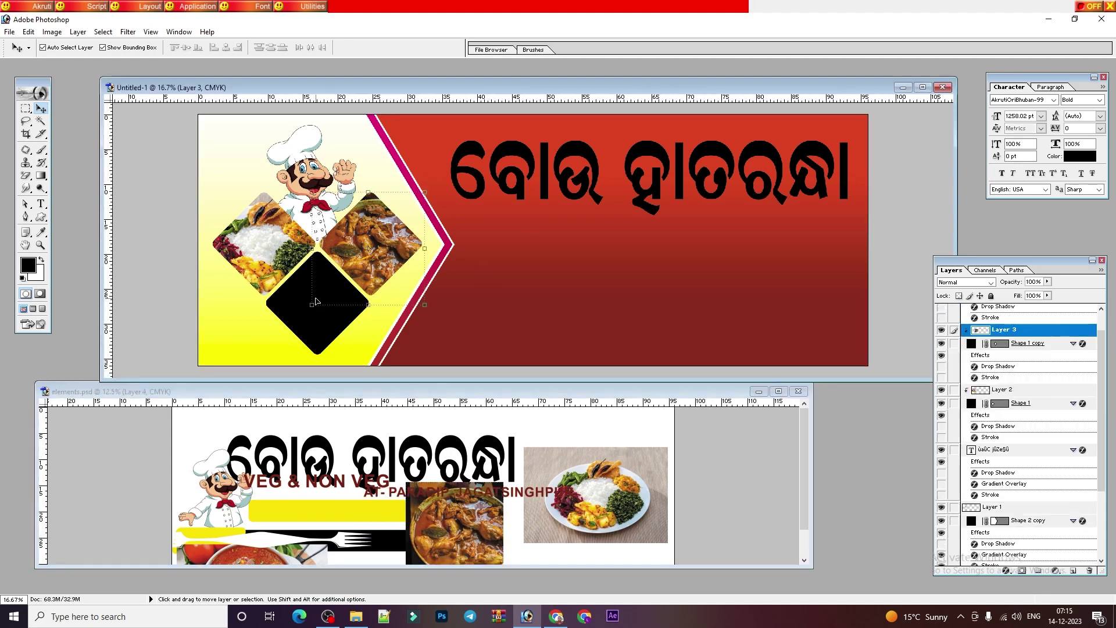
{"action": "key", "text": "ctrl+t"}
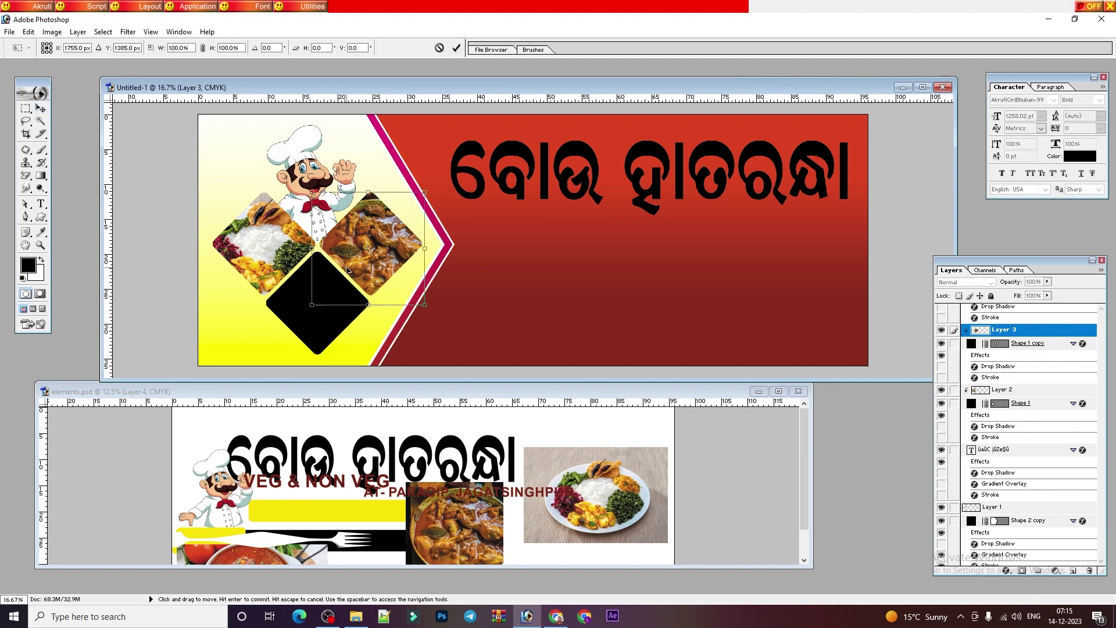
{"action": "key", "text": "Return"}
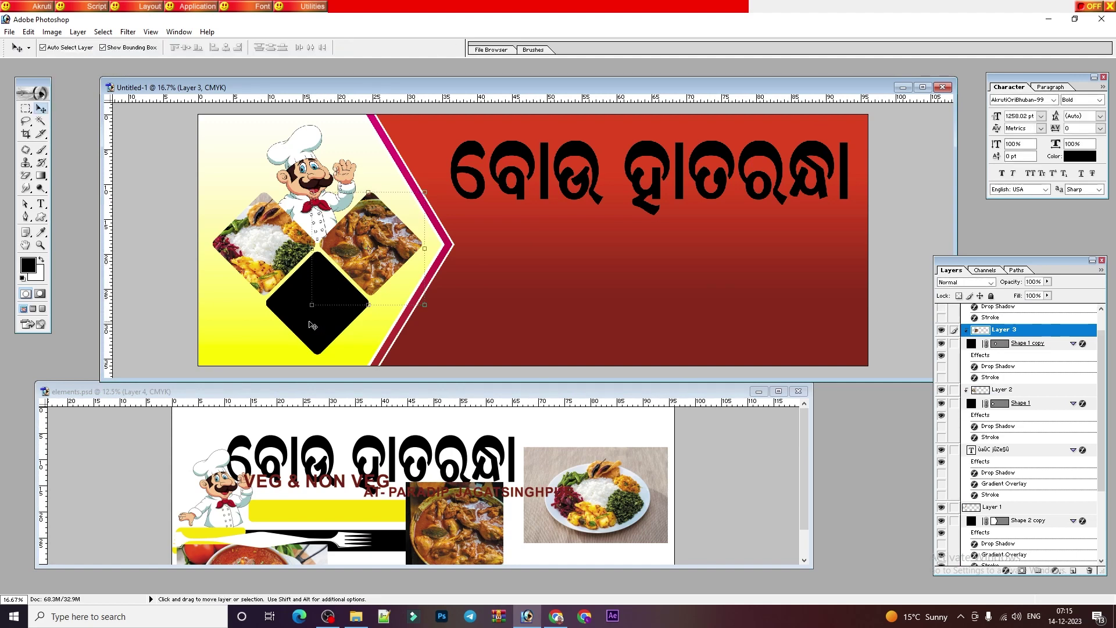
- Copy the fish curry photo from elements.psd above Shape 1 copy 2 and clip it to the lower diamond
{"action": "right_click", "coordinate": [311, 324]}
{"action": "left_click", "coordinate": [347, 331]}
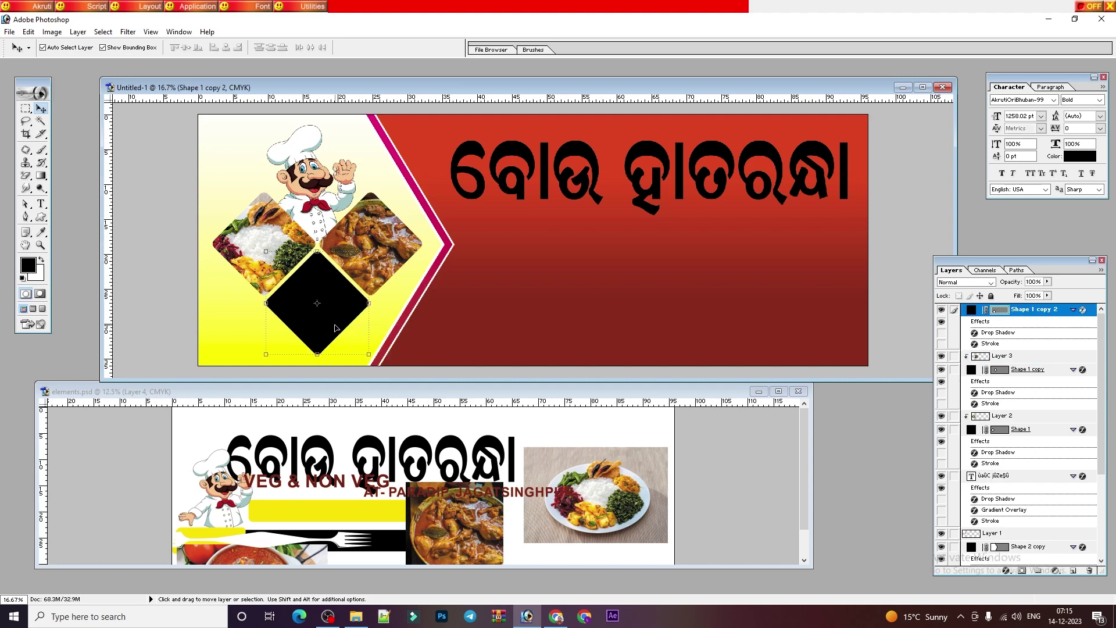
{"action": "left_click", "coordinate": [250, 545]}
{"action": "left_click_drag", "start_coordinate": [267, 559], "coordinate": [326, 277]}
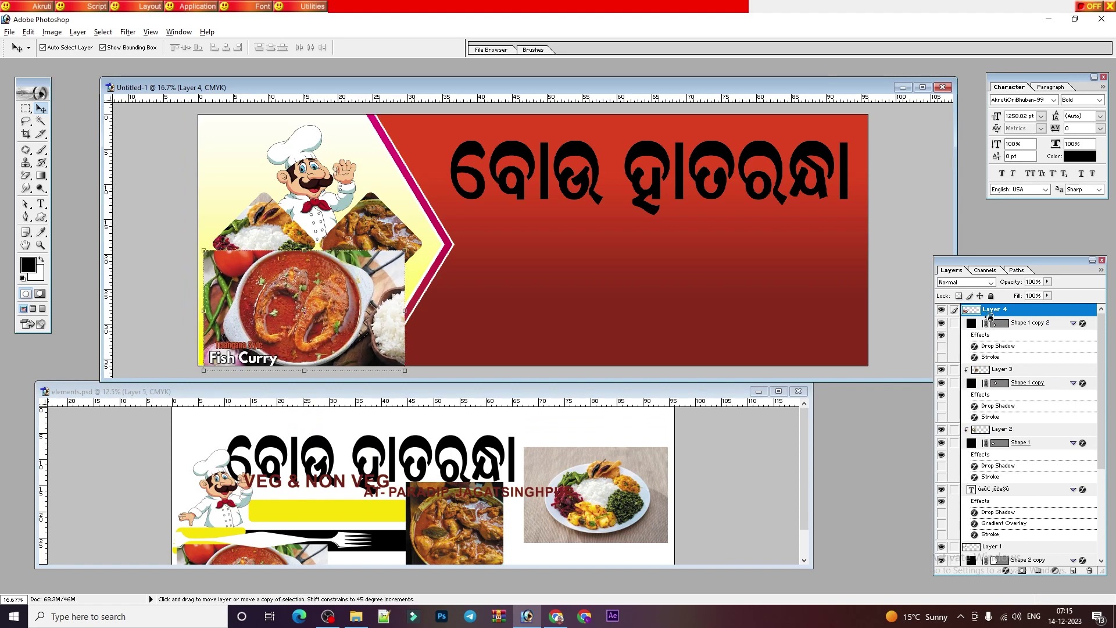
{"action": "left_click", "coordinate": [990, 317], "text": "alt"}
- Scale the fish curry photo down slightly and reposition it to fill the lower diamond
{"action": "left_click_drag", "start_coordinate": [319, 303], "coordinate": [364, 321]}
{"action": "left_click_drag", "start_coordinate": [417, 245], "coordinate": [403, 254]}
{"action": "double_click", "coordinate": [324, 305]}
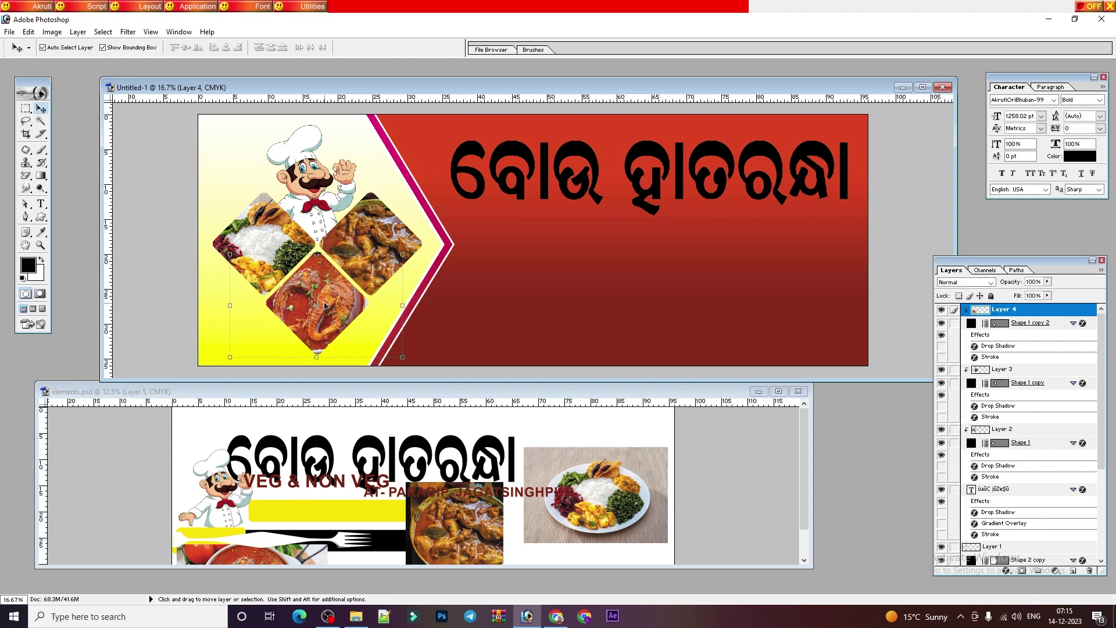
- Copy the VEG & NON VEG text from elements.psd to the banner, centred below the Odia headline
{"action": "left_click", "coordinate": [361, 484]}
{"action": "left_click", "coordinate": [513, 494]}
{"action": "left_click", "coordinate": [348, 481]}
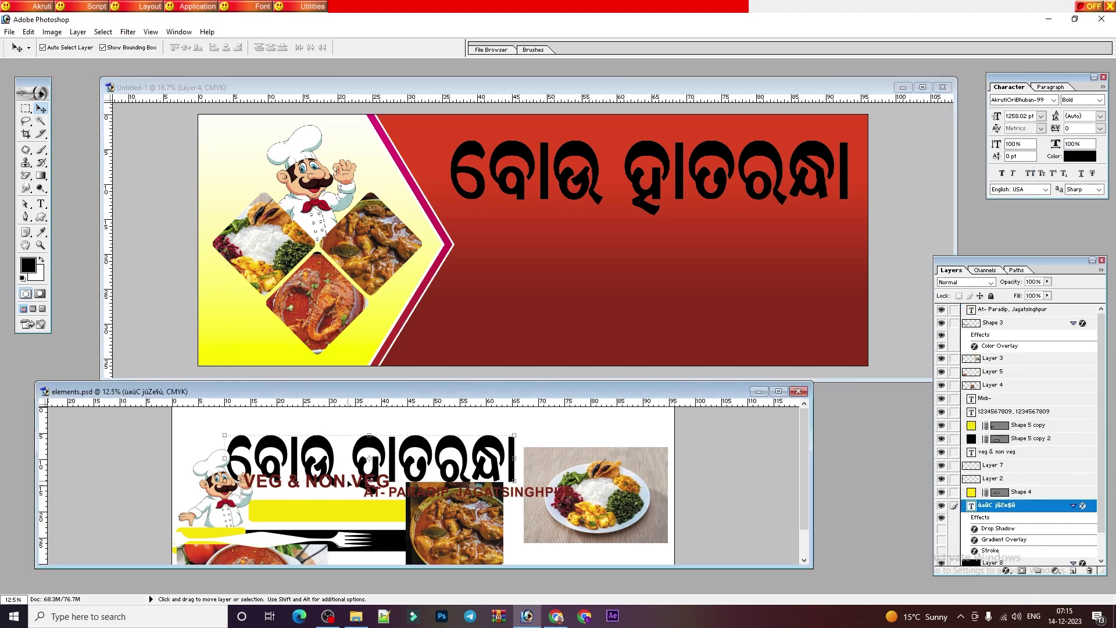
{"action": "left_click_drag", "start_coordinate": [354, 482], "coordinate": [713, 245]}
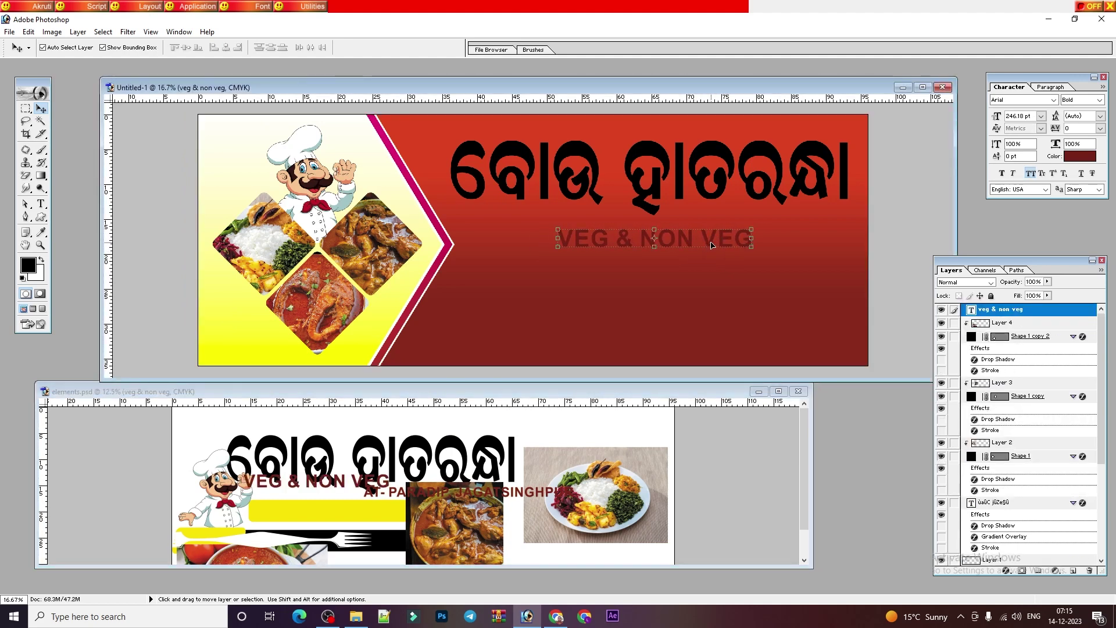
- Draw a wide rounded rectangle with a 60 px radius over the VEG & NON VEG text
{"action": "left_click", "coordinate": [41, 217]}
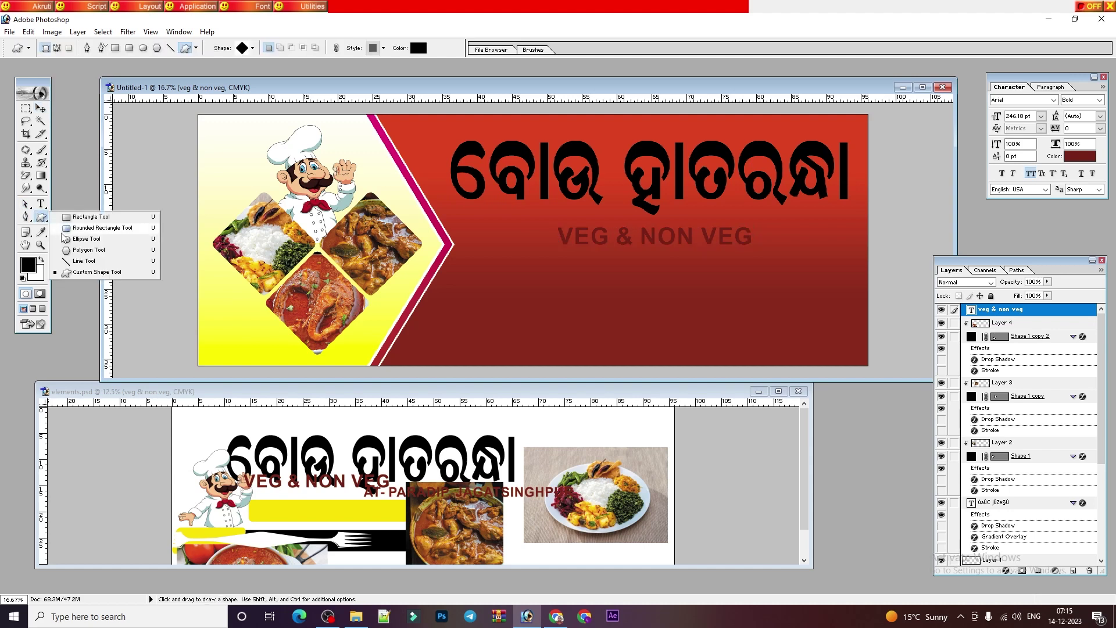
{"action": "left_click", "coordinate": [105, 228]}
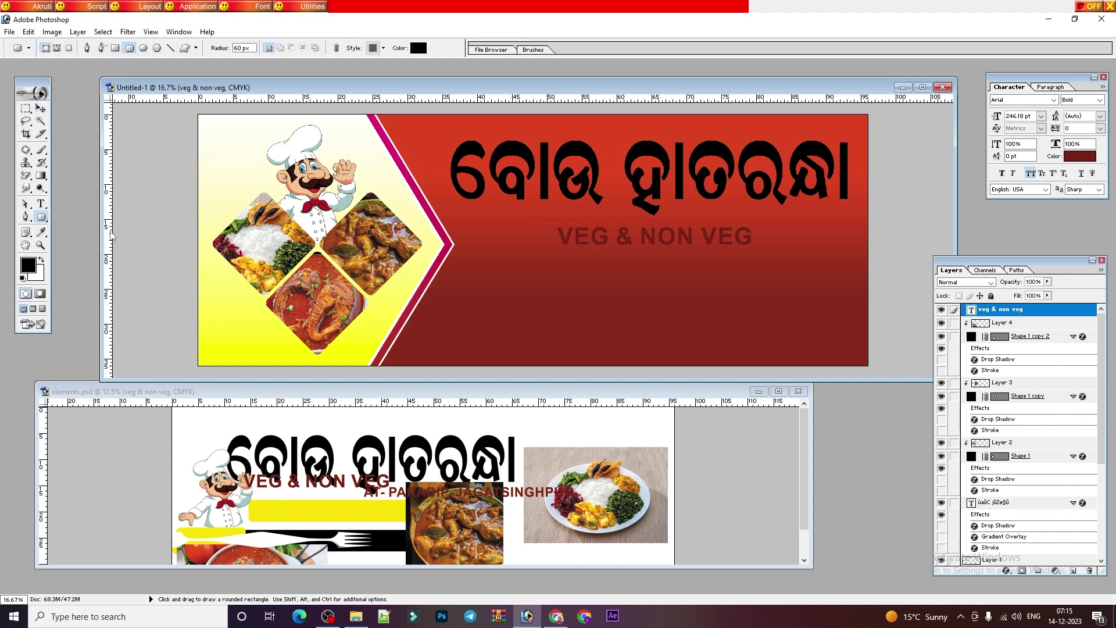
{"action": "left_click_drag", "start_coordinate": [524, 221], "coordinate": [794, 252]}
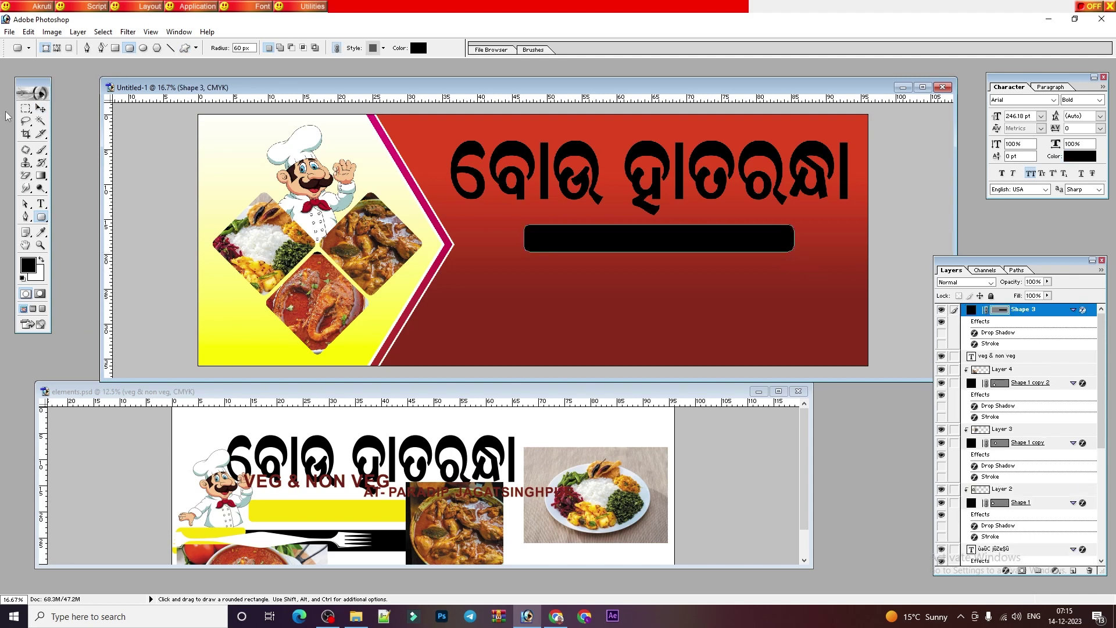
- Change the fill colour of the rounded rectangle, Shape 3, to bright yellow
{"action": "left_click", "coordinate": [41, 108]}
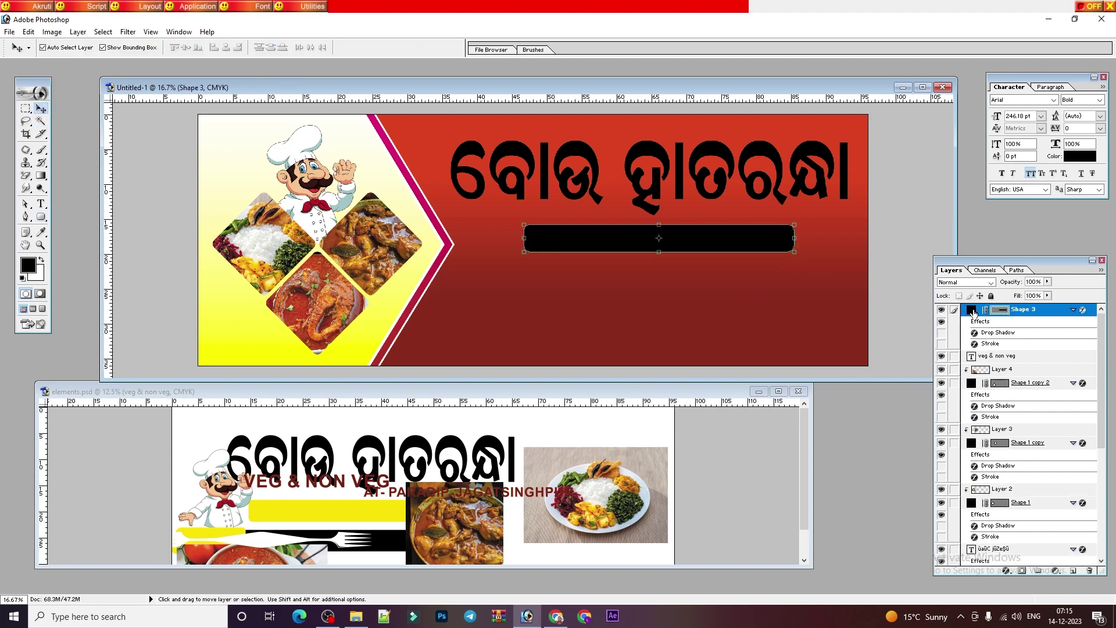
{"action": "double_click", "coordinate": [974, 312]}
{"action": "left_click", "coordinate": [390, 323]}
{"action": "left_click_drag", "start_coordinate": [877, 305], "coordinate": [844, 314]}
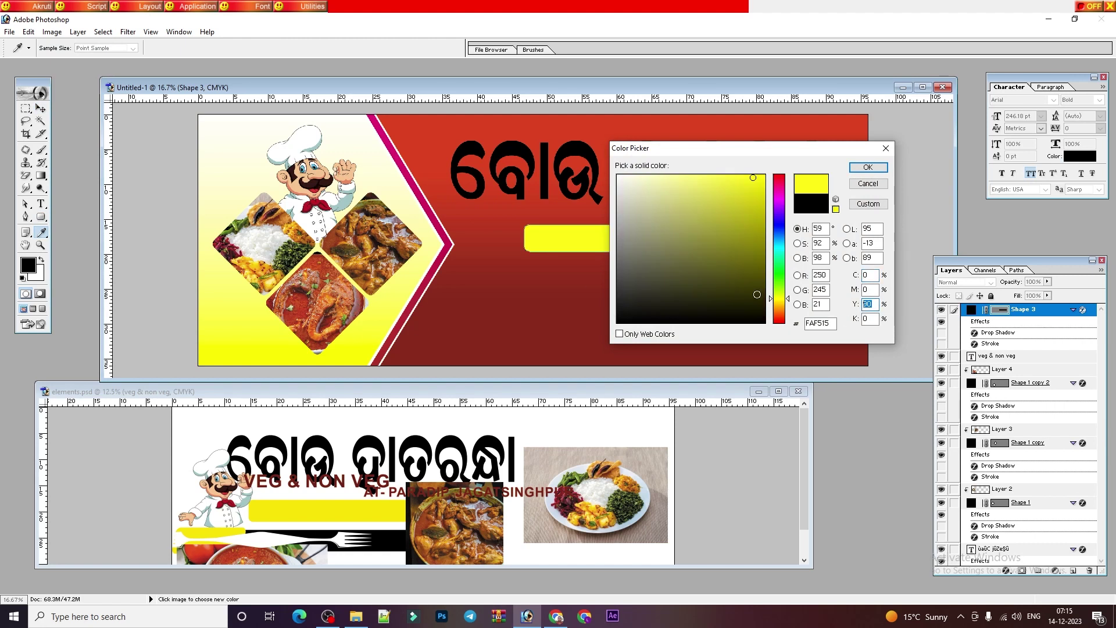
{"action": "key", "text": "Return"}
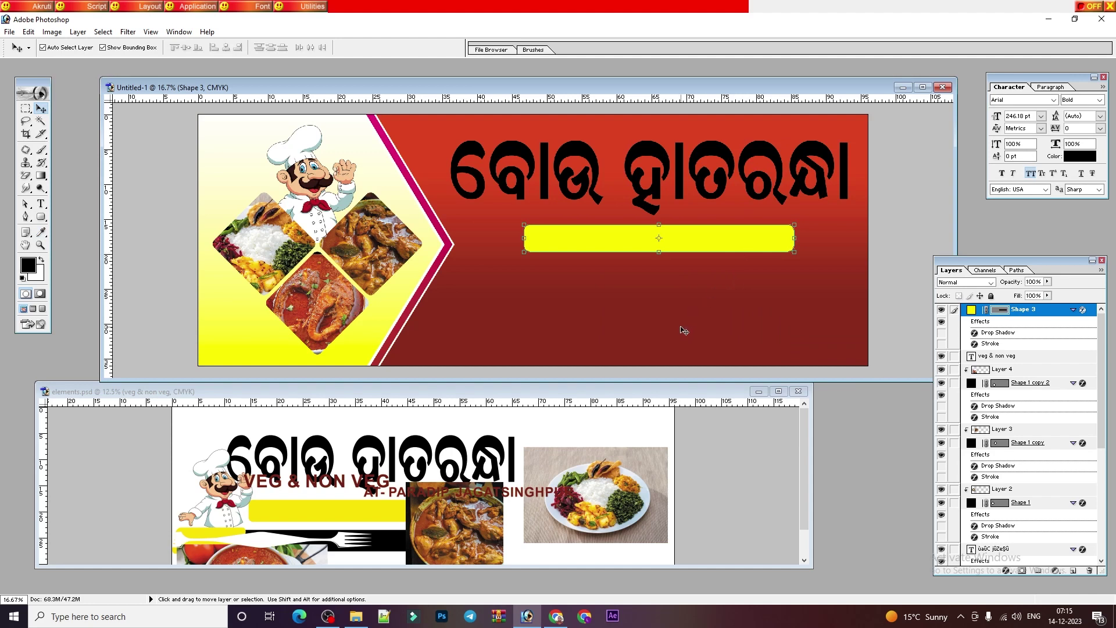
- Send the yellow rounded rectangle behind the VEG & NON VEG text and nudge it up slightly
{"action": "key", "text": "ctrl+bracketleft"}
{"action": "key", "text": "Up"}
{"action": "key", "text": "Up"}
{"action": "key", "text": "Down"}
{"action": "key", "text": "Up"}
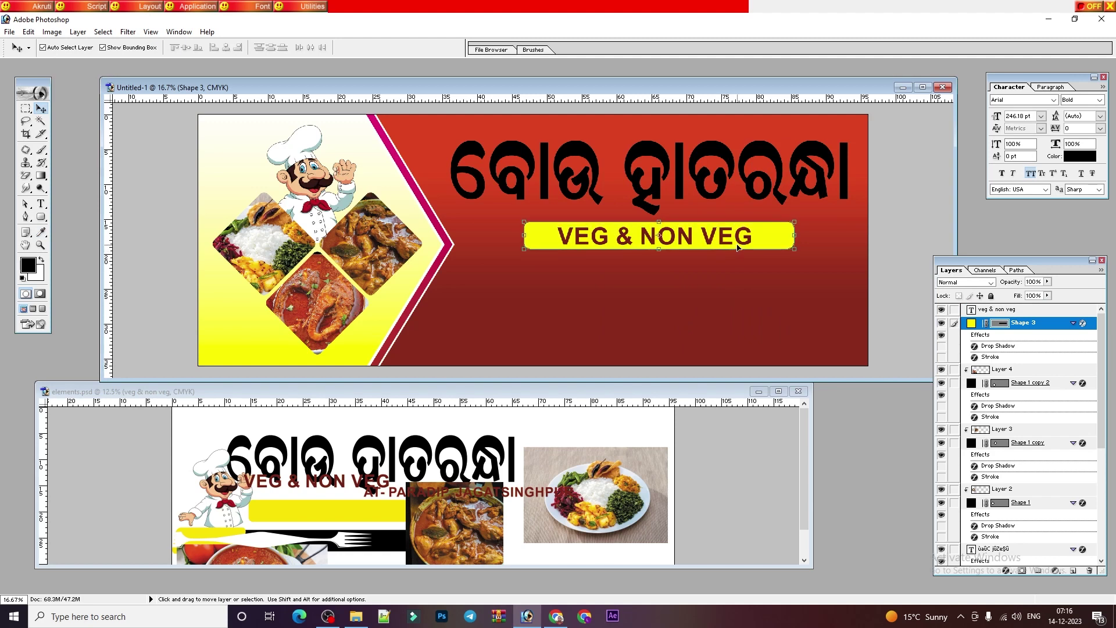
- Enlarge the VEG & NON VEG text slightly and narrow the yellow rectangle to 86.2% of its width
{"action": "left_click", "coordinate": [737, 246]}
{"action": "left_click_drag", "start_coordinate": [752, 247], "coordinate": [778, 235]}
{"action": "key", "text": "Return"}
{"action": "left_click", "coordinate": [793, 238]}
{"action": "key", "text": "ctrl+t"}
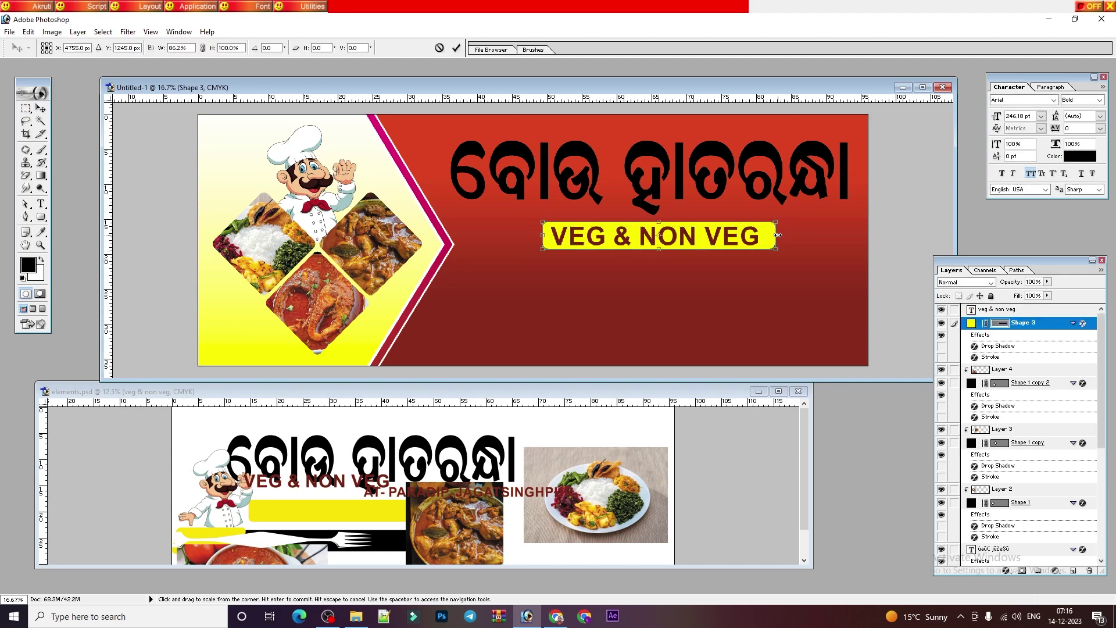
{"action": "left_click", "coordinate": [455, 48]}
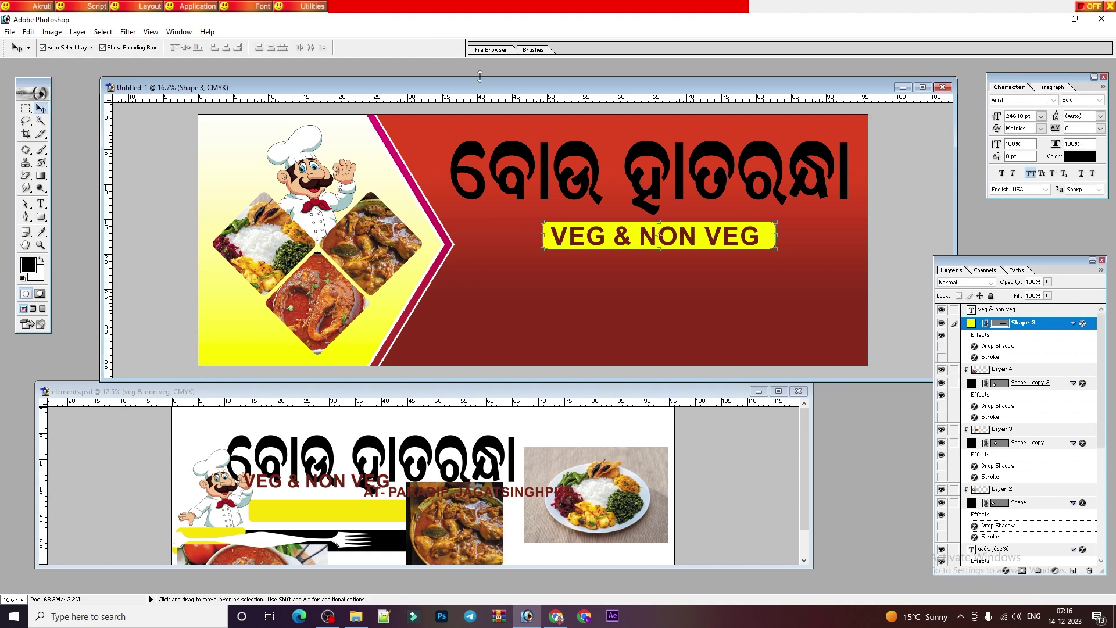
- Scale the VEG & NON VEG text up to 263.77 pt inside the yellow rectangle
{"action": "left_click", "coordinate": [761, 241]}
{"action": "key", "text": "ctrl+t"}
{"action": "left_click_drag", "start_coordinate": [762, 238], "coordinate": [769, 239]}
{"action": "key", "text": "Return"}
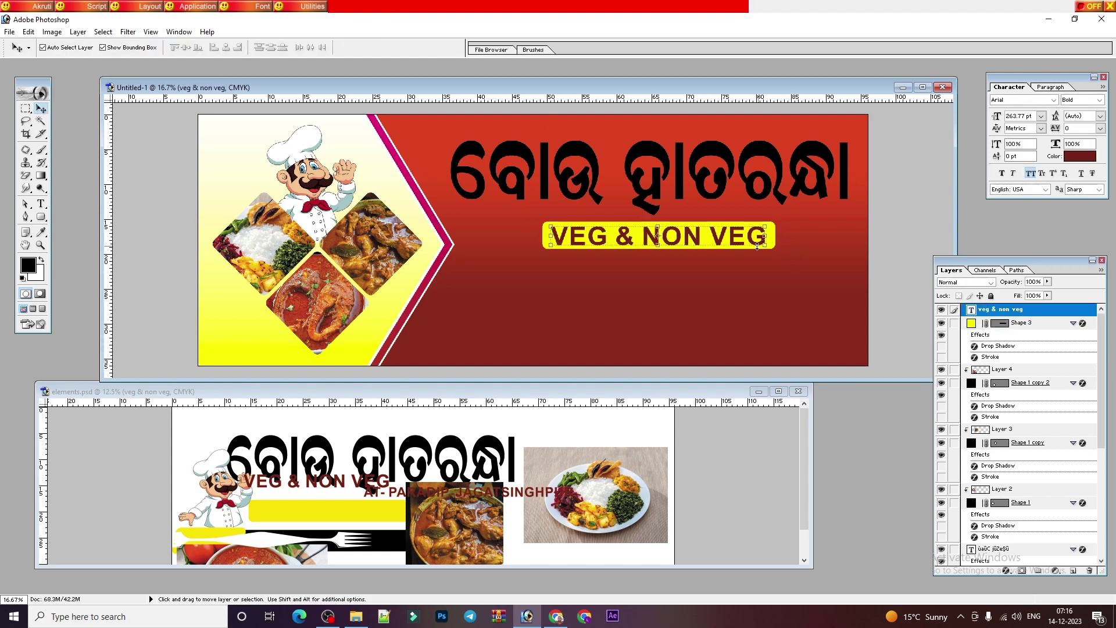
- Change the colour of the entire VEG & NON VEG text to dark green
{"action": "key", "text": "ctrl+plus"}
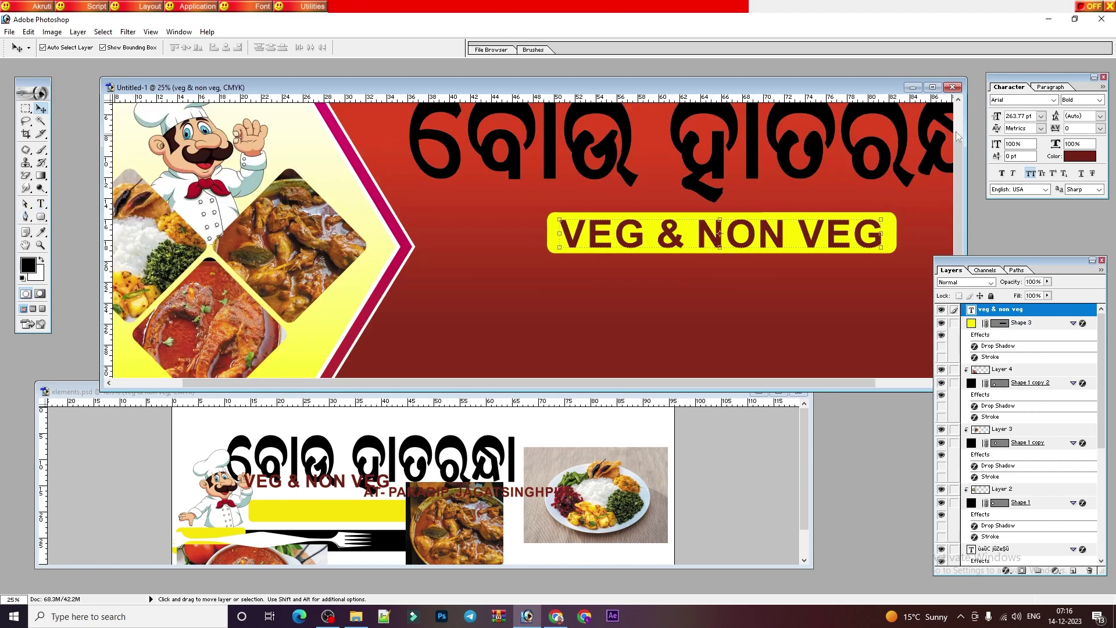
{"action": "left_click", "coordinate": [1078, 157]}
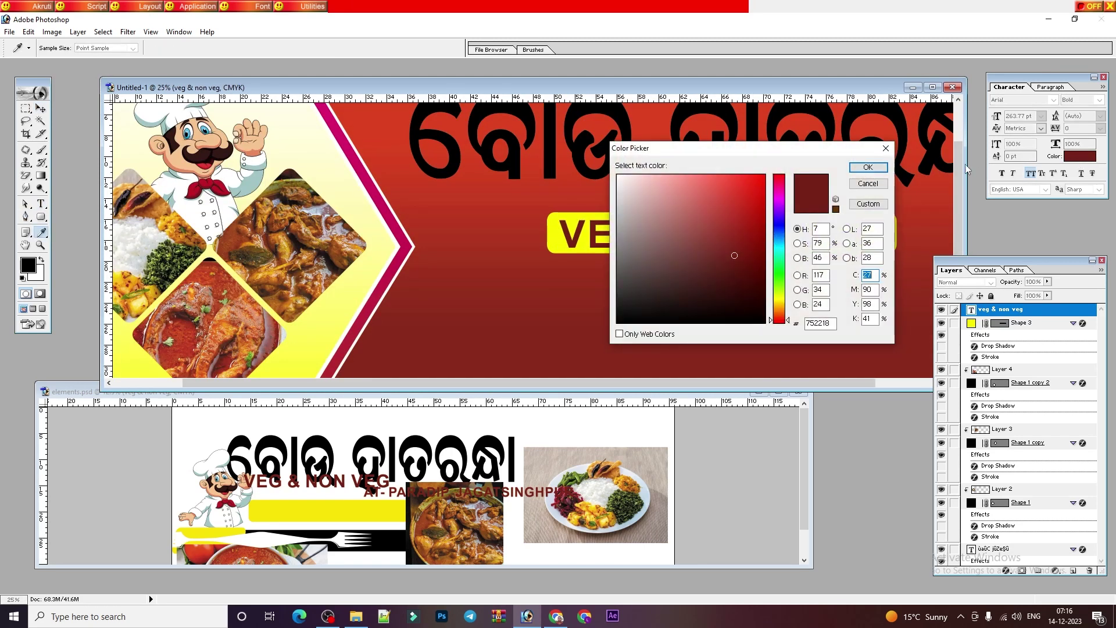
{"action": "left_click", "coordinate": [777, 276]}
{"action": "left_click_drag", "start_coordinate": [756, 262], "coordinate": [764, 260]}
{"action": "key", "text": "Return"}
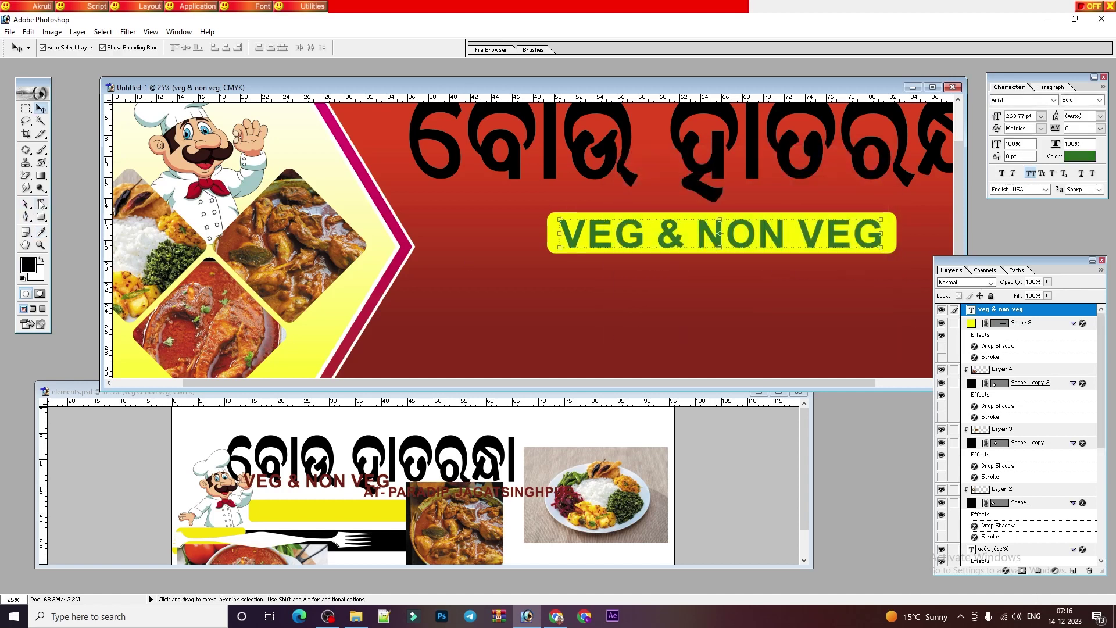
- Colour only the words NON VEG in the label red, FF0000
{"action": "left_click", "coordinate": [41, 203]}
{"action": "left_click", "coordinate": [701, 240]}
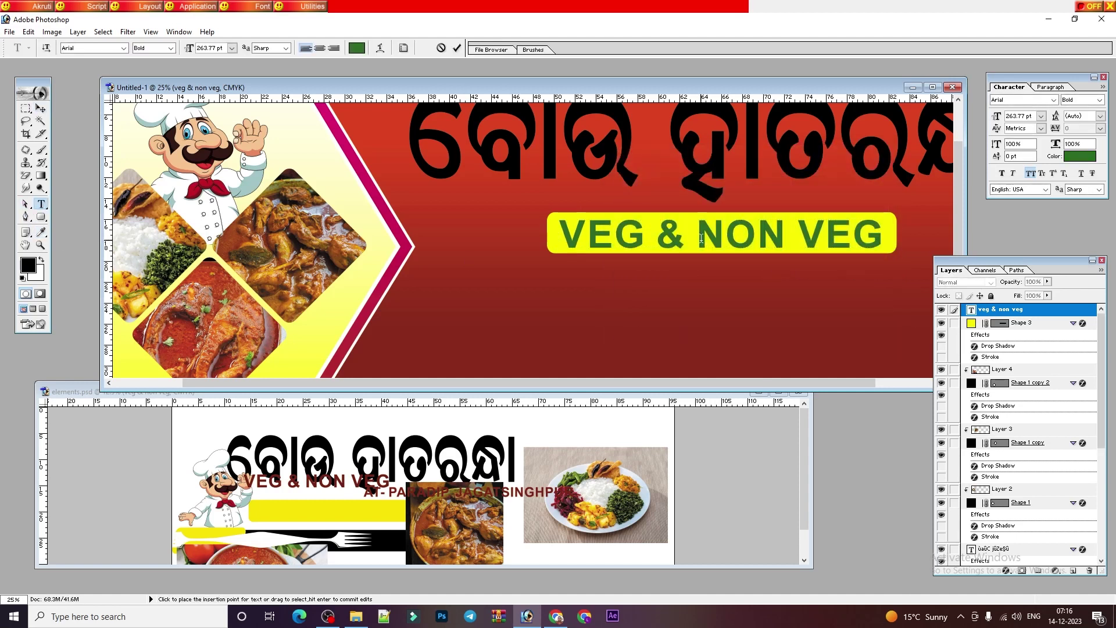
{"action": "key", "text": "ctrl+shift+Right"}
{"action": "key", "text": "ctrl+shift+Right"}
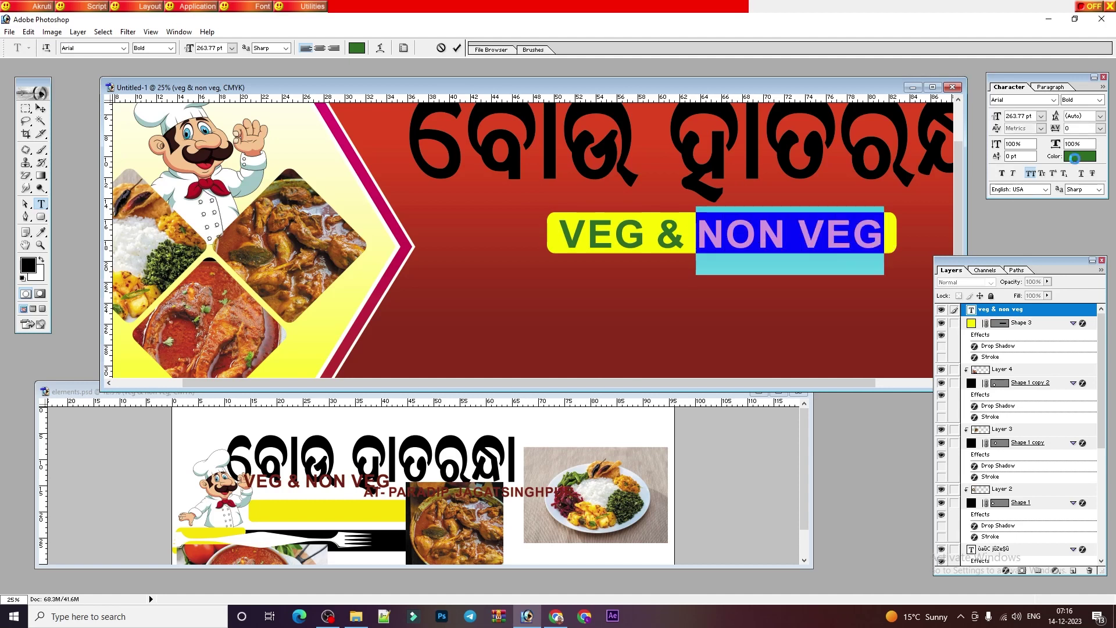
{"action": "left_click", "coordinate": [1075, 158]}
{"action": "left_click_drag", "start_coordinate": [732, 199], "coordinate": [792, 150]}
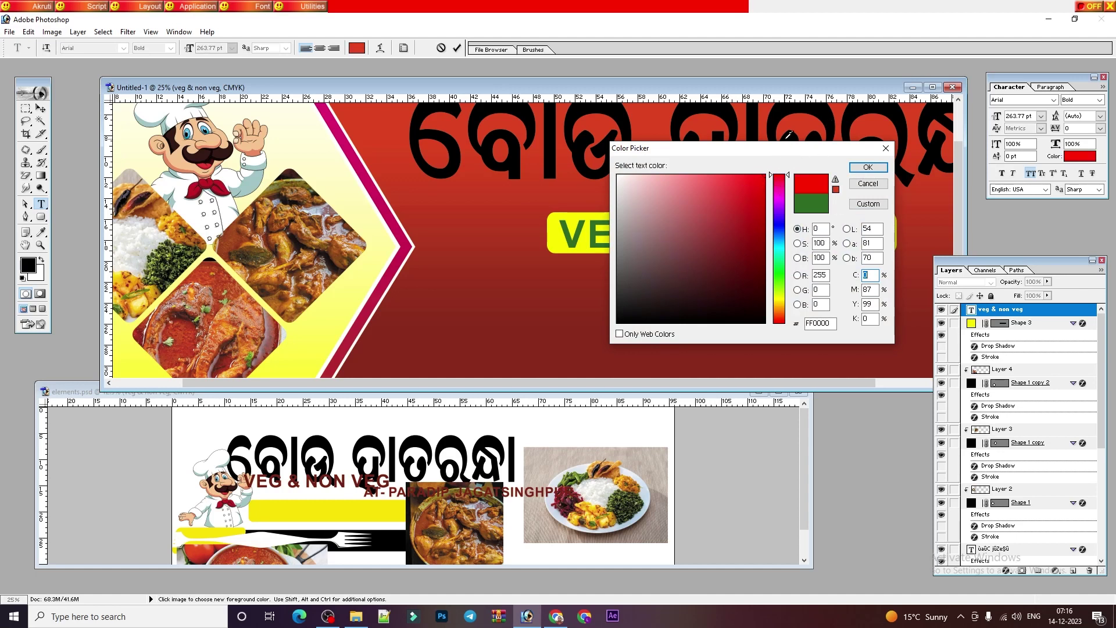
{"action": "left_click", "coordinate": [868, 168]}
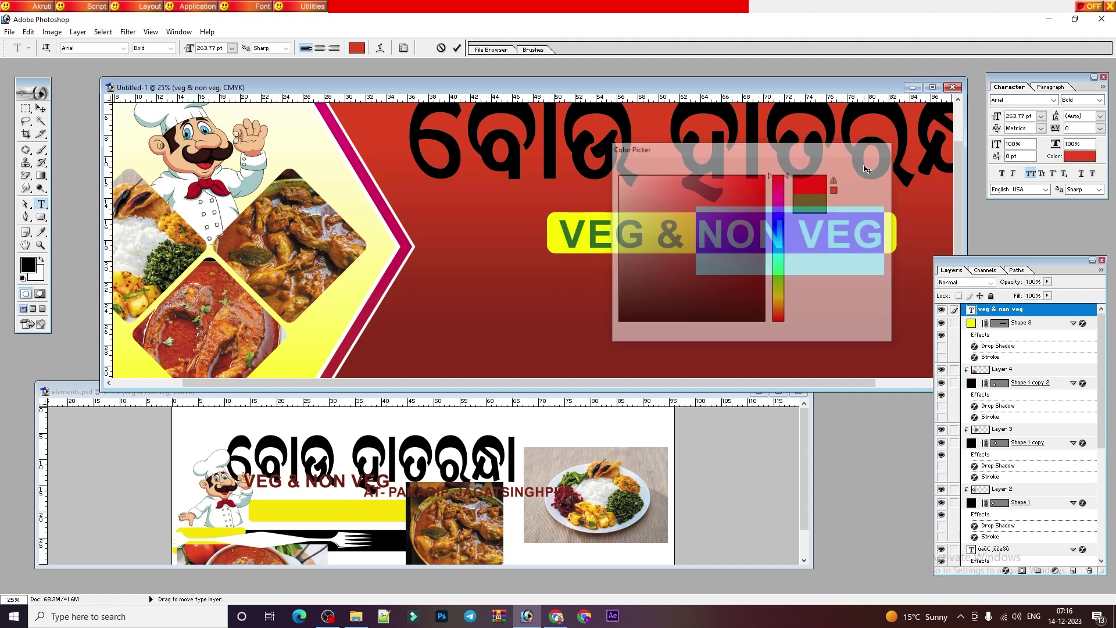
- Colour the ampersand in the VEG & NON VEG text dark blue, 011C80, and commit the text edit
{"action": "left_click_drag", "start_coordinate": [685, 235], "coordinate": [655, 235]}
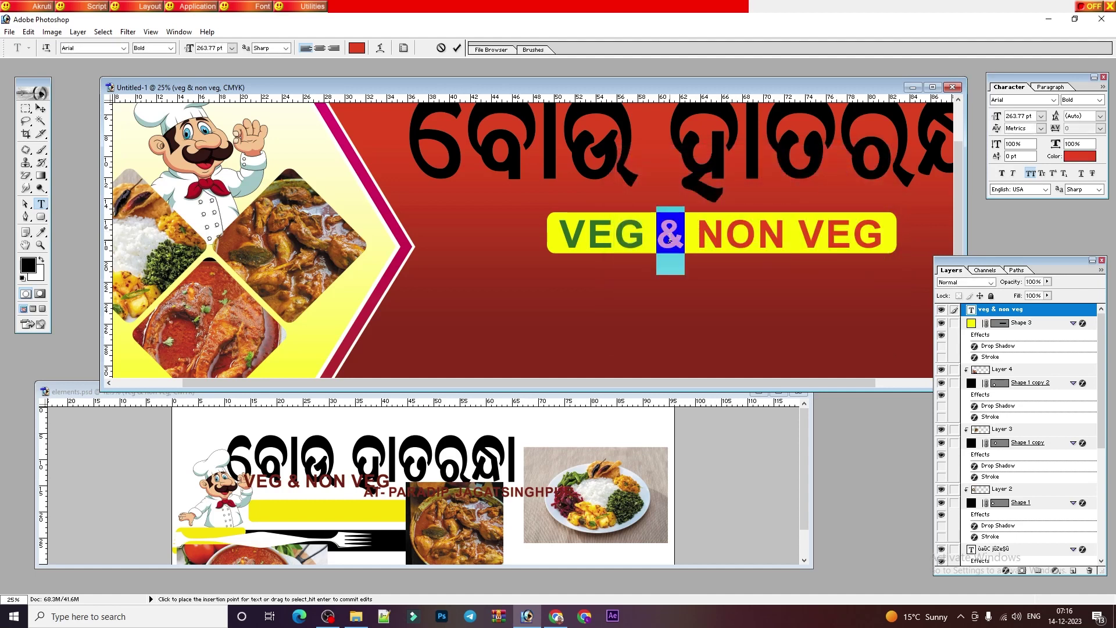
{"action": "left_click", "coordinate": [1075, 155]}
{"action": "left_click", "coordinate": [779, 231]}
{"action": "left_click_drag", "start_coordinate": [778, 230], "coordinate": [778, 232]}
{"action": "left_click", "coordinate": [764, 248]}
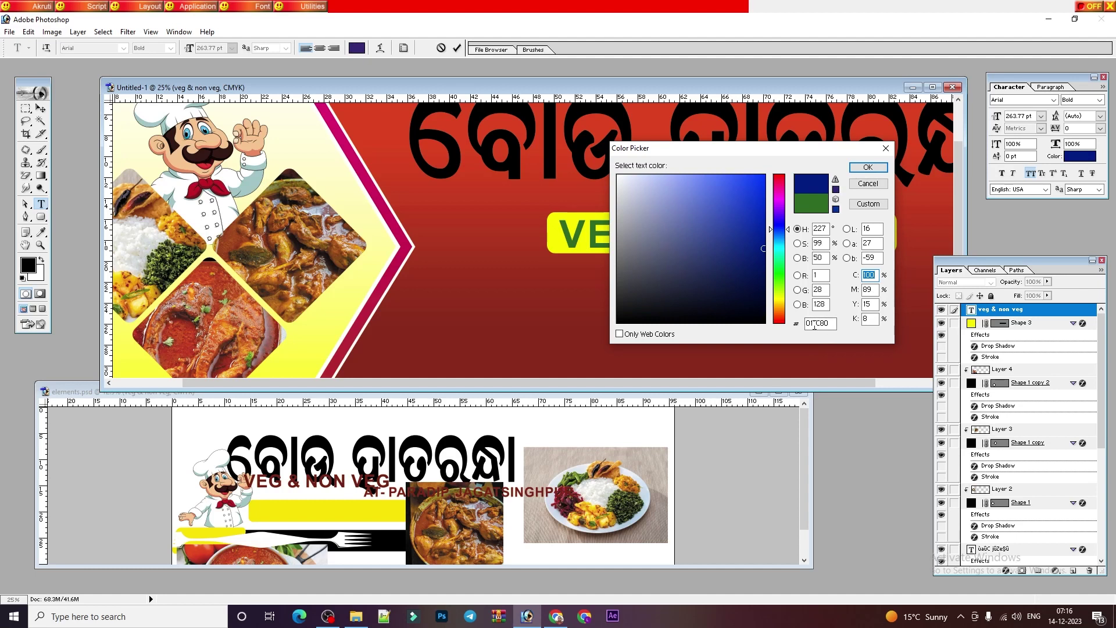
{"action": "left_click", "coordinate": [867, 168]}
{"action": "key", "text": "ctrl+Return"}
- Link the yellow rectangle, Shape 3, with the veg & non veg text layer
{"action": "key", "text": "v"}
{"action": "key", "text": "shift"}
{"action": "right_click", "coordinate": [888, 234]}
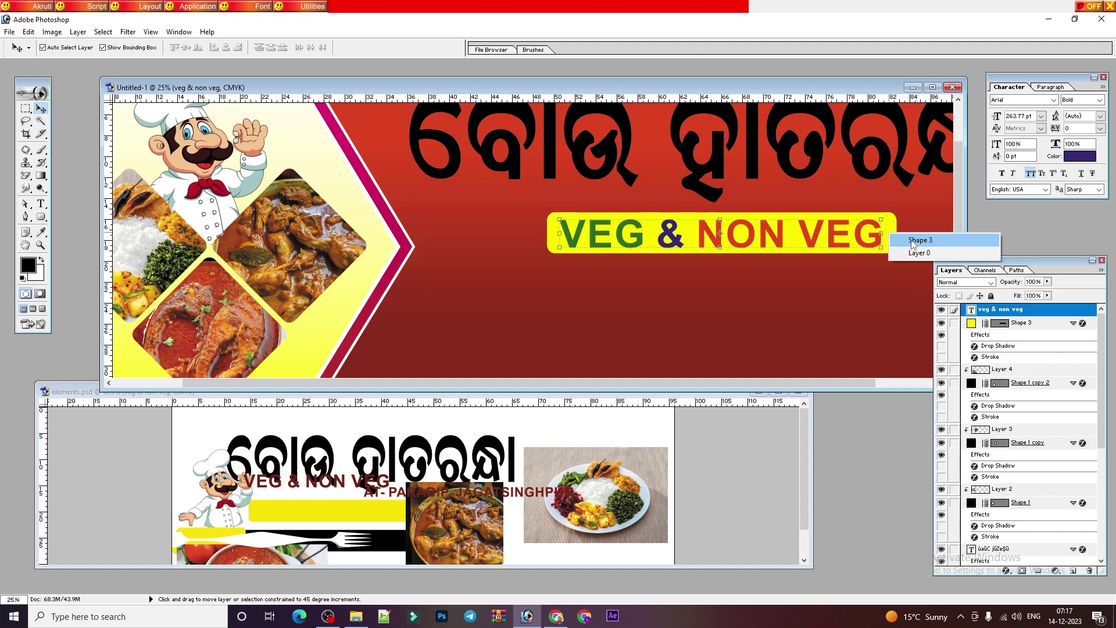
{"action": "left_click", "coordinate": [914, 241], "text": "shift"}
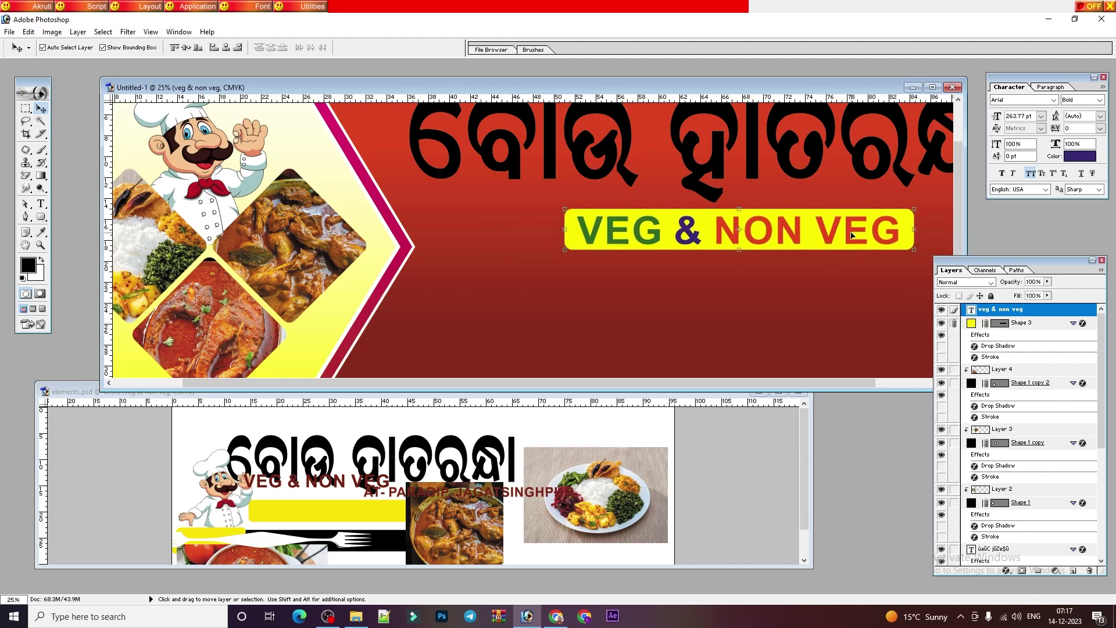
{"action": "key", "text": "ctrl+minus"}
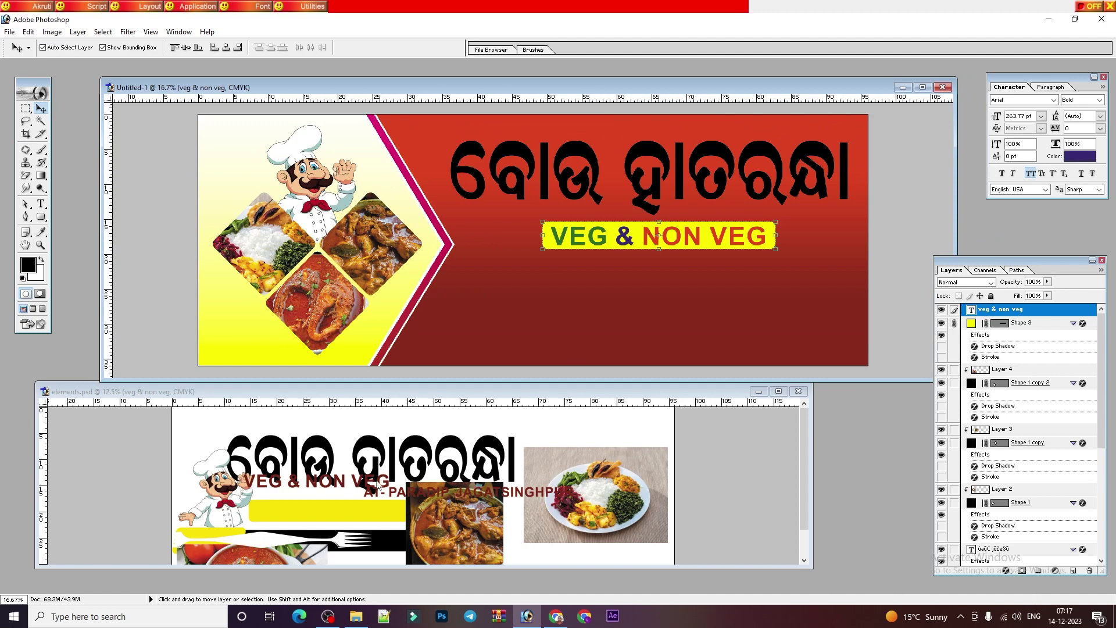
- Copy the address text from elements.psd to the banner, below the yellow VEG & NON VEG label
{"action": "left_click", "coordinate": [378, 496]}
{"action": "key", "text": "ctrl+t"}
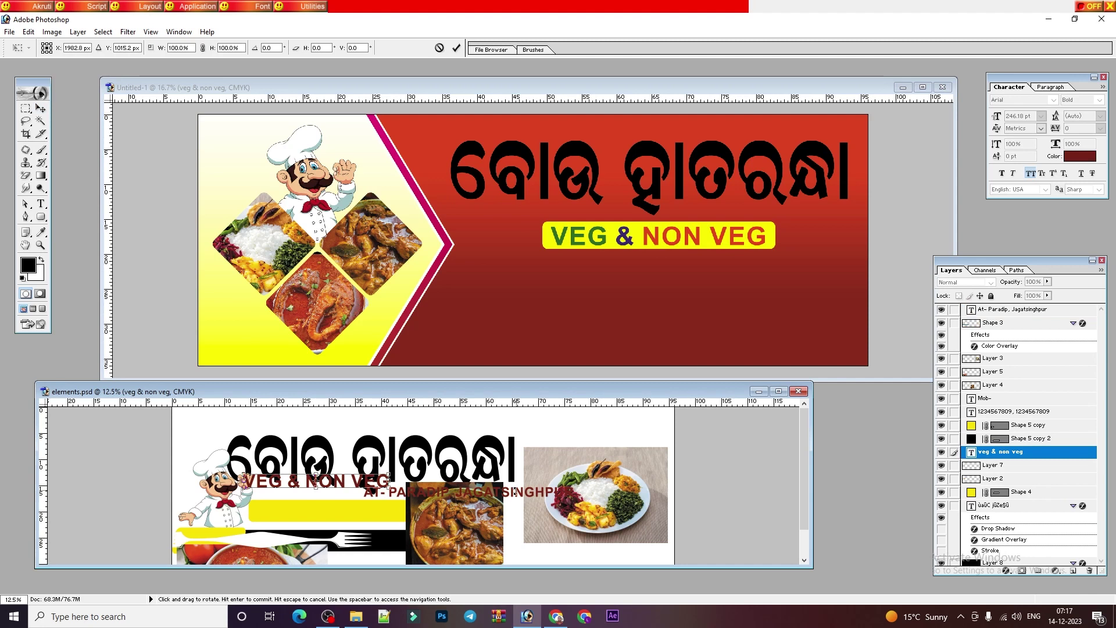
{"action": "key", "text": "Return"}
{"action": "left_click", "coordinate": [533, 494]}
{"action": "left_click_drag", "start_coordinate": [532, 494], "coordinate": [720, 281]}
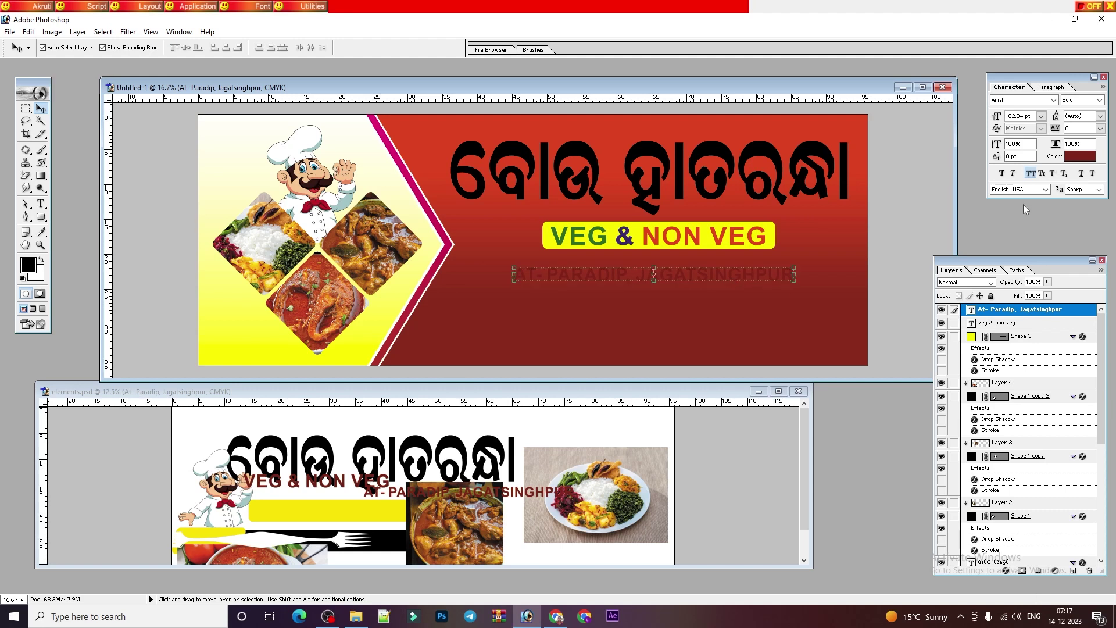
- Set the address text colour to white, FFFFFF, and nudge it up closer to the yellow label
{"action": "left_click", "coordinate": [1083, 154]}
{"action": "left_click", "coordinate": [621, 189]}
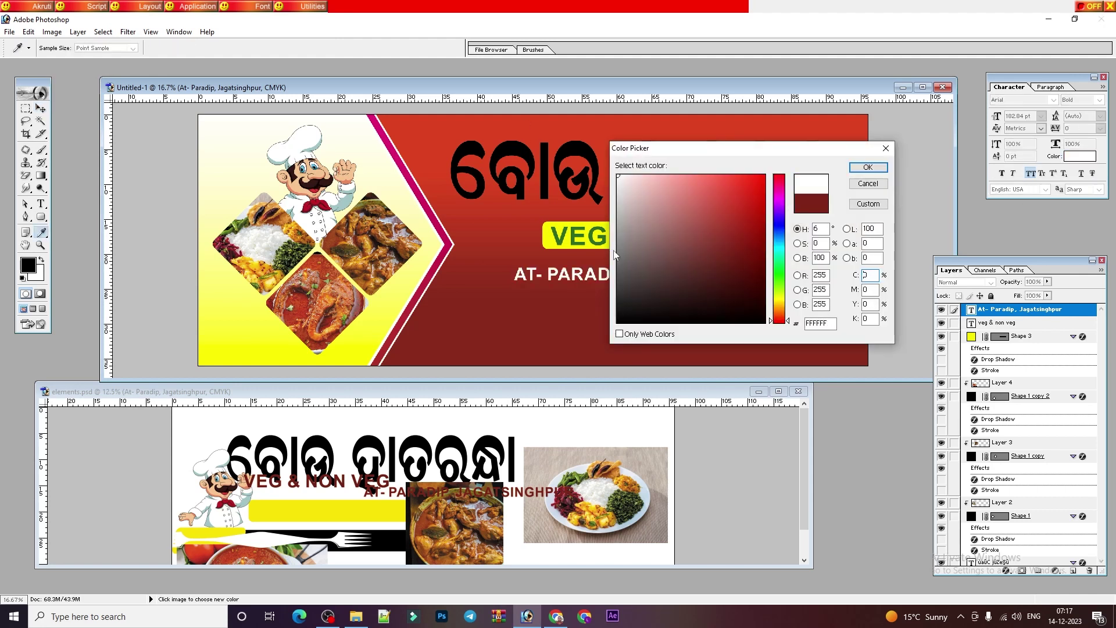
{"action": "key", "text": "Return"}
{"action": "key", "text": "Up"}
{"action": "key", "text": "Up"}
{"action": "key", "text": "Up"}
{"action": "key", "text": "Up"}
{"action": "key", "text": "Up"}
{"action": "key", "text": "Up"}
{"action": "key", "text": "Up"}
{"action": "key", "text": "Up"}
{"action": "key", "text": "Up"}
{"action": "key", "text": "Up"}
{"action": "key", "text": "Up"}
{"action": "key", "text": "Up"}
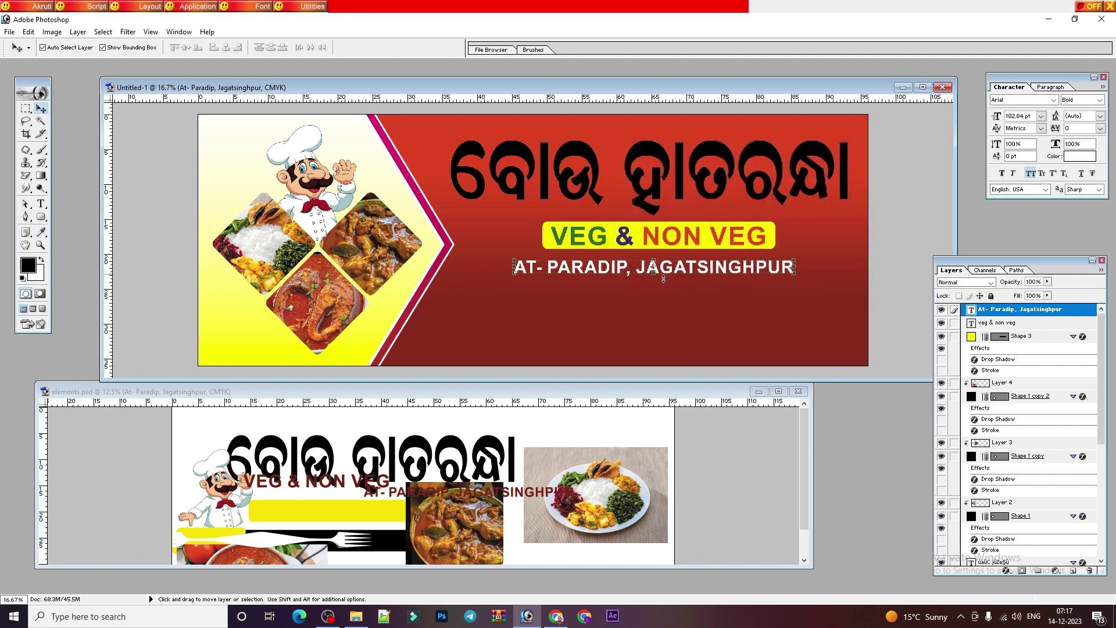
- Shift the VEG & NON VEG label and address text down, and nudge the Odia headline up slightly, to open a gap between them
{"action": "left_click", "coordinate": [328, 527]}
{"action": "left_click", "coordinate": [732, 169]}
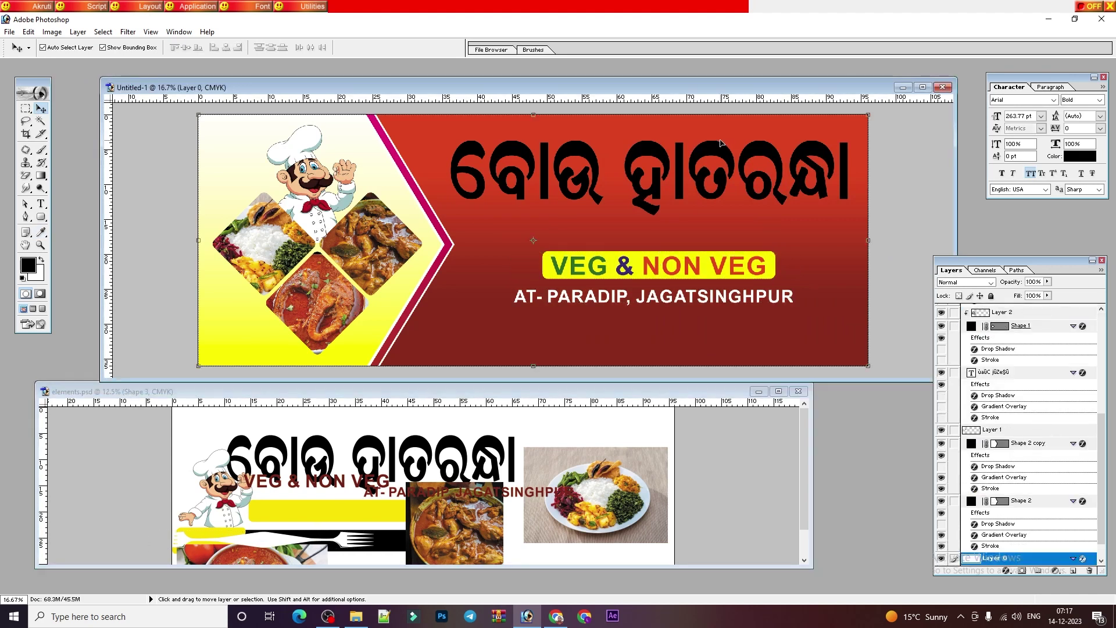
{"action": "key", "text": "Up"}
{"action": "key", "text": "Up"}
{"action": "key", "text": "Up"}
{"action": "key", "text": "Up"}
{"action": "key", "text": "Up"}
{"action": "key", "text": "Up"}
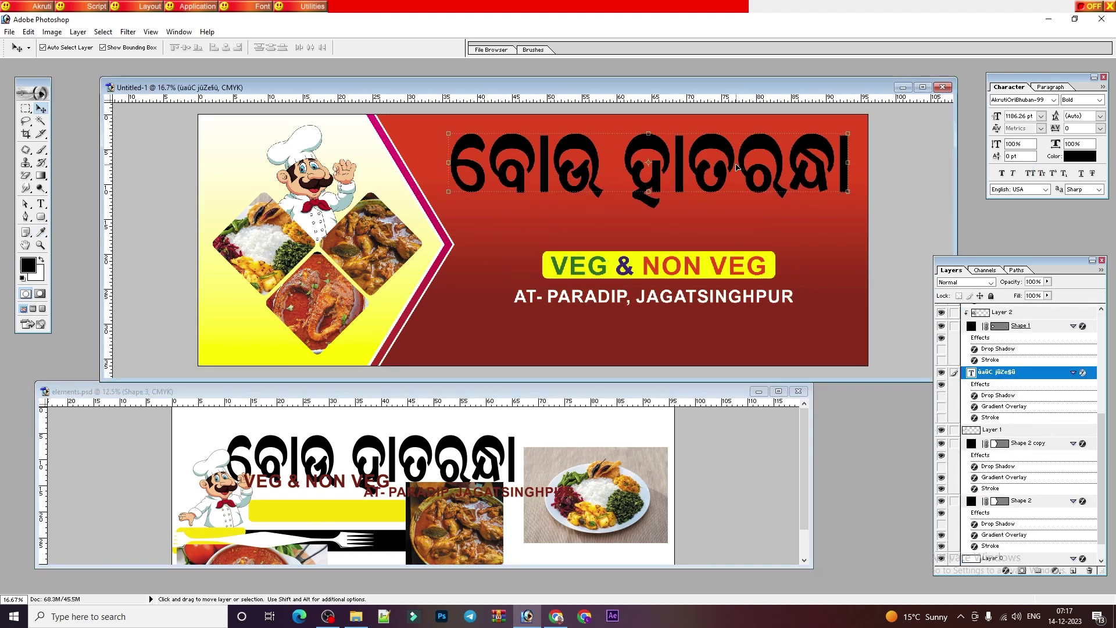
- Add a white-to-yellow linear gradient overlay to the Odia headline, with the white stop at 21%
{"action": "left_click", "coordinate": [1018, 577]}
{"action": "left_click", "coordinate": [1023, 535]}
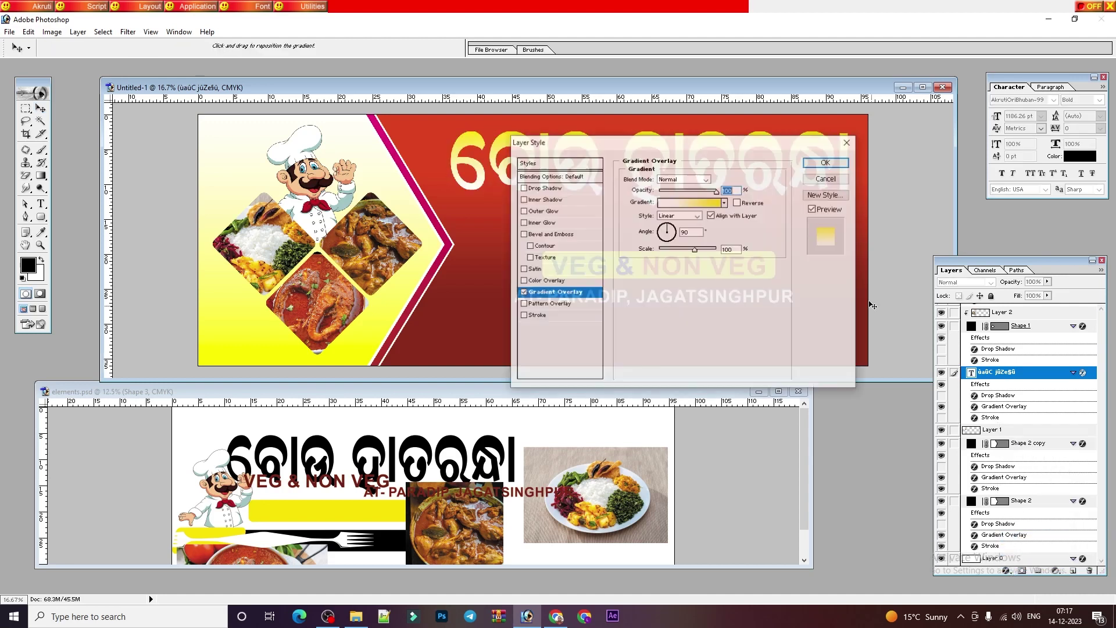
{"action": "left_click", "coordinate": [682, 209]}
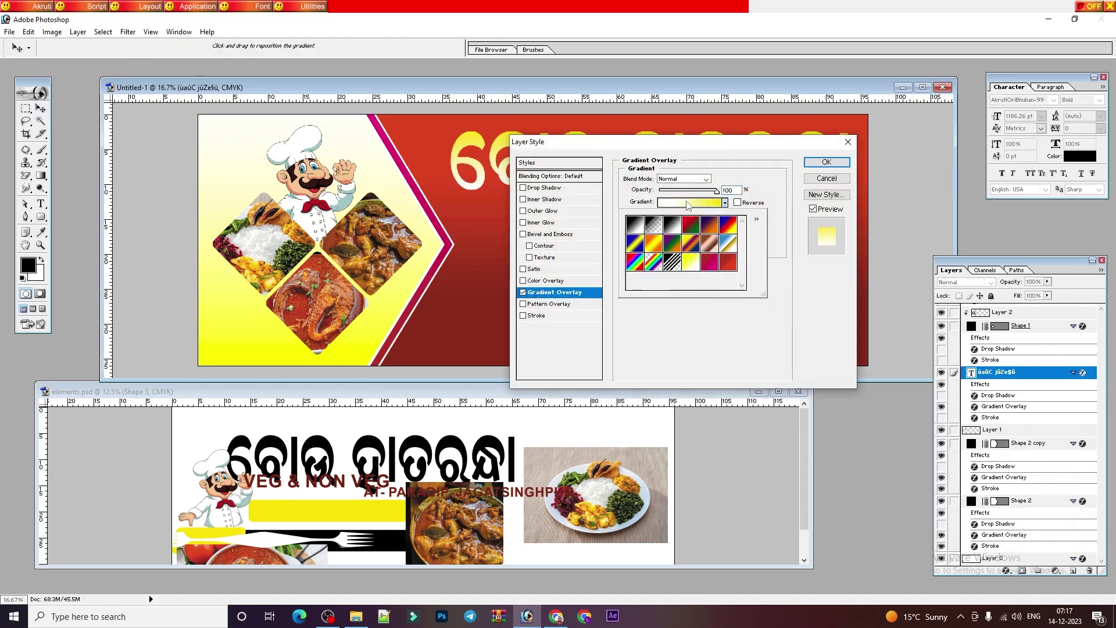
{"action": "left_click", "coordinate": [689, 202]}
{"action": "left_click", "coordinate": [325, 372]}
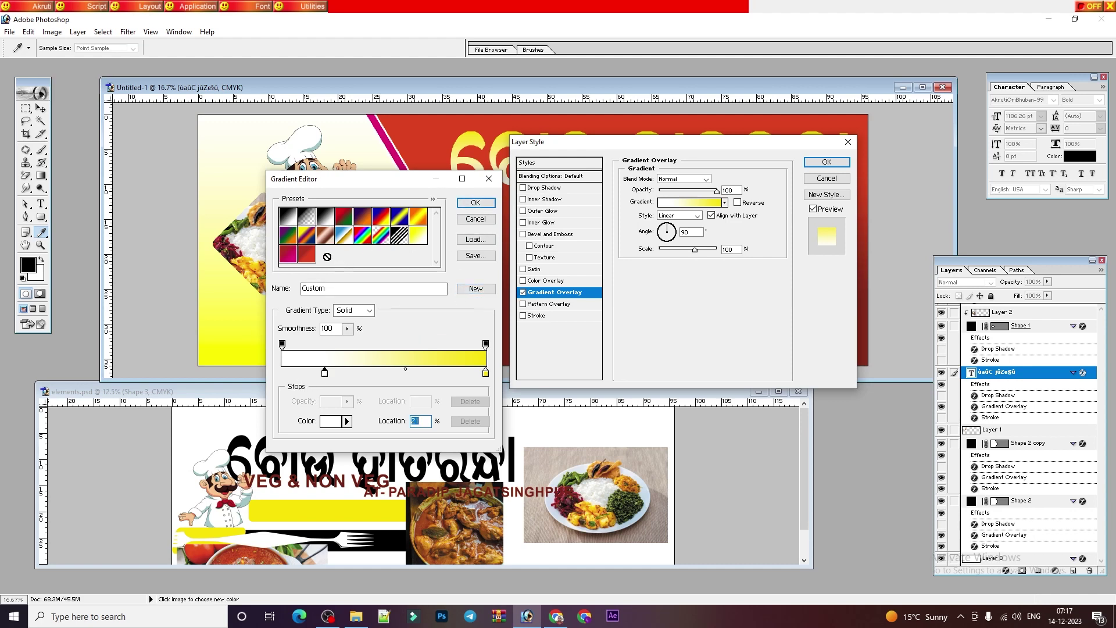
{"action": "left_click", "coordinate": [475, 202]}
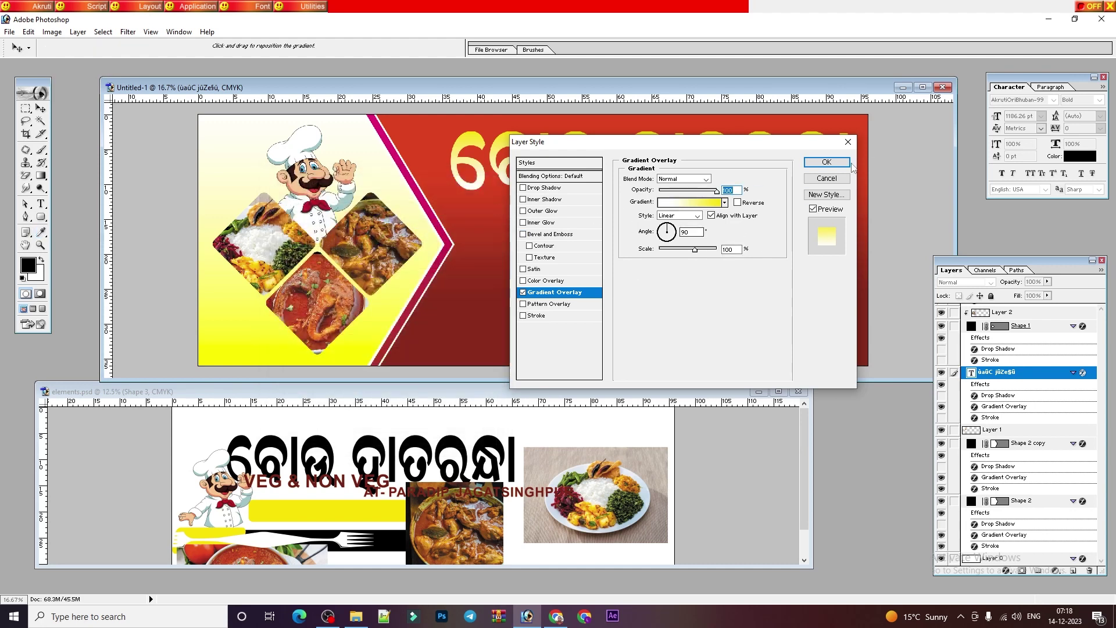
- Add a 13 px outside stroke in black, 000000, to the Odia headline
{"action": "left_click", "coordinate": [545, 315]}
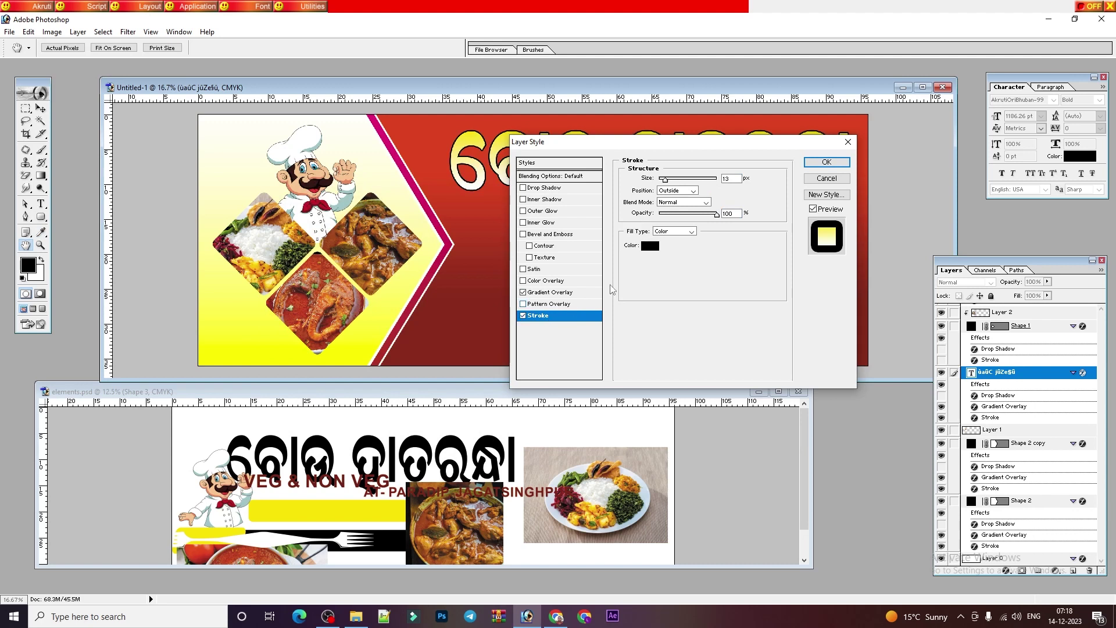
{"action": "left_click", "coordinate": [656, 245]}
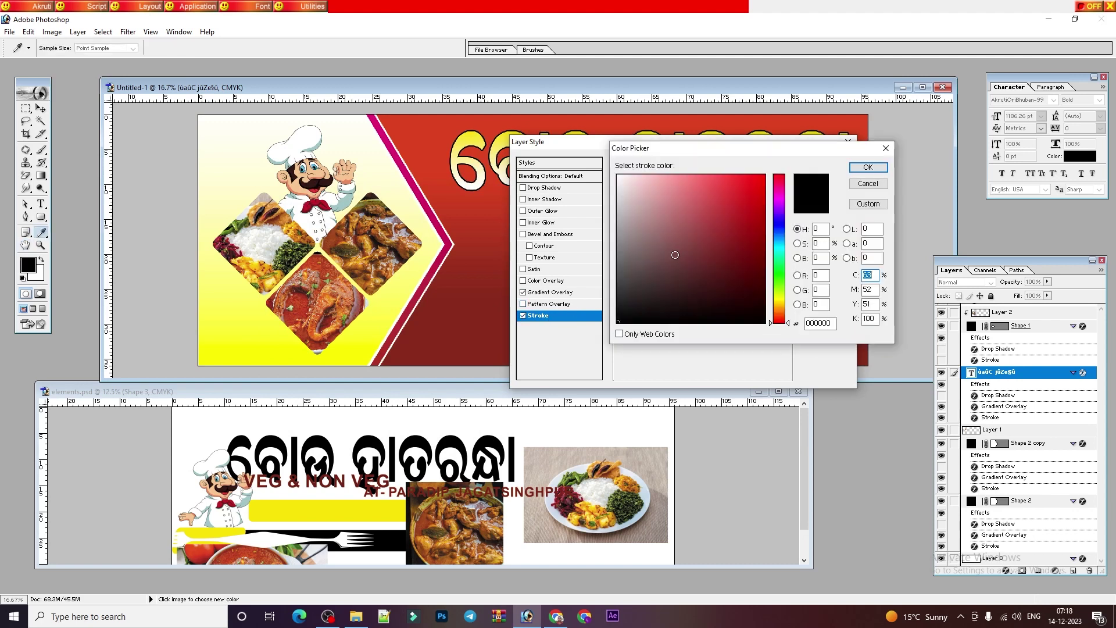
{"action": "left_click", "coordinate": [864, 165]}
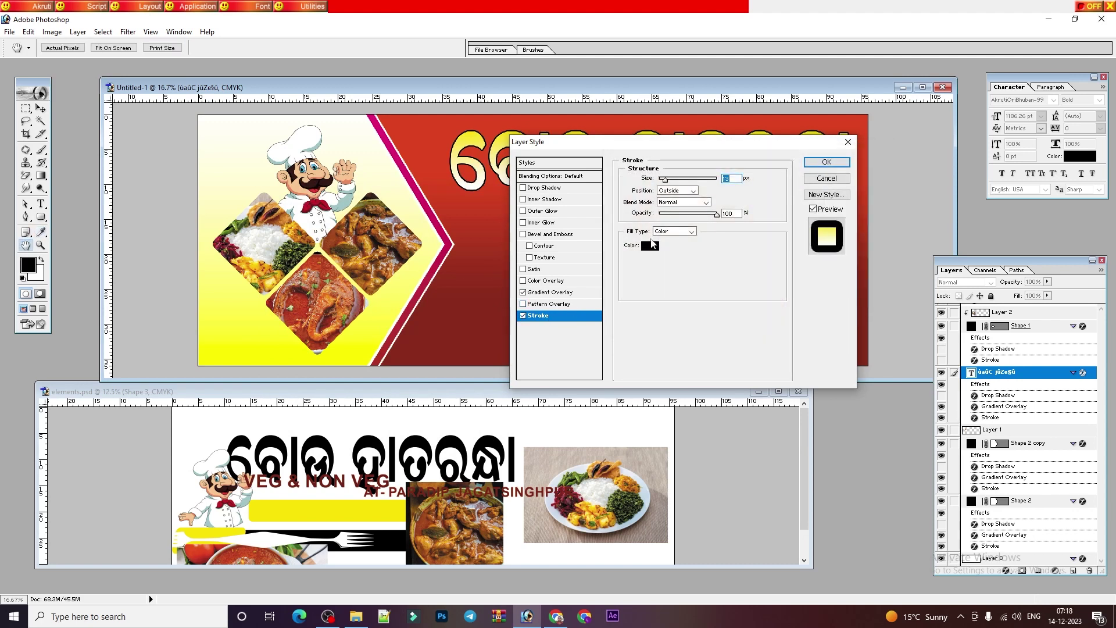
{"action": "left_click", "coordinate": [651, 246]}
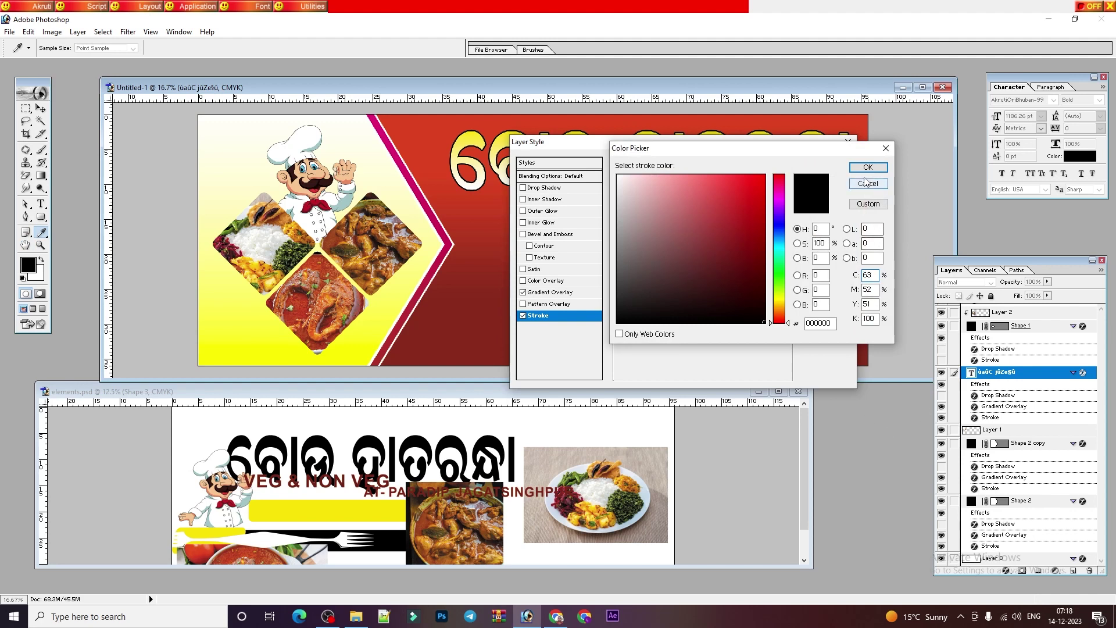
{"action": "left_click", "coordinate": [861, 166]}
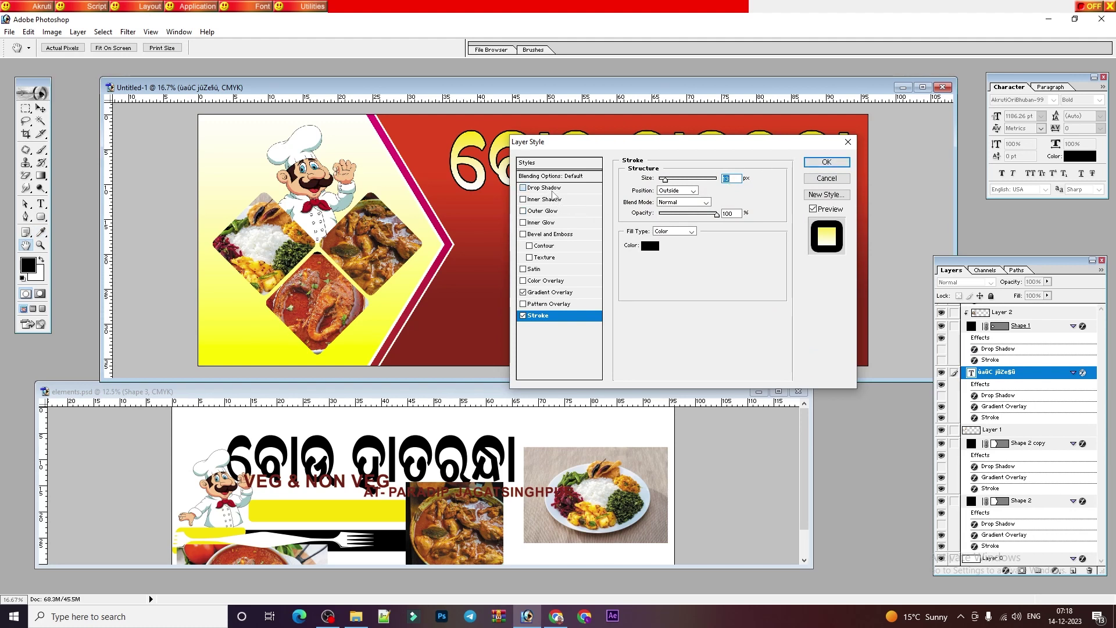
- Add a drop shadow to the headline with angle -10°, distance 47 px, size 24 px and opacity 77%, and apply the layer style
{"action": "left_click", "coordinate": [551, 189]}
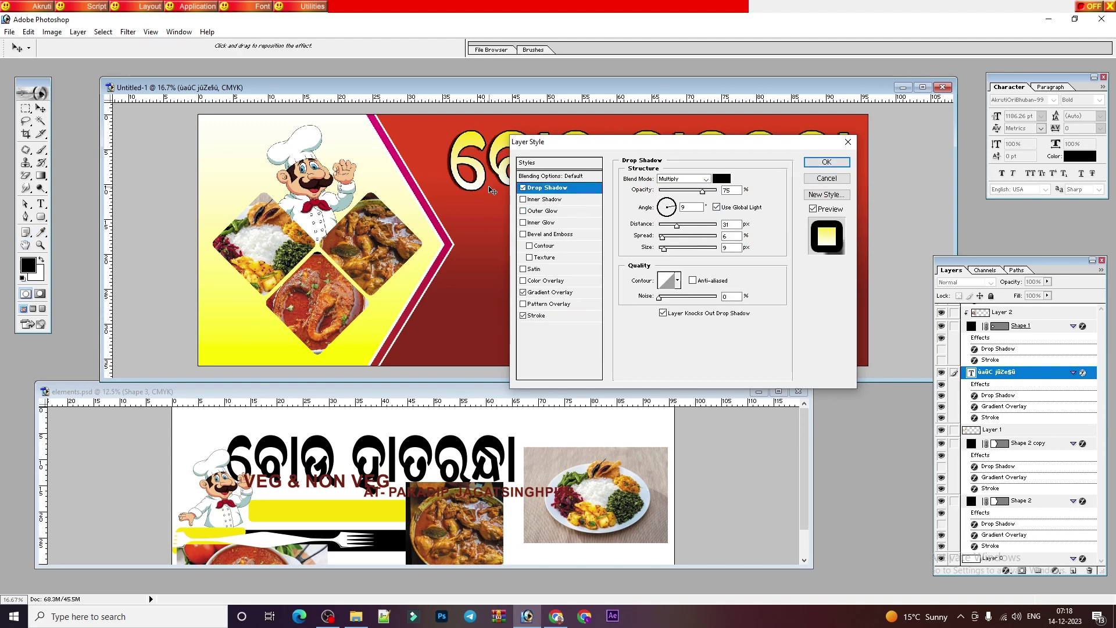
{"action": "left_click_drag", "start_coordinate": [492, 191], "coordinate": [492, 190]}
{"action": "left_click_drag", "start_coordinate": [669, 208], "coordinate": [673, 203]}
{"action": "left_click_drag", "start_coordinate": [491, 194], "coordinate": [491, 191]}
{"action": "left_click_drag", "start_coordinate": [628, 239], "coordinate": [627, 242]}
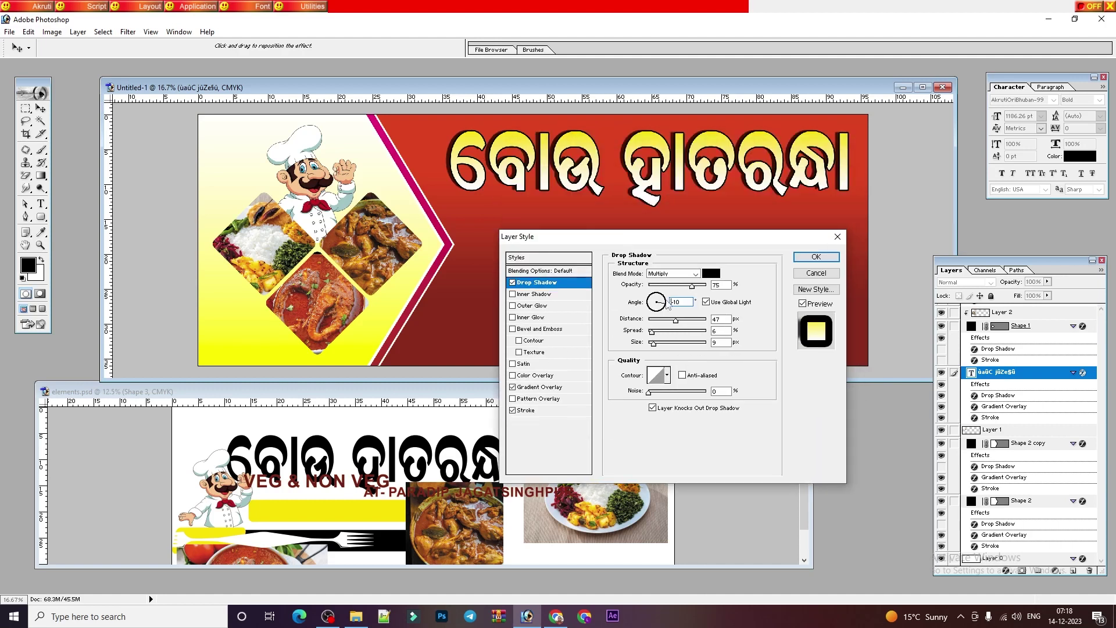
{"action": "left_click_drag", "start_coordinate": [653, 343], "coordinate": [659, 347]}
{"action": "left_click_drag", "start_coordinate": [694, 288], "coordinate": [693, 285]}
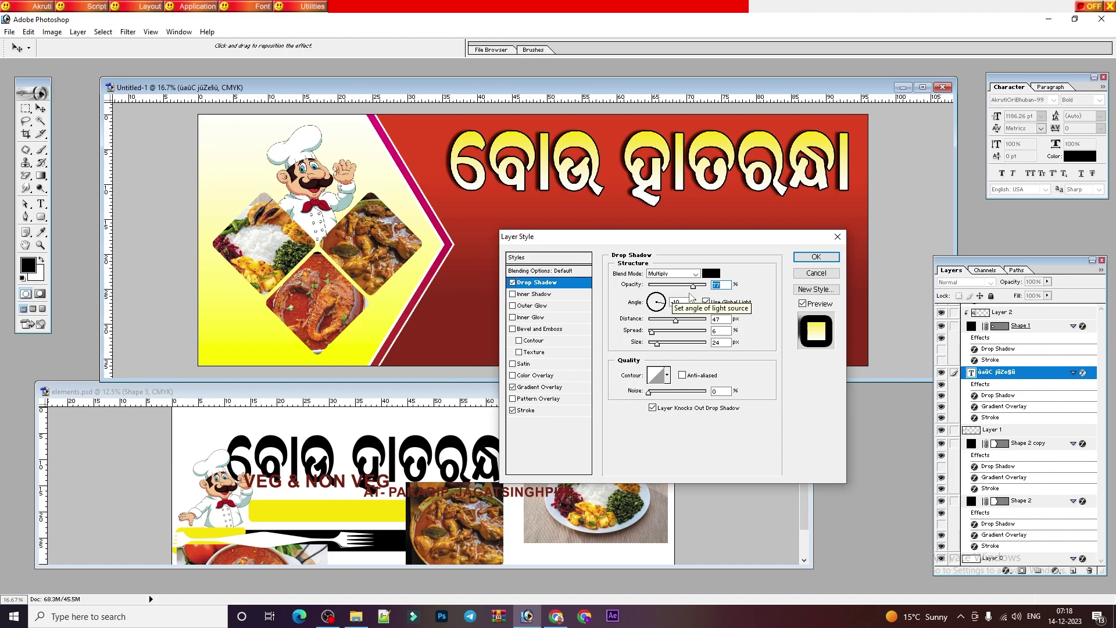
{"action": "left_click", "coordinate": [823, 257]}
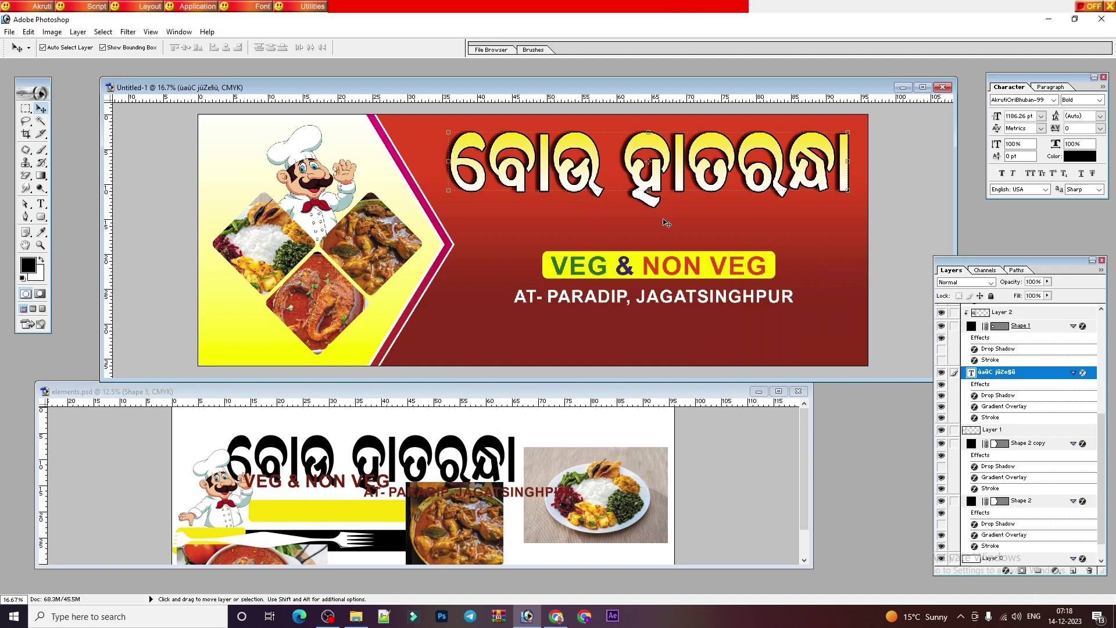
- Copy the white fork ornament from elements.psd to below the headline, and the yellow-and-black bar to below the address text
{"action": "left_click", "coordinate": [673, 272]}
{"action": "left_click", "coordinate": [345, 546]}
{"action": "left_click_drag", "start_coordinate": [344, 547], "coordinate": [761, 227]}
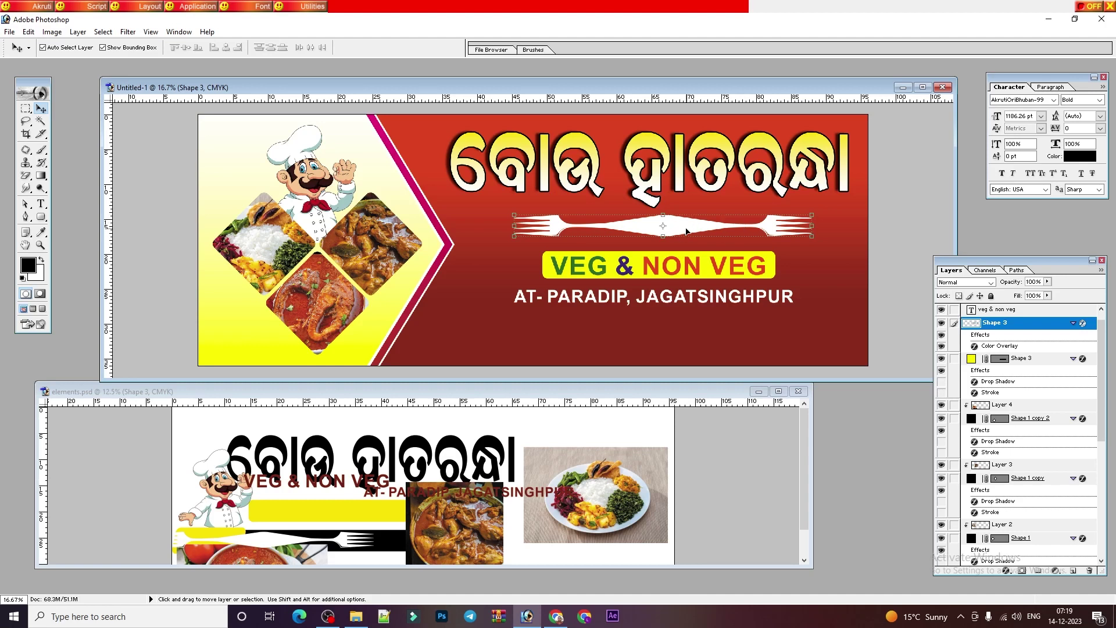
{"action": "left_click_drag", "start_coordinate": [679, 224], "coordinate": [681, 228]}
{"action": "left_click", "coordinate": [384, 549]}
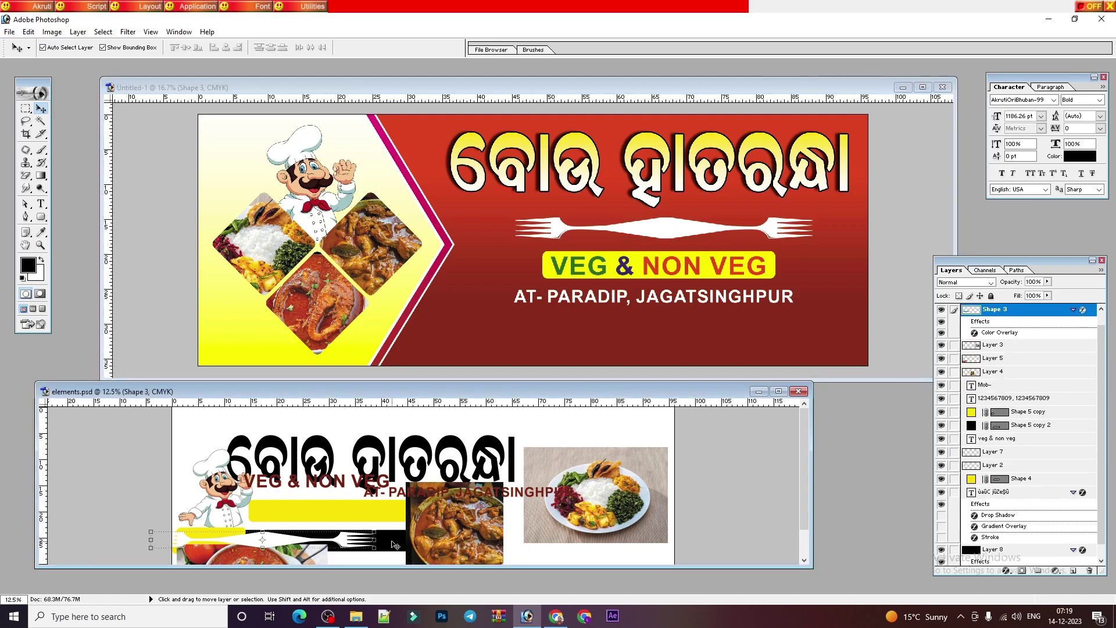
{"action": "left_click_drag", "start_coordinate": [399, 547], "coordinate": [747, 331]}
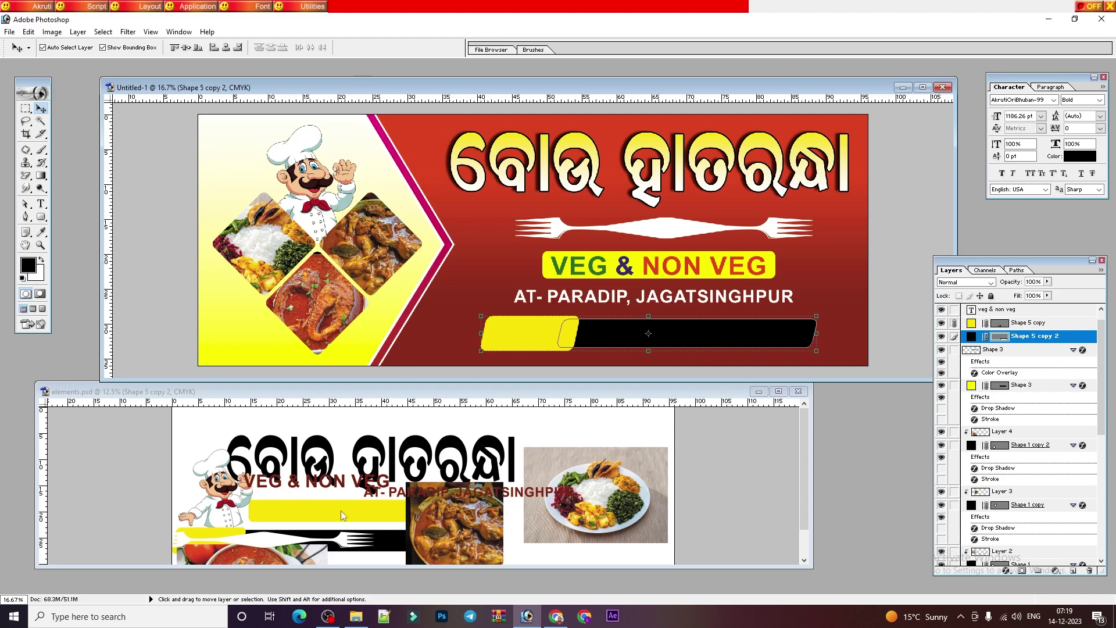
- In elements.psd, move the address text up above the other artwork and shift the curry photo slightly down and left
{"action": "left_click", "coordinate": [514, 497]}
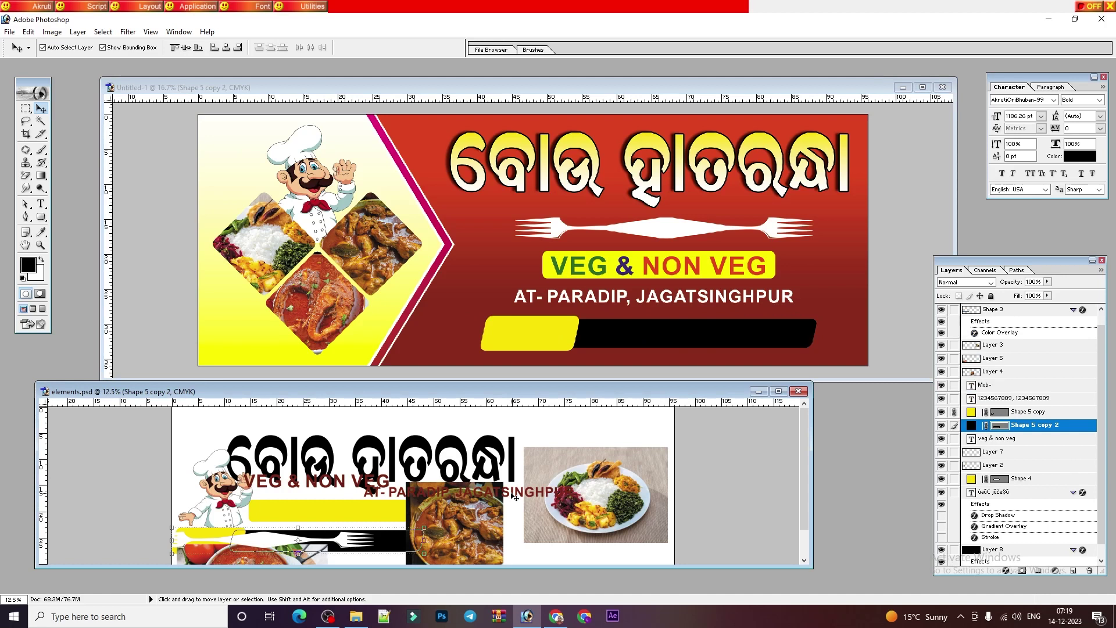
{"action": "left_click_drag", "start_coordinate": [514, 497], "coordinate": [541, 437]}
{"action": "left_click_drag", "start_coordinate": [464, 506], "coordinate": [455, 516]}
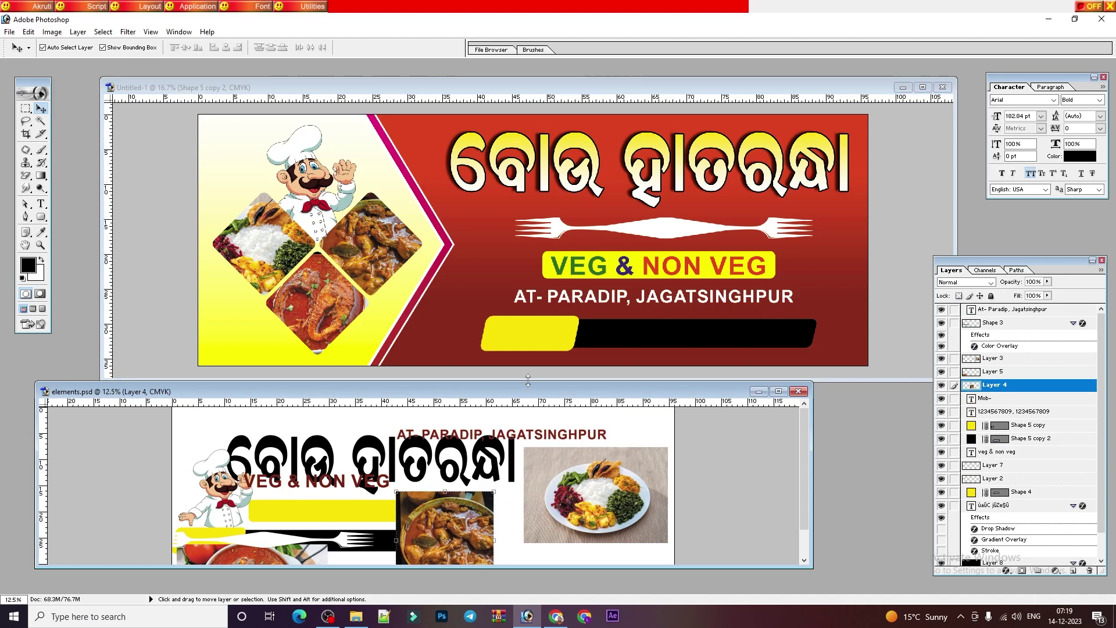
{"action": "left_click_drag", "start_coordinate": [531, 435], "coordinate": [547, 426]}
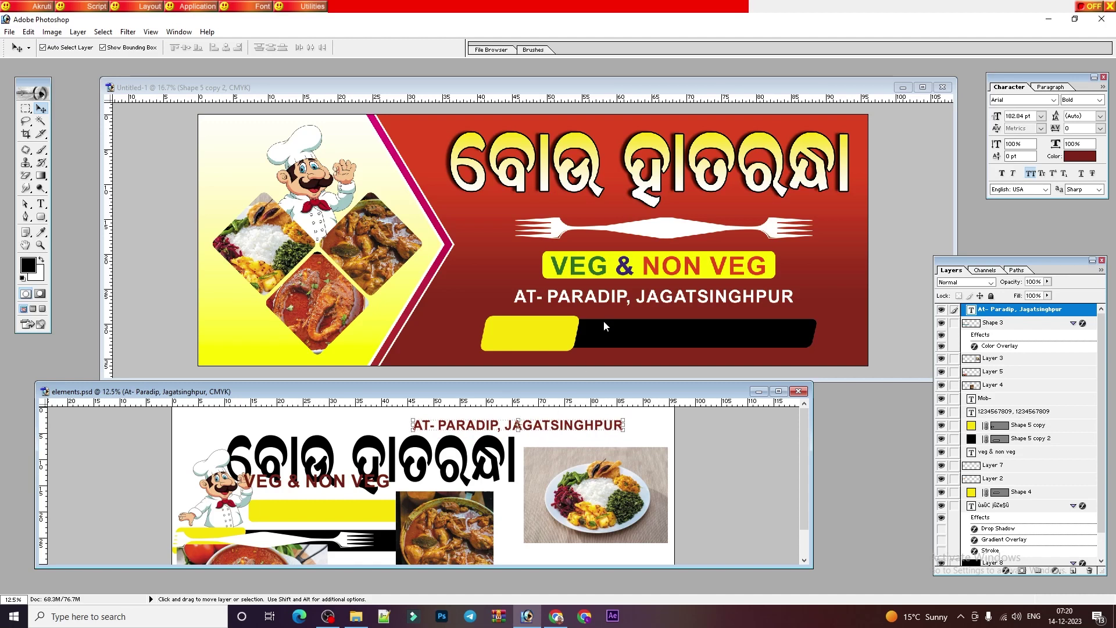
- Duplicate the banner's address text and place the copy over the yellow-and-black bar
{"action": "left_click", "coordinate": [642, 301]}
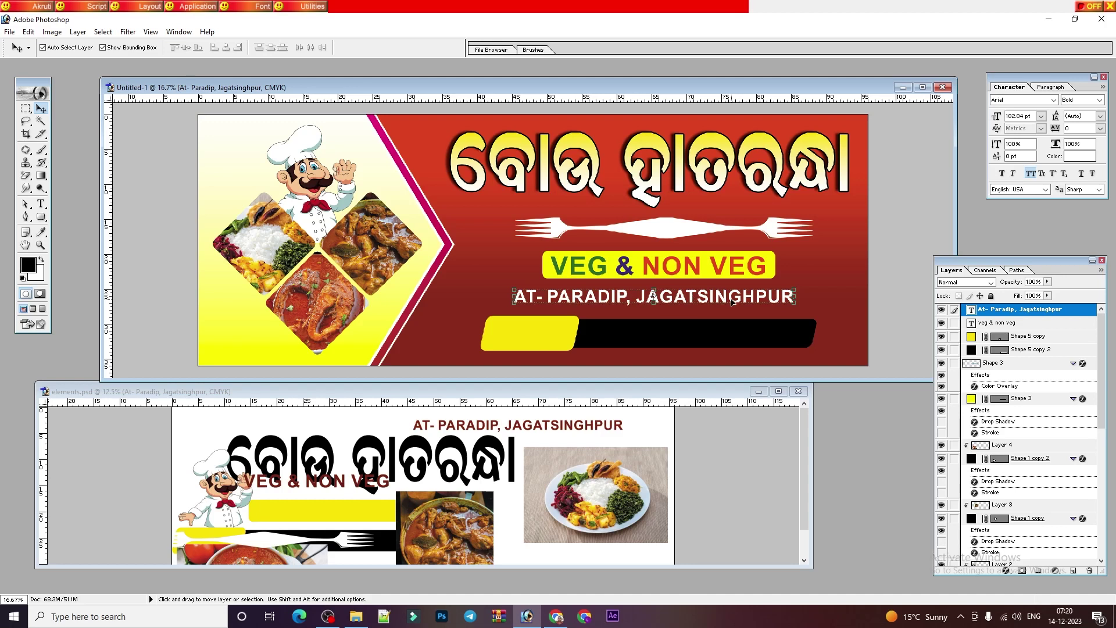
{"action": "key", "text": "ctrl+j"}
{"action": "left_click_drag", "start_coordinate": [703, 297], "coordinate": [702, 332]}
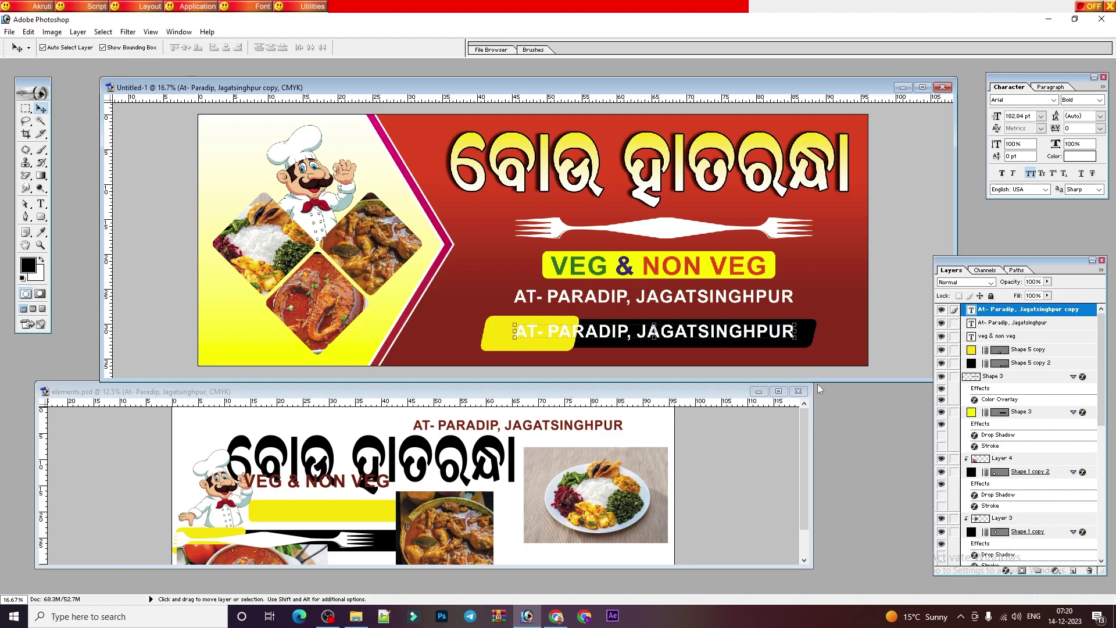
- Replace the duplicated text on the bar with Mob-, turn off All Caps and commit the edit
{"action": "left_click", "coordinate": [40, 204]}
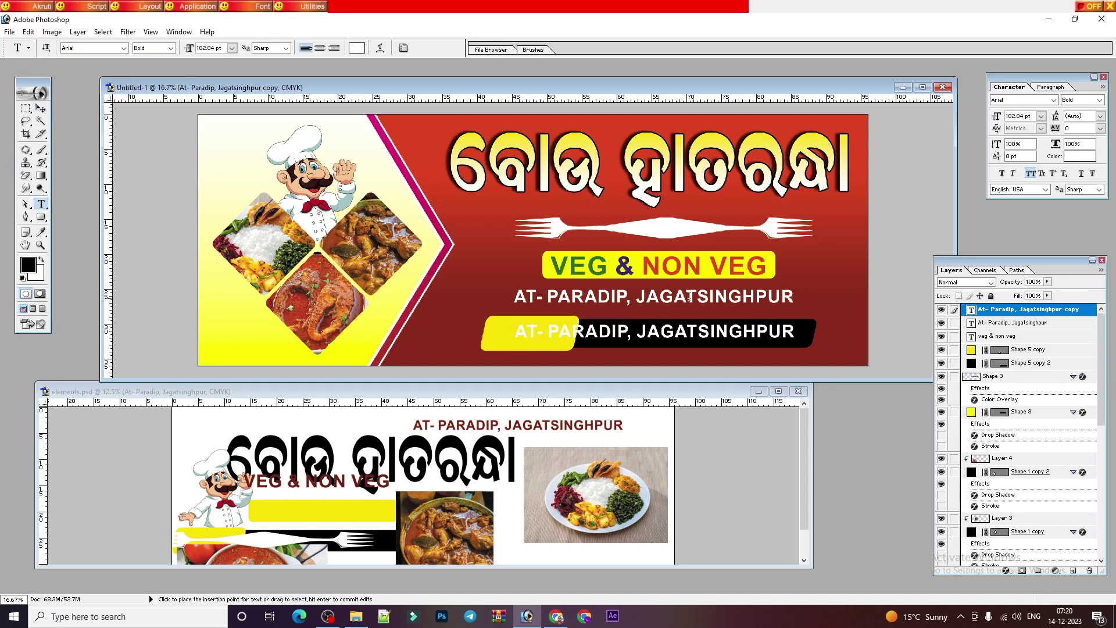
{"action": "triple_click", "coordinate": [680, 333]}
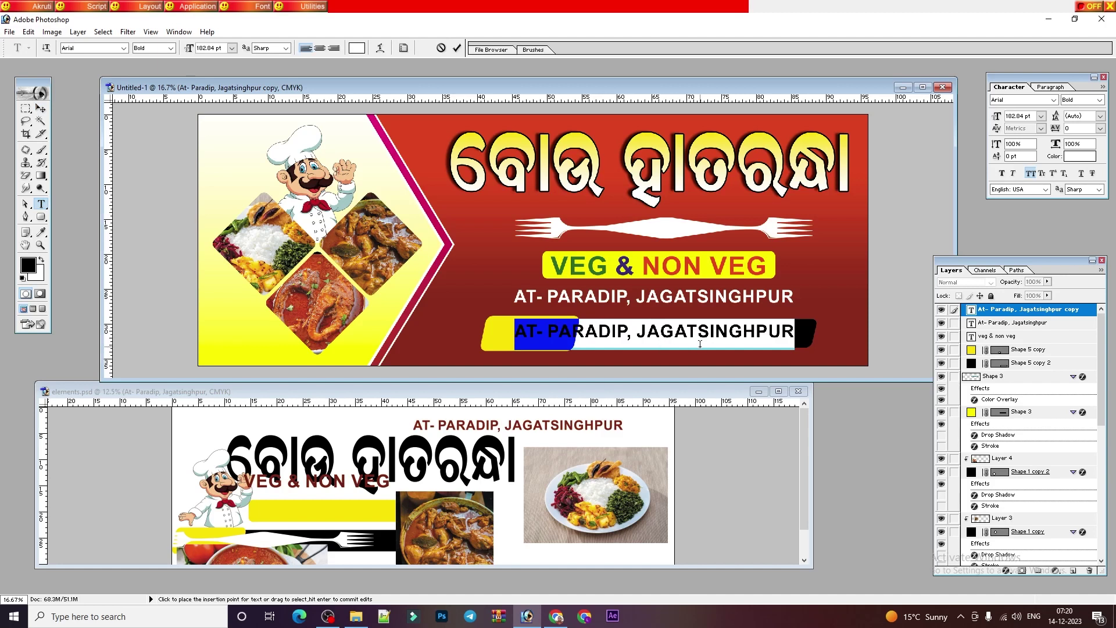
{"action": "key", "text": "BackSpace"}
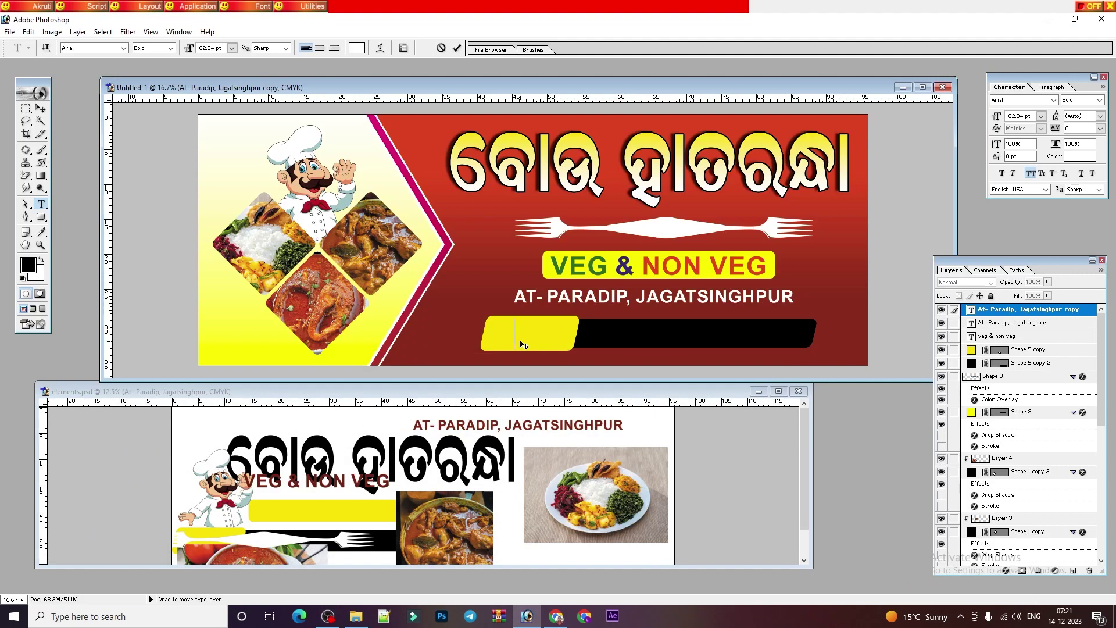
{"action": "type", "text": "MOB"}
{"action": "left_click_drag", "start_coordinate": [440, 352], "coordinate": [539, 339]}
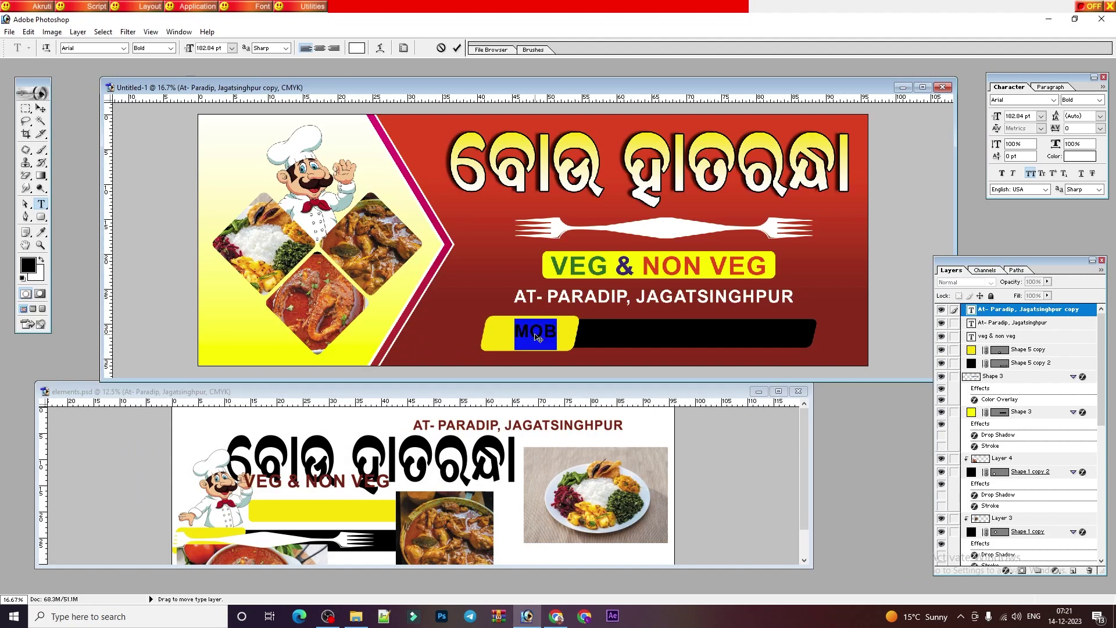
{"action": "left_click", "coordinate": [1031, 174]}
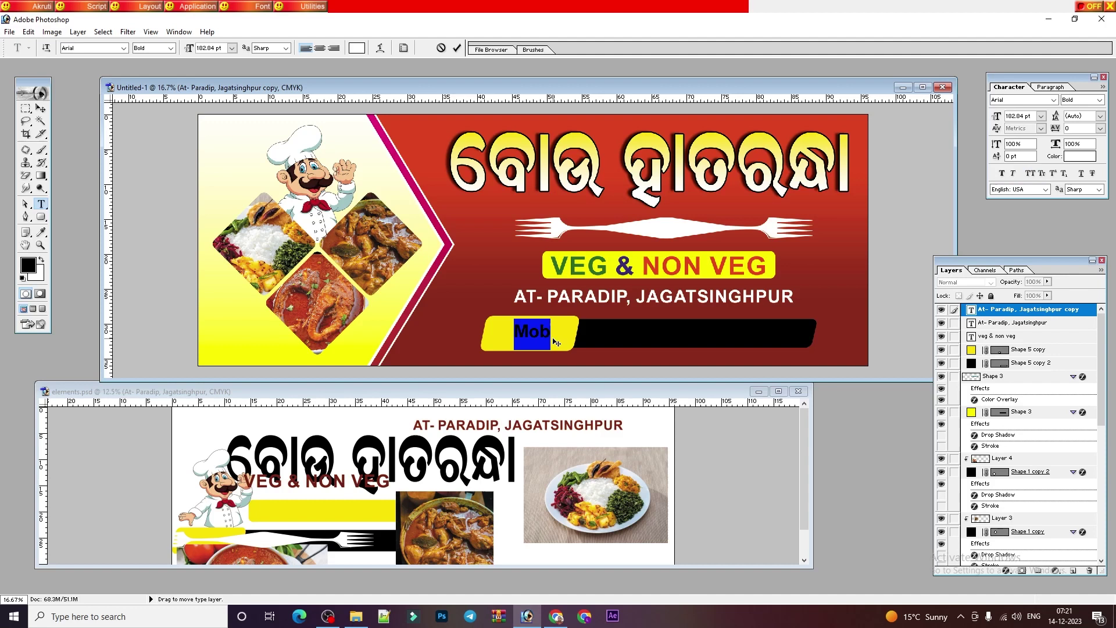
{"action": "left_click", "coordinate": [606, 331]}
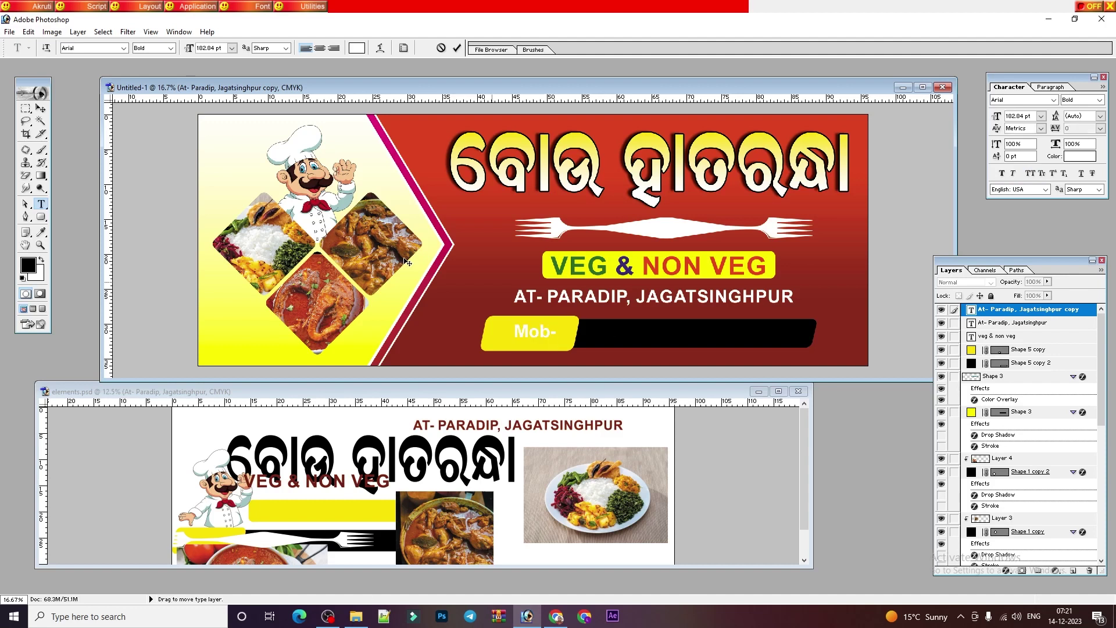
{"action": "left_click", "coordinate": [40, 108]}
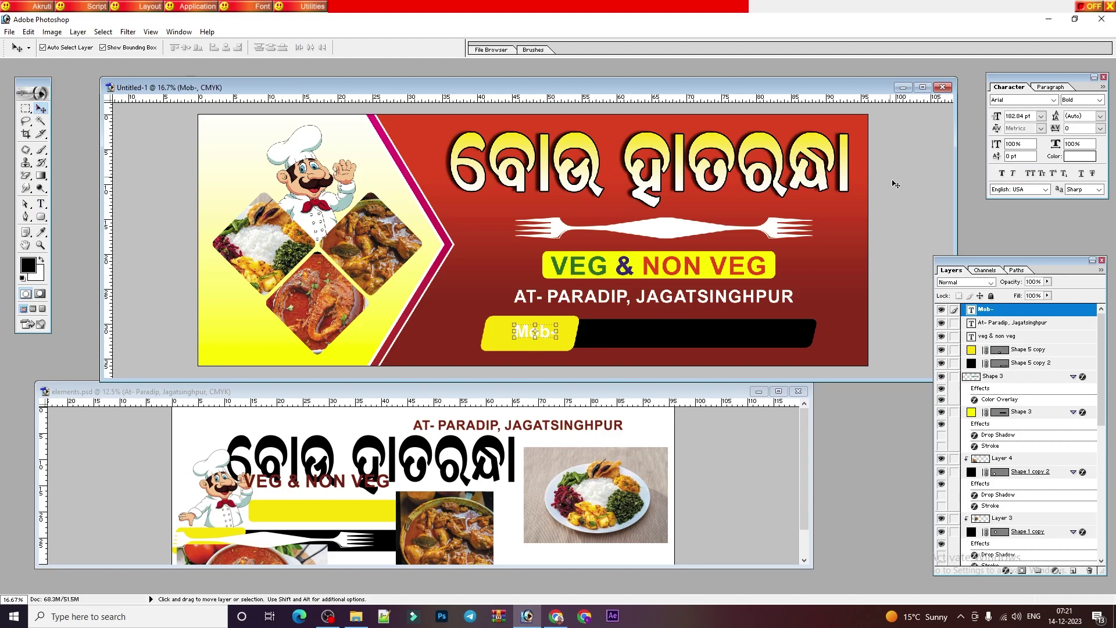
- Enlarge the Mob- text to about 230.6 pt within the yellow part of the bar and colour it black
{"action": "left_click_drag", "start_coordinate": [557, 337], "coordinate": [565, 339]}
{"action": "double_click", "coordinate": [555, 336]}
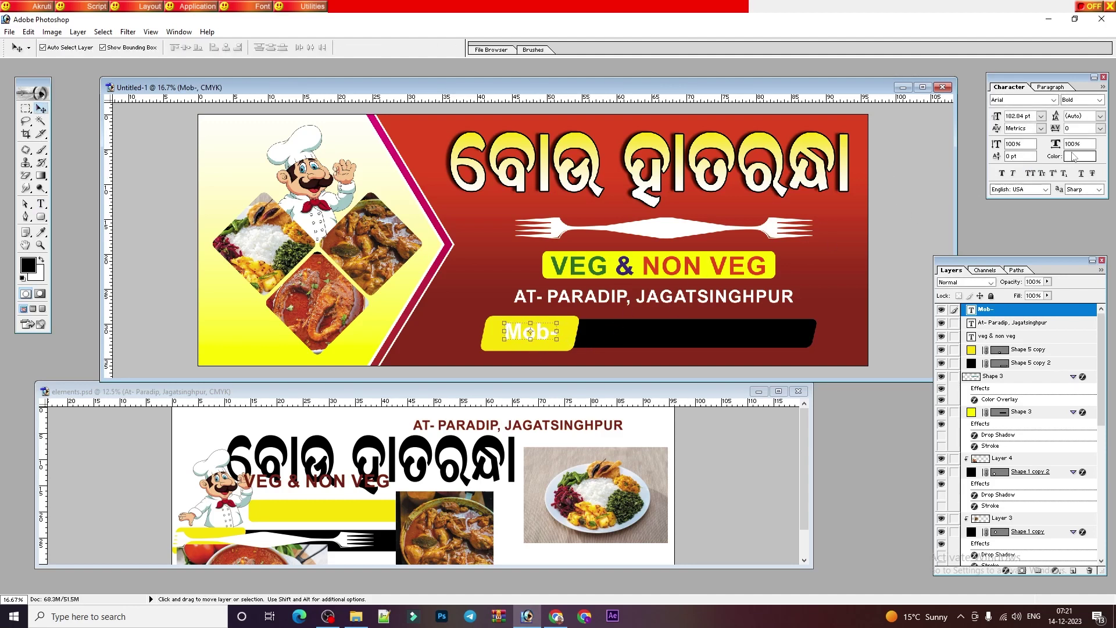
{"action": "left_click", "coordinate": [1080, 156]}
{"action": "left_click_drag", "start_coordinate": [751, 270], "coordinate": [763, 337]}
{"action": "key", "text": "Return"}
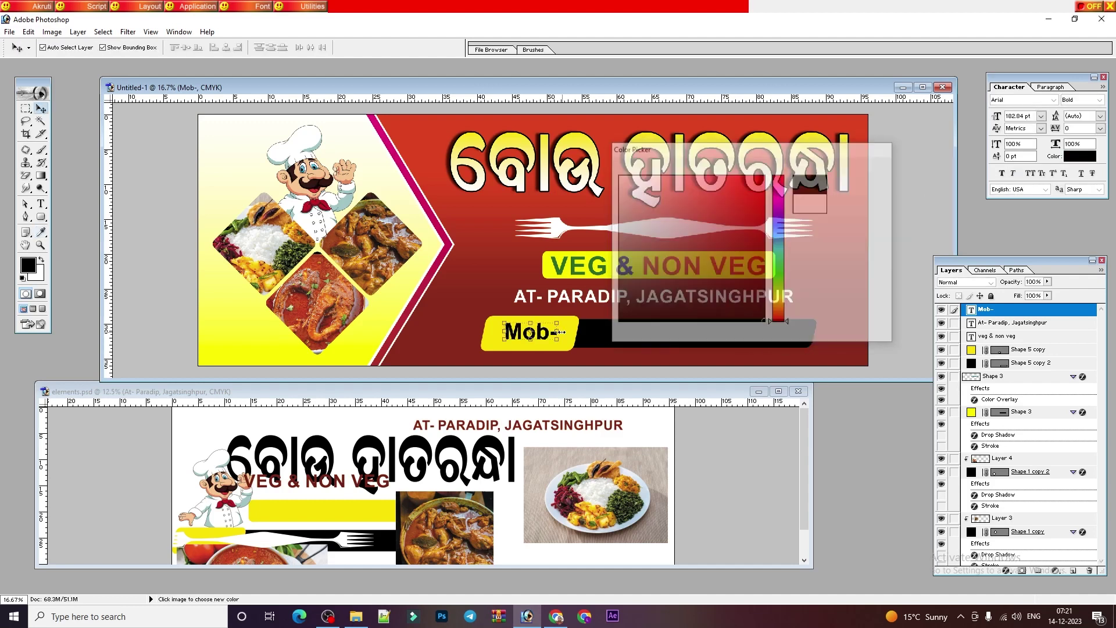
- Duplicate the Mob- text, place the copy over the black part of the bar and colour it white
{"action": "key", "text": "ctrl+0"}
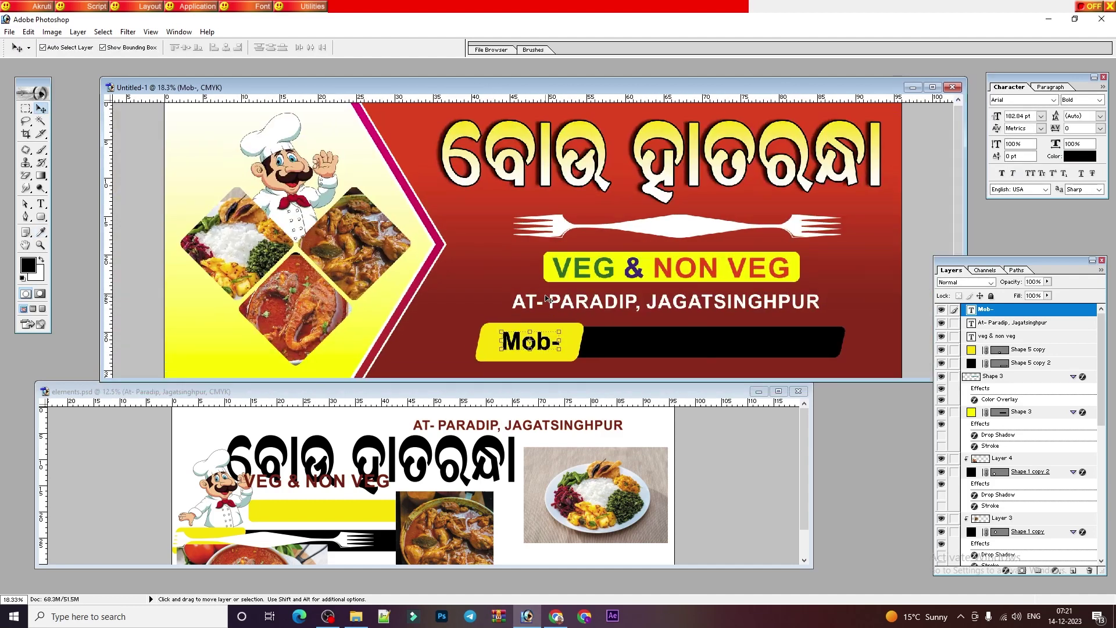
{"action": "key", "text": "ctrl+j"}
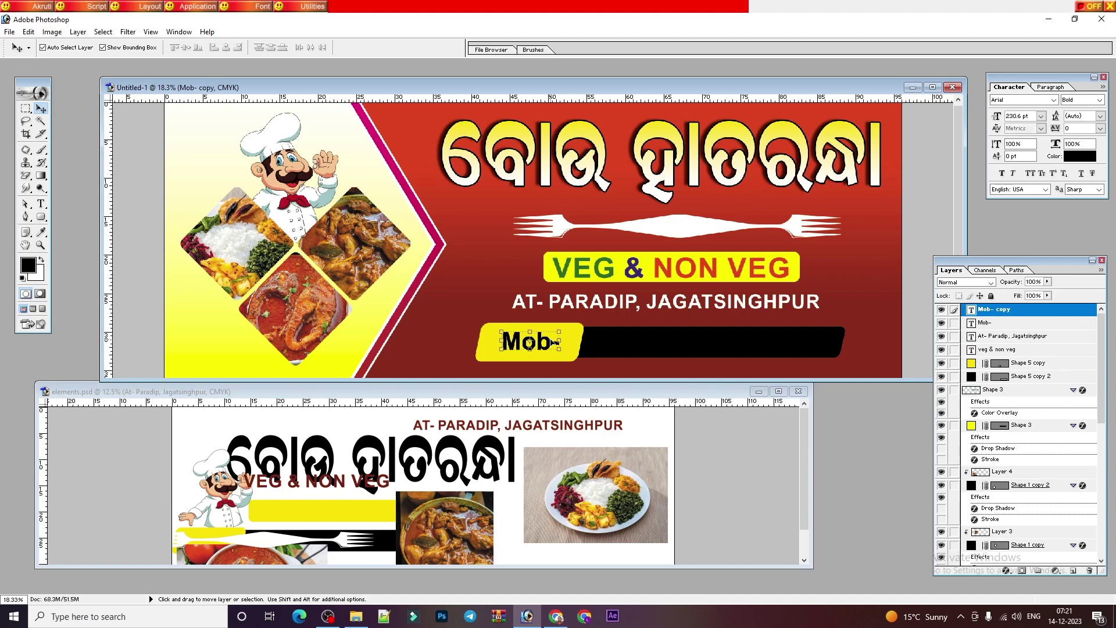
{"action": "left_click_drag", "start_coordinate": [543, 343], "coordinate": [646, 342]}
{"action": "left_click", "coordinate": [1080, 155]}
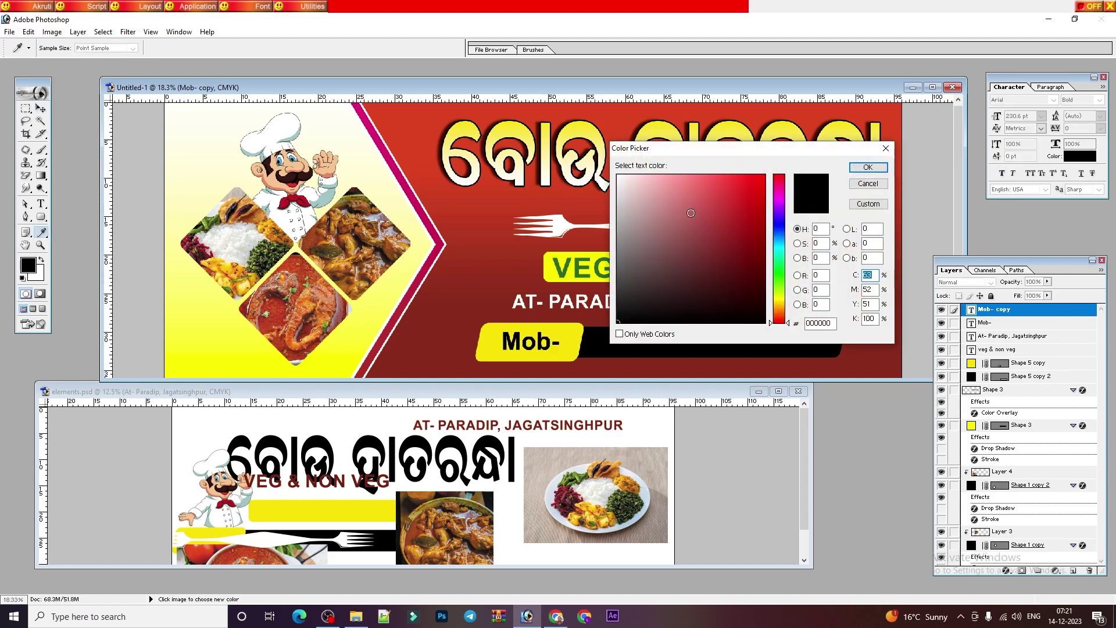
{"action": "left_click", "coordinate": [541, 167]}
{"action": "key", "text": "Return"}
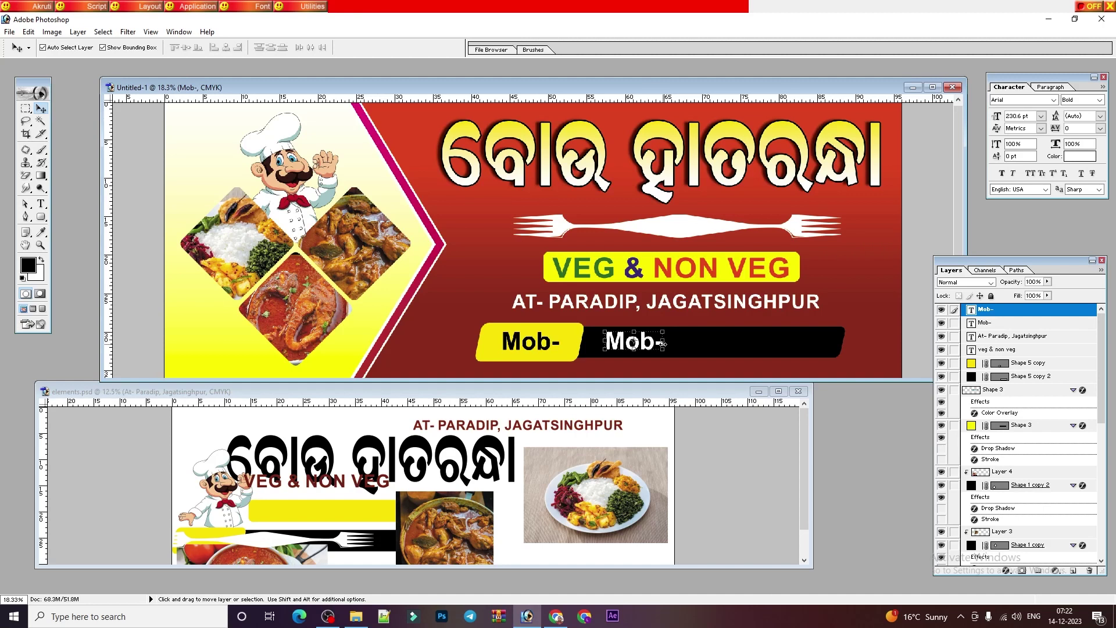
- Replace the white Mob- copy's wording with a ten-digit mobile number and commit the edit
{"action": "key", "text": "t"}
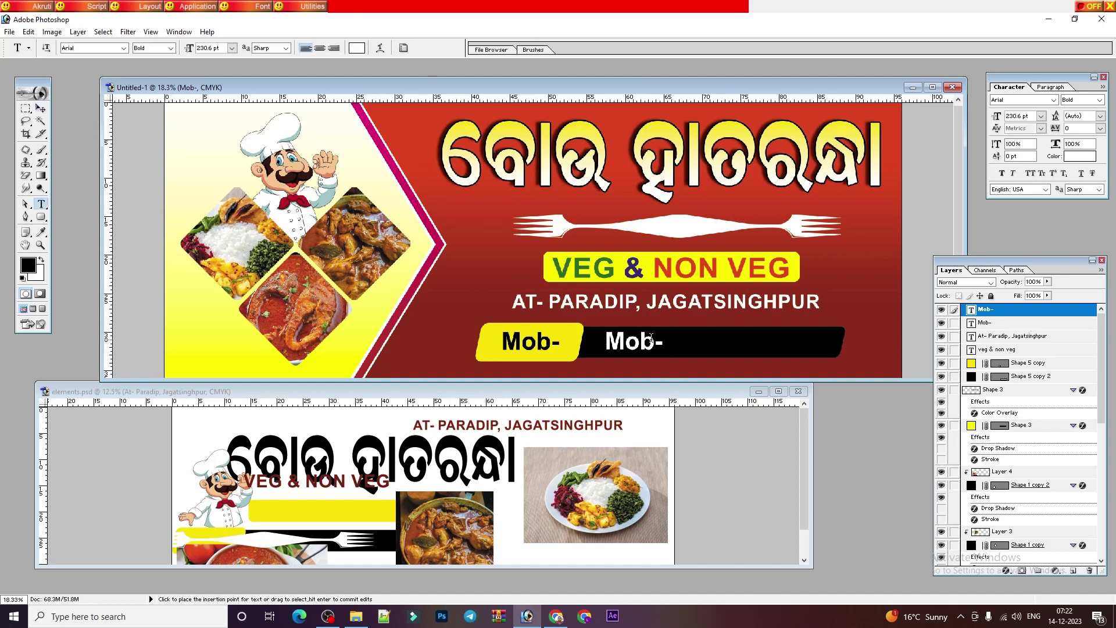
{"action": "left_click", "coordinate": [631, 346]}
{"action": "key", "text": "ctrl+a"}
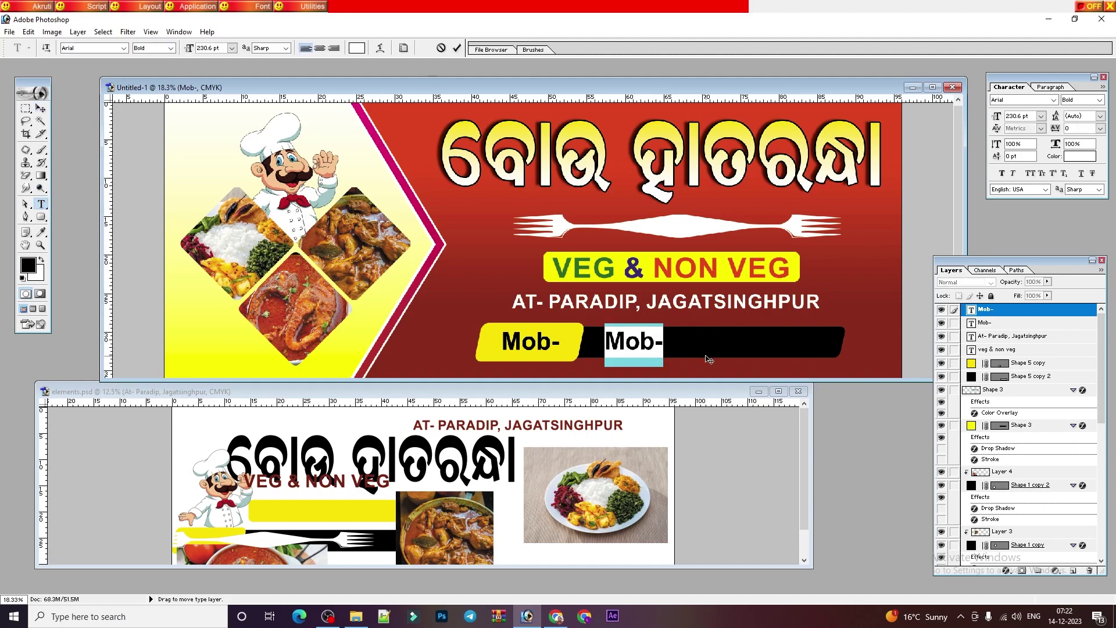
{"action": "key", "text": "BackSpace"}
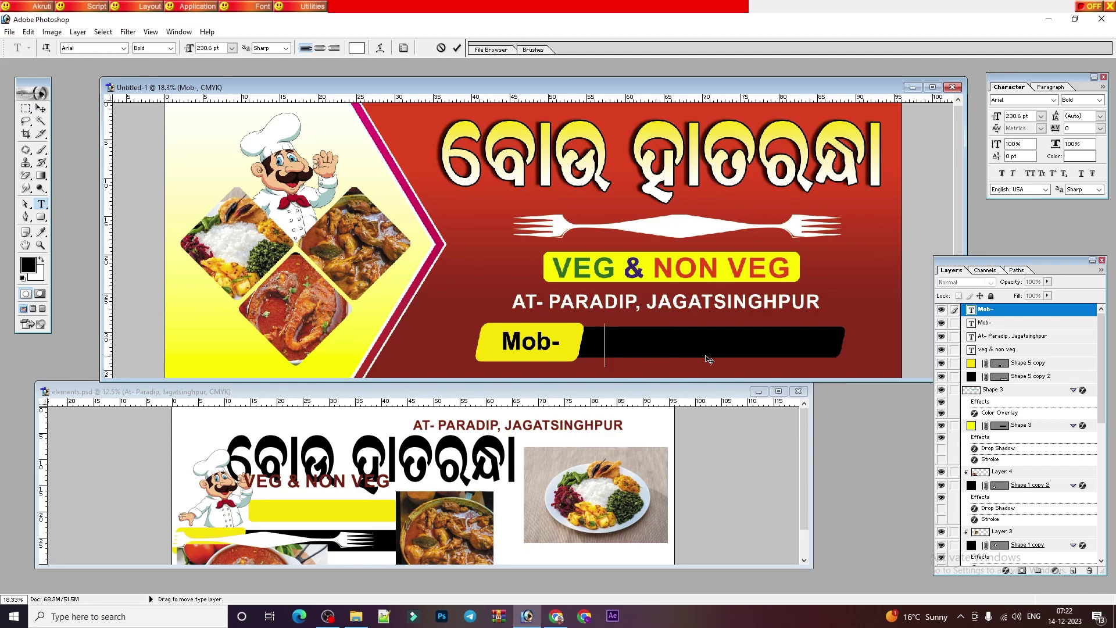
{"action": "type", "text": "1234567890"}
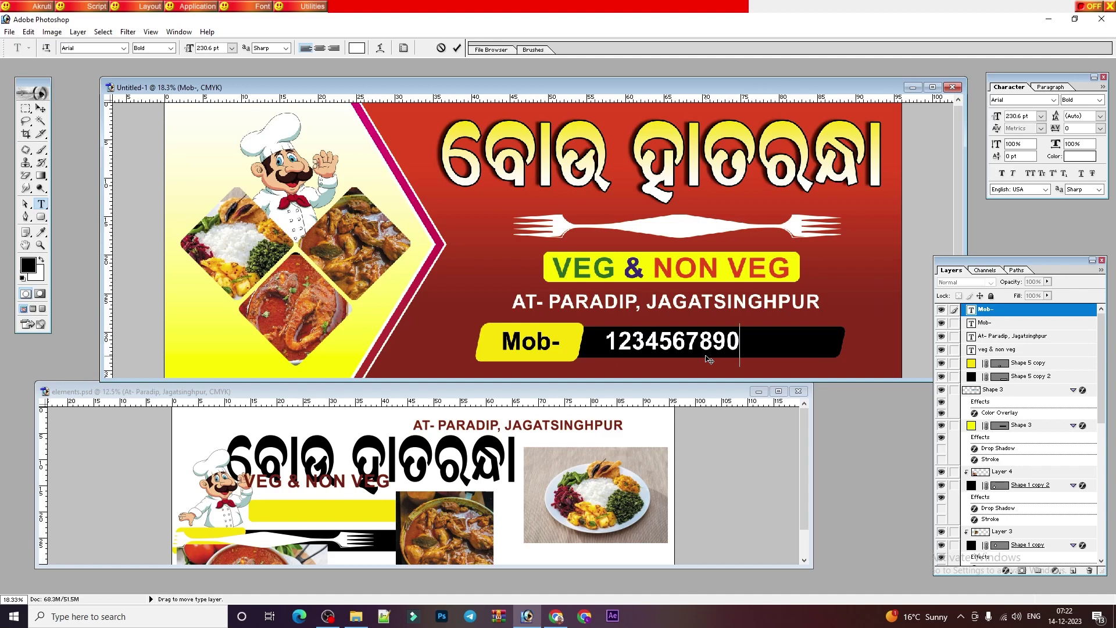
{"action": "key", "text": "ctrl+Return"}
- Move the mobile number left so it starts just beside the yellow part of the bar
{"action": "key", "text": "v"}
{"action": "key", "text": "shift+Left"}
{"action": "key", "text": "shift+Left"}
{"action": "key", "text": "shift+Left"}
{"action": "key", "text": "shift+Left"}
{"action": "key", "text": "shift+Left"}
{"action": "key", "text": "shift+Left"}
{"action": "key", "text": "shift+Left"}
{"action": "key", "text": "shift+Left"}
{"action": "key", "text": "shift+Left"}
{"action": "key", "text": "shift+Left"}
{"action": "key", "text": "shift+Left"}
{"action": "key", "text": "shift+Left"}
{"action": "key", "text": "shift+Left"}
{"action": "key", "text": "shift+Left"}
{"action": "key", "text": "shift+Left"}
{"action": "key", "text": "shift+Left"}
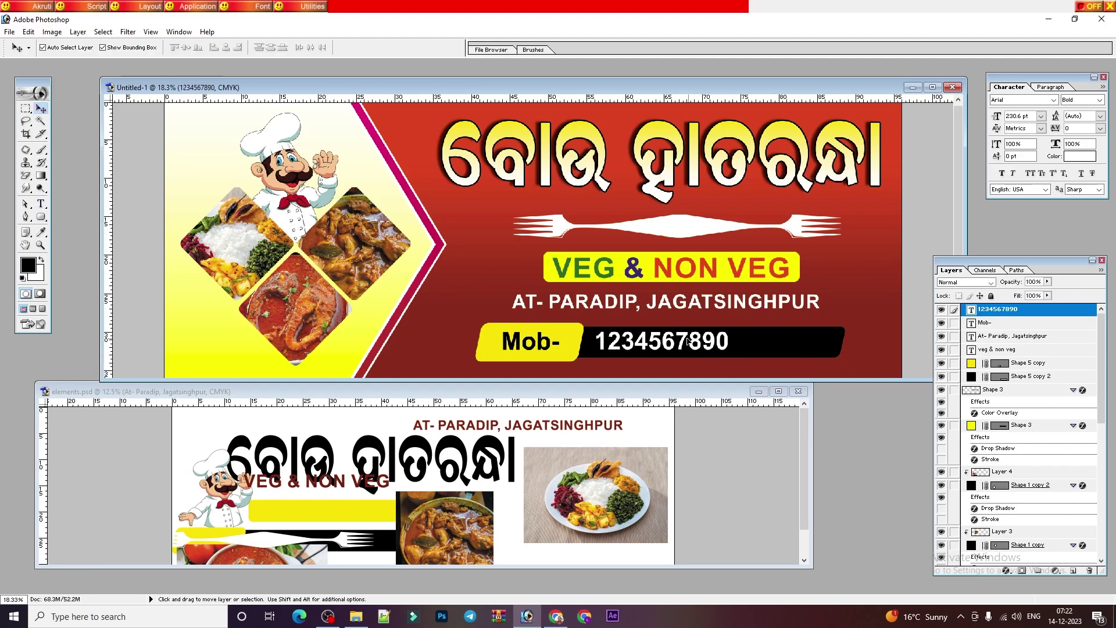
{"action": "left_click_drag", "start_coordinate": [724, 342], "coordinate": [717, 342]}
{"action": "key", "text": "Return"}
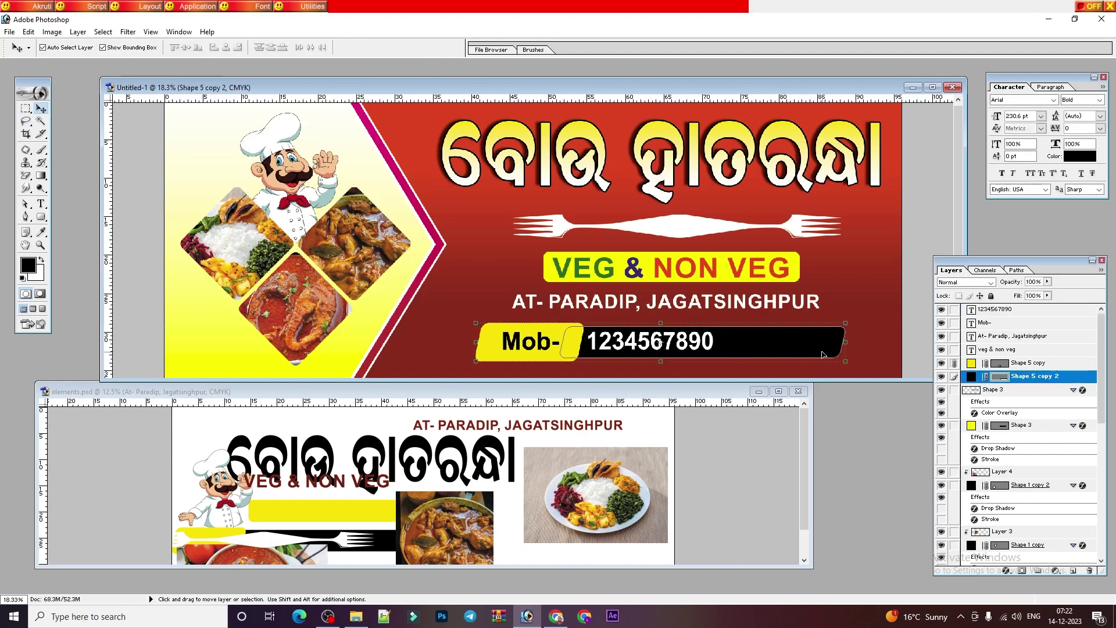
- Add a comma after the mobile number and repeat the same number behind it by copying
{"action": "left_click", "coordinate": [37, 206]}
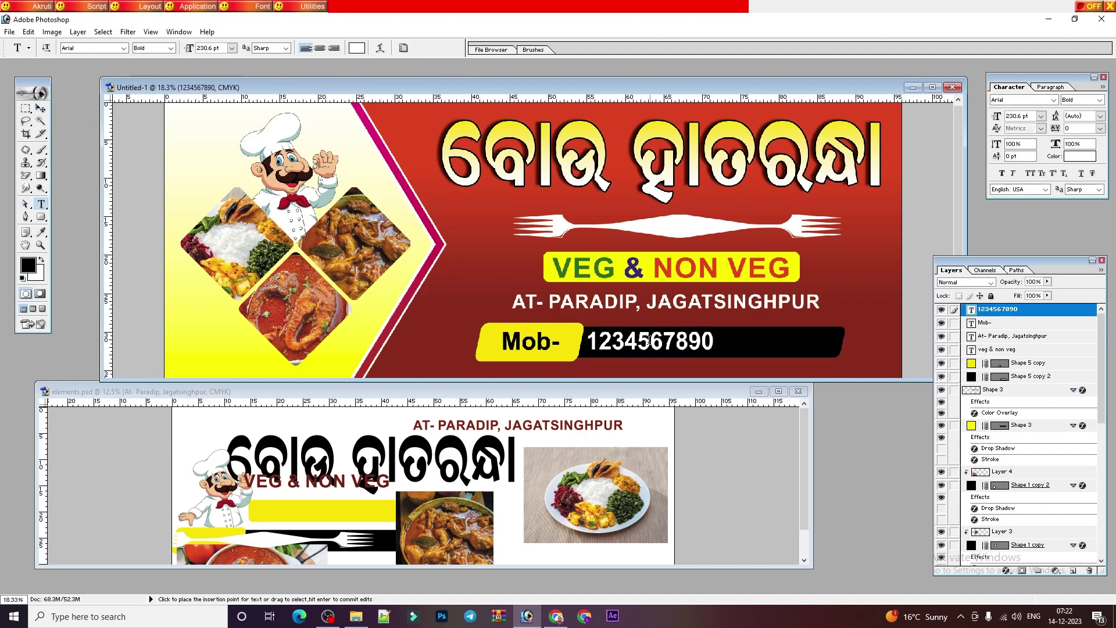
{"action": "type", "text": ","}
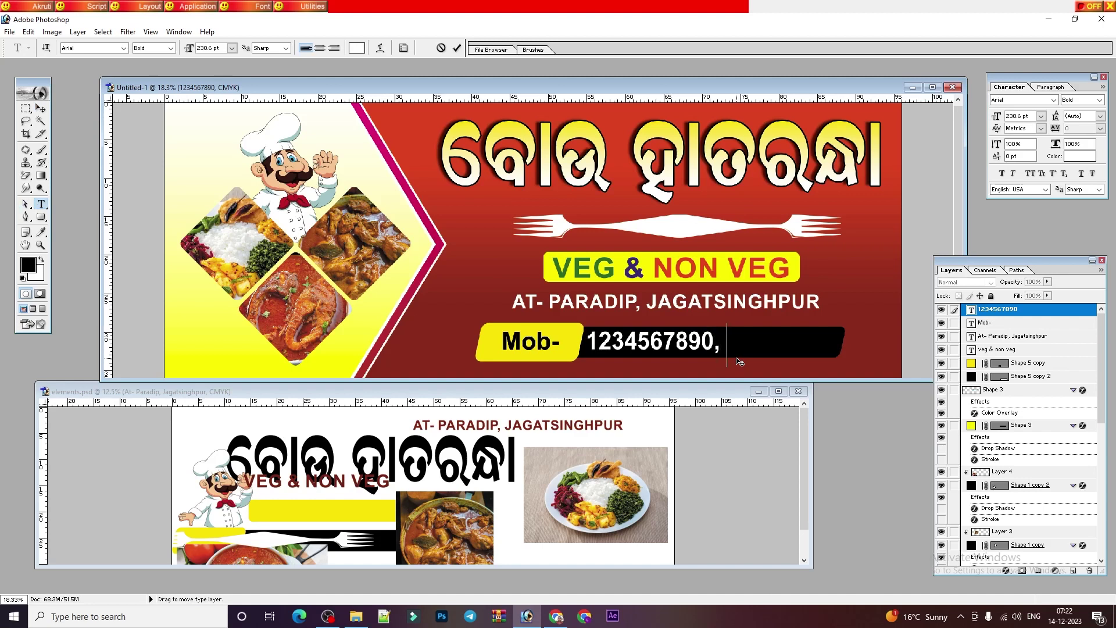
{"action": "left_click_drag", "start_coordinate": [715, 343], "coordinate": [589, 339]}
{"action": "key", "text": "ctrl+c"}
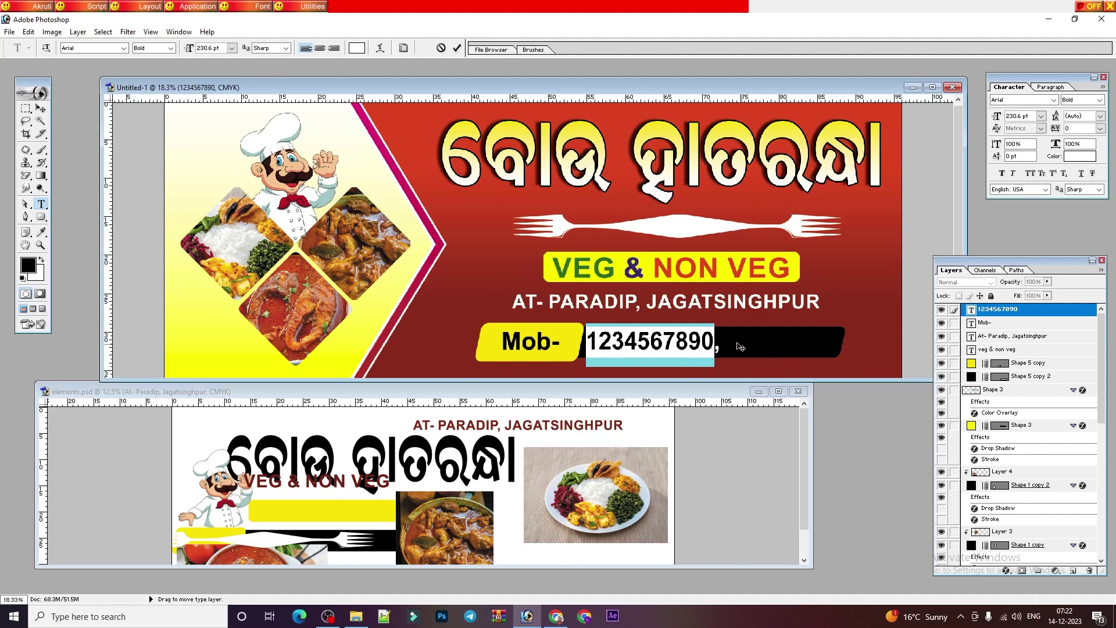
{"action": "left_click", "coordinate": [724, 344]}
{"action": "key", "text": "ctrl+v"}
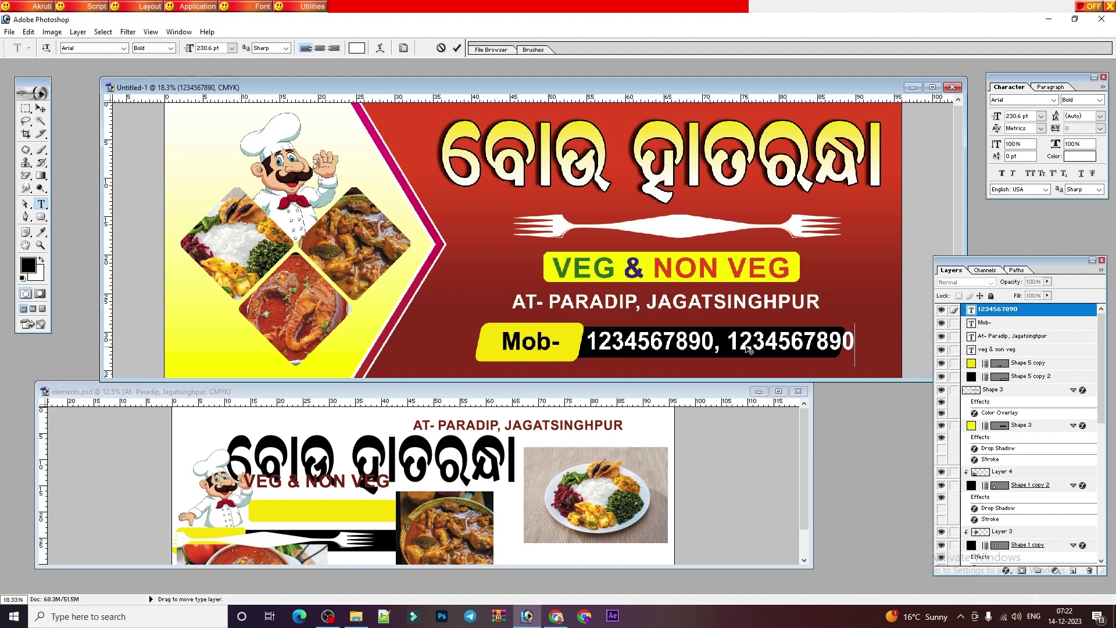
{"action": "left_click", "coordinate": [41, 111]}
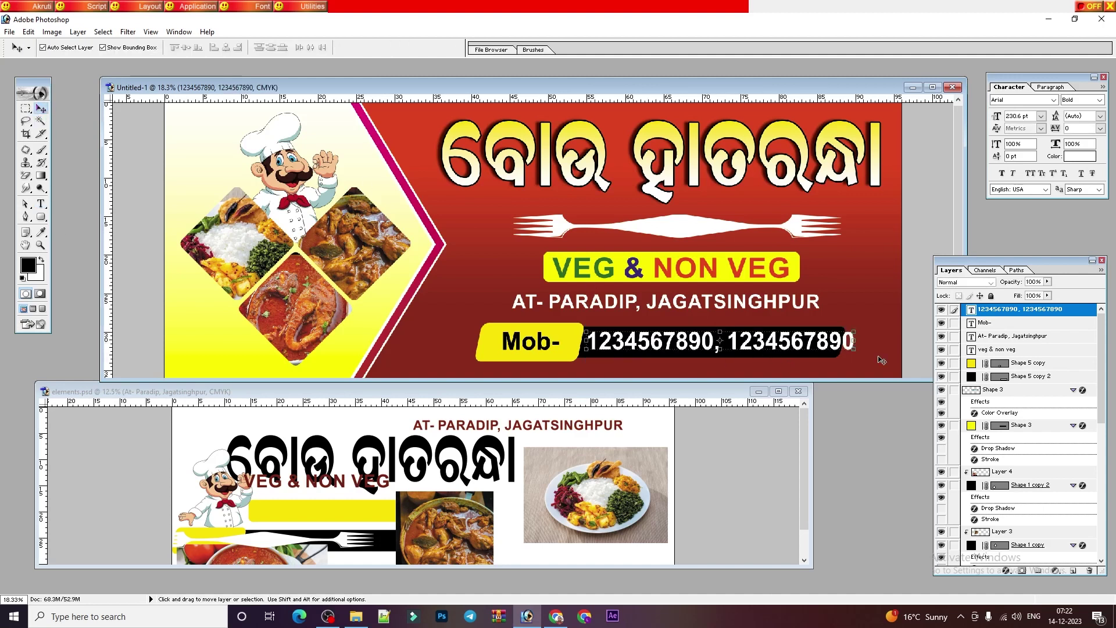
- Scale the two-number text down to about 92.3% so it fits within the black bar
{"action": "key", "text": "ctrl+t"}
{"action": "left_click_drag", "start_coordinate": [856, 355], "coordinate": [837, 350]}
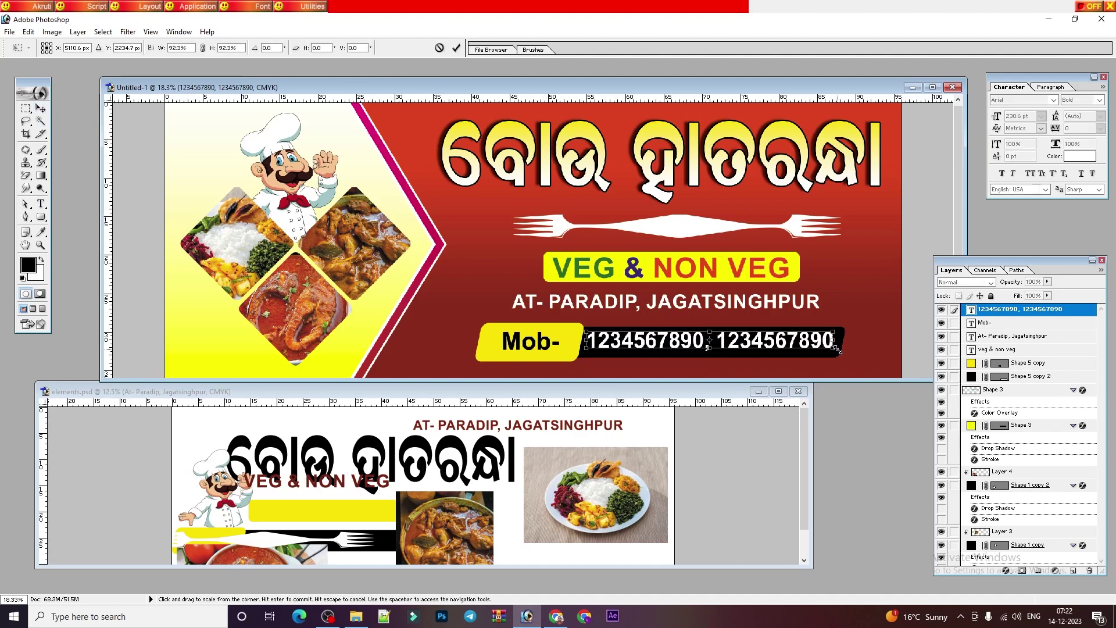
{"action": "key", "text": "Return"}
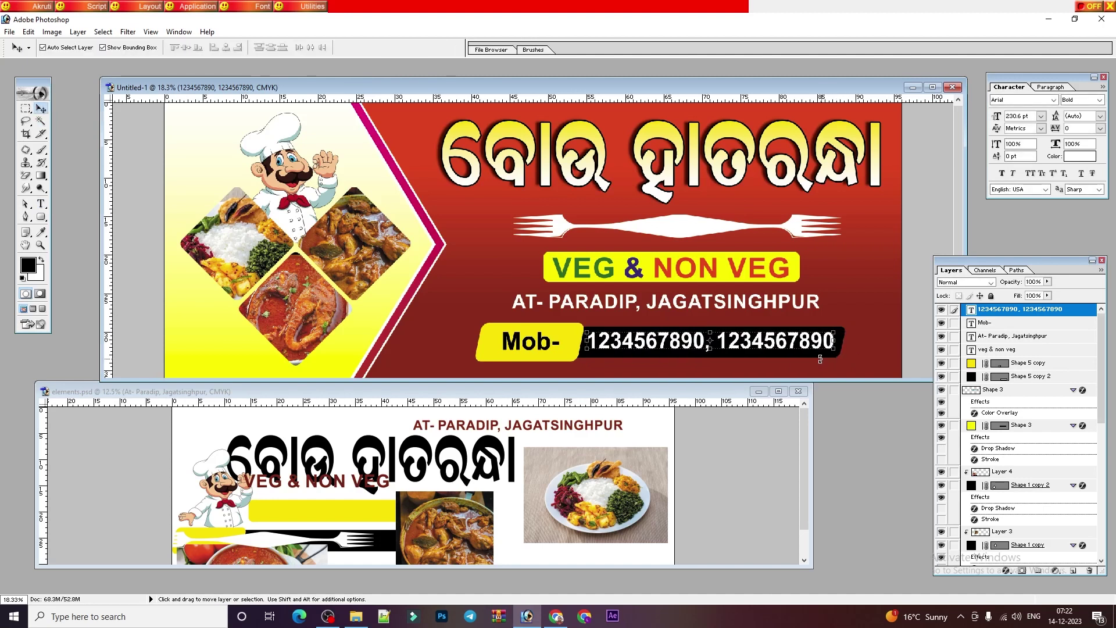
- Link the yellow and black bar shapes with the Mob- and number texts and shift them slightly right together
{"action": "right_click", "coordinate": [574, 336]}
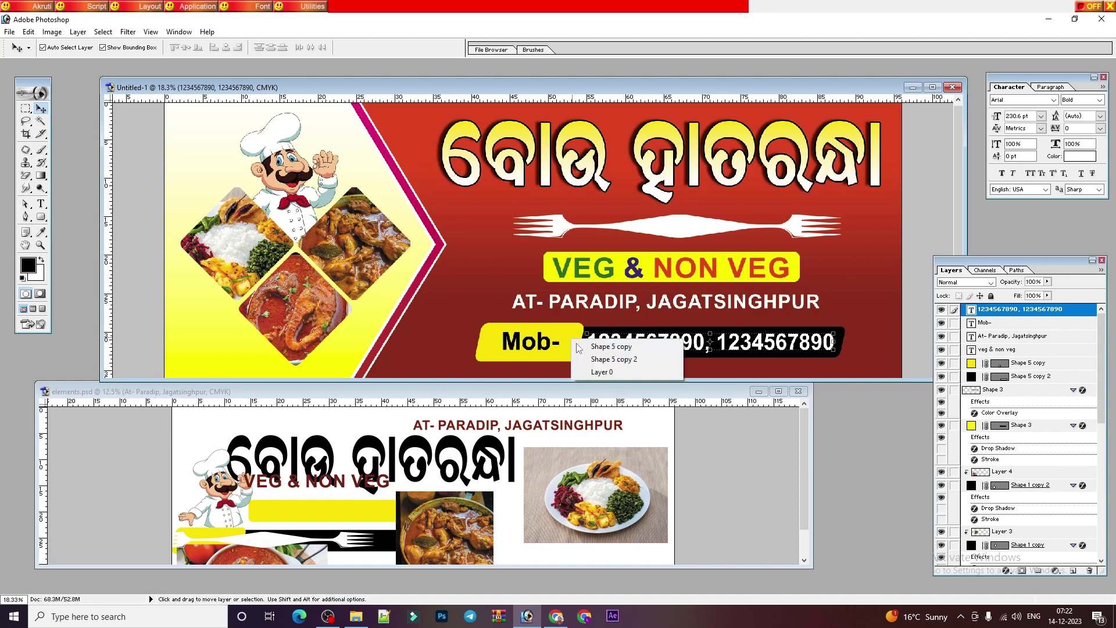
{"action": "left_click", "coordinate": [575, 352]}
{"action": "left_click_drag", "start_coordinate": [560, 358], "coordinate": [560, 375]}
{"action": "key", "text": "ctrl+z"}
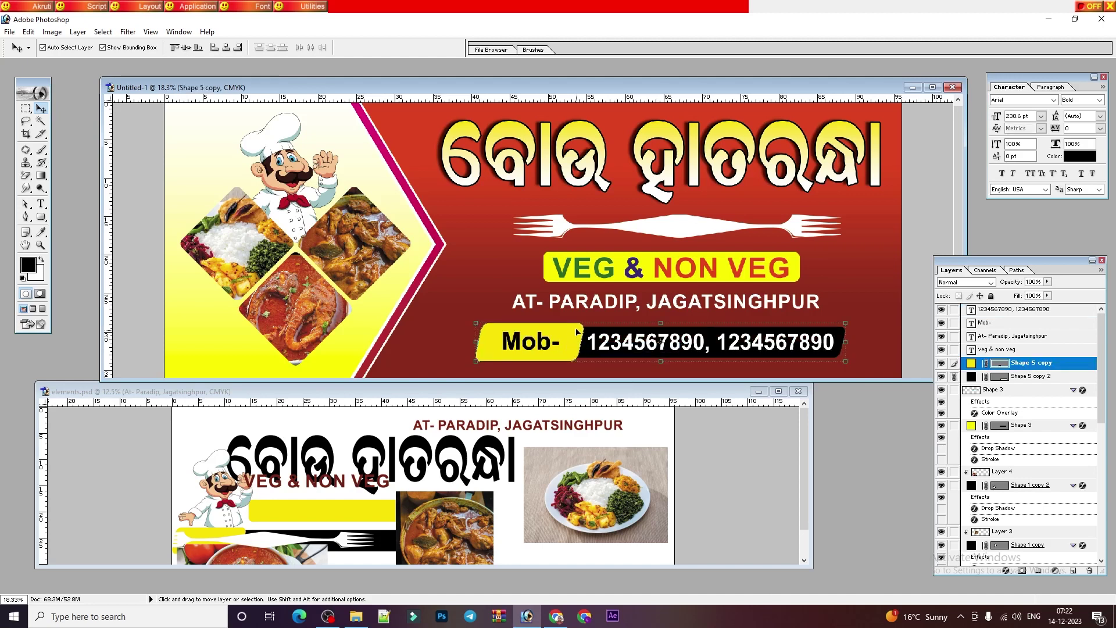
{"action": "right_click", "coordinate": [539, 345]}
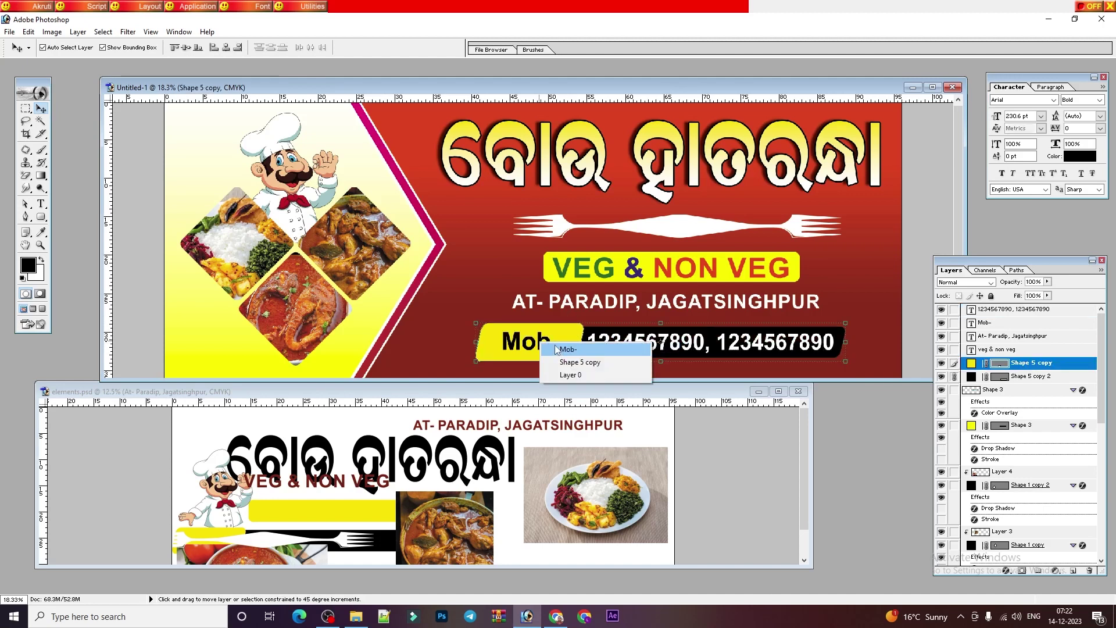
{"action": "left_click", "coordinate": [565, 349], "text": "shift"}
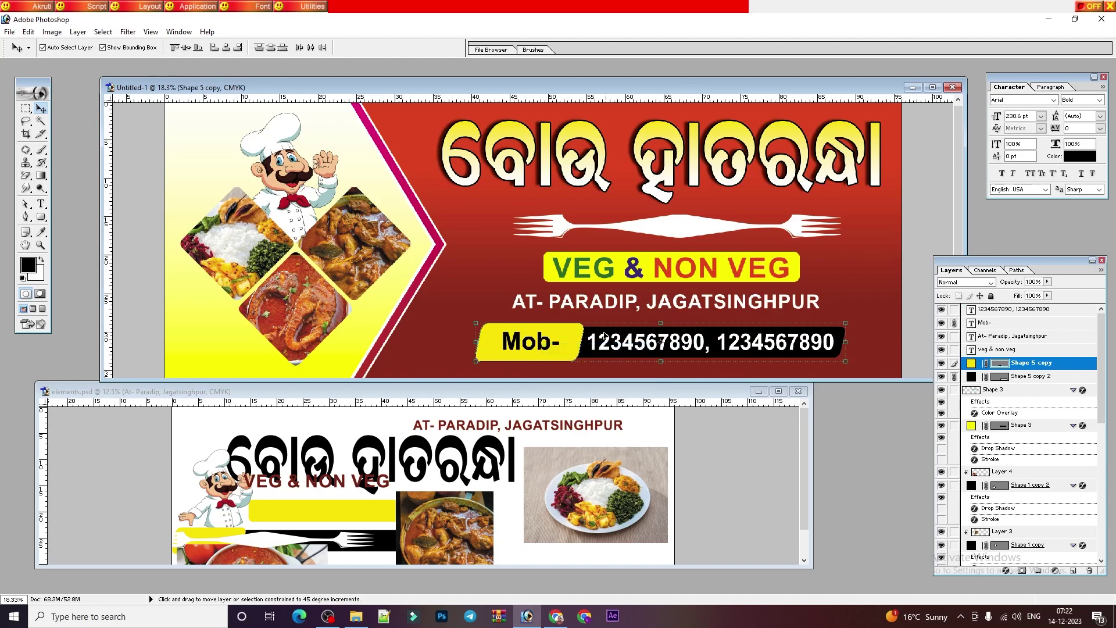
{"action": "right_click", "coordinate": [594, 338]}
{"action": "left_click", "coordinate": [611, 347], "text": "shift"}
{"action": "left_click_drag", "start_coordinate": [610, 335], "coordinate": [612, 333]}
{"action": "left_click", "coordinate": [613, 335]}
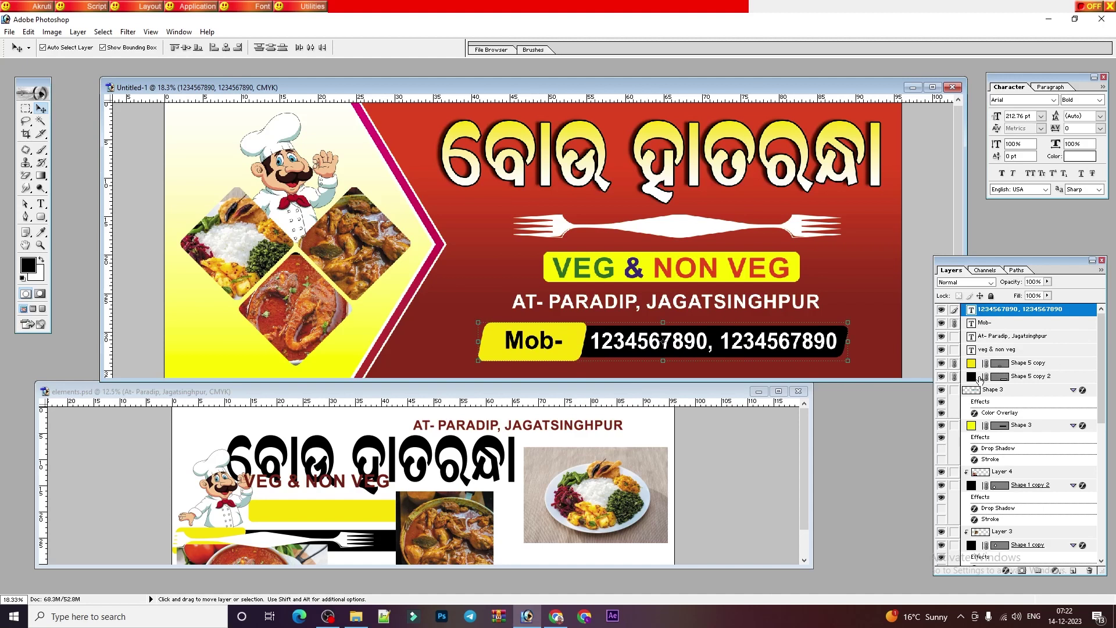
- Nudge the linked mobile-number bar slightly down and check its yellow shape by hiding and showing it
{"action": "key", "text": "Down"}
{"action": "key", "text": "Down"}
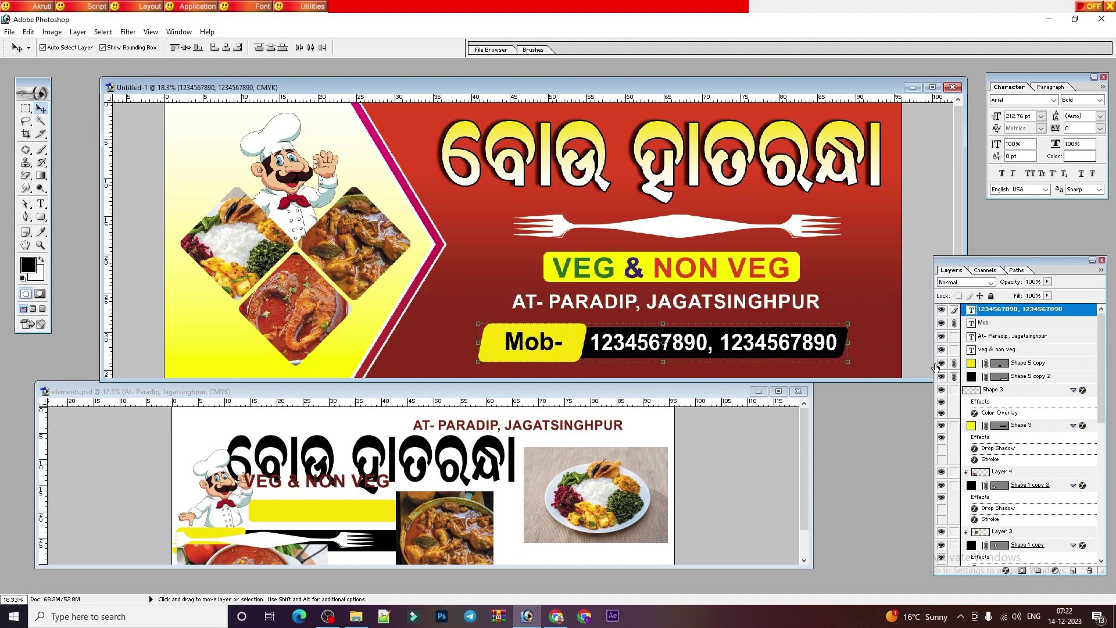
{"action": "key", "text": "Up"}
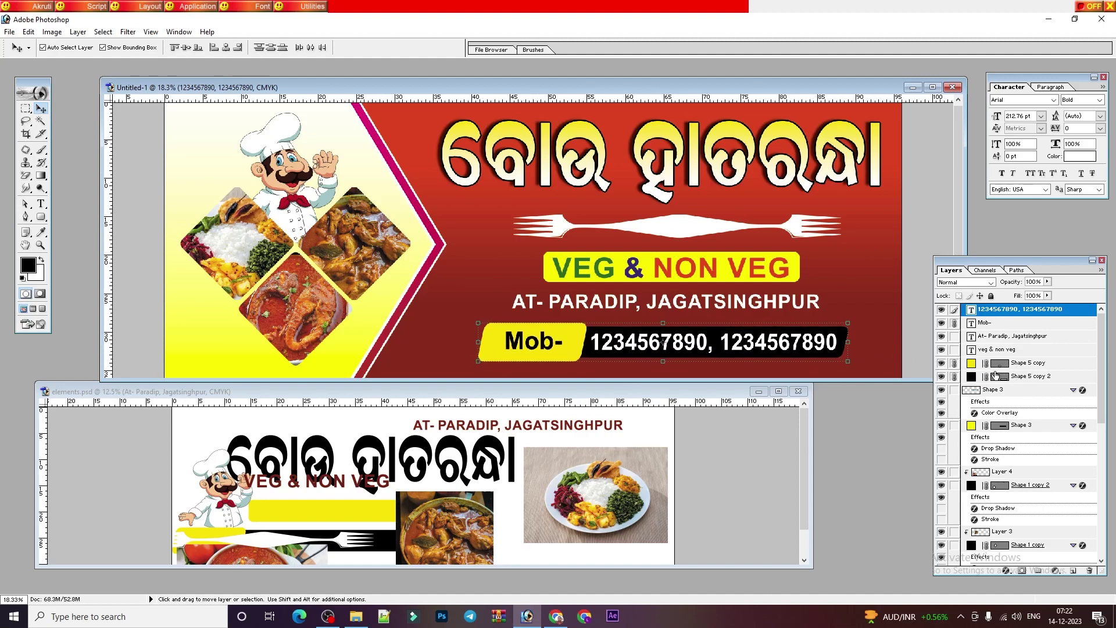
{"action": "left_click", "coordinate": [942, 363]}
{"action": "left_click", "coordinate": [942, 363]}
- Link the address text with the VEG & NON VEG text, its yellow label, the fork ornament and the Odia headline
{"action": "left_click", "coordinate": [696, 304]}
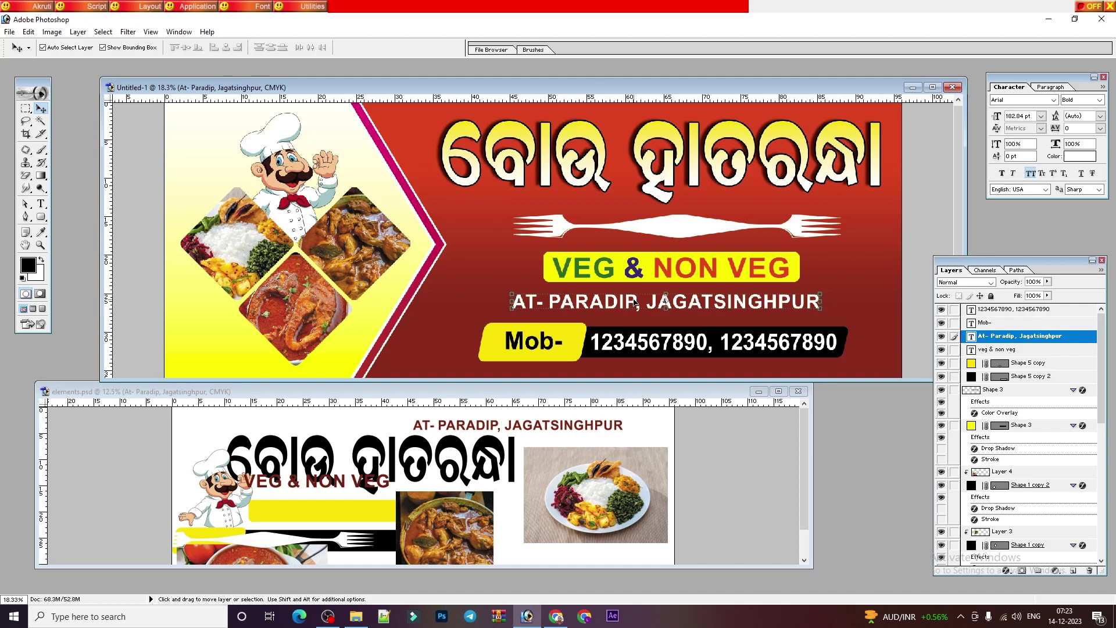
{"action": "left_click", "coordinate": [640, 271], "text": "shift"}
{"action": "right_click", "coordinate": [644, 262], "text": "shift"}
{"action": "left_click", "coordinate": [676, 269], "text": "shift"}
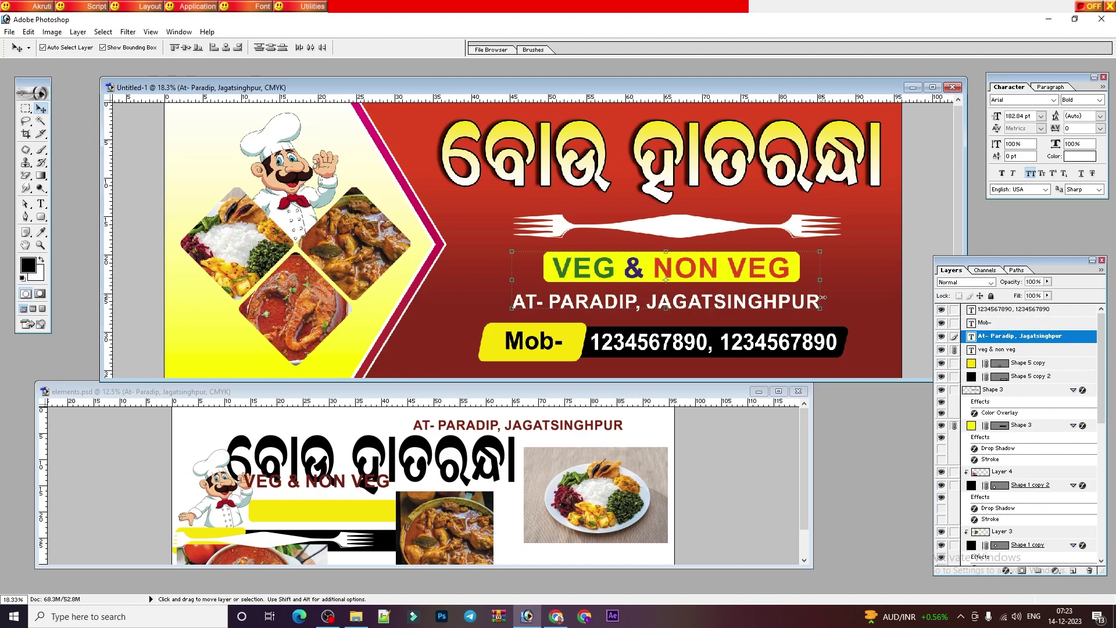
{"action": "right_click", "coordinate": [677, 228], "text": "shift"}
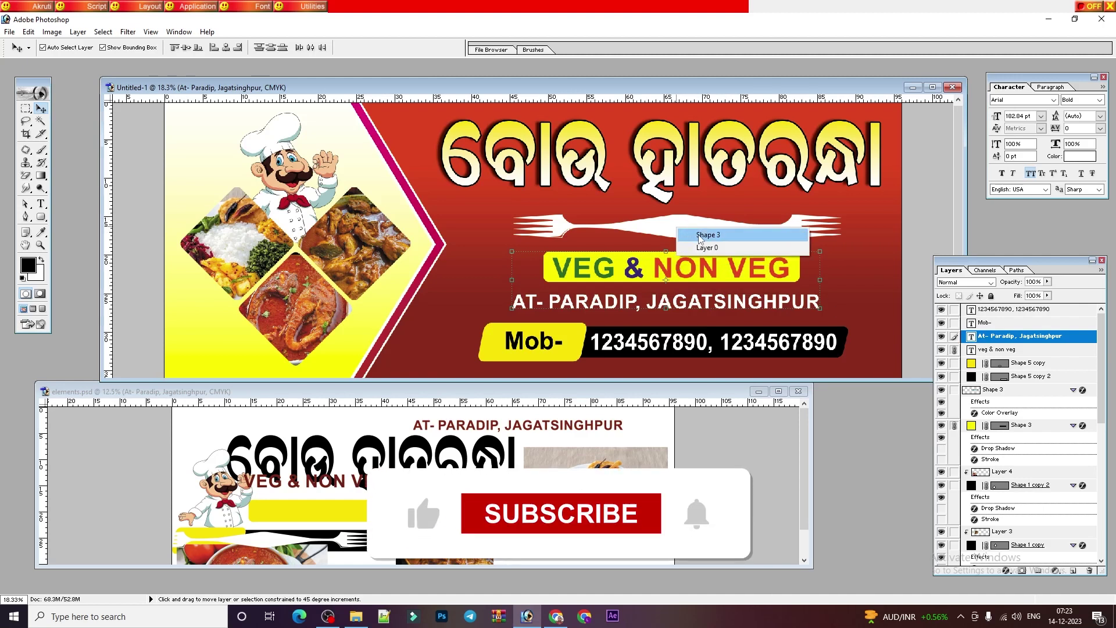
{"action": "left_click", "coordinate": [700, 235], "text": "shift"}
{"action": "right_click", "coordinate": [674, 171], "text": "shift"}
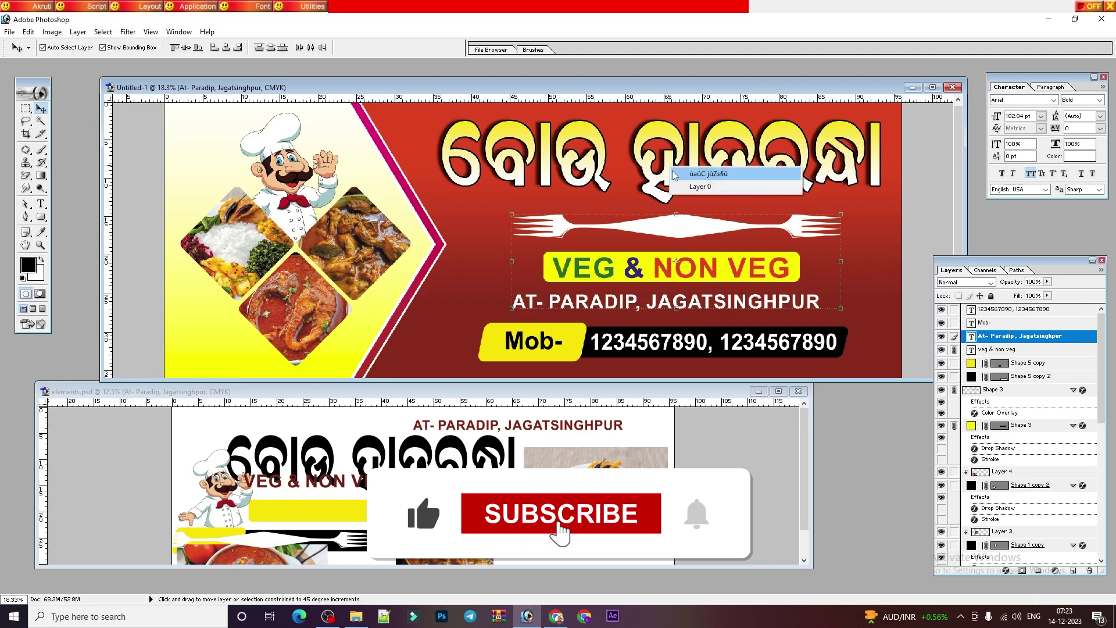
{"action": "left_click", "coordinate": [706, 175], "text": "shift"}
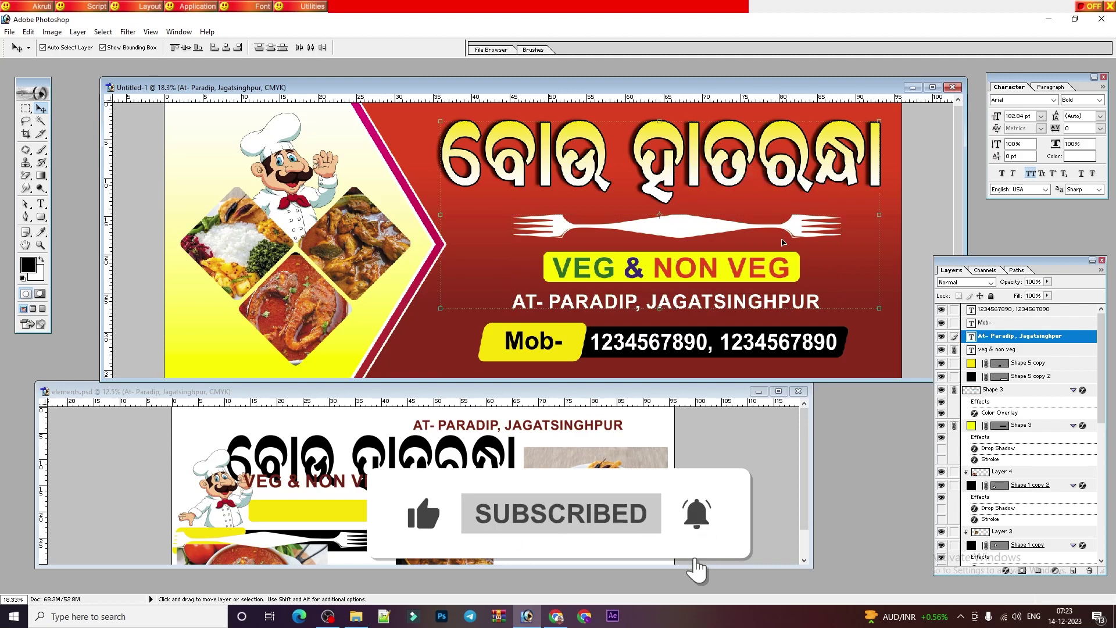
- Align the linked headline, fork, label and address by their horizontal centres and scale them to about 101.3%
{"action": "left_click_drag", "start_coordinate": [762, 173], "coordinate": [716, 187]}
{"action": "key", "text": "ctrl+z"}
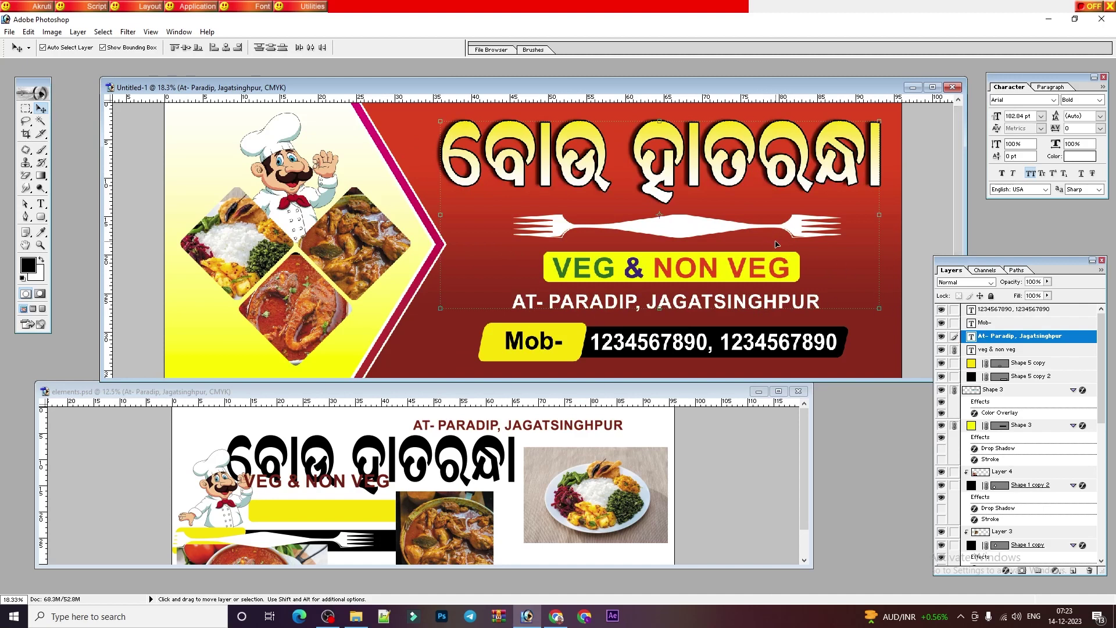
{"action": "key", "text": "ctrl+minus"}
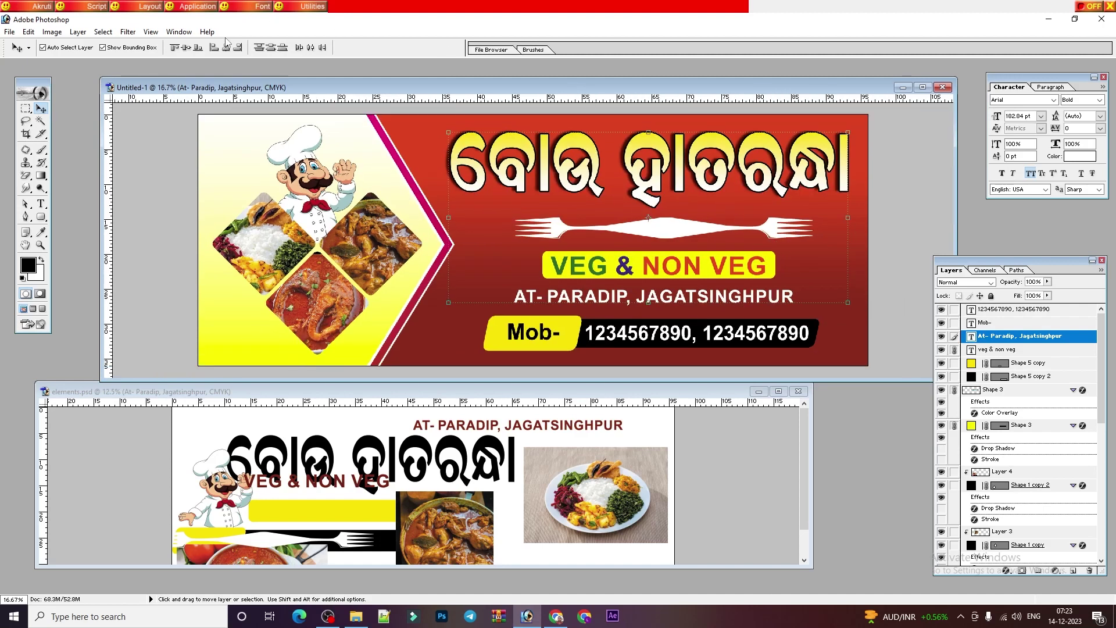
{"action": "left_click", "coordinate": [226, 48]}
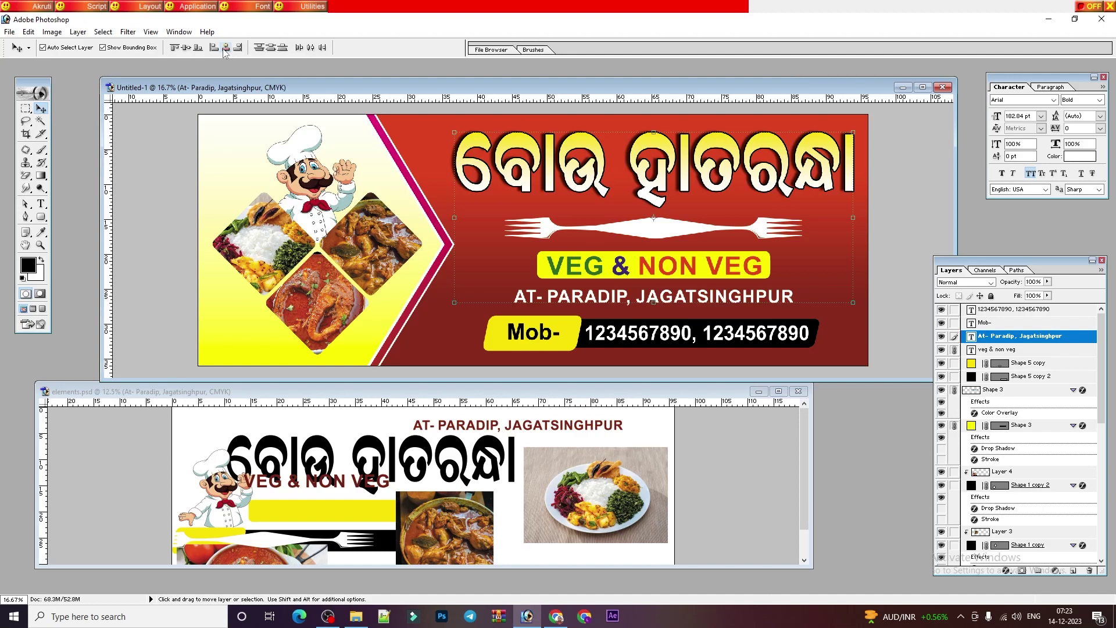
{"action": "left_click_drag", "start_coordinate": [454, 306], "coordinate": [448, 305]}
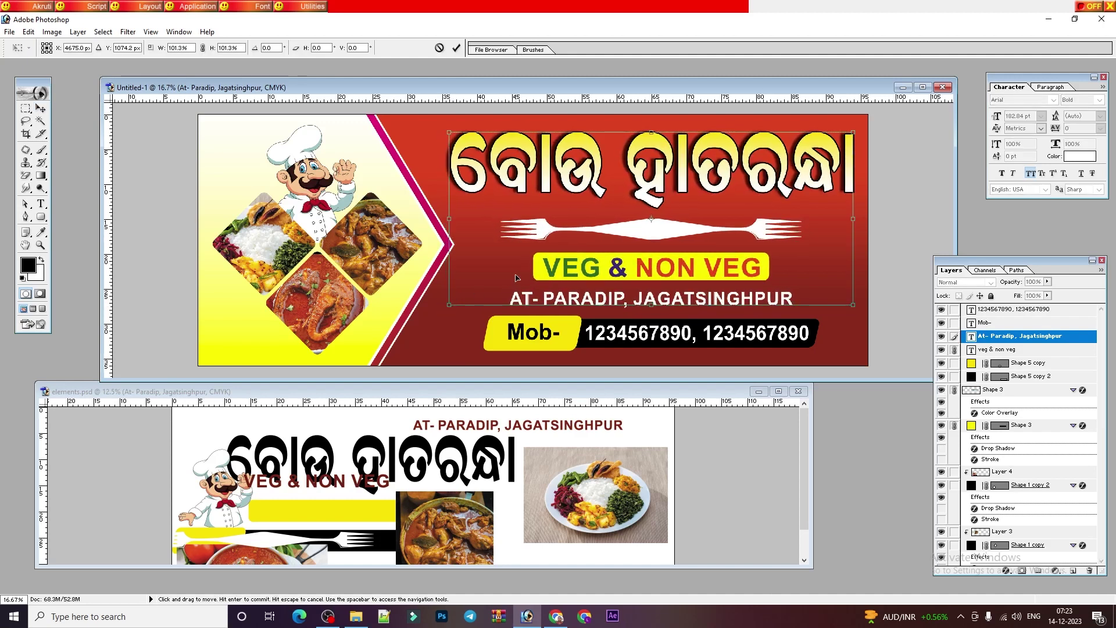
{"action": "key", "text": "Return"}
- Select the base shape of the rice-plate diamond and check it by hiding and showing its layer
{"action": "left_click", "coordinate": [267, 239]}
{"action": "right_click", "coordinate": [279, 243]}
{"action": "left_click", "coordinate": [280, 263]}
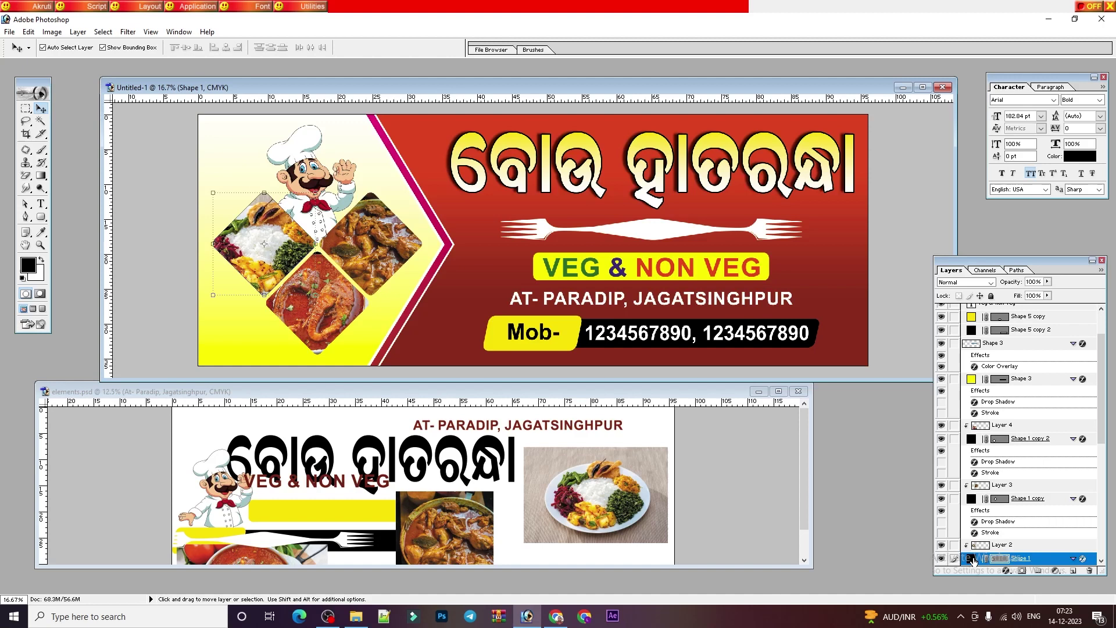
{"action": "scroll", "coordinate": [968, 497], "scroll_direction": "down", "scroll_amount": 2}
{"action": "left_click", "coordinate": [941, 505]}
{"action": "left_click", "coordinate": [941, 506]}
{"action": "left_click", "coordinate": [941, 505]}
{"action": "left_click", "coordinate": [940, 505]}
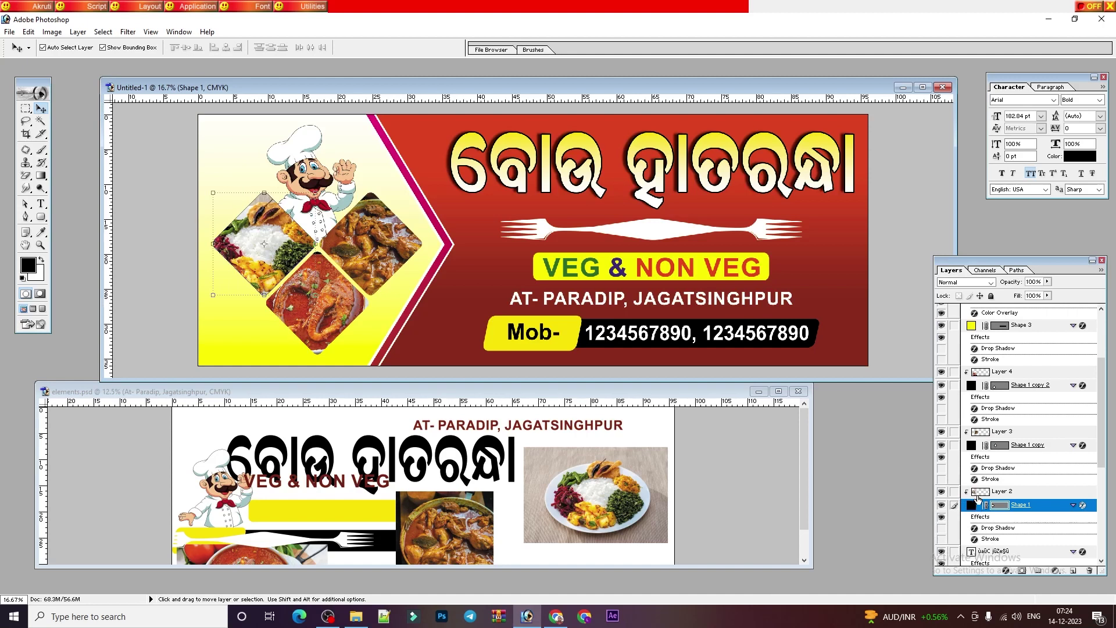
- Give the rice-plate diamond's base shape a white inside stroke and a drop shadow with distance 11 px and size 40 px
{"action": "left_click", "coordinate": [941, 492]}
{"action": "left_click", "coordinate": [941, 491]}
{"action": "left_click", "coordinate": [1009, 572]}
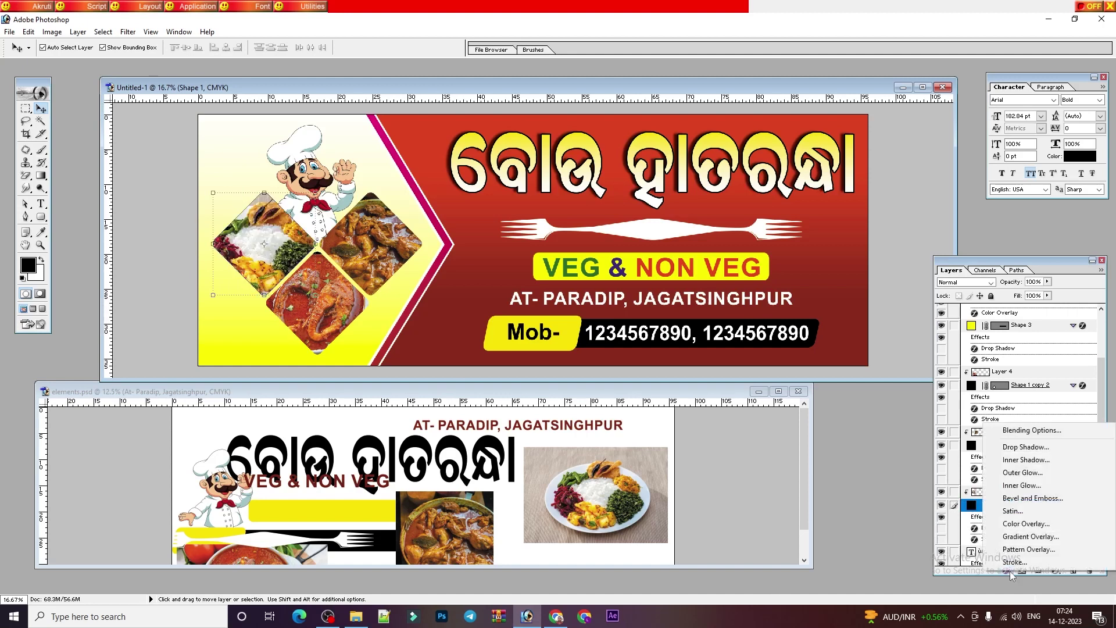
{"action": "left_click", "coordinate": [1015, 562]}
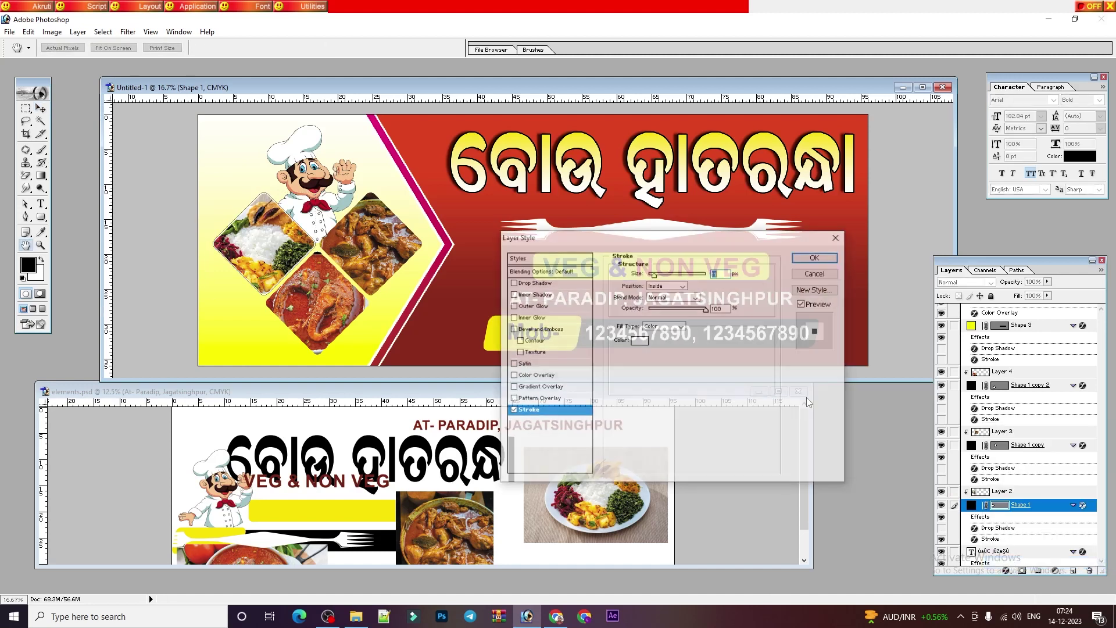
{"action": "left_click", "coordinate": [640, 341]}
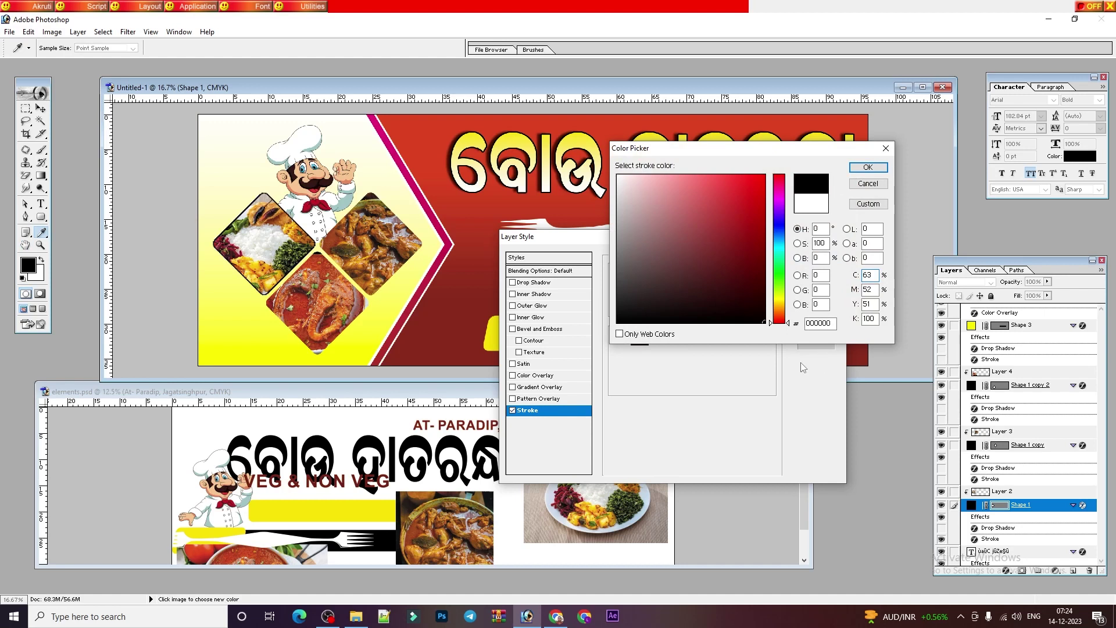
{"action": "left_click", "coordinate": [860, 168]}
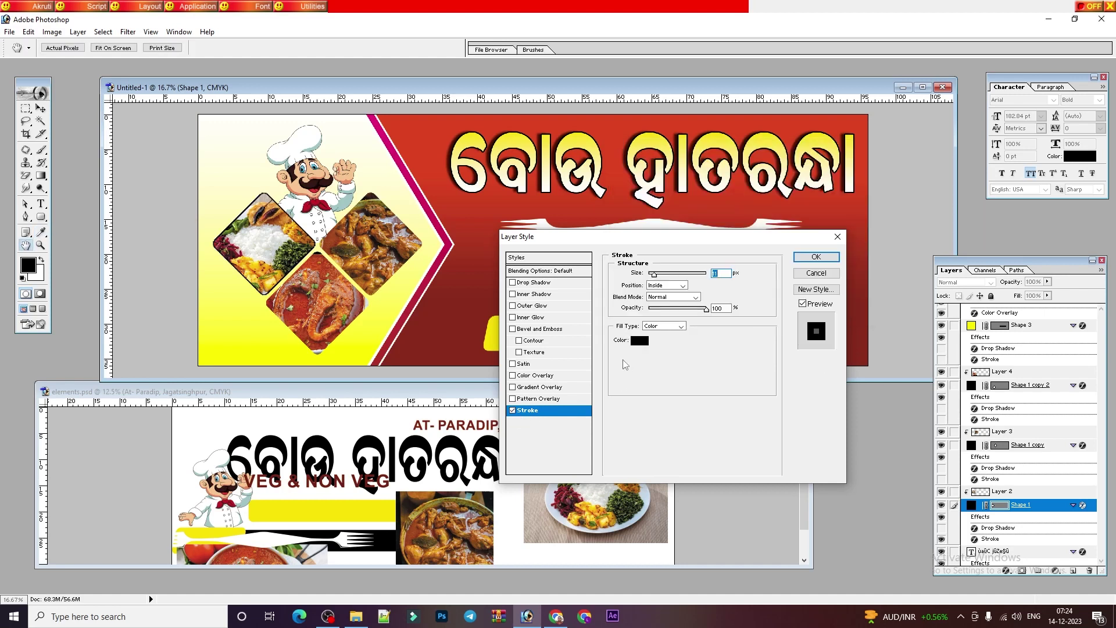
{"action": "left_click", "coordinate": [639, 340]}
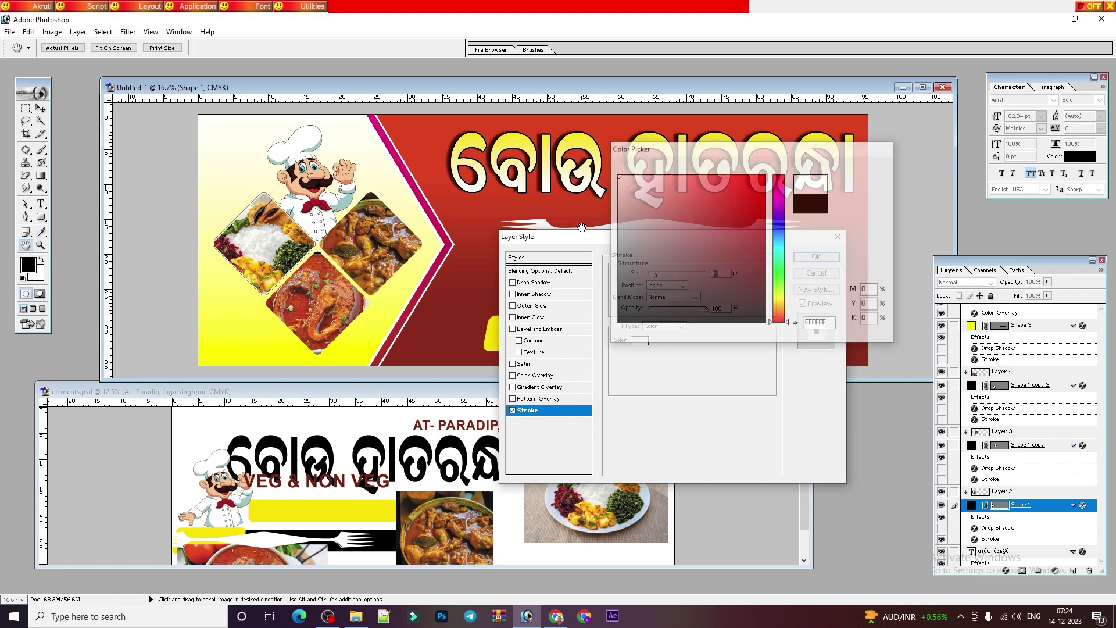
{"action": "left_click", "coordinate": [533, 284]}
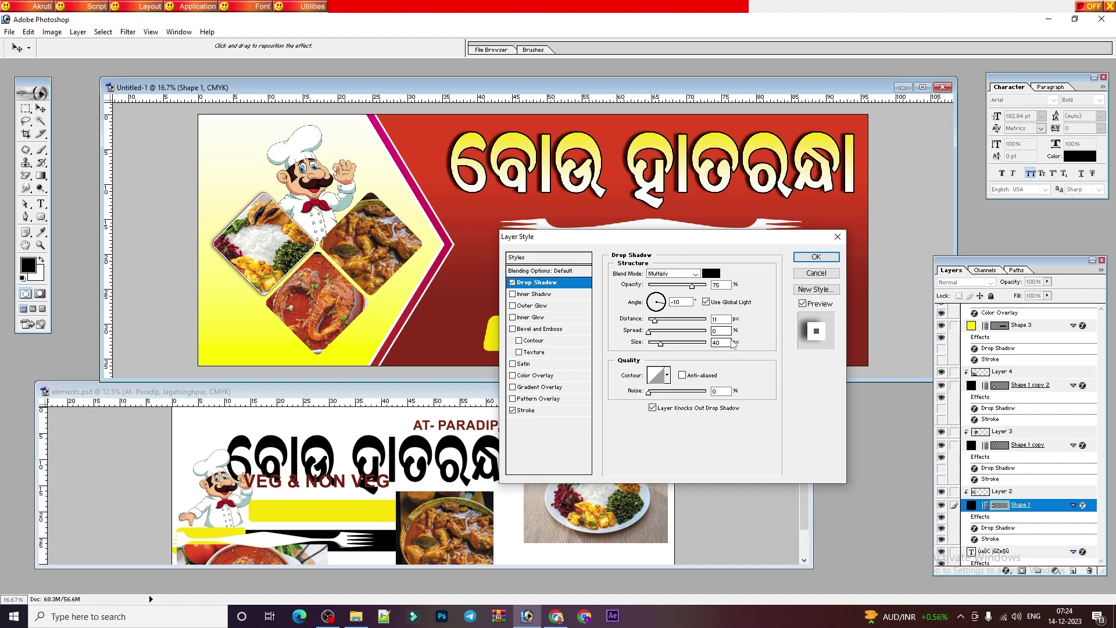
{"action": "key", "text": "Return"}
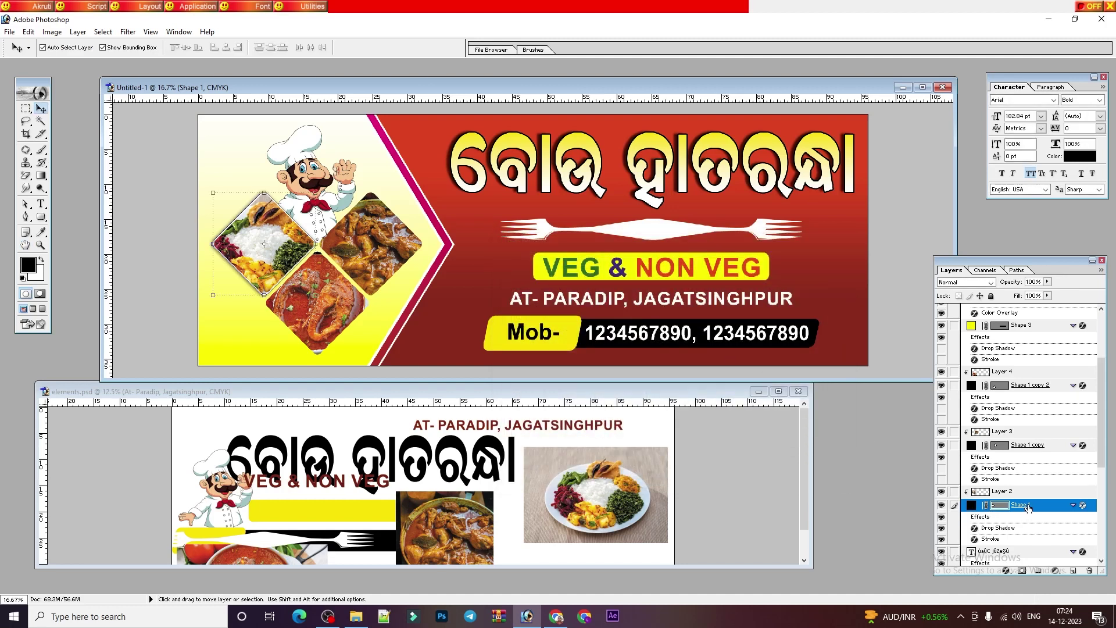
- Copy the rice-plate diamond's layer style and paste it onto the base shape of the brown-curry diamond
{"action": "right_click", "coordinate": [1029, 509]}
{"action": "left_click", "coordinate": [1025, 457]}
{"action": "scroll", "coordinate": [1027, 517], "scroll_direction": "down", "scroll_amount": 1}
{"action": "right_click", "coordinate": [374, 239]}
{"action": "left_click", "coordinate": [407, 268]}
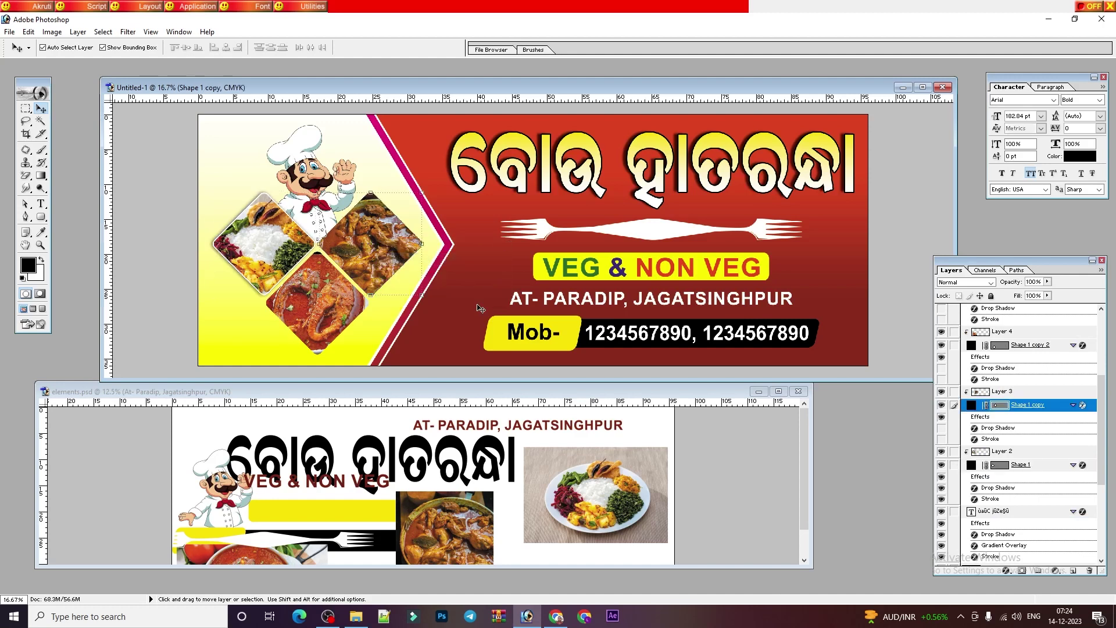
{"action": "right_click", "coordinate": [1045, 409]}
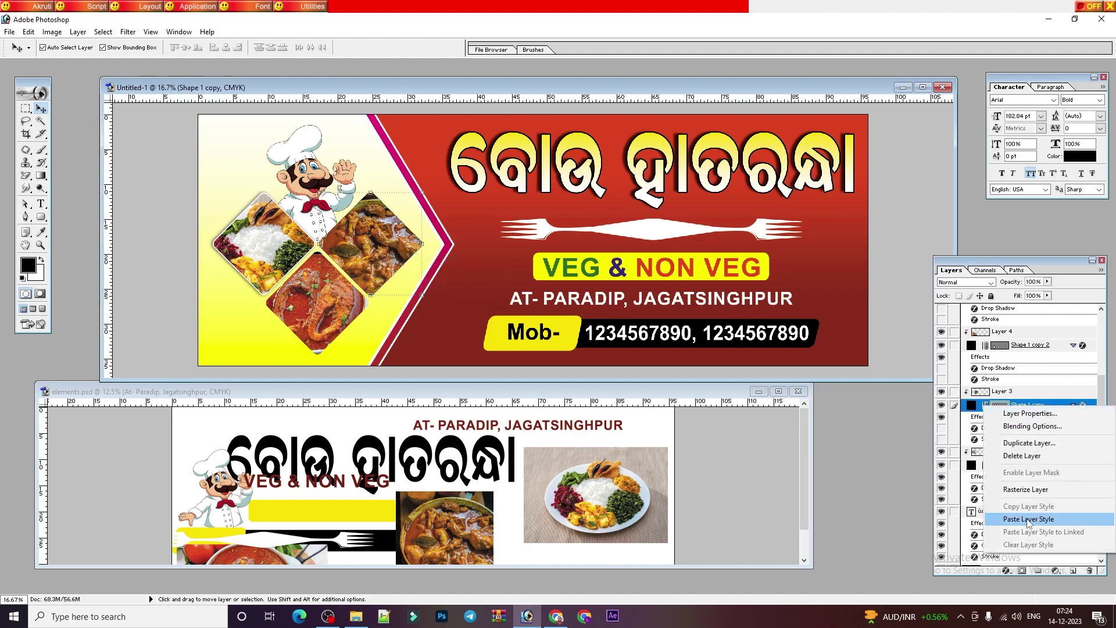
{"action": "left_click", "coordinate": [1032, 519]}
- Select Shape 1 copy 2, the base of the red fish-curry diamond, and paste the copied layer style onto it
{"action": "right_click", "coordinate": [352, 316]}
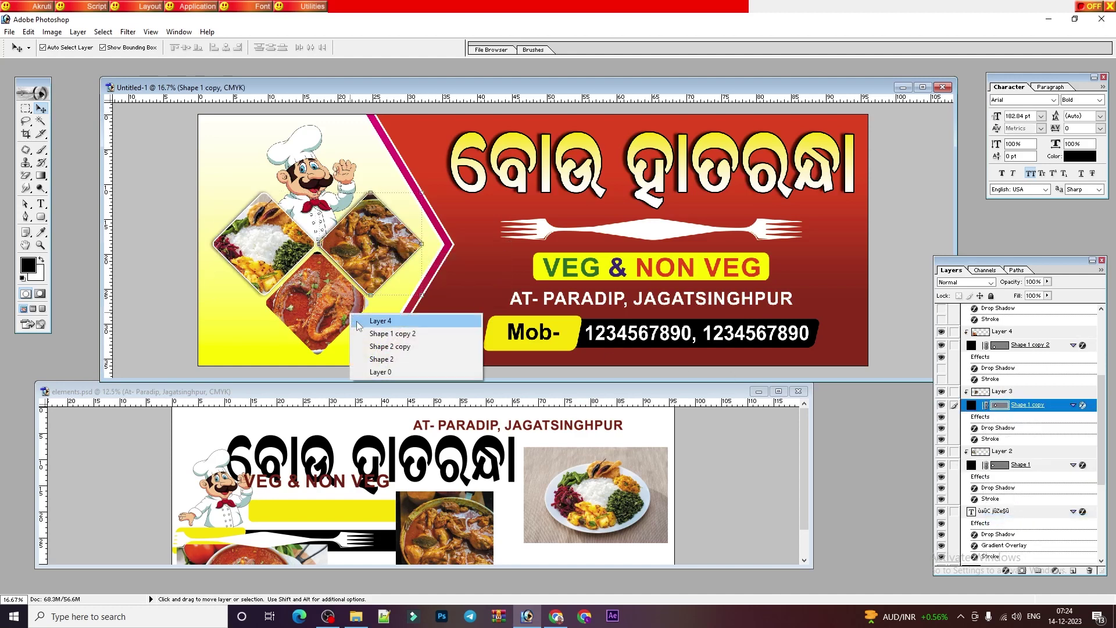
{"action": "left_click", "coordinate": [390, 346]}
{"action": "left_click", "coordinate": [345, 307]}
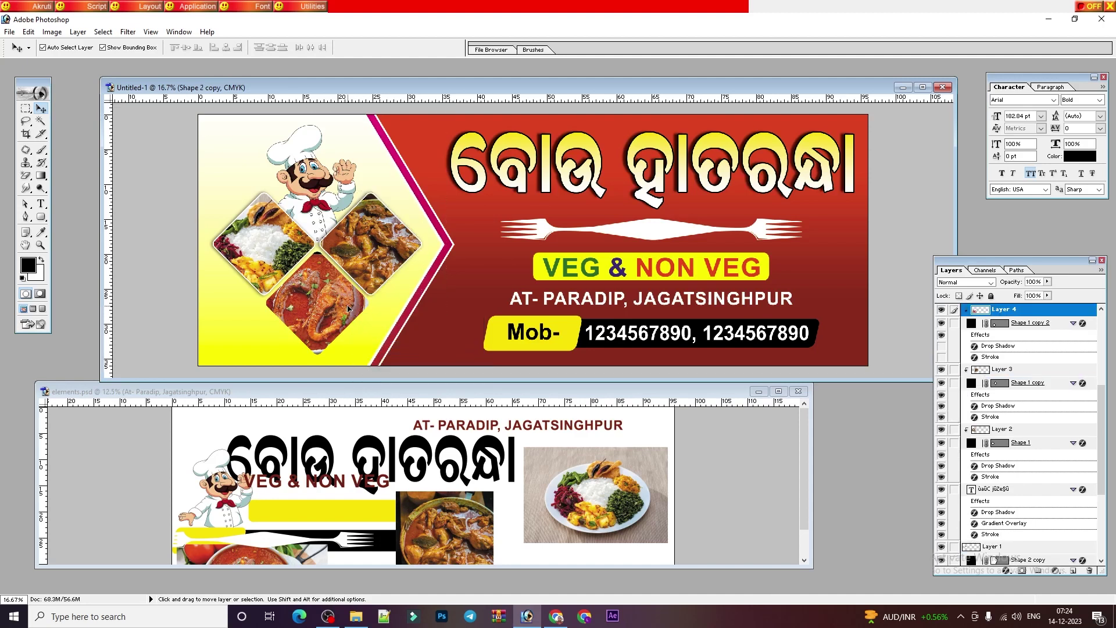
{"action": "right_click", "coordinate": [347, 307]}
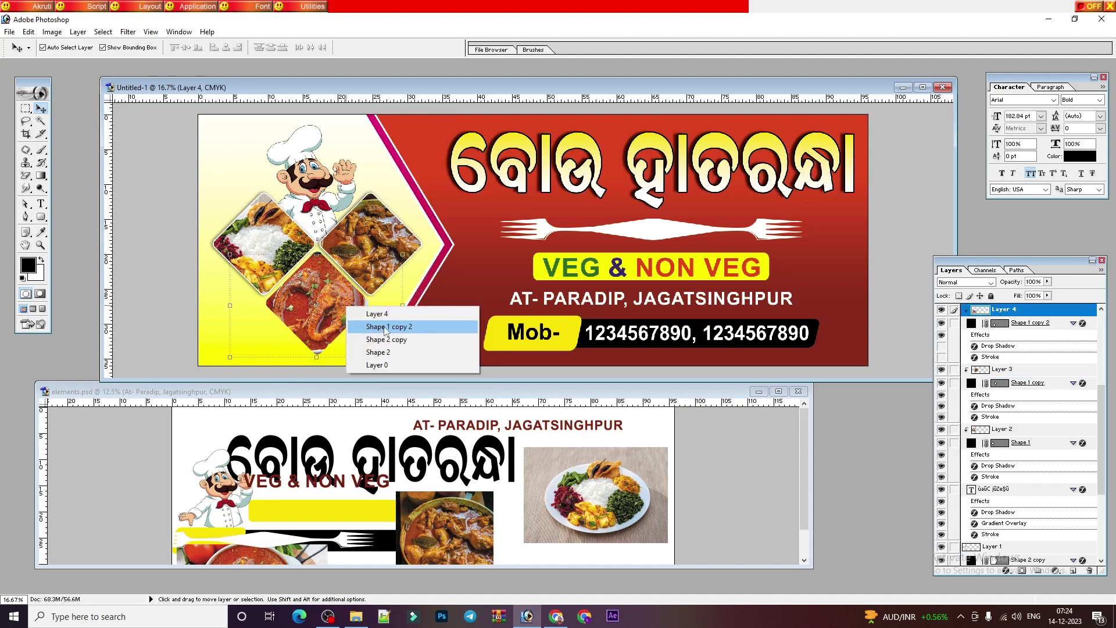
{"action": "left_click", "coordinate": [411, 329]}
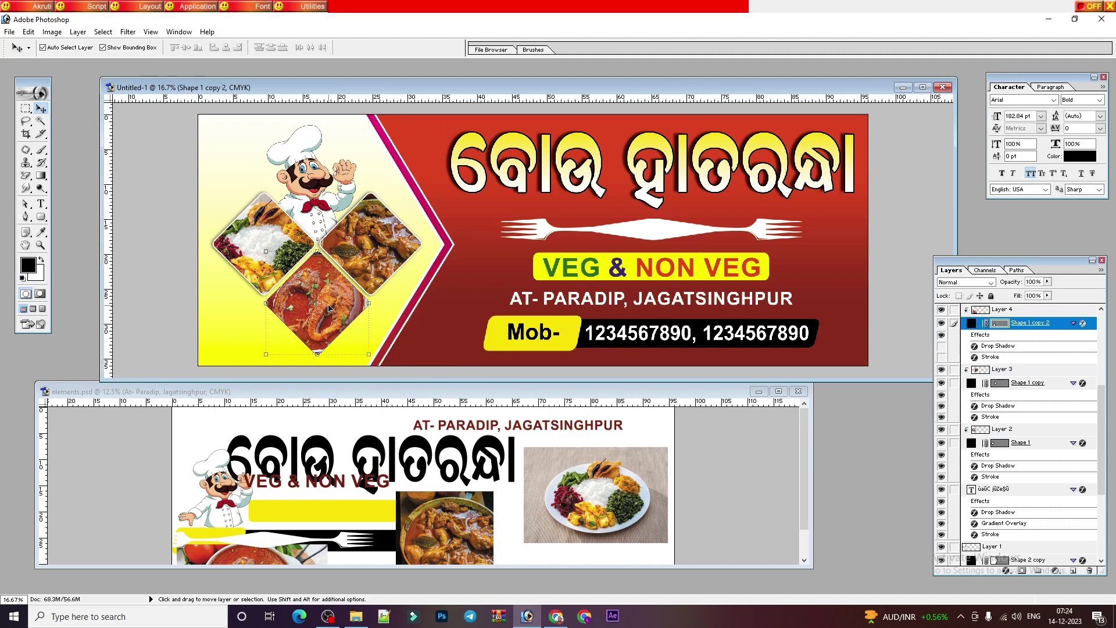
{"action": "right_click", "coordinate": [329, 309]}
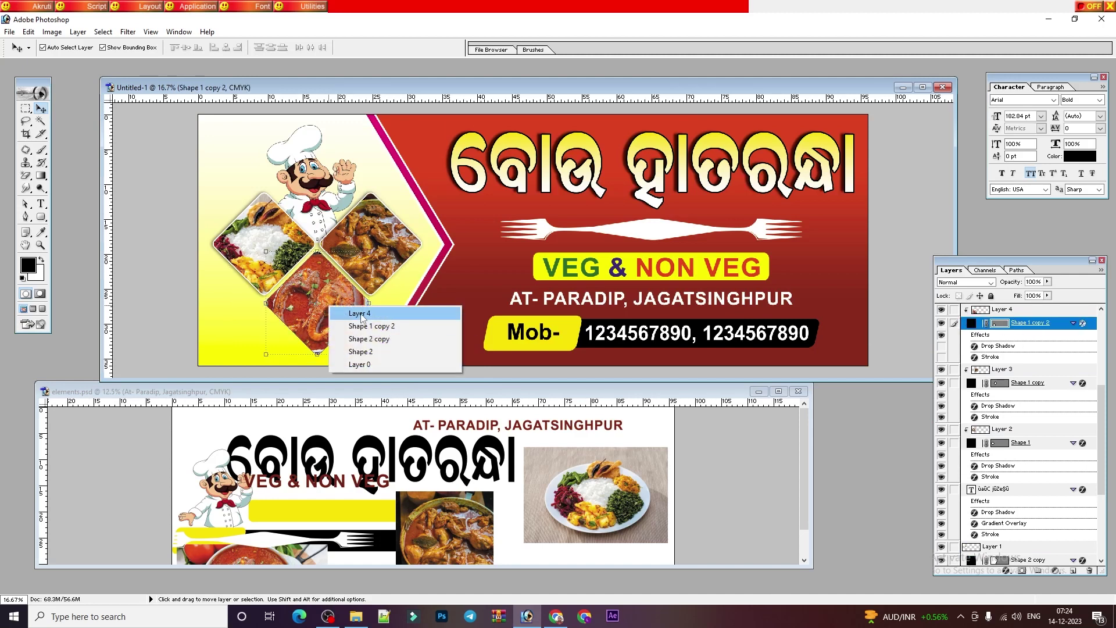
{"action": "left_click", "coordinate": [360, 314]}
{"action": "right_click", "coordinate": [343, 300]}
{"action": "left_click", "coordinate": [360, 317]}
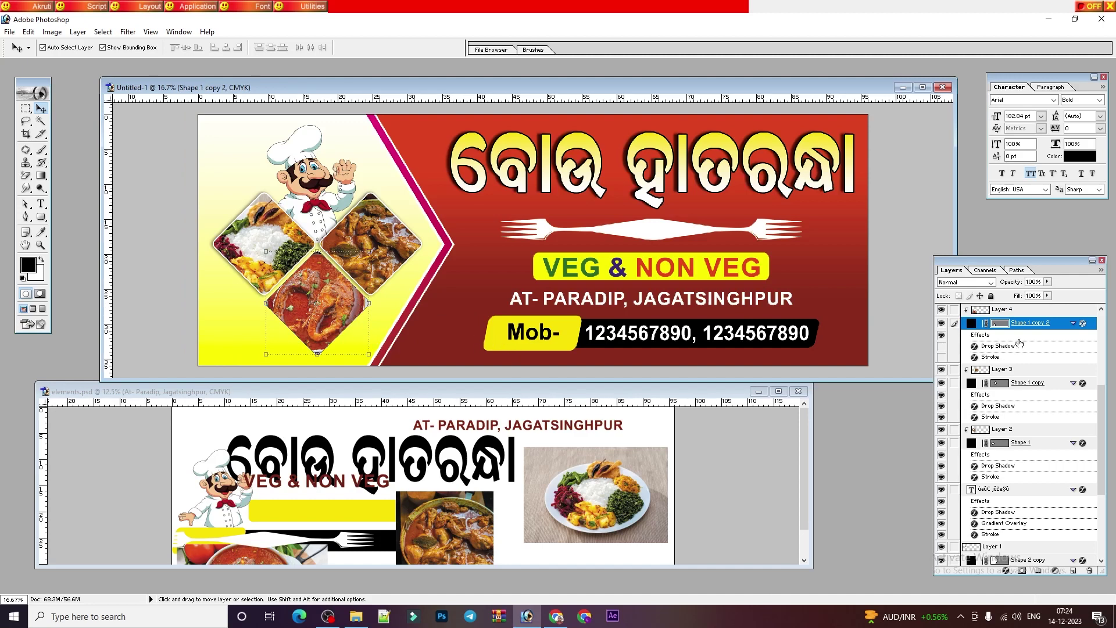
{"action": "right_click", "coordinate": [1031, 326]}
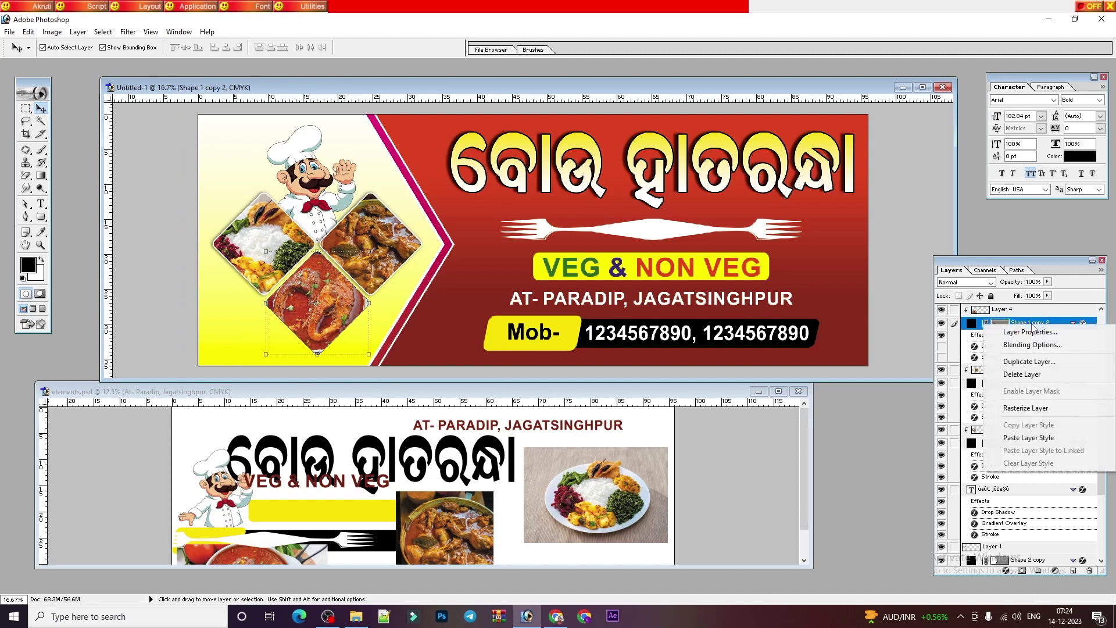
{"action": "left_click", "coordinate": [1025, 440]}
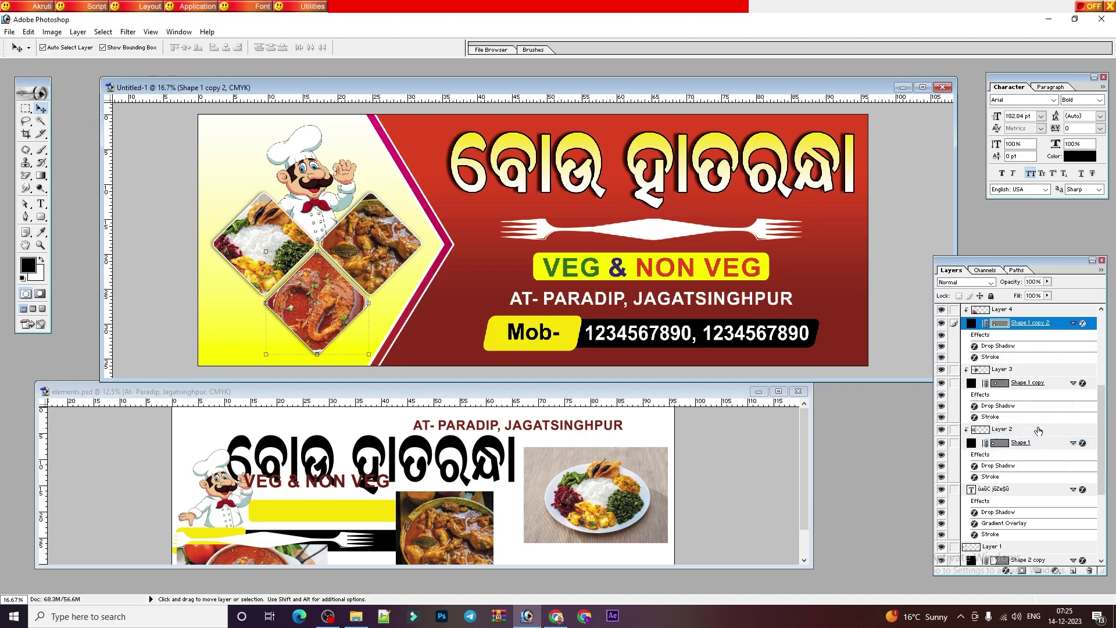
- Select the chef layer, minimise the elements.psd window and maximise the banner window with the whole design in view
{"action": "right_click", "coordinate": [364, 220]}
{"action": "left_click", "coordinate": [426, 279]}
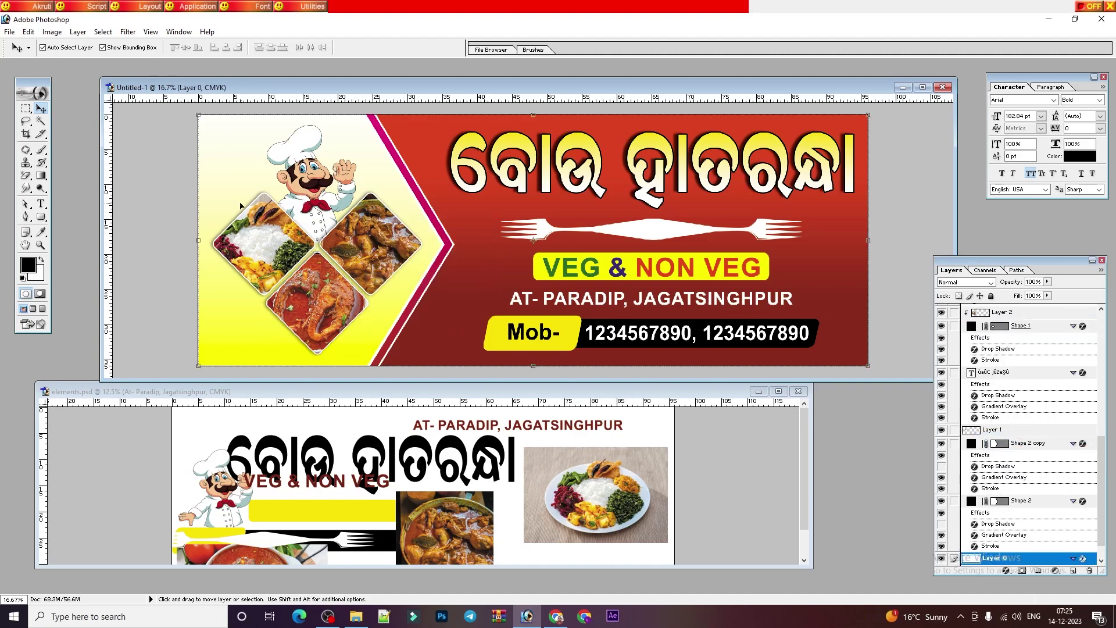
{"action": "mouse_move", "coordinate": [316, 221]}
{"action": "left_mouse_down"}
{"action": "mouse_move", "coordinate": [319, 200]}
{"action": "mouse_move", "coordinate": [325, 226]}
{"action": "left_mouse_up"}
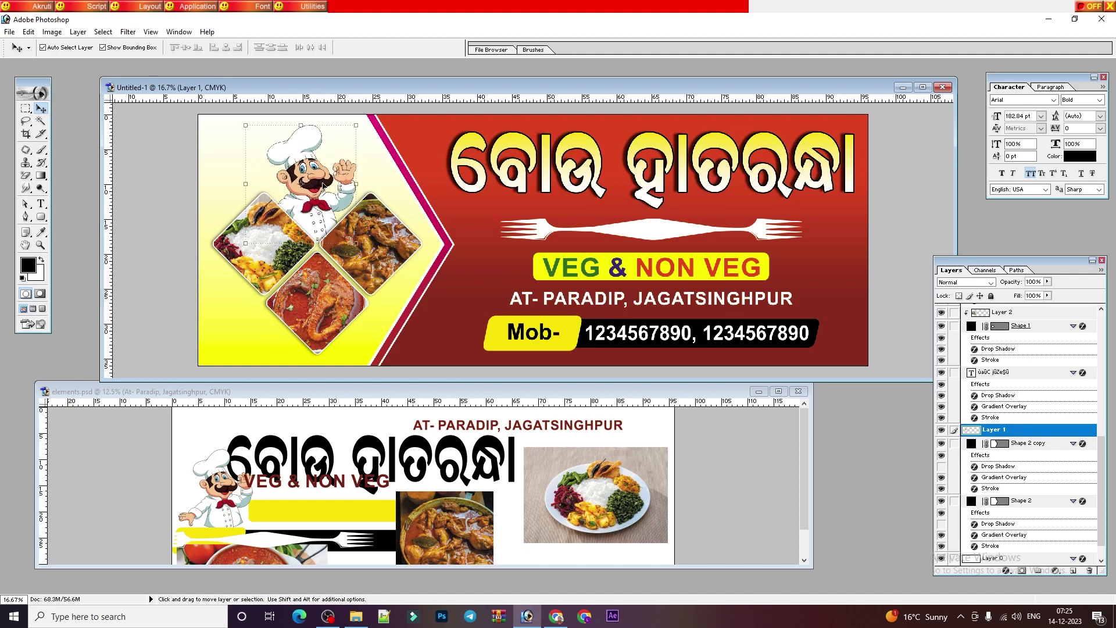
{"action": "key", "text": "ctrl+minus"}
{"action": "key", "text": "ctrl+minus"}
{"action": "key", "text": "ctrl+minus"}
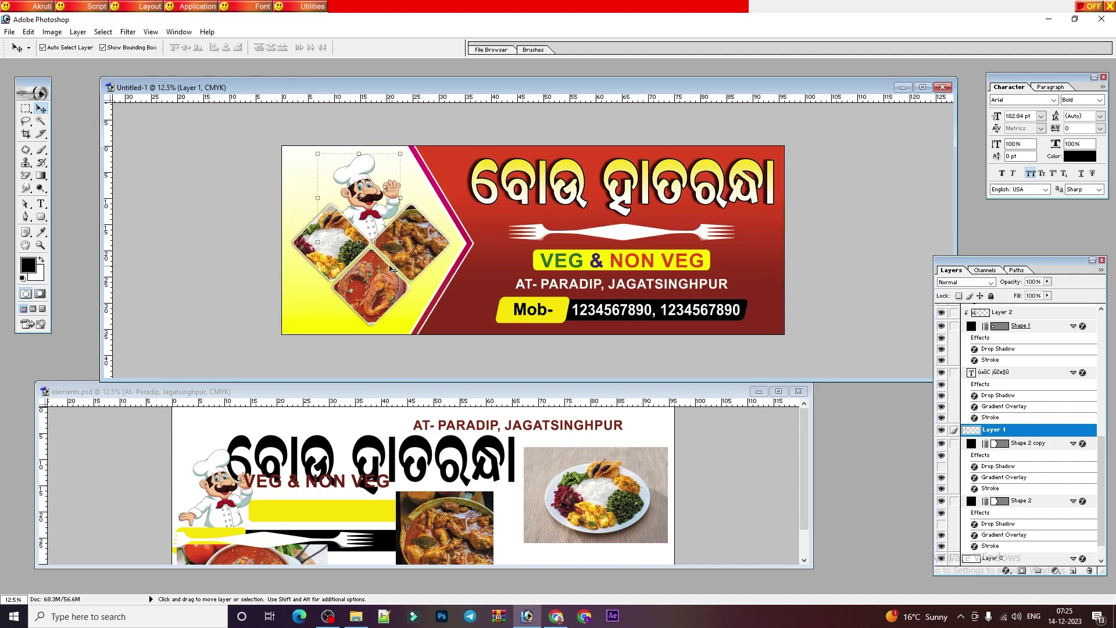
{"action": "key", "text": "ctrl+plus"}
{"action": "left_click", "coordinate": [621, 447]}
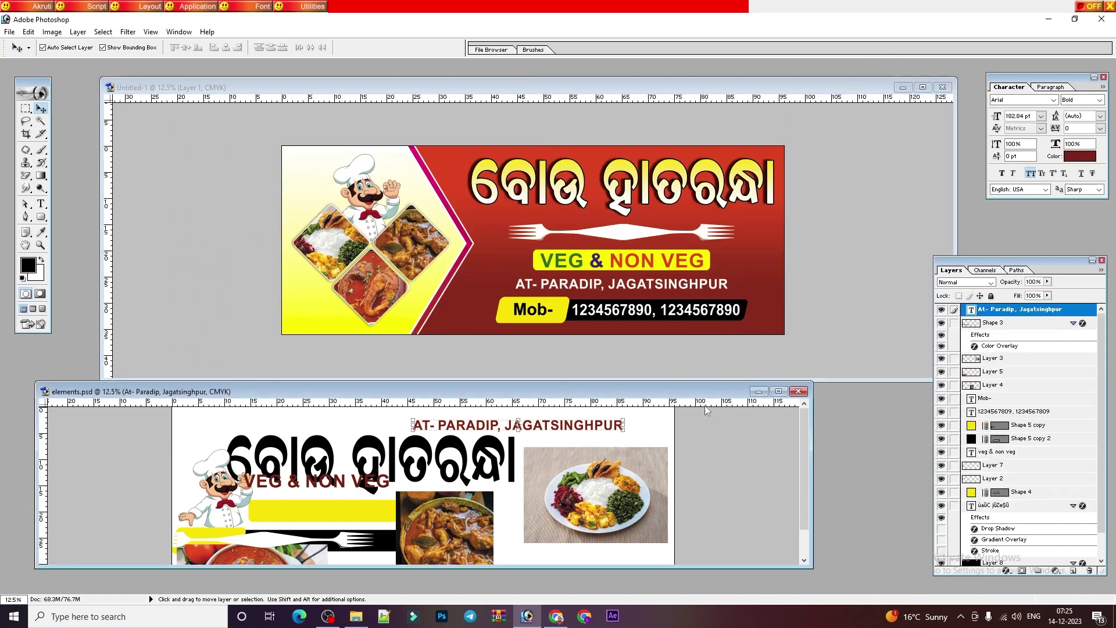
{"action": "left_click", "coordinate": [759, 391]}
{"action": "left_click", "coordinate": [922, 87]}
{"action": "key", "text": "ctrl+0"}
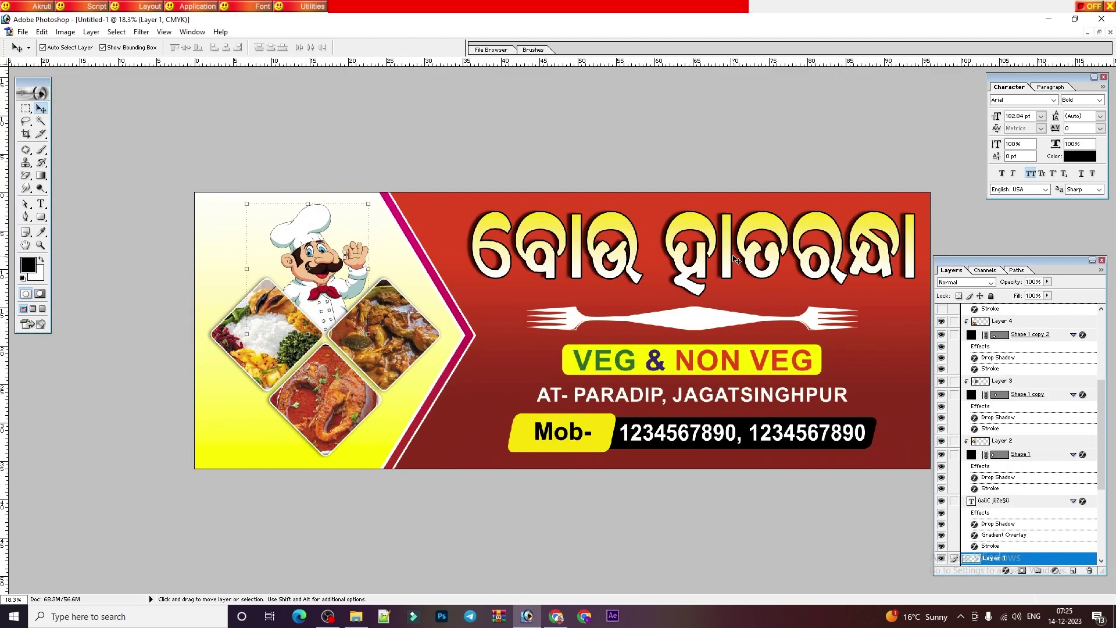
{"action": "key", "text": "ctrl+minus"}
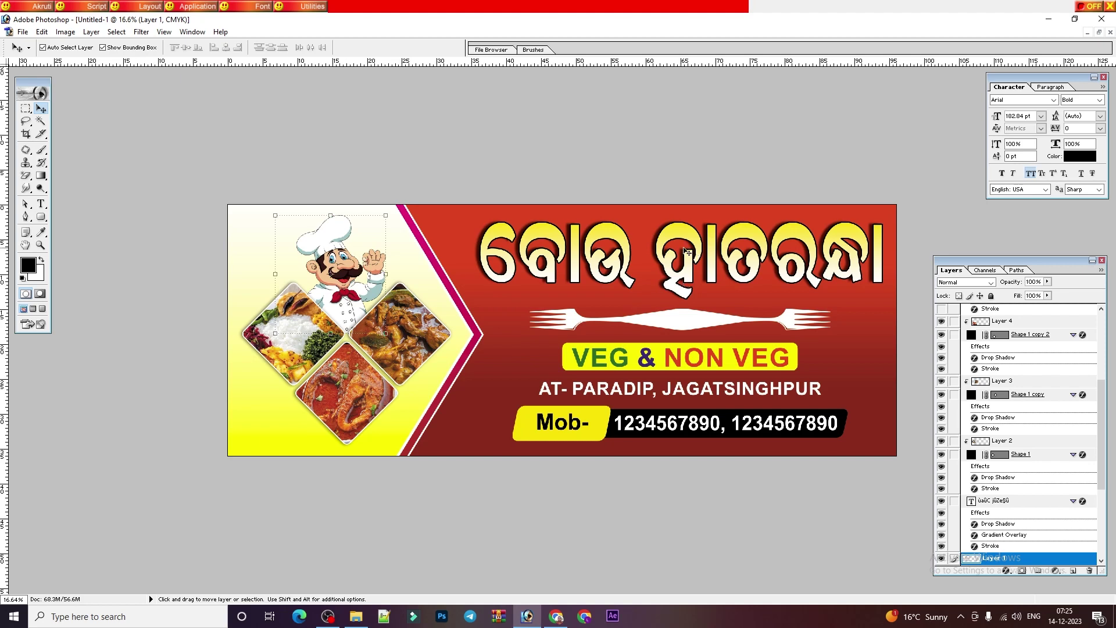
- Select the black shape of the linked mobile-number bar and nudge the whole bar slightly to the left
{"action": "left_click", "coordinate": [609, 431]}
{"action": "key", "text": "shift+Left"}
{"action": "key", "text": "shift+Left"}
{"action": "key", "text": "shift+Left"}
{"action": "key", "text": "shift+Left"}
{"action": "key", "text": "shift+Left"}
{"action": "key", "text": "shift+Left"}
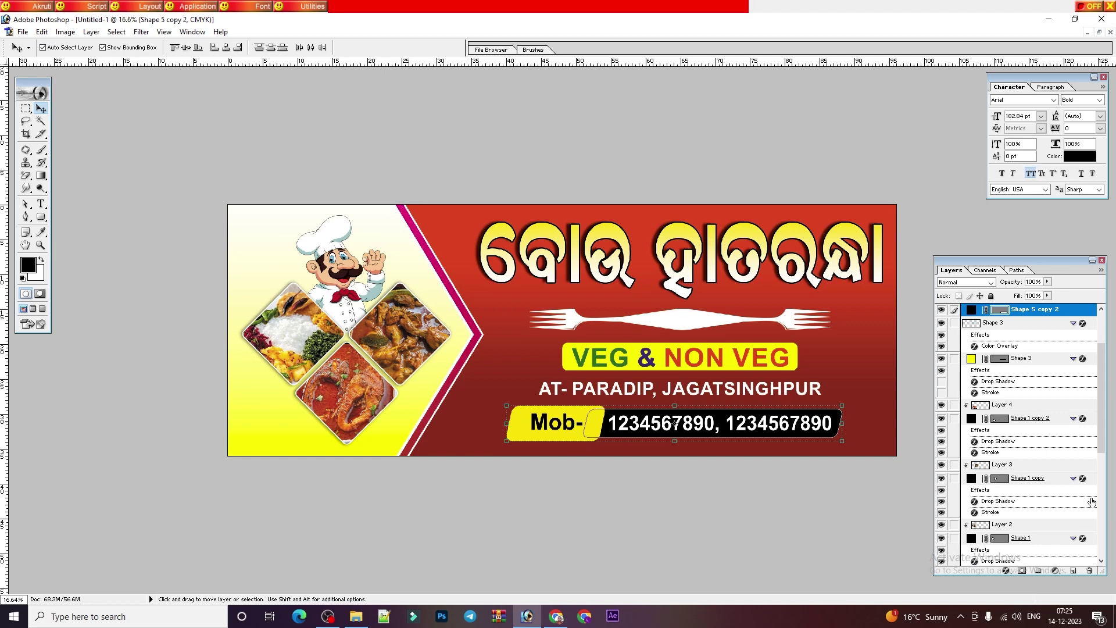
- Select the entire canvas and add a new empty layer above the mobile-number text
{"action": "scroll", "coordinate": [1080, 349], "scroll_direction": "up", "scroll_amount": 3}
{"action": "left_click", "coordinate": [1008, 311]}
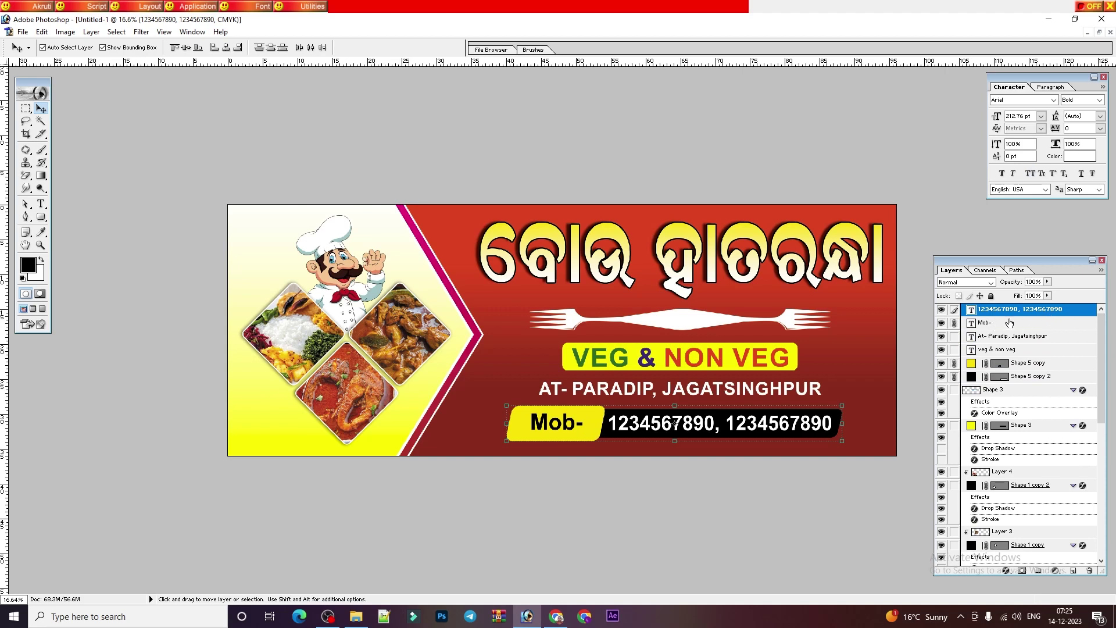
{"action": "key", "text": "ctrl+a"}
{"action": "left_click", "coordinate": [1074, 572]}
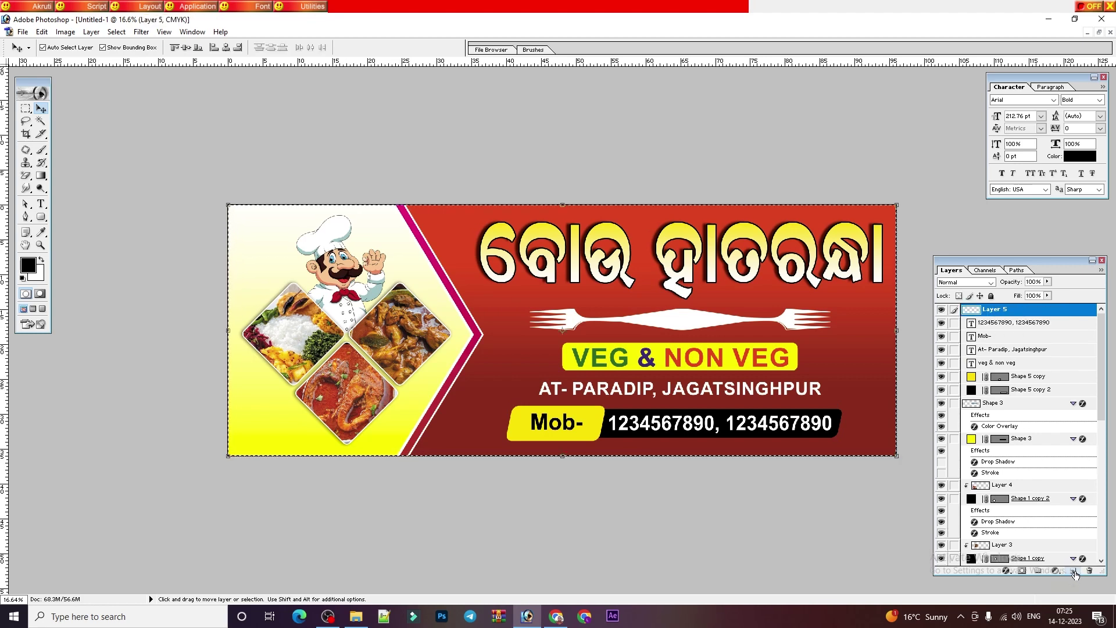
- Stroke the canvas-wide selection on the new layer with a black 50 px outline located at the centre
{"action": "left_click", "coordinate": [26, 108]}
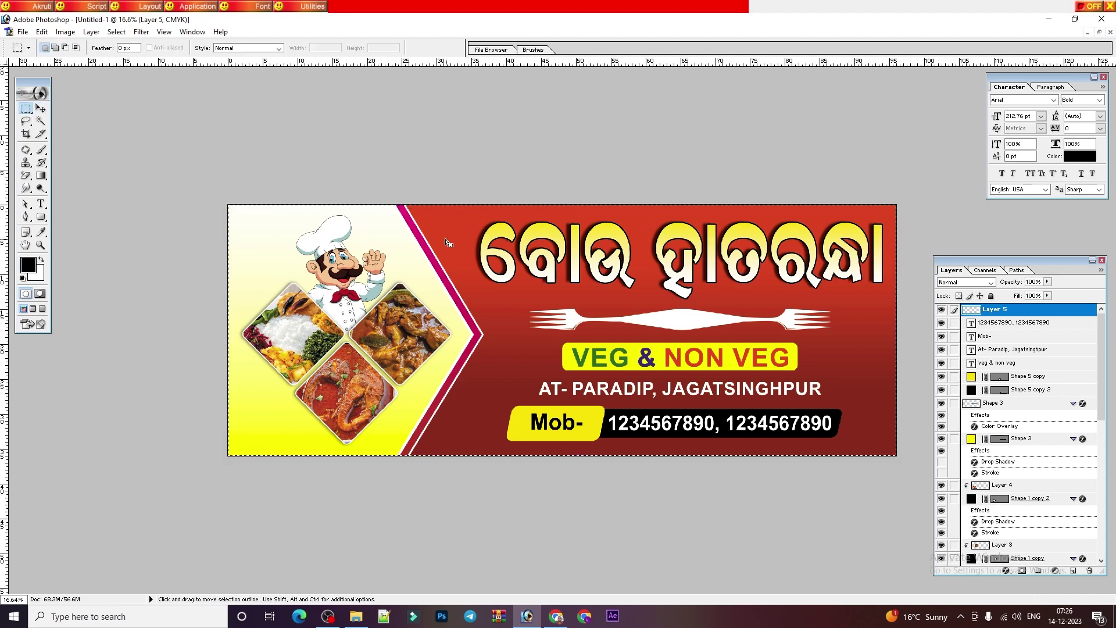
{"action": "right_click", "coordinate": [463, 251]}
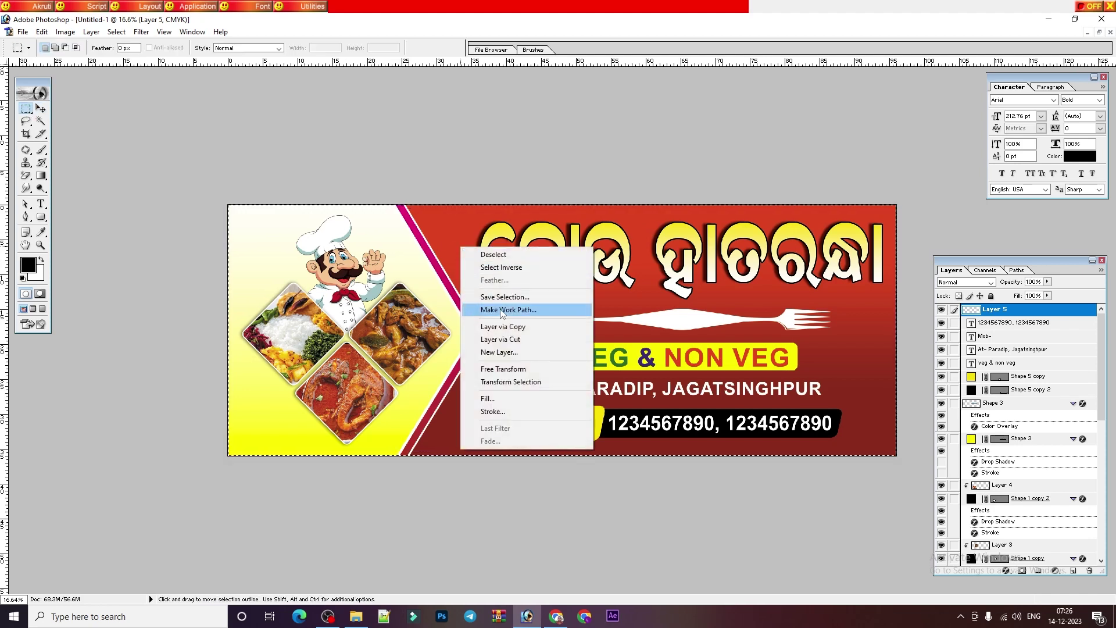
{"action": "left_click", "coordinate": [504, 413]}
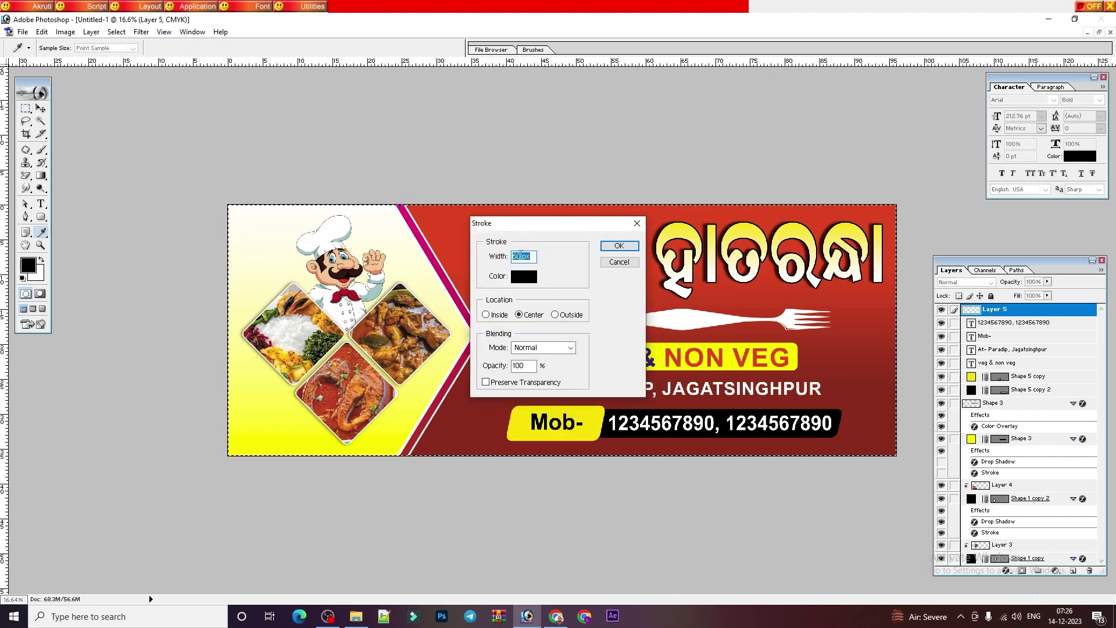
{"action": "left_click_drag", "start_coordinate": [522, 257], "coordinate": [505, 262]}
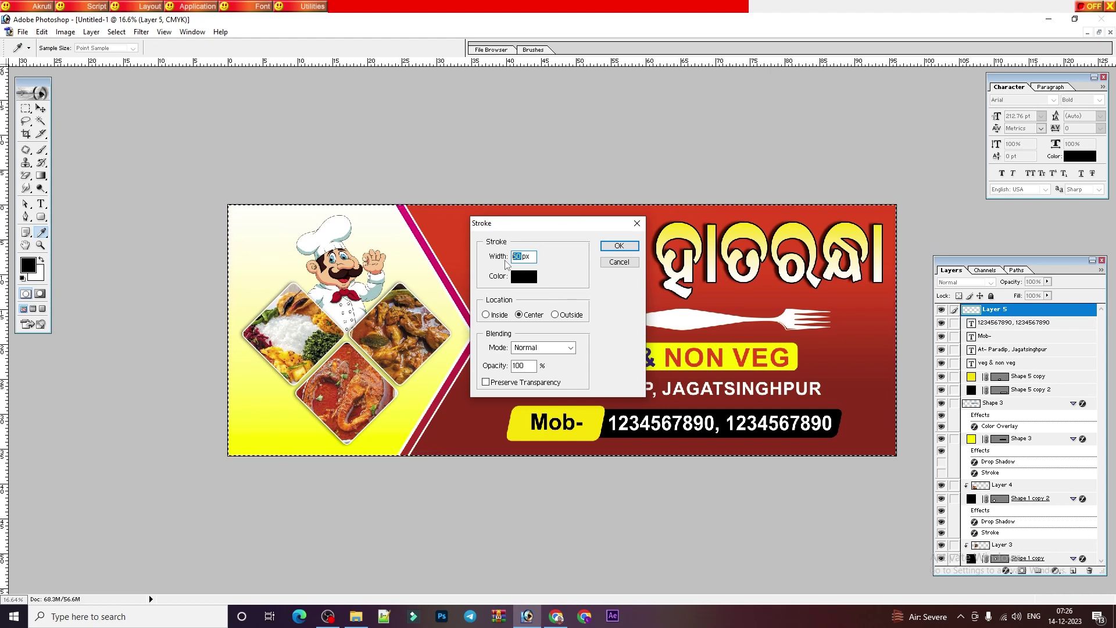
{"action": "key", "text": "Return"}
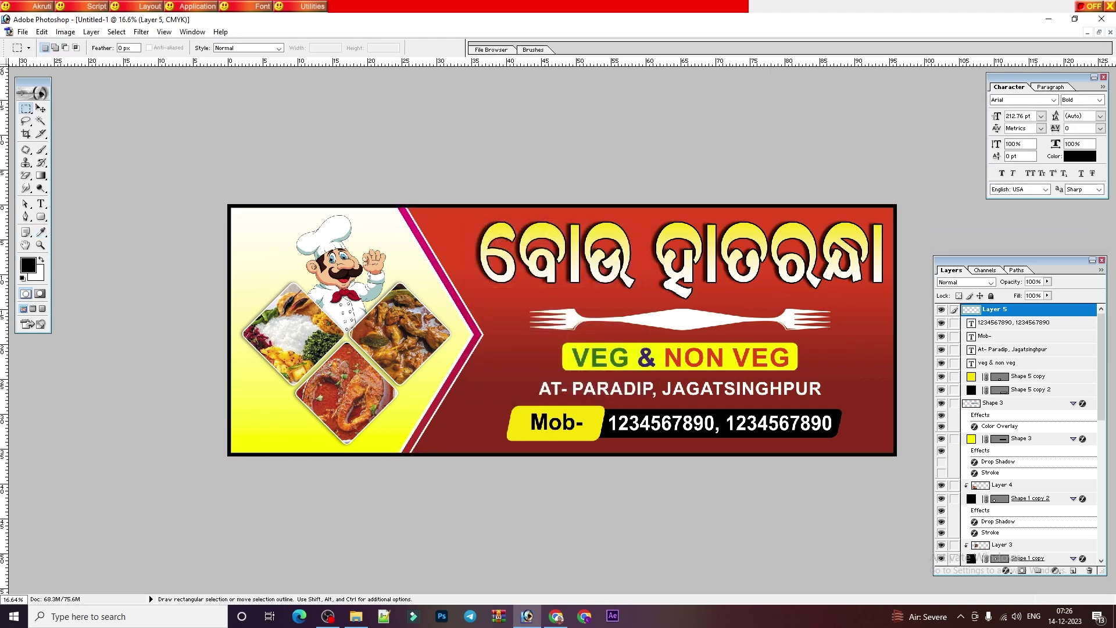
- Try shifting the black frame over the banner, and undo both the moves and the frame's stroke
{"action": "left_click", "coordinate": [40, 108]}
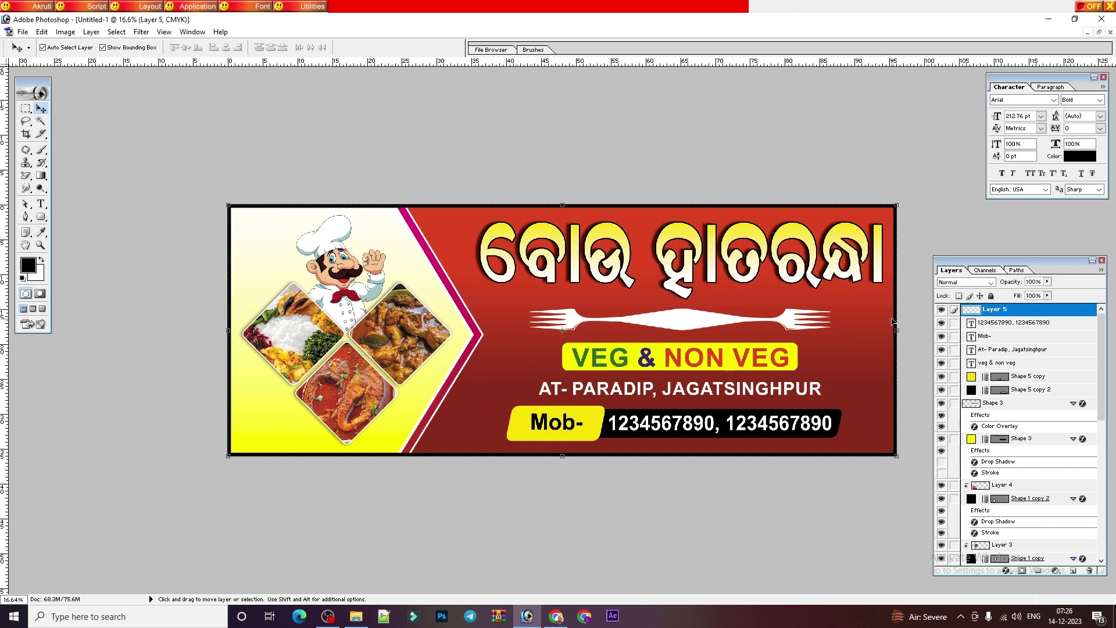
{"action": "left_click_drag", "start_coordinate": [894, 322], "coordinate": [787, 354]}
{"action": "key", "text": "ctrl+z"}
{"action": "left_click_drag", "start_coordinate": [260, 206], "coordinate": [265, 238]}
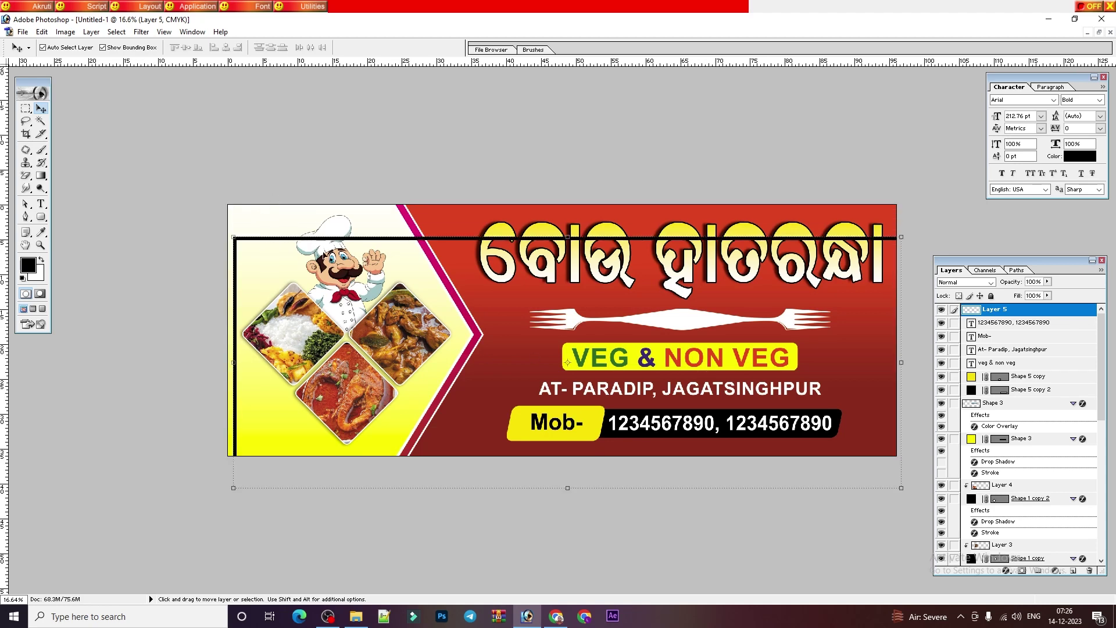
{"action": "key", "text": "ctrl+z"}
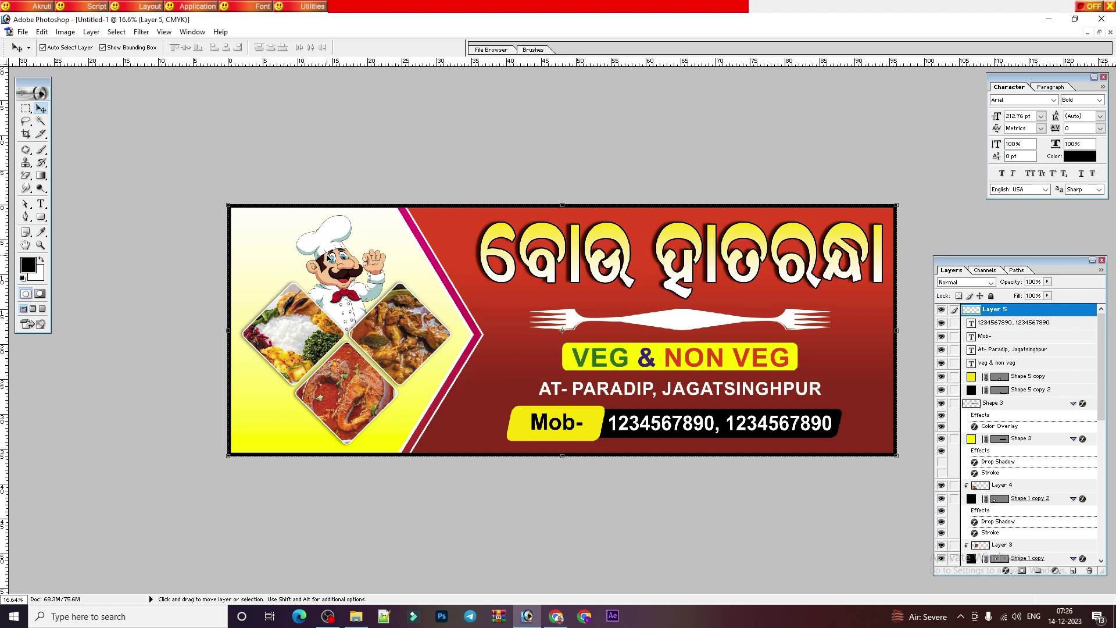
{"action": "left_click", "coordinate": [26, 108]}
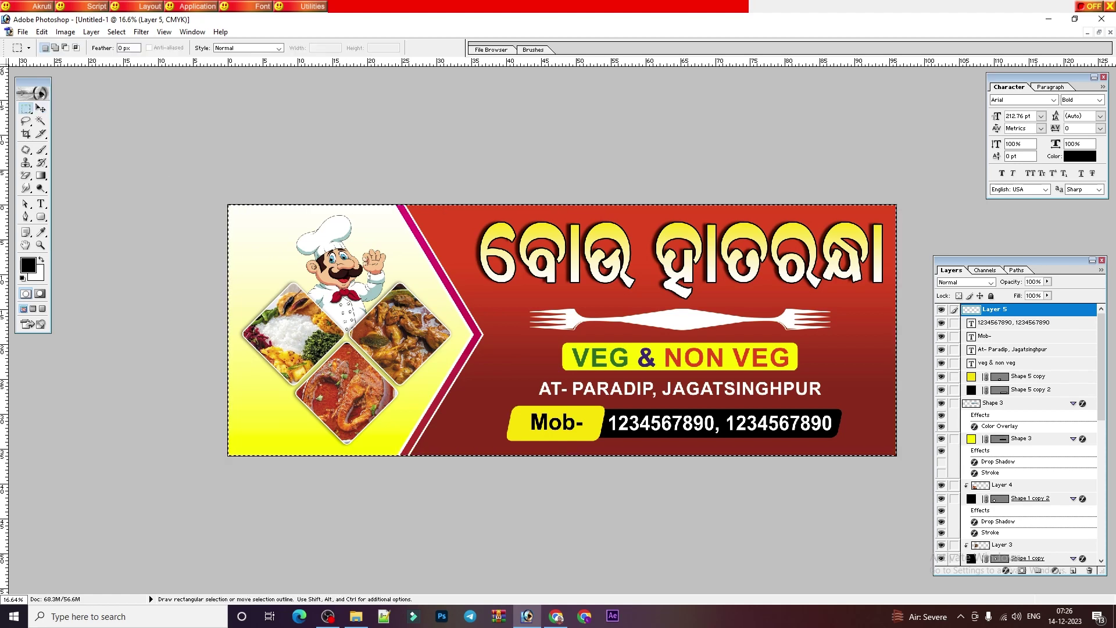
- Stroke the canvas-wide selection on the empty top layer with a black (000000) 65 px outline located at the centre
{"action": "key", "text": "ctrl+a"}
{"action": "right_click", "coordinate": [430, 231]}
{"action": "left_click", "coordinate": [480, 392]}
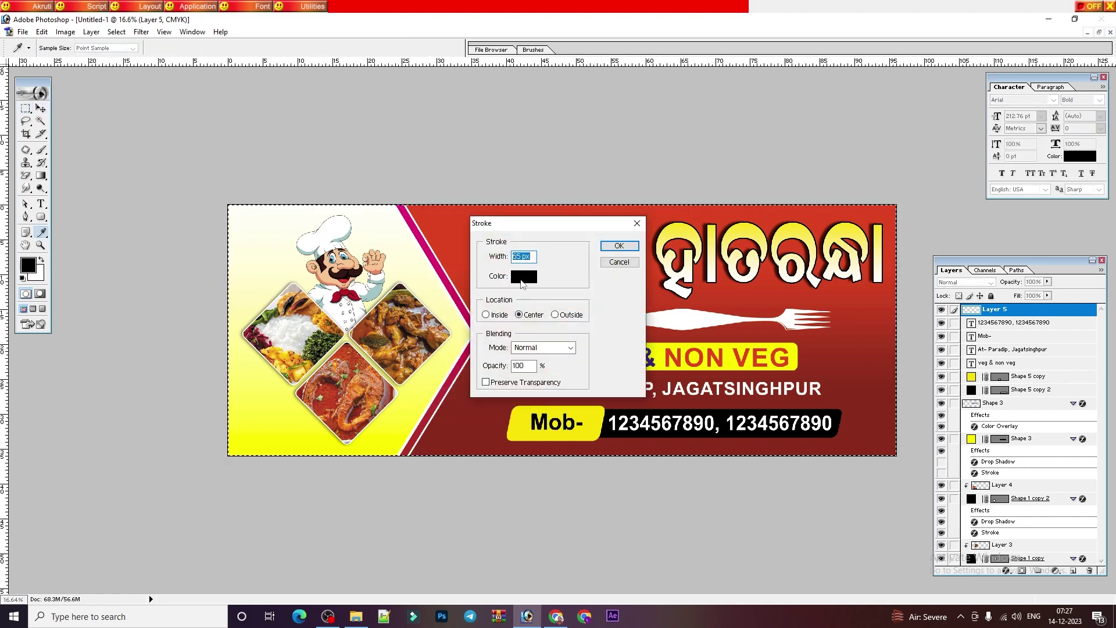
{"action": "left_click", "coordinate": [525, 277]}
{"action": "mouse_move", "coordinate": [727, 279]}
{"action": "left_mouse_down"}
{"action": "mouse_move", "coordinate": [779, 187]}
{"action": "mouse_move", "coordinate": [769, 326]}
{"action": "left_mouse_up"}
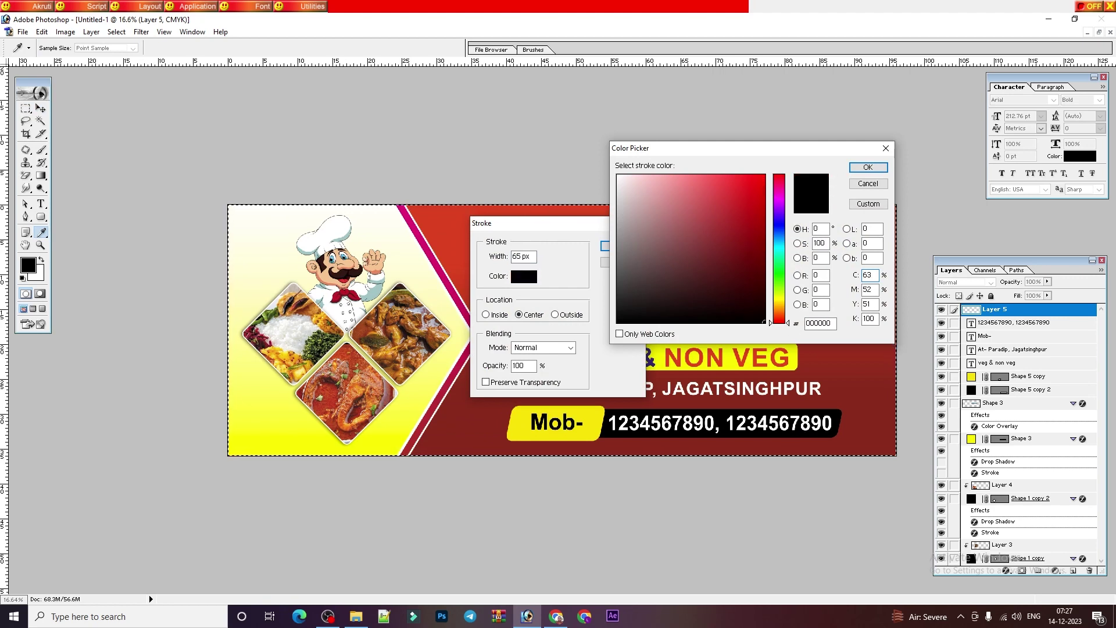
{"action": "left_click", "coordinate": [870, 168]}
{"action": "left_click", "coordinate": [606, 246]}
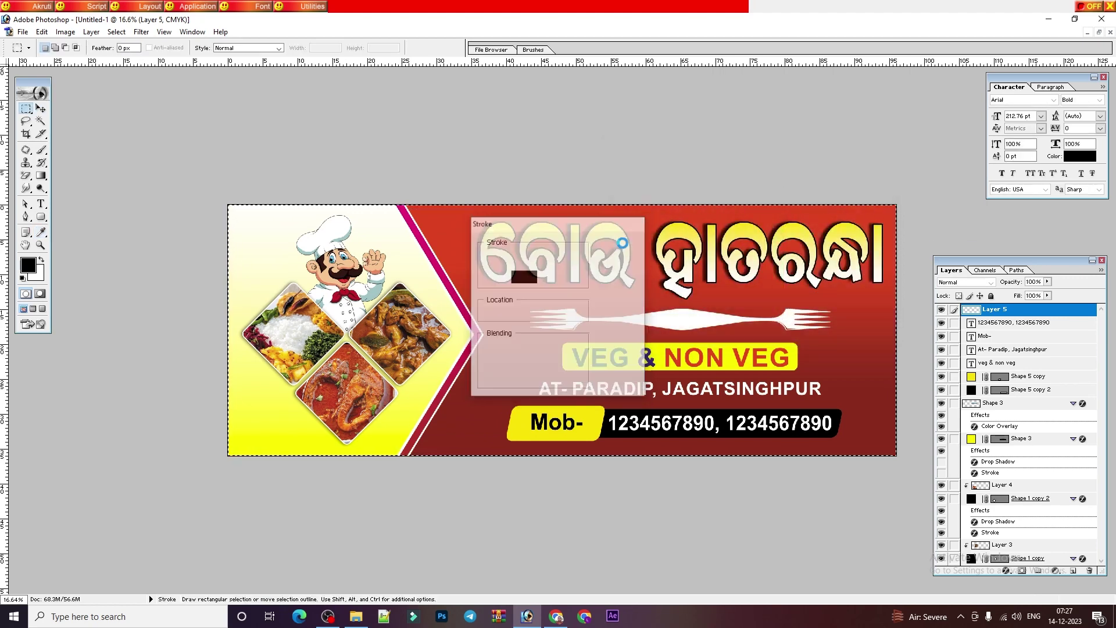
{"action": "left_click", "coordinate": [1007, 572]}
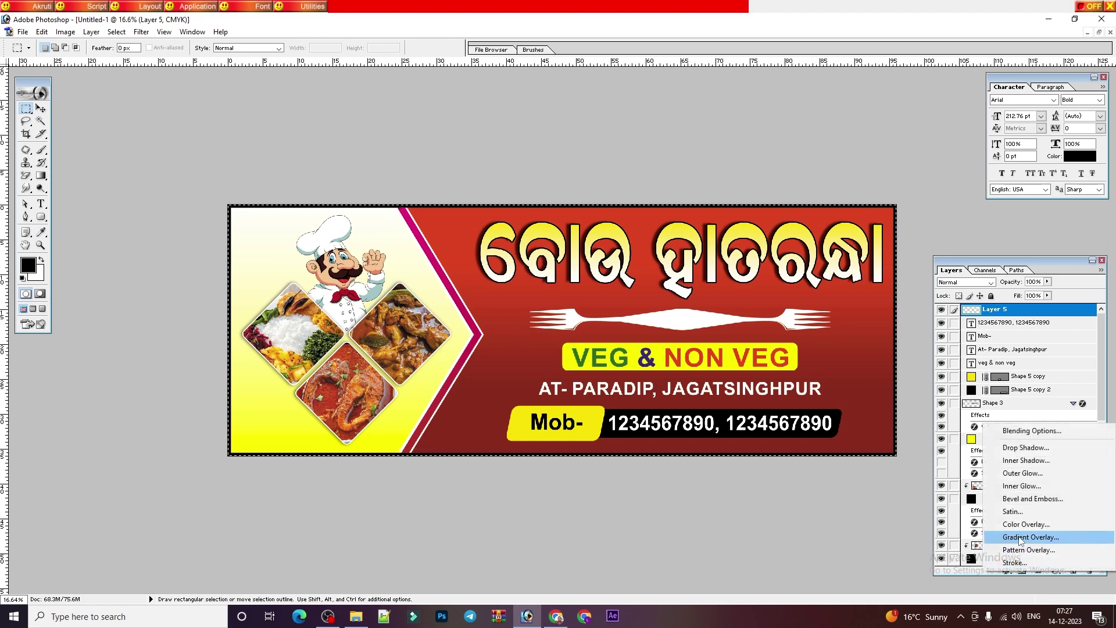
{"action": "left_click", "coordinate": [1019, 538]}
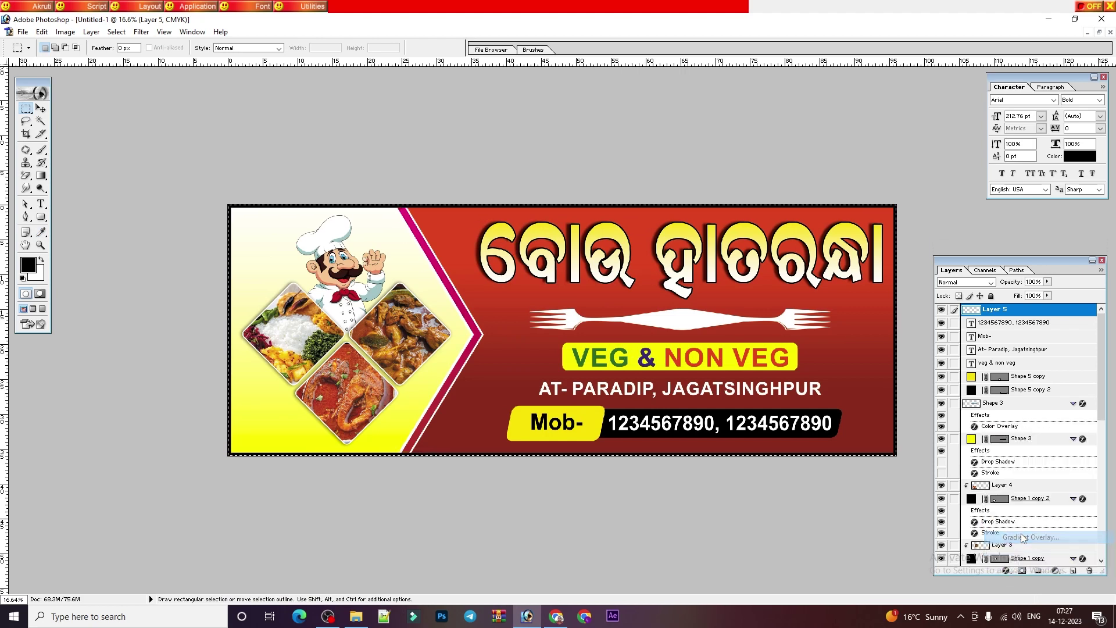
{"action": "left_click", "coordinate": [838, 237]}
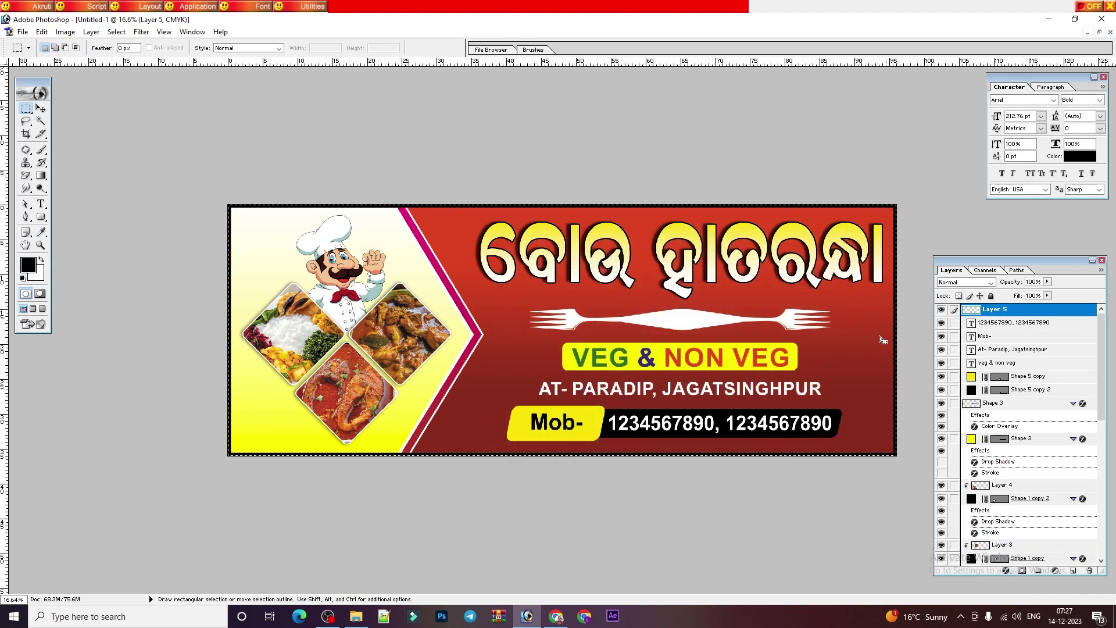
- Deselect the canvas and switch to the Move tool
{"action": "key", "text": "ctrl+d"}
{"action": "left_click", "coordinate": [44, 108]}
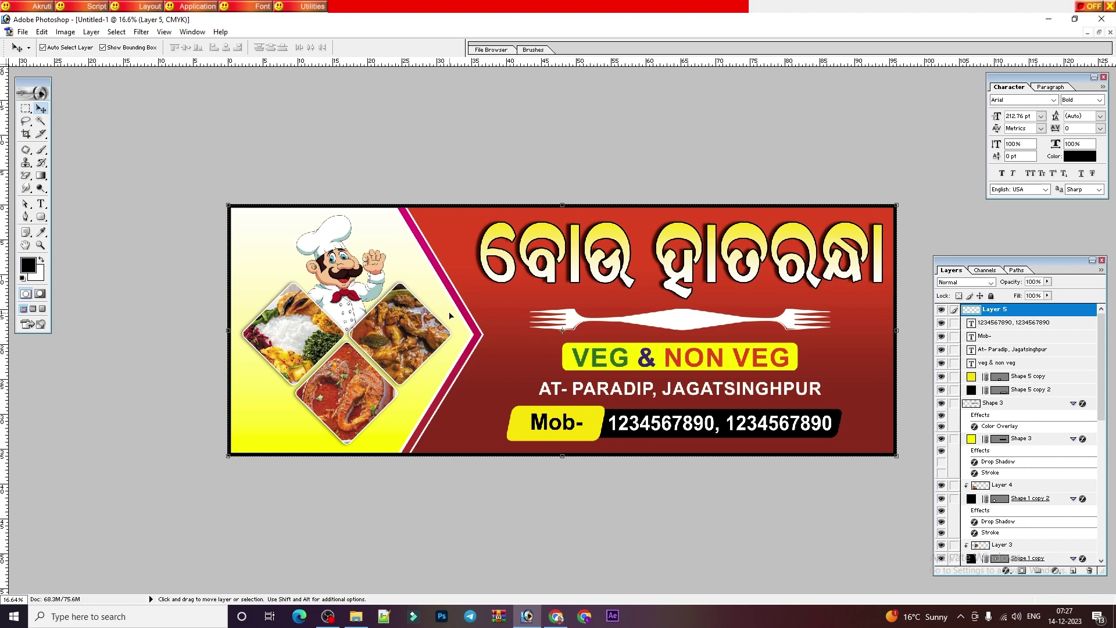
{"action": "scroll", "coordinate": [527, 335], "scroll_direction": "up", "scroll_amount": 1}
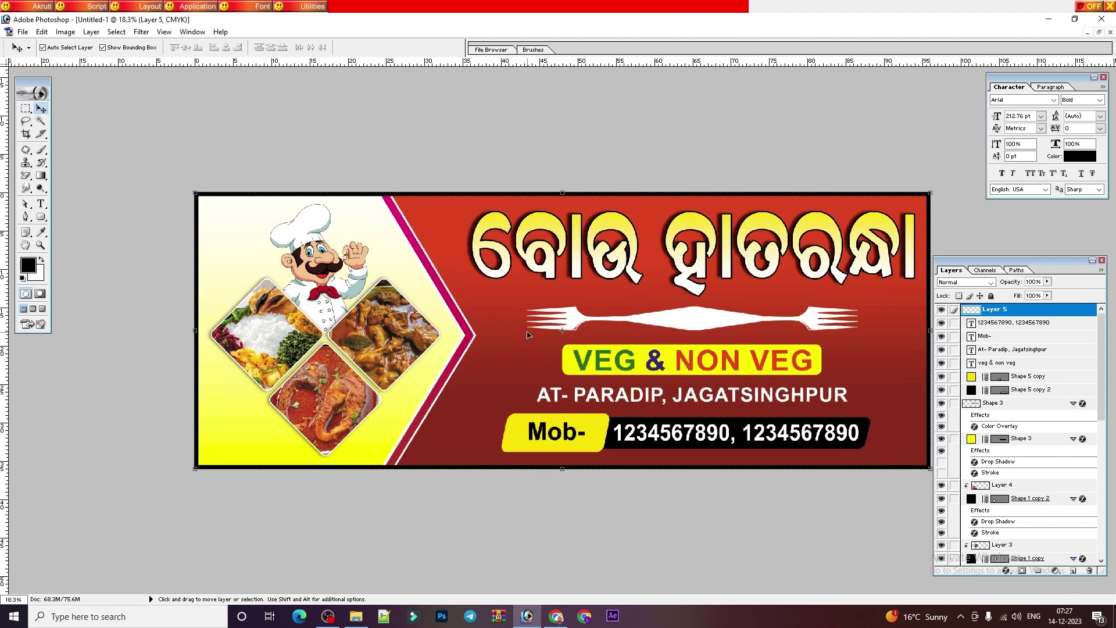